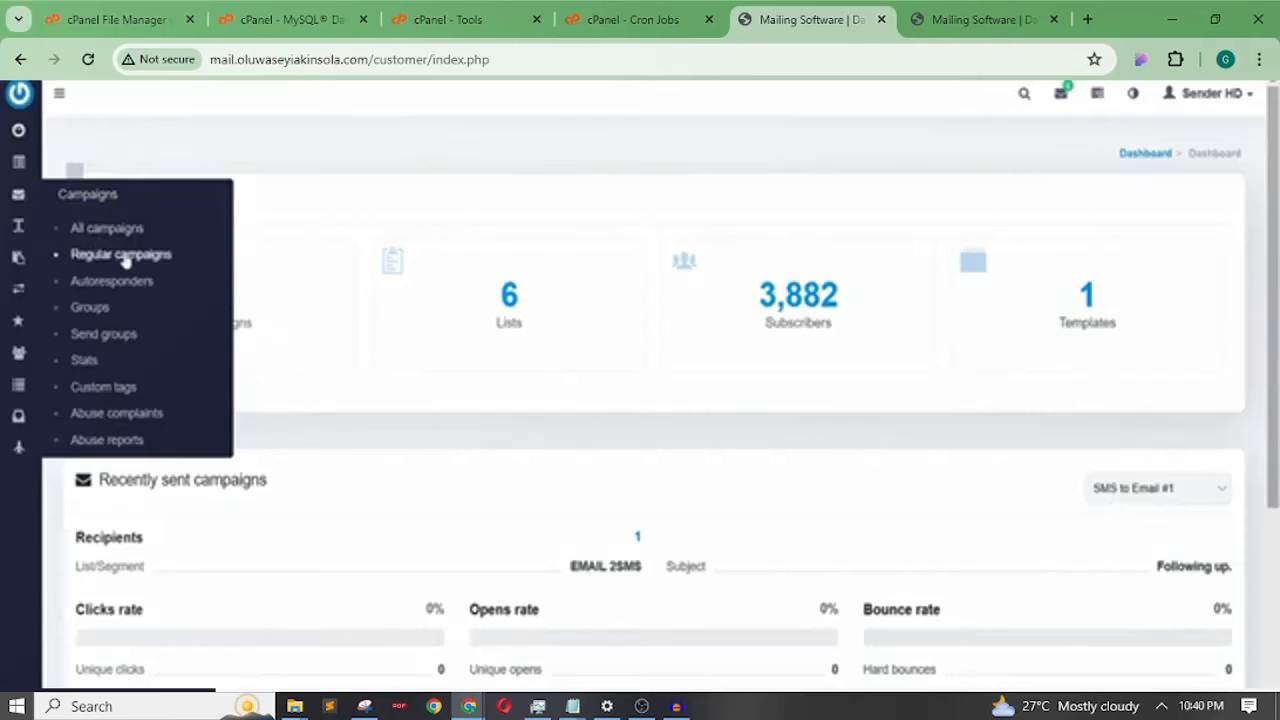
# Go to the Regular campaigns list and start creating a new campaign
pyautogui.click(121, 255)
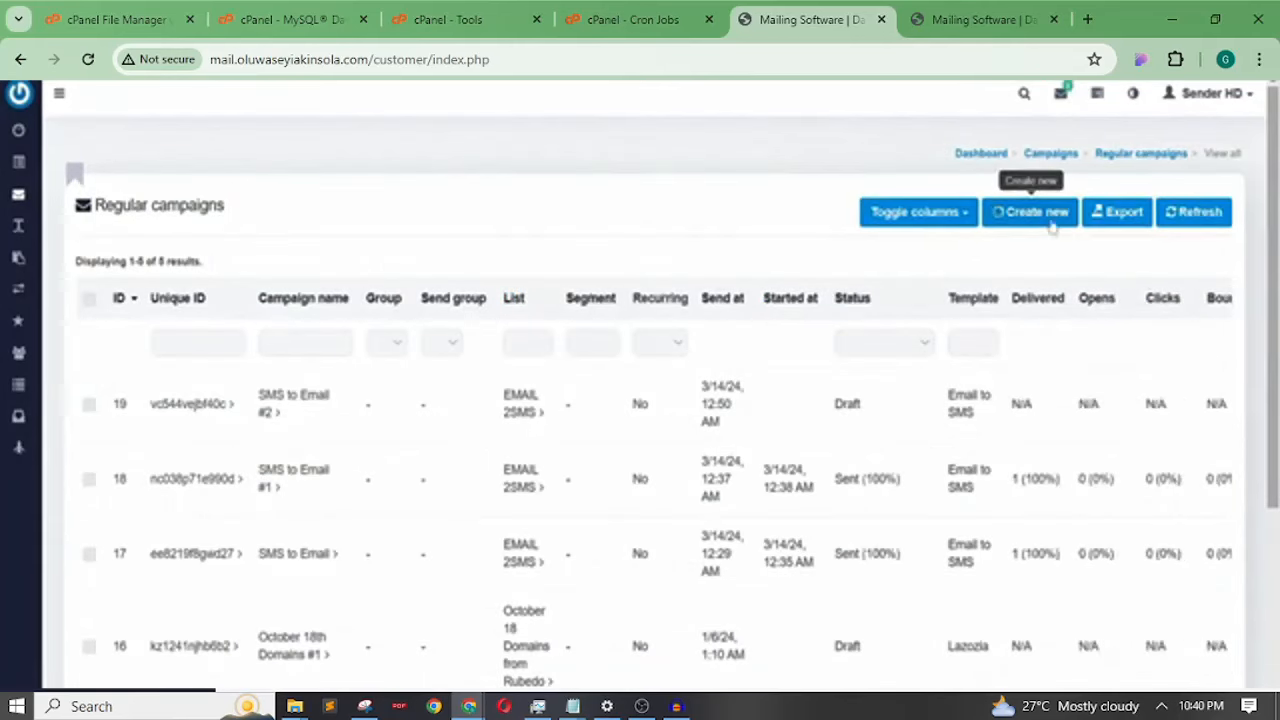
pyautogui.click(1049, 222)
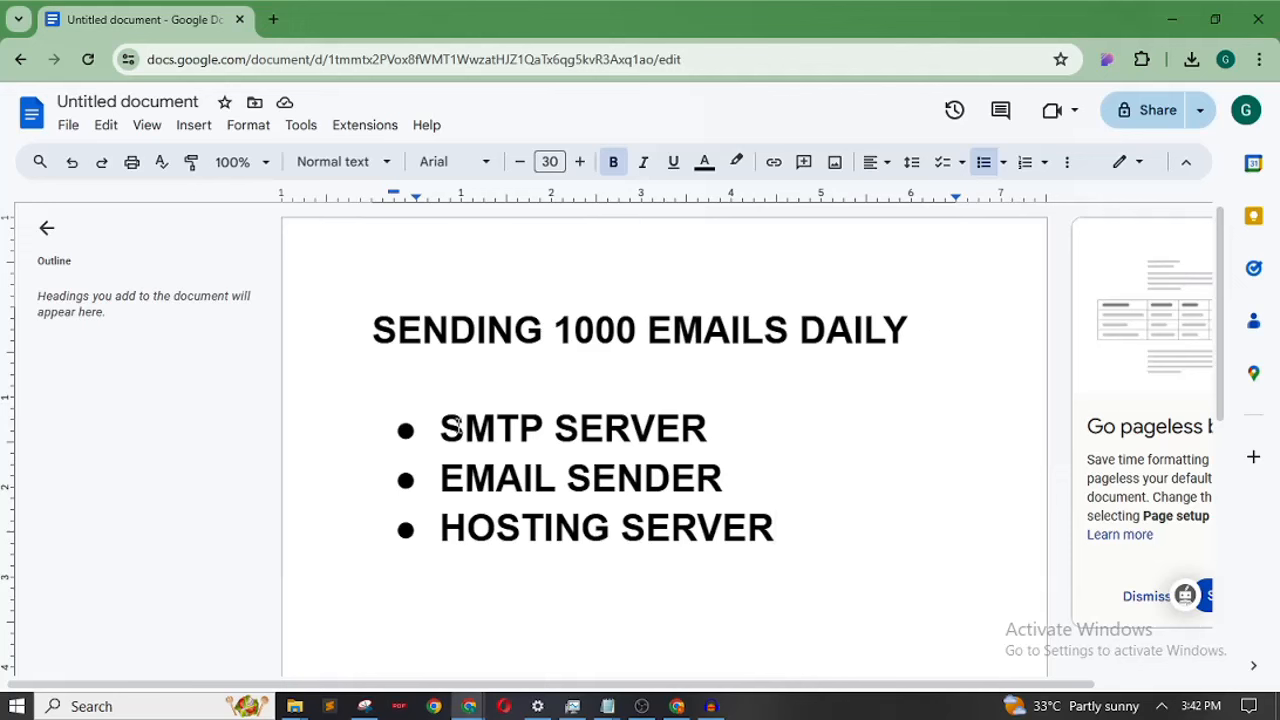
pyautogui.moveTo(729, 395); pyautogui.dragTo(514, 469)
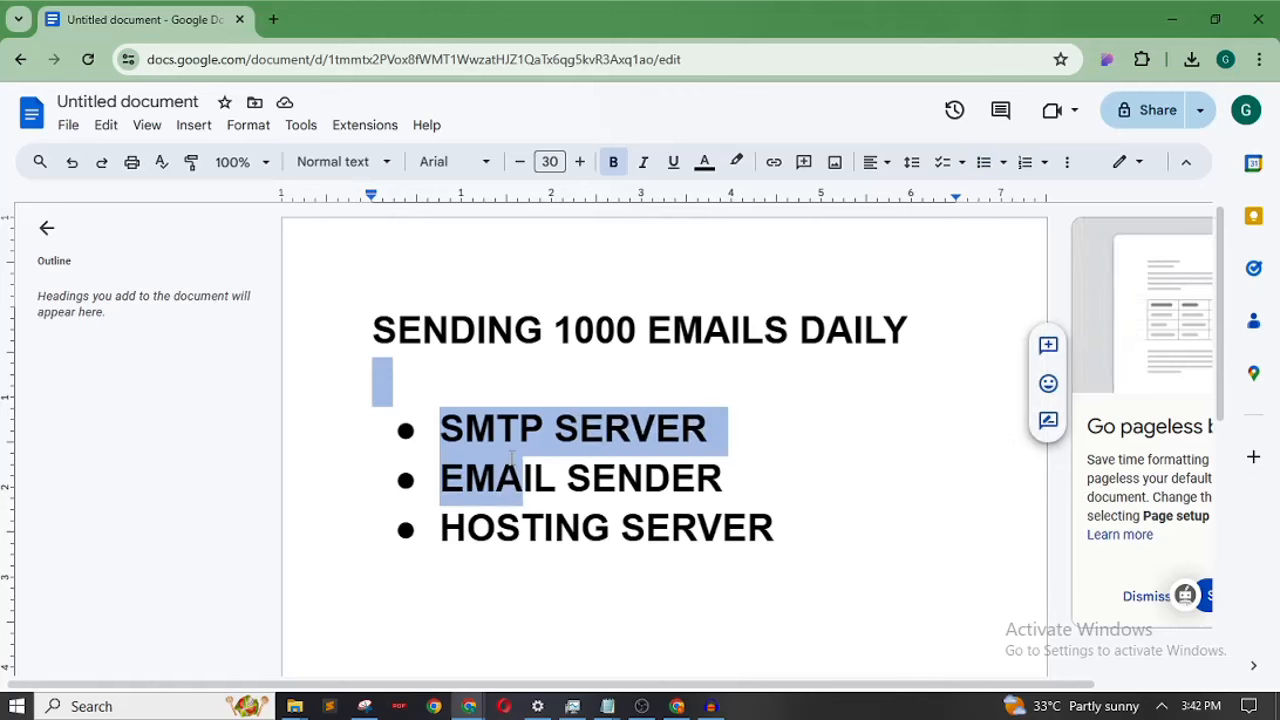
pyautogui.click(514, 469)
pyautogui.click(336, 406)
pyautogui.moveTo(336, 406); pyautogui.dragTo(615, 476)
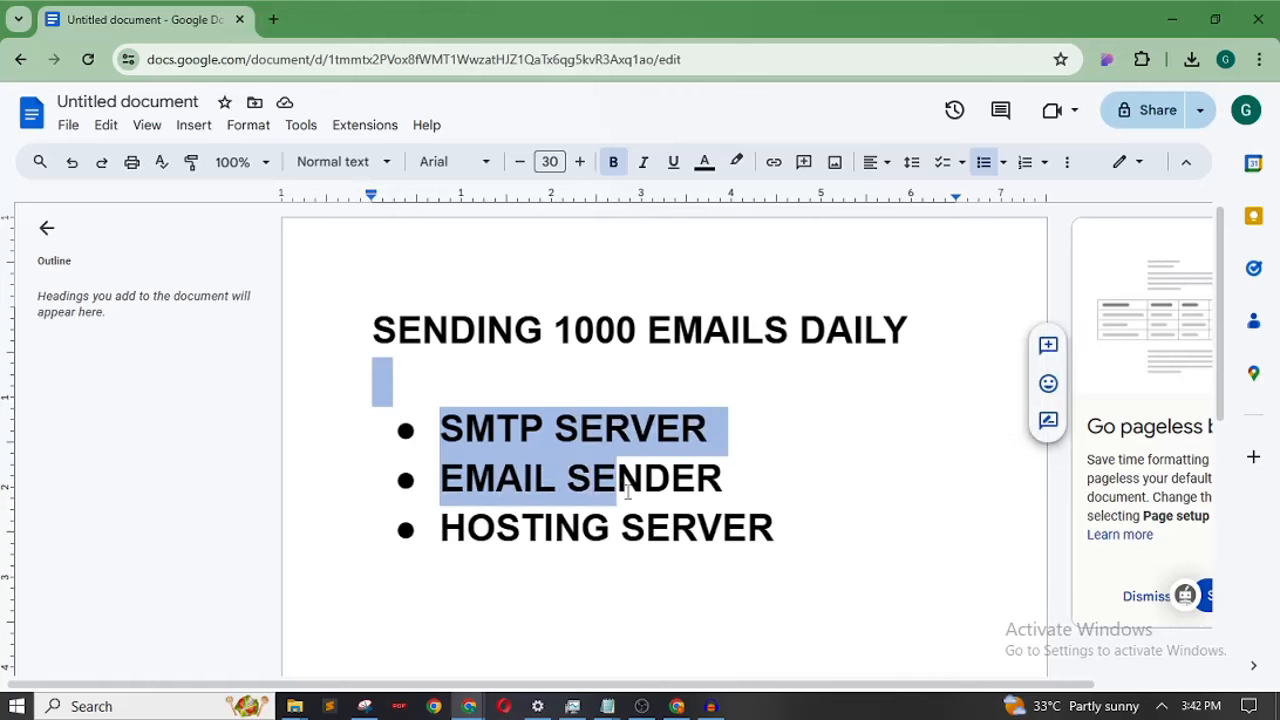
pyautogui.click(760, 535)
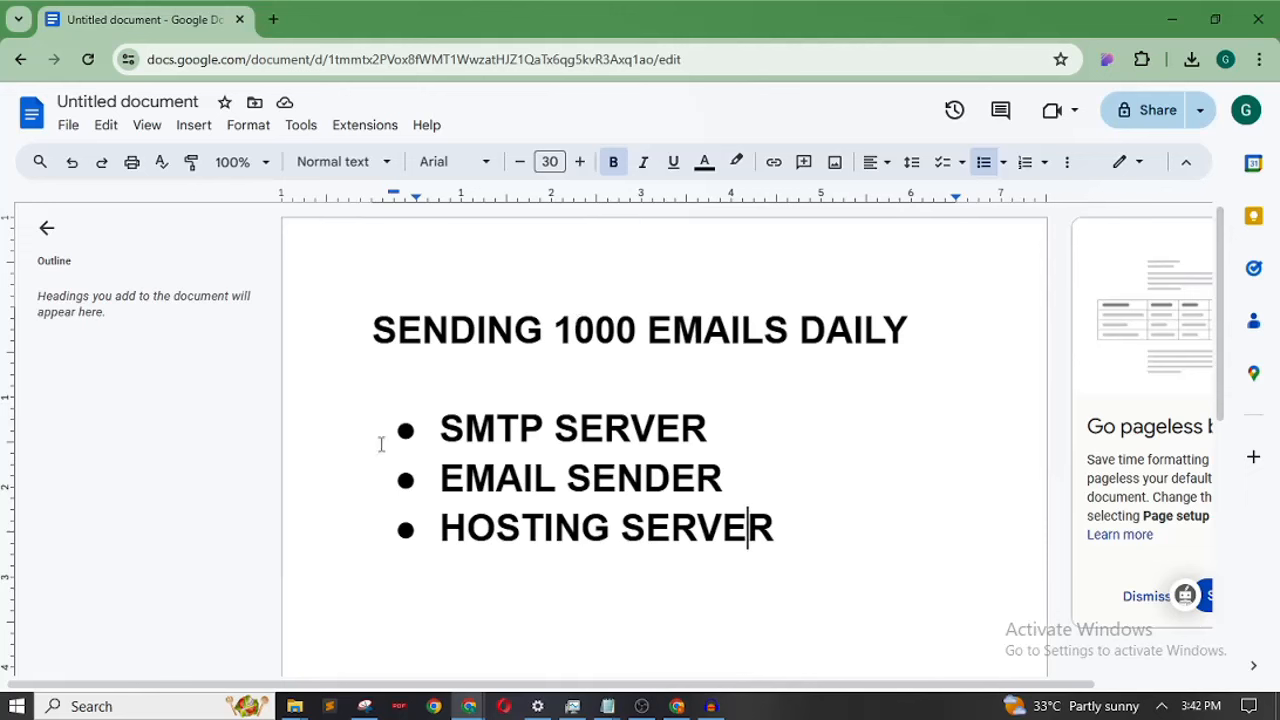
pyautogui.moveTo(382, 443); pyautogui.dragTo(771, 437)
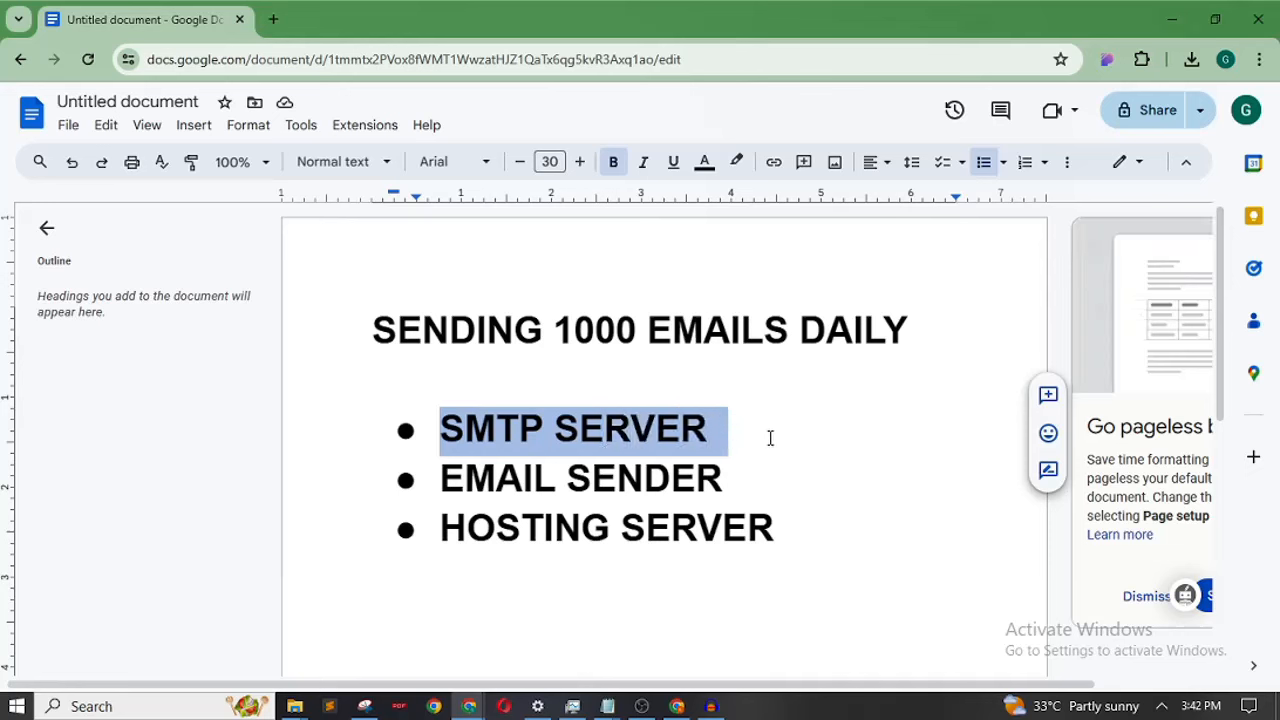
pyautogui.click(389, 474)
pyautogui.moveTo(389, 474); pyautogui.dragTo(758, 481)
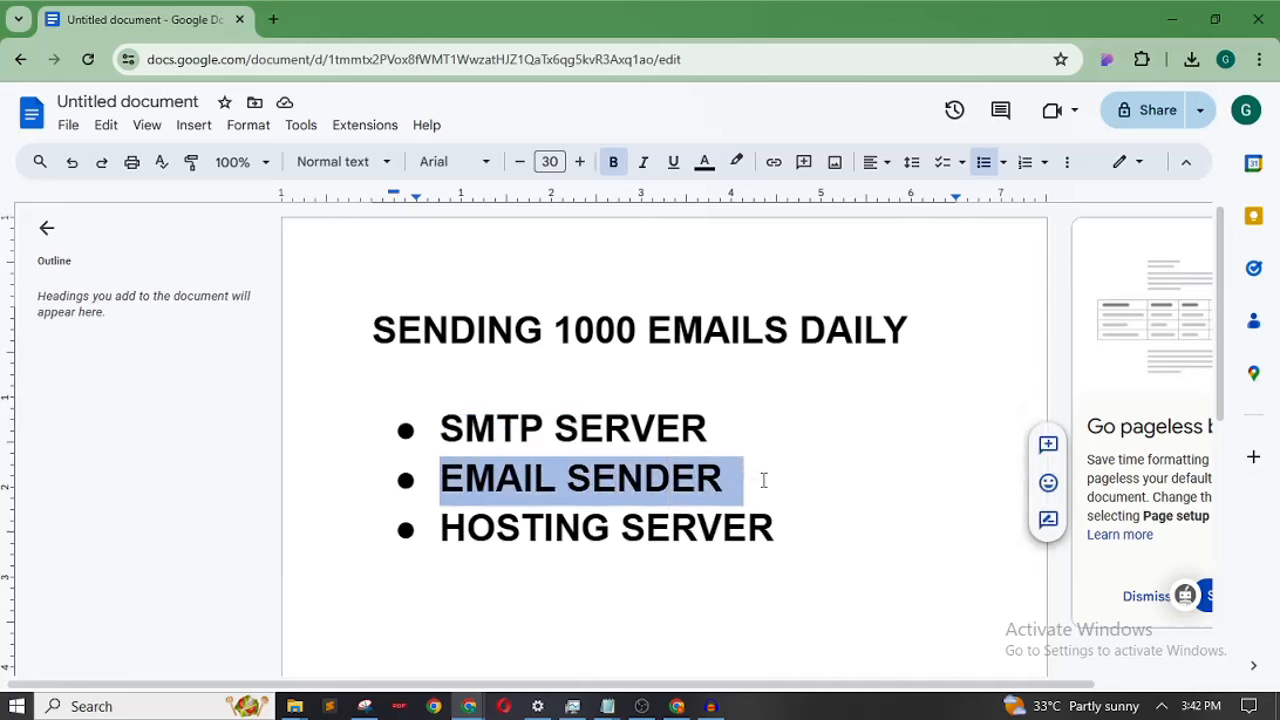
pyautogui.click(406, 531)
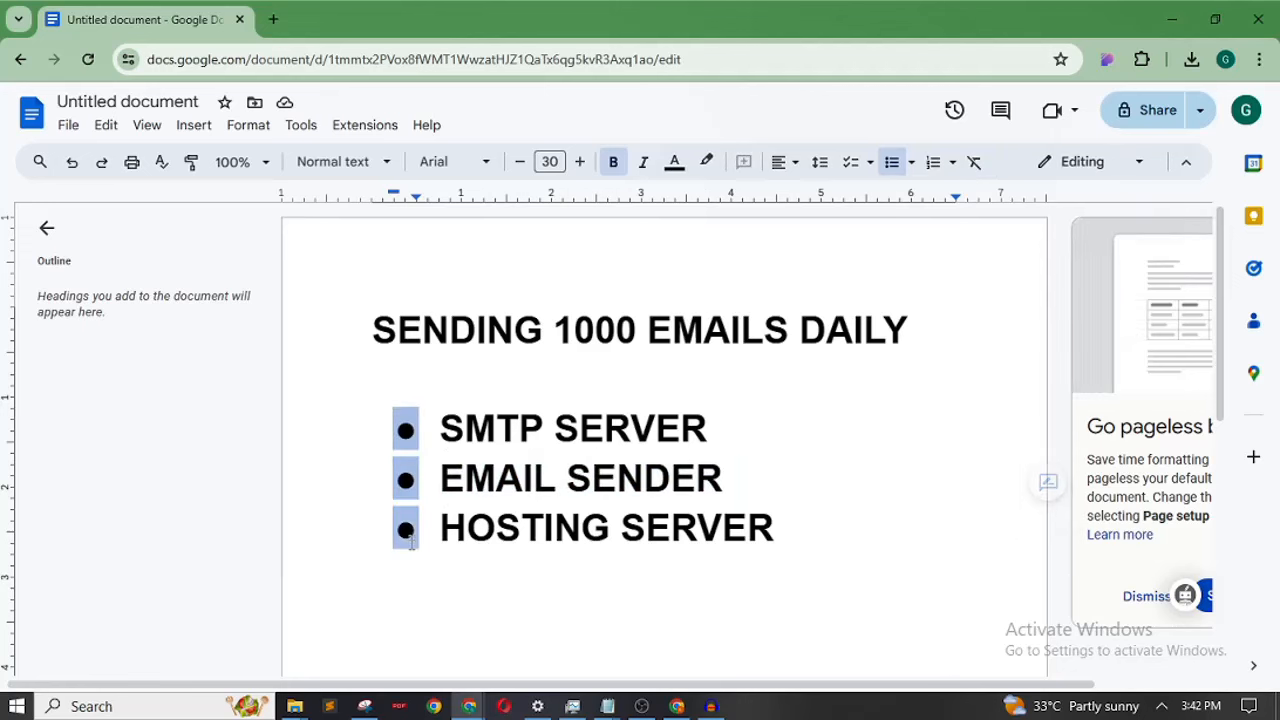
pyautogui.click(406, 531)
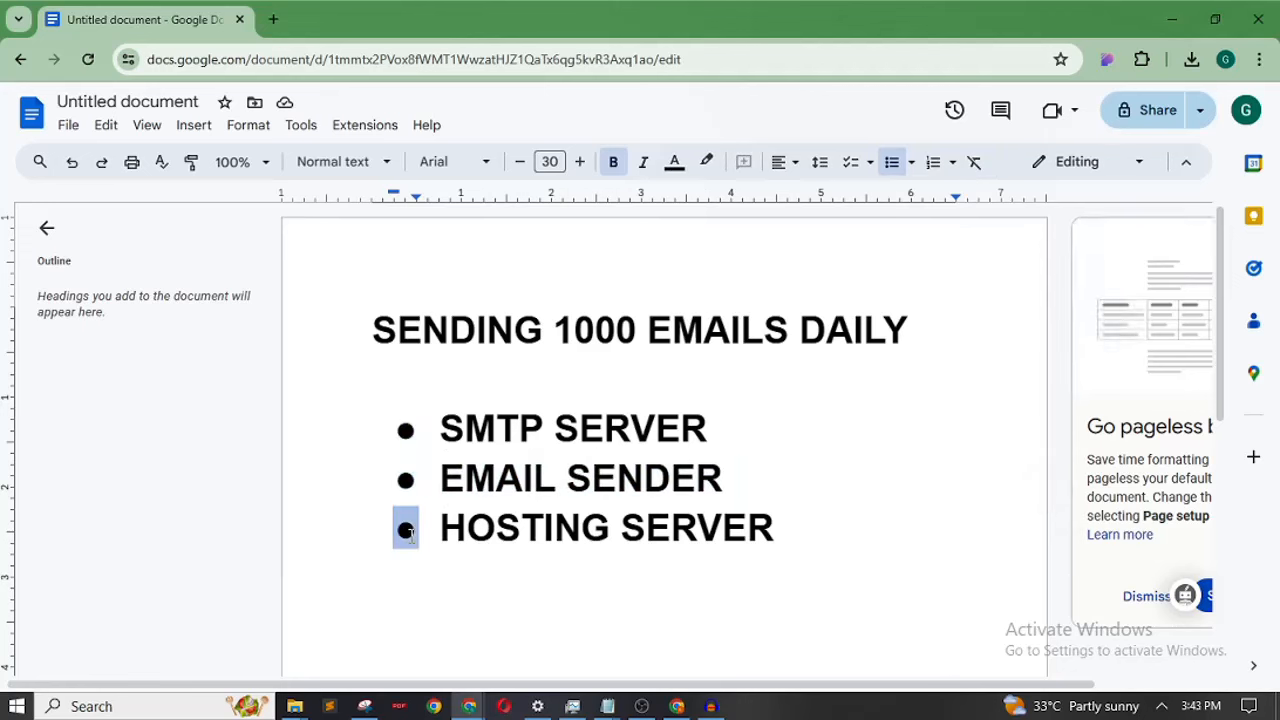
pyautogui.click(819, 528)
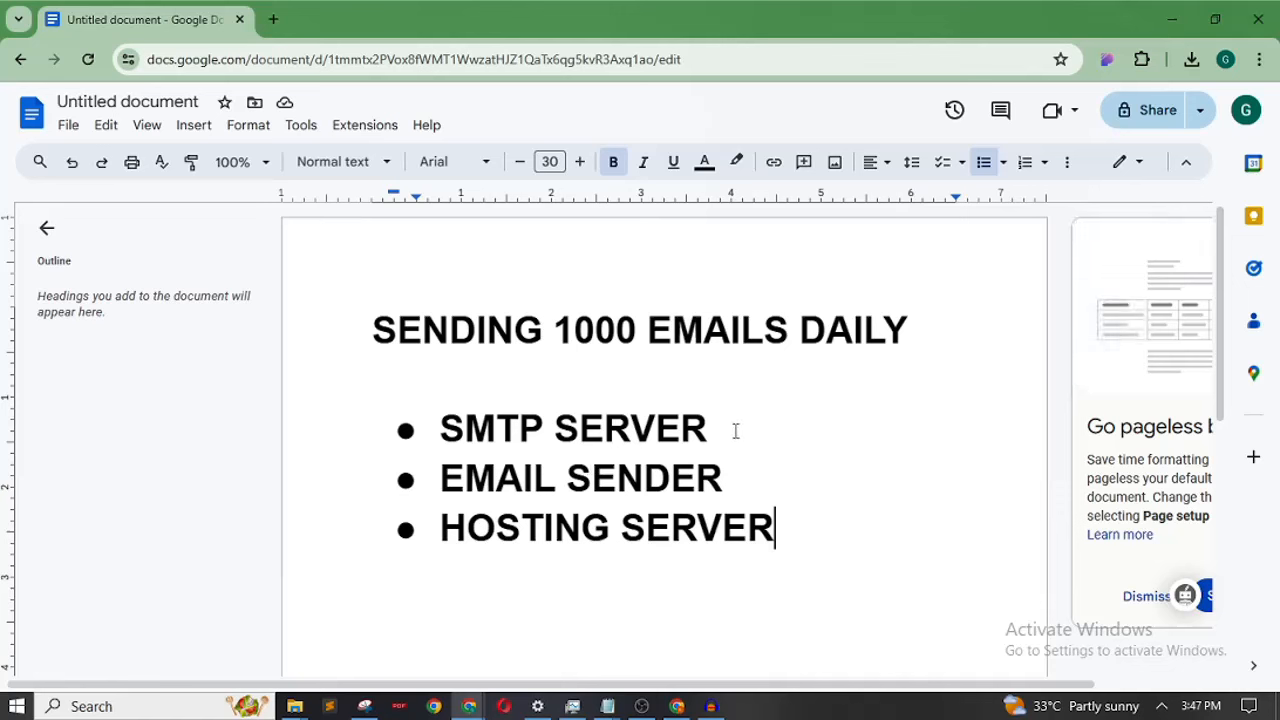
# Highlight SMTP SERVER in the outline, then open a blank new Chrome tab
pyautogui.click(497, 479)
pyautogui.moveTo(716, 432); pyautogui.dragTo(464, 430)
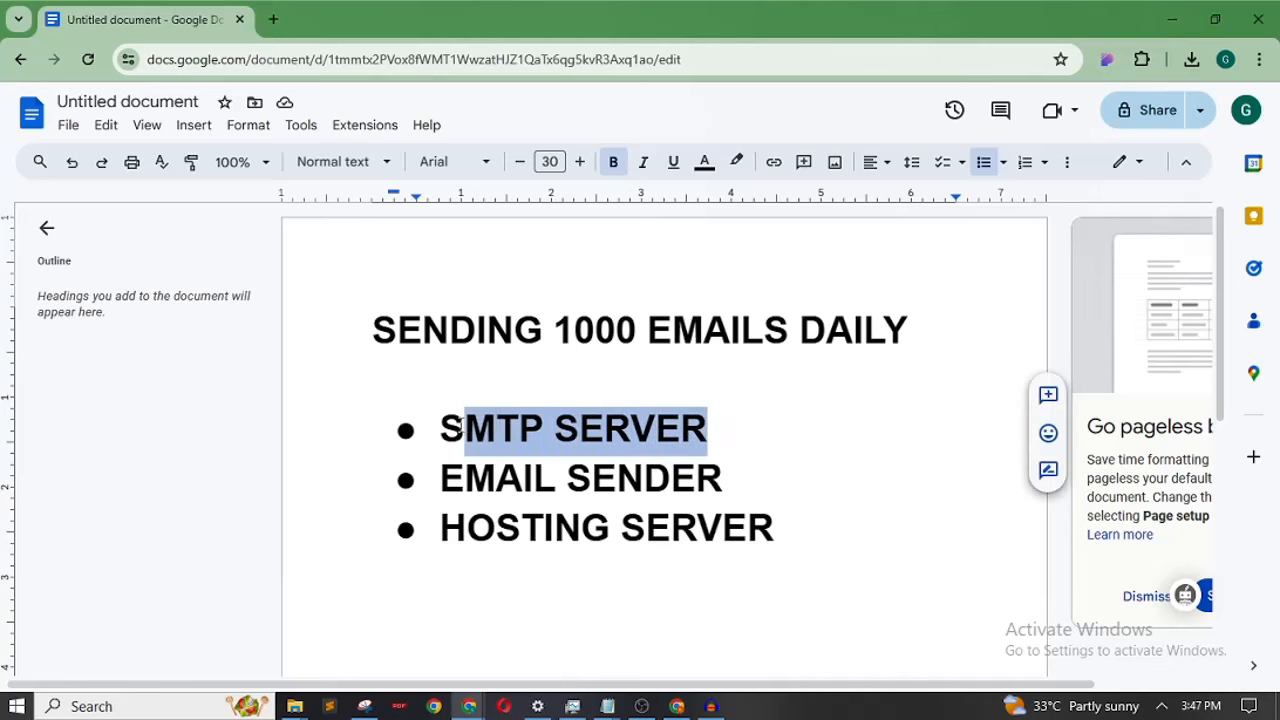
pyautogui.click(274, 22)
pyautogui.click(337, 58)
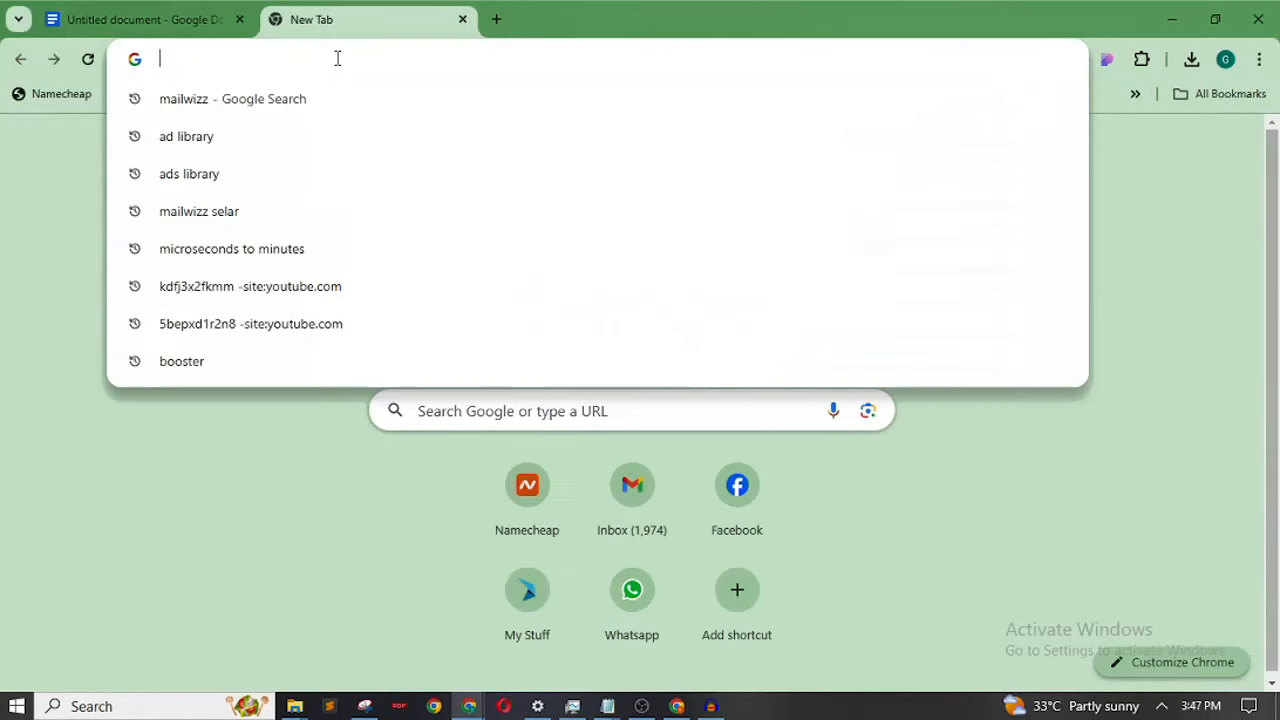
pyautogui.write('g')
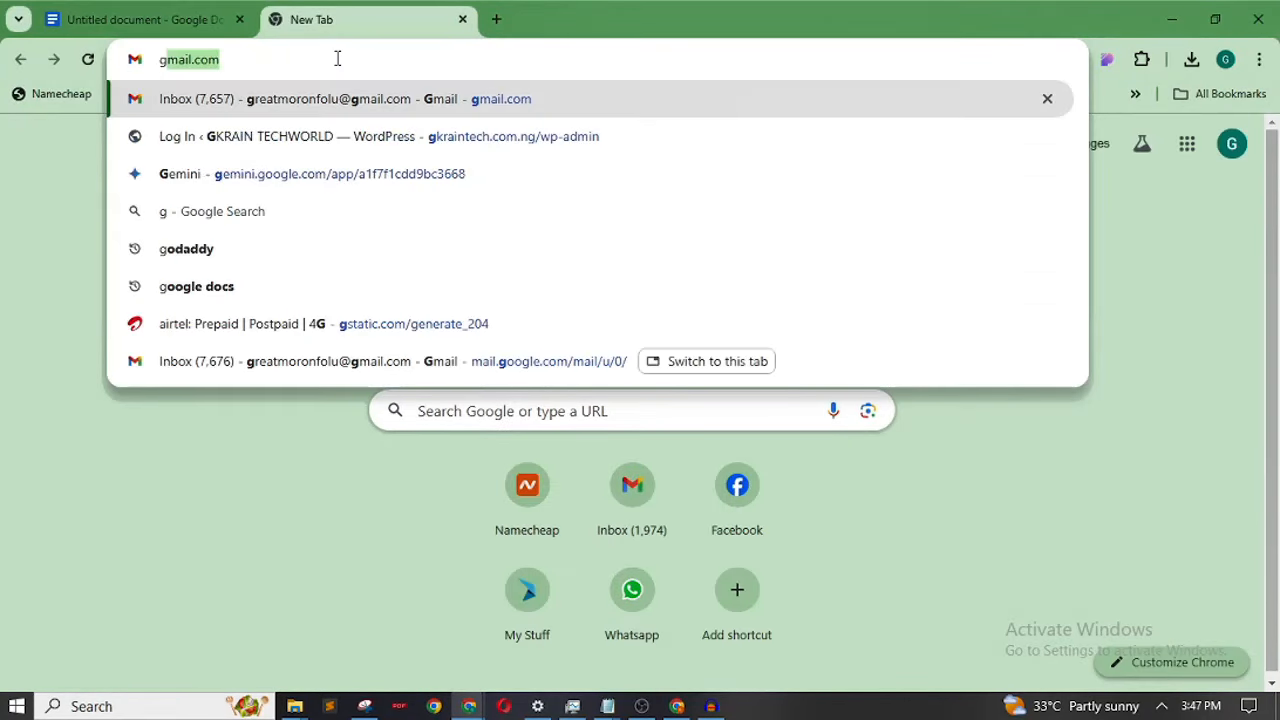
pyautogui.press('Escape')
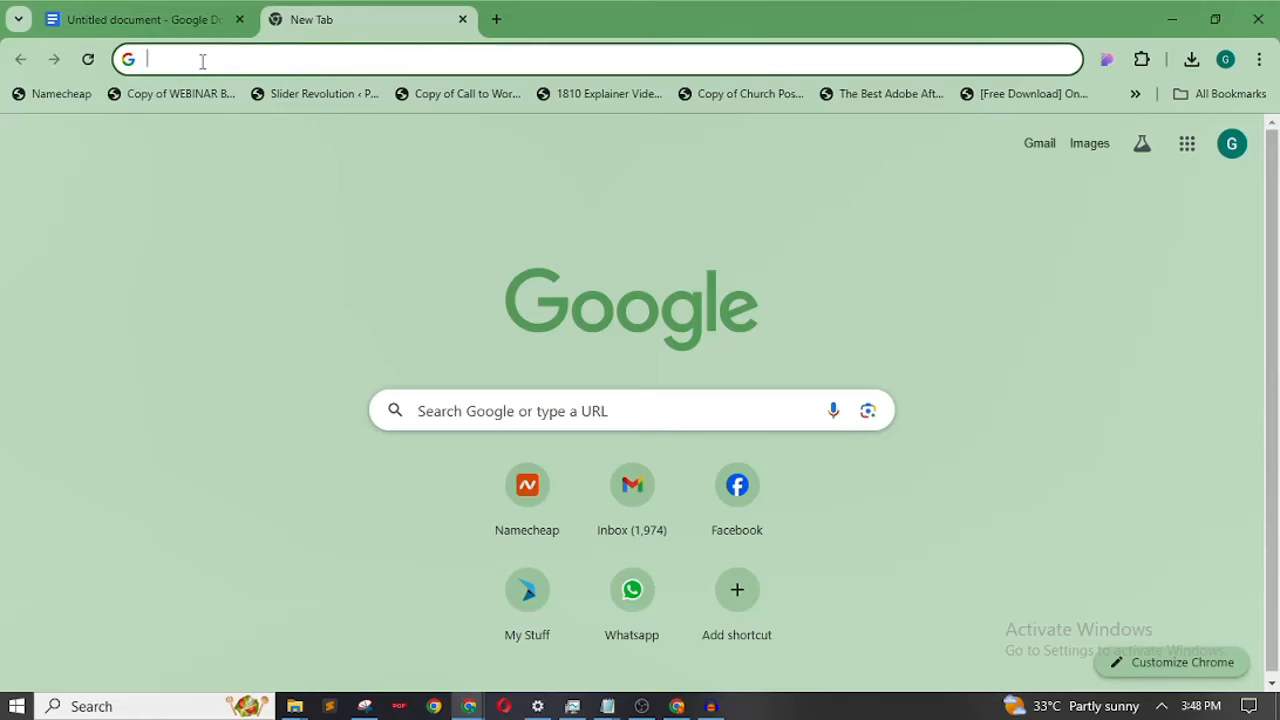
# Highlight EMAIL SENDER in the outline and switch between it and the new tab
pyautogui.click(140, 19)
pyautogui.moveTo(722, 478); pyautogui.dragTo(447, 480)
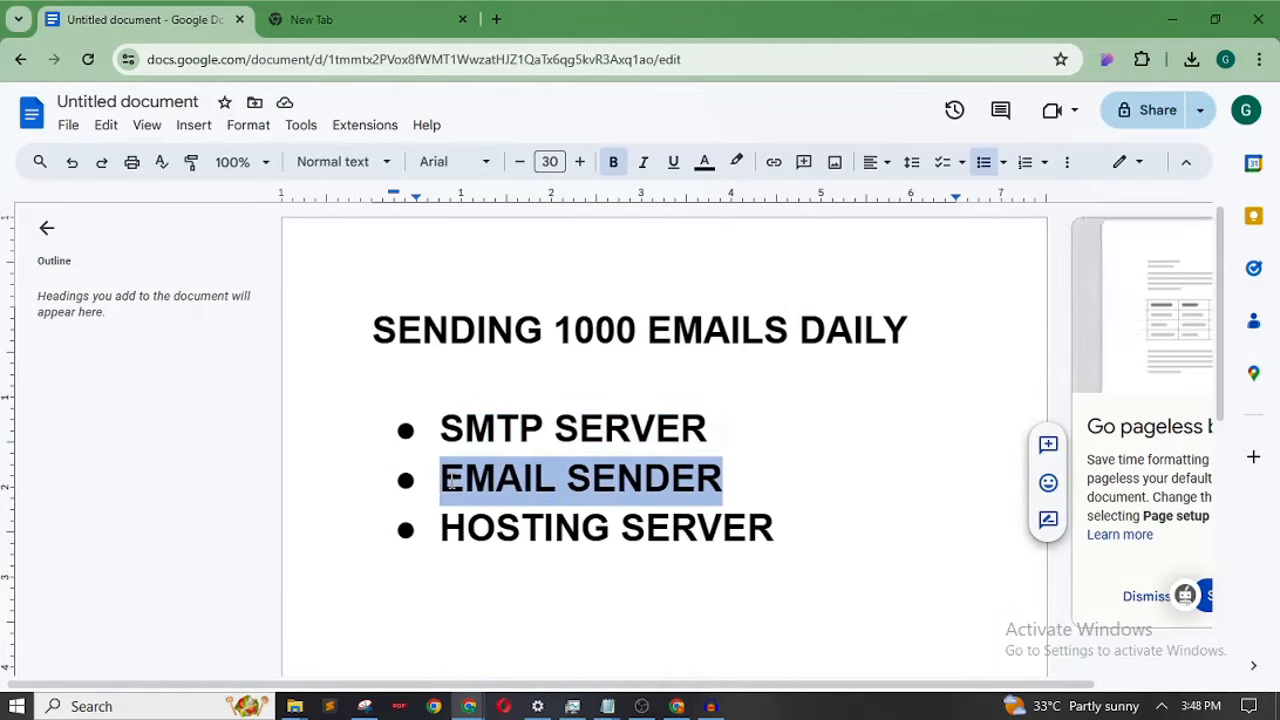
pyautogui.click(363, 15)
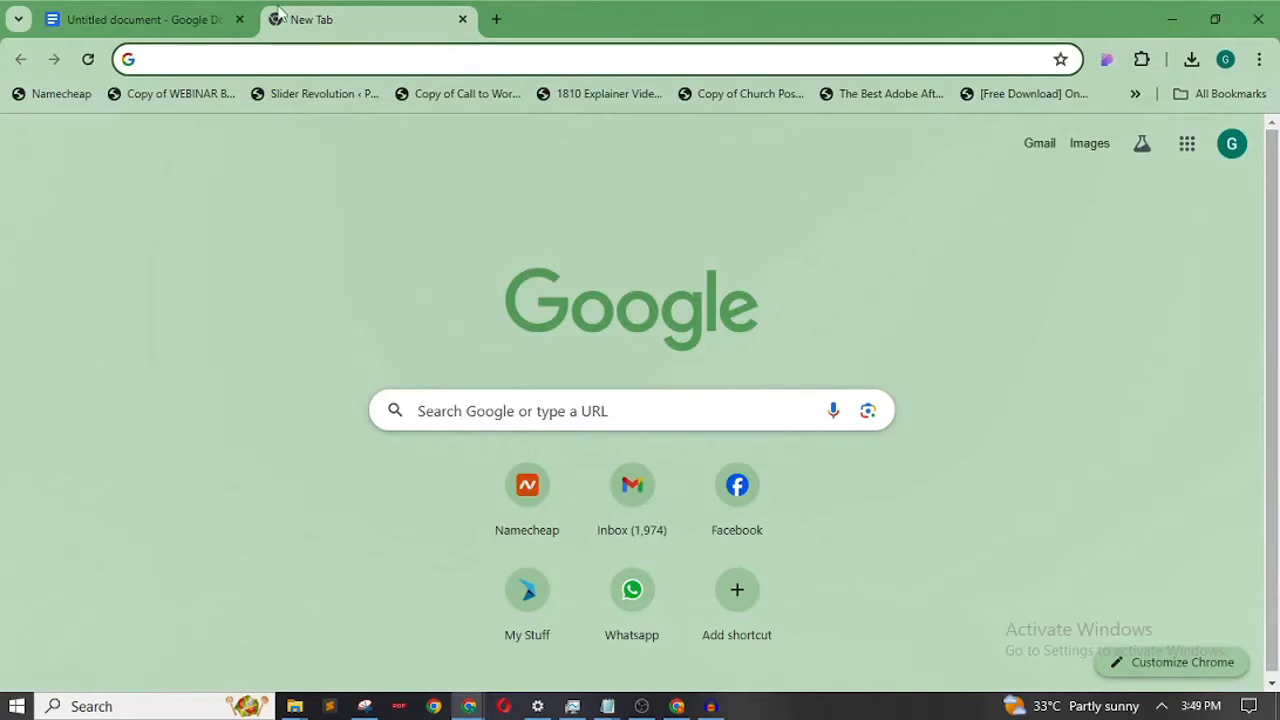
pyautogui.click(158, 12)
pyautogui.moveTo(778, 541); pyautogui.dragTo(452, 520)
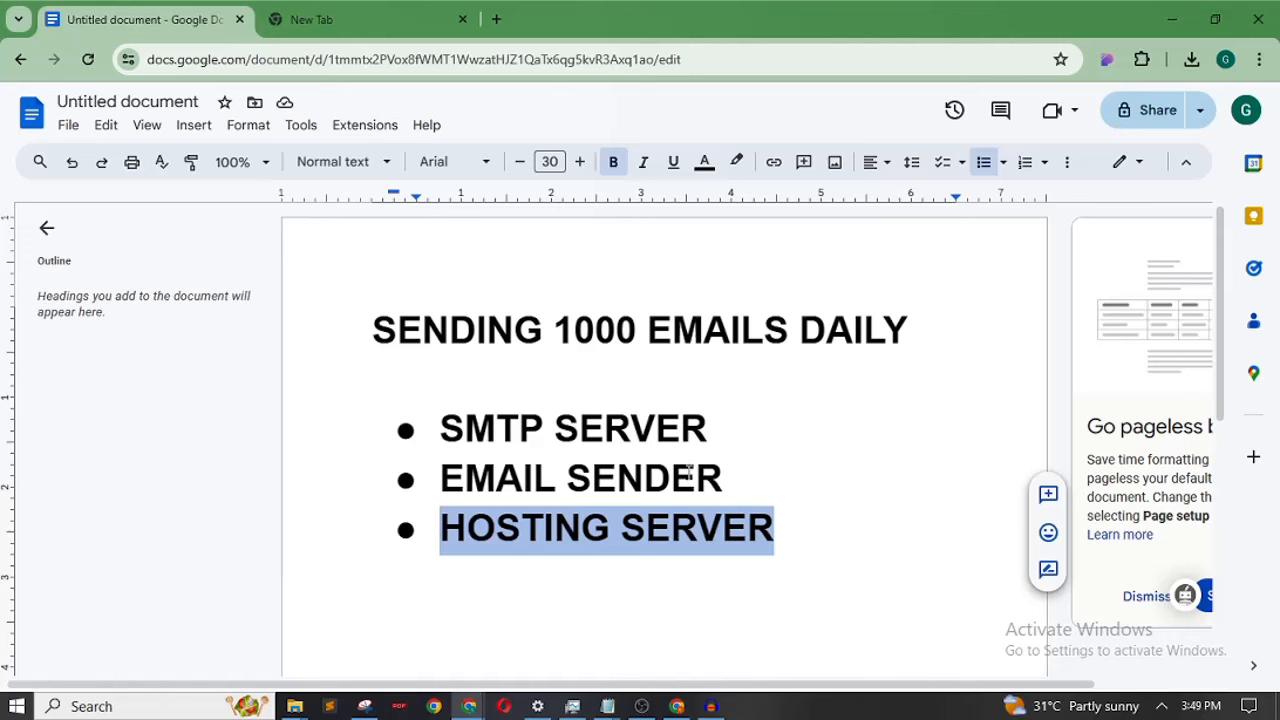
pyautogui.moveTo(724, 476); pyautogui.dragTo(450, 470)
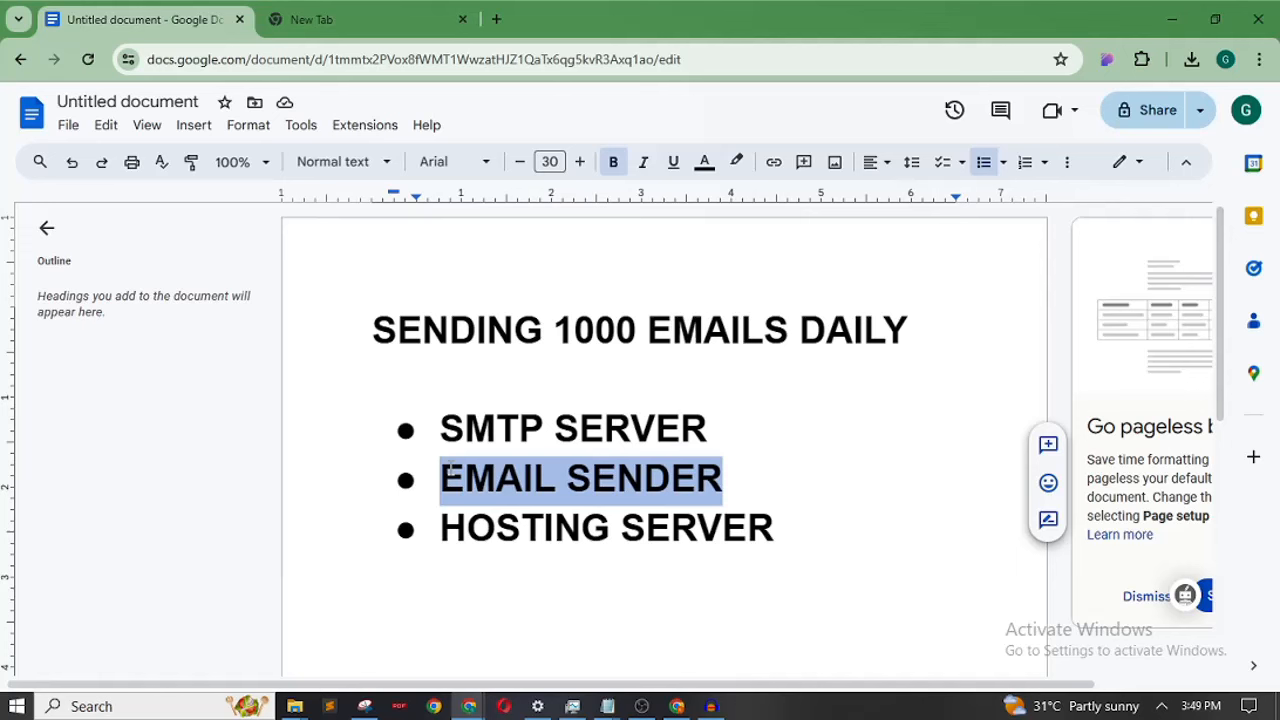
pyautogui.moveTo(545, 427); pyautogui.dragTo(483, 420)
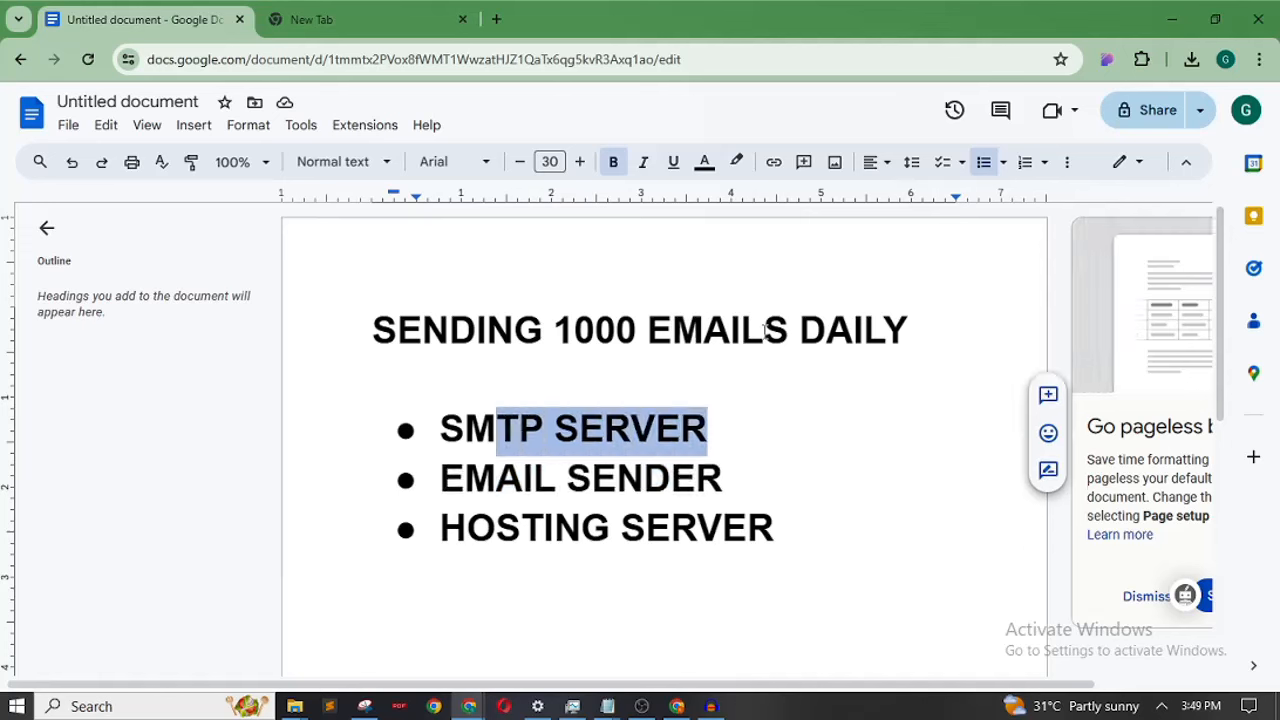
pyautogui.moveTo(765, 330); pyautogui.dragTo(537, 328)
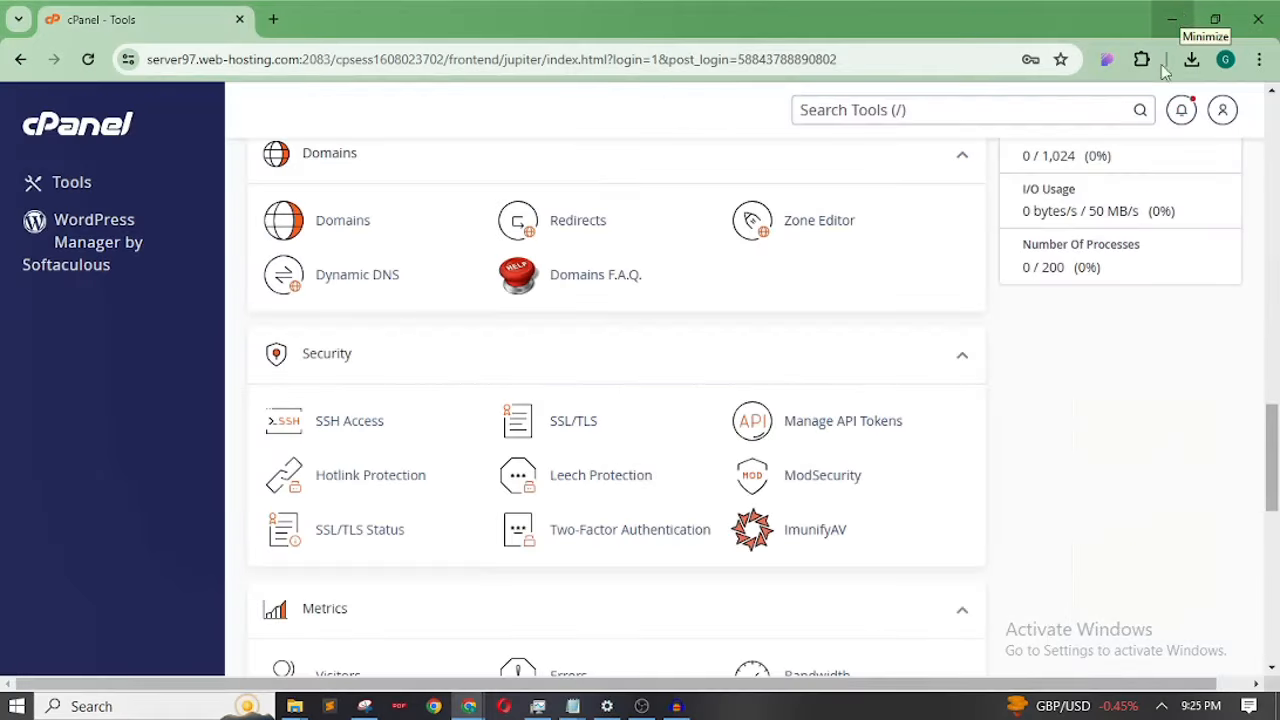
# Scroll the cPanel Tools page to bring the Domains section into view
pyautogui.moveTo(1275, 480); pyautogui.dragTo(1275, 95)
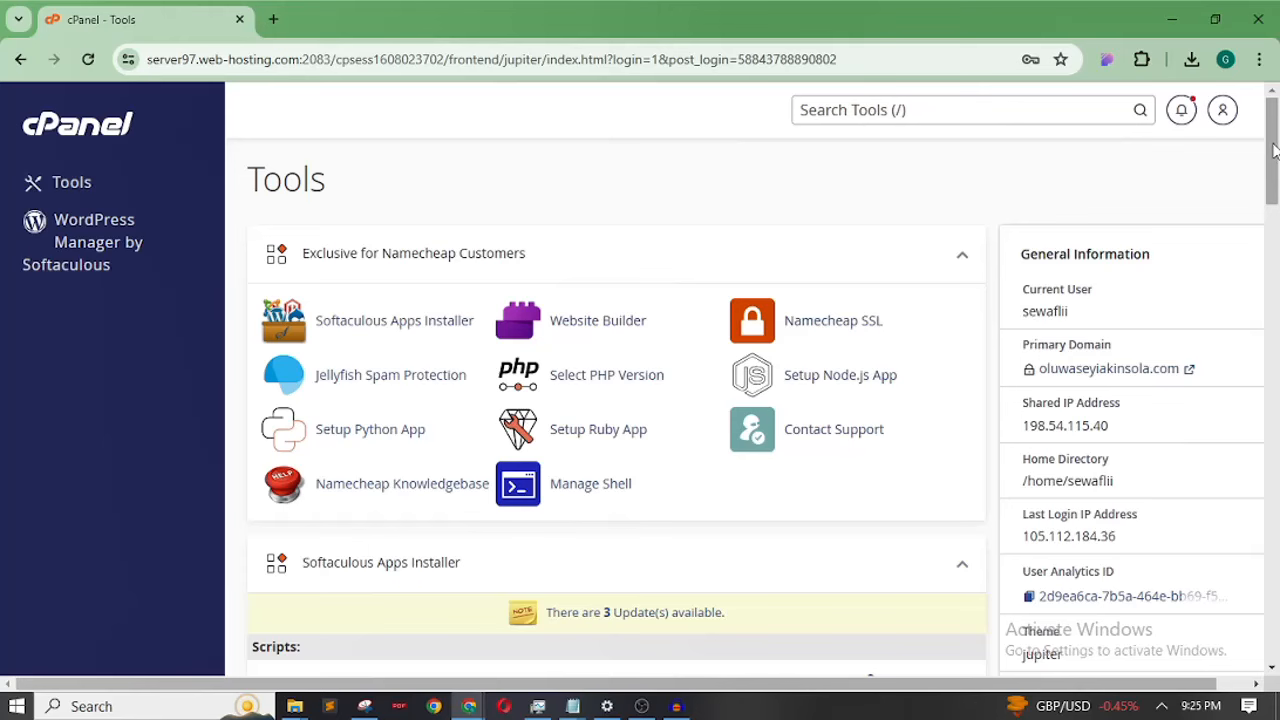
pyautogui.moveTo(1275, 150); pyautogui.dragTo(1276, 426)
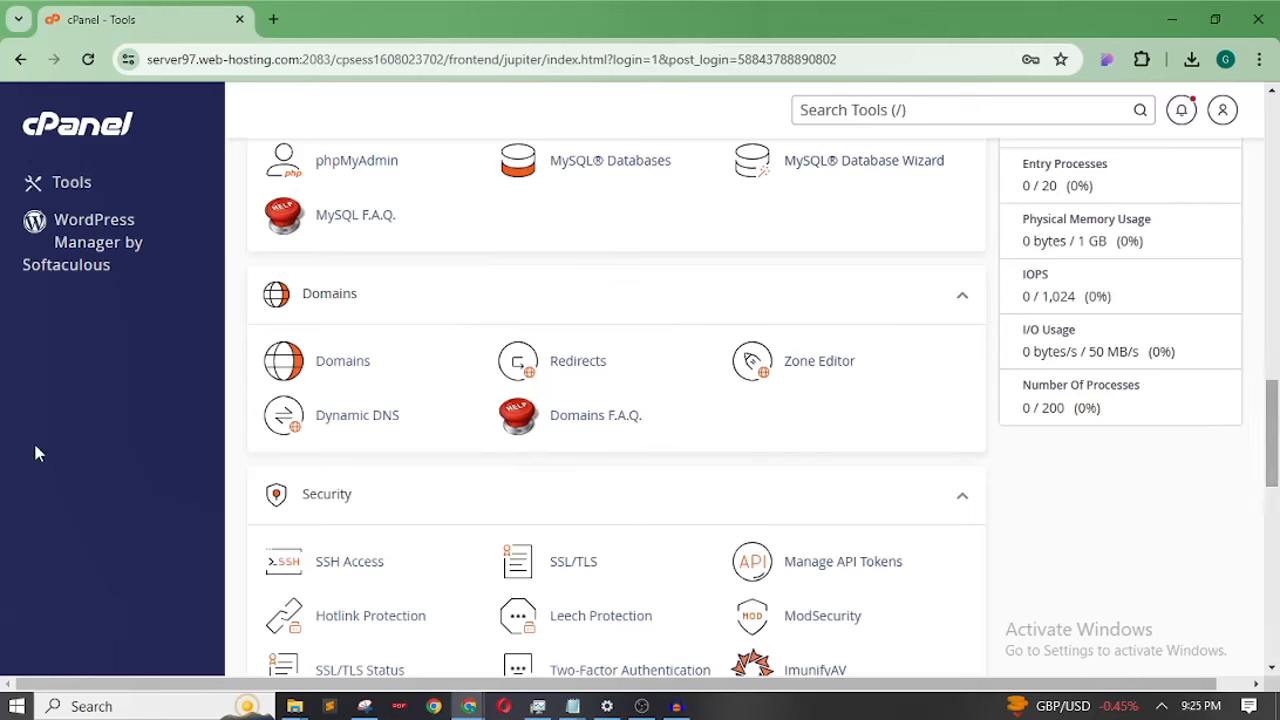
# Open the Domains tool in a separate tab and start creating a new domain
pyautogui.rightClick(341, 365)
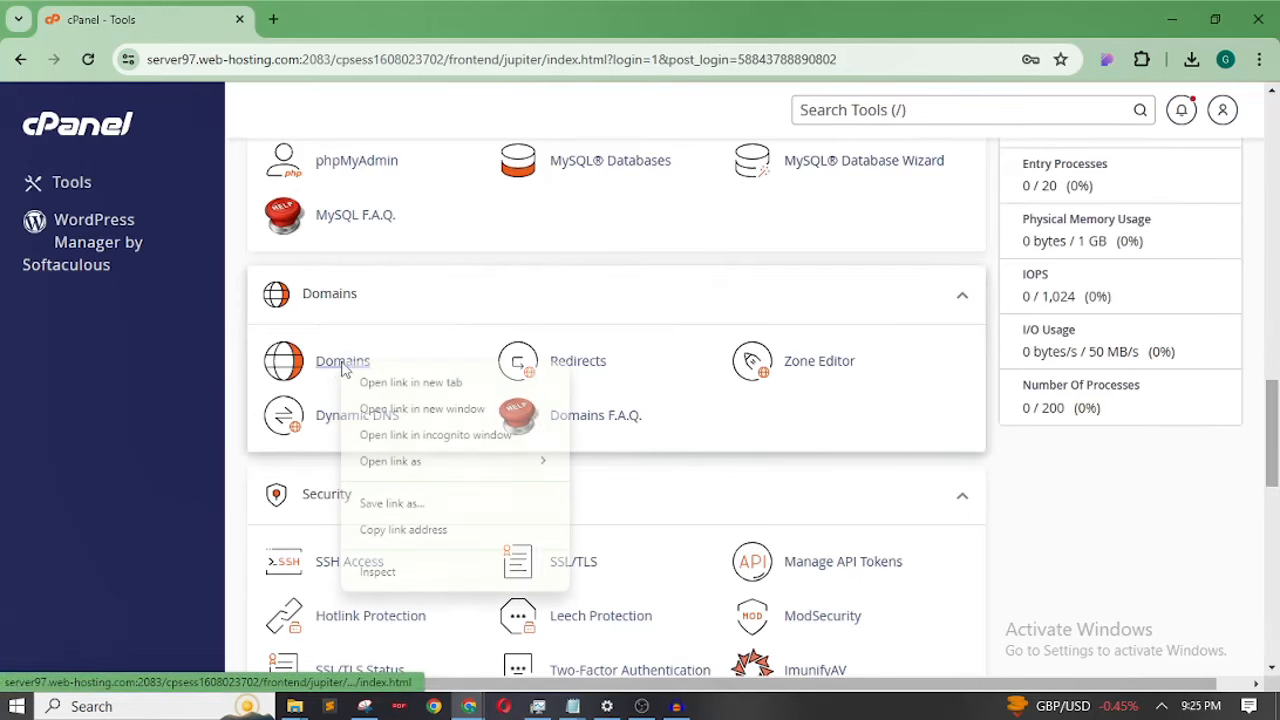
pyautogui.click(405, 385)
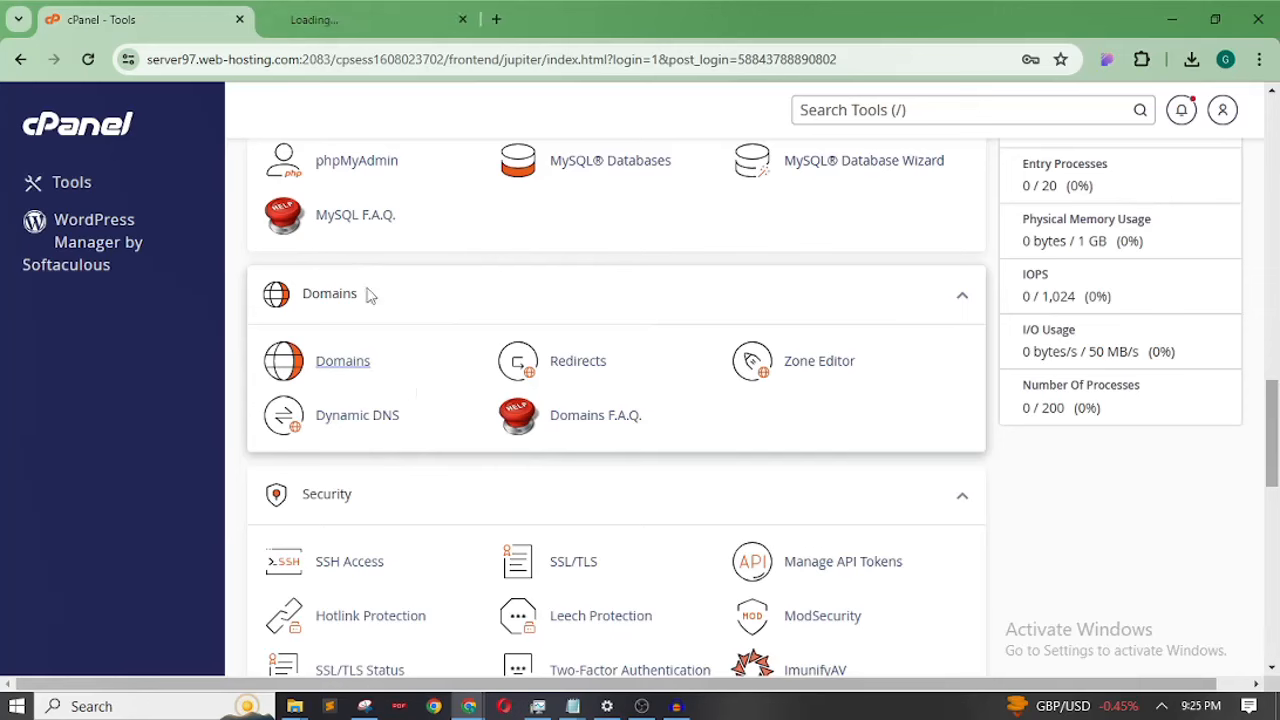
pyautogui.click(316, 20)
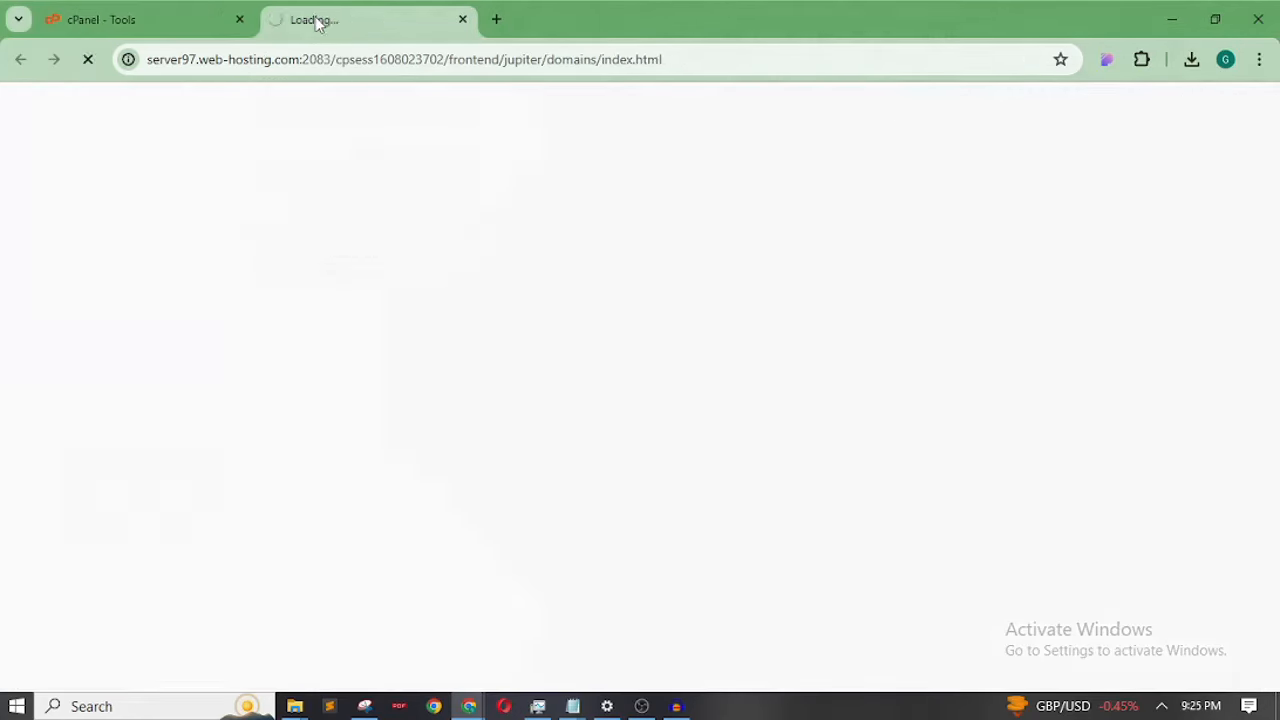
pyautogui.moveTo(1278, 230); pyautogui.dragTo(1278, 286)
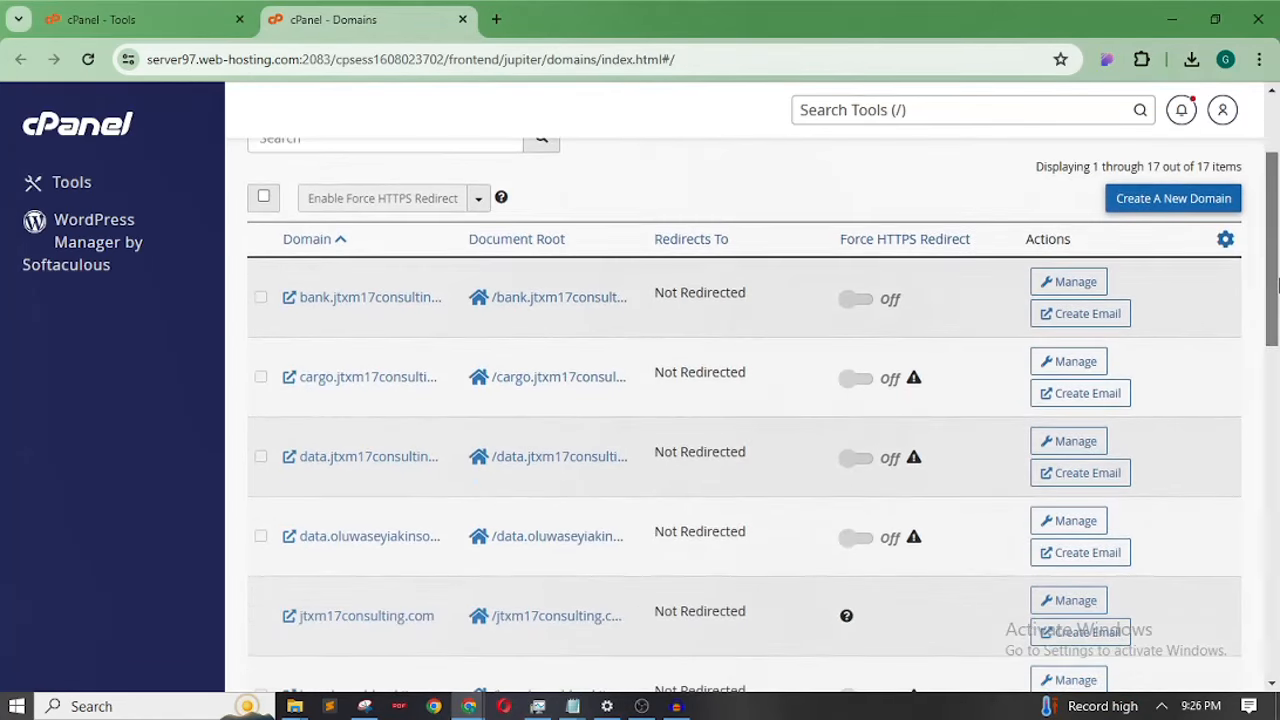
pyautogui.click(1176, 203)
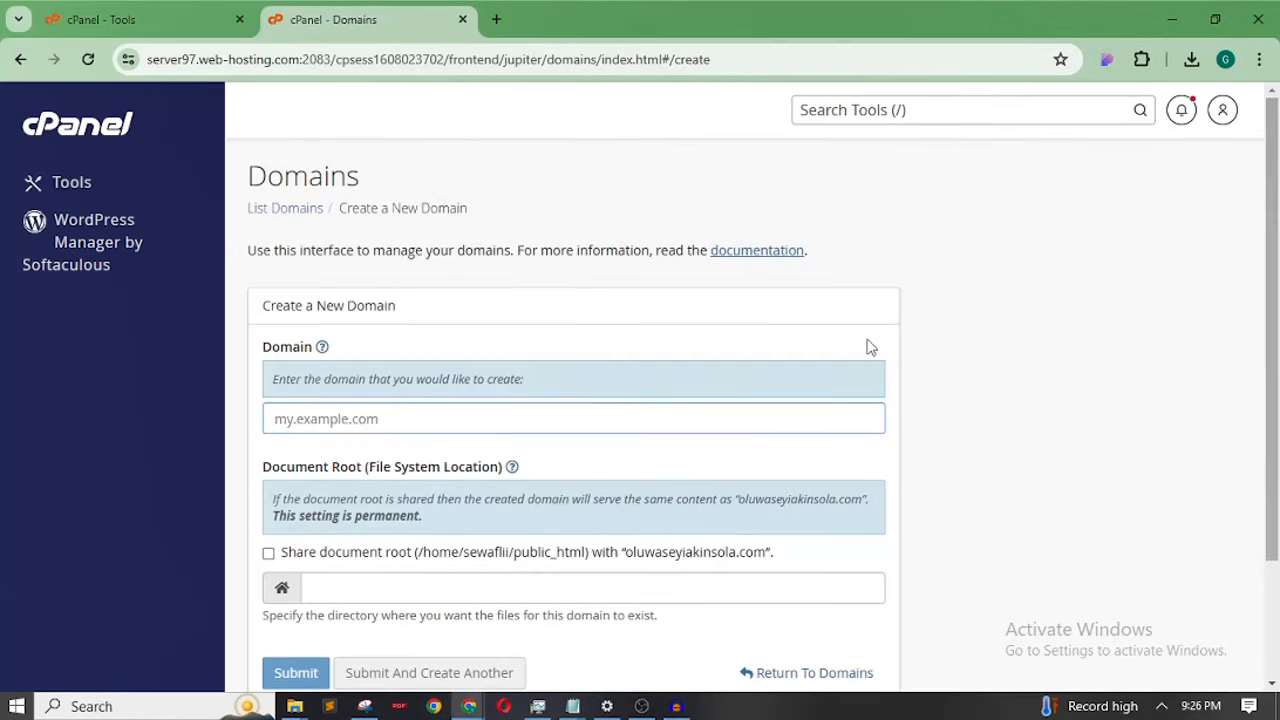
# Enter 'mail.' plus the pasted main domain as the new subdomain and submit it
pyautogui.moveTo(1278, 177); pyautogui.dragTo(1278, 269)
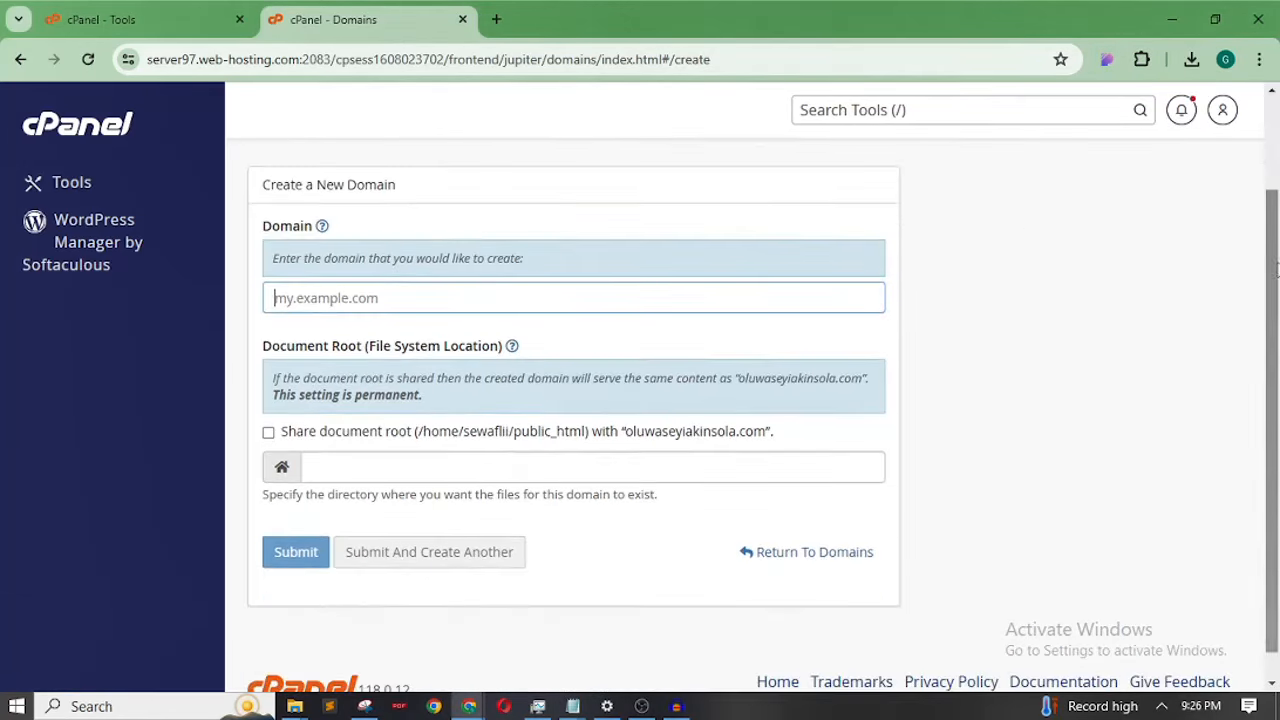
pyautogui.click(306, 305)
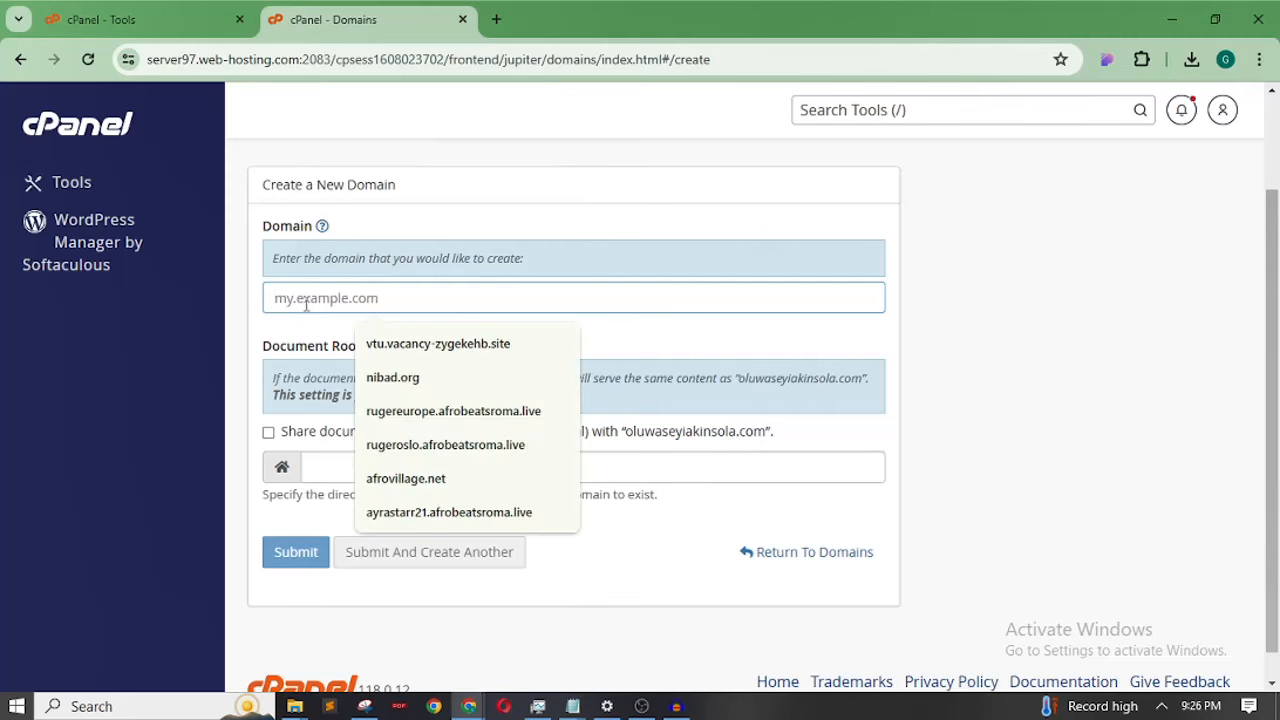
pyautogui.write('mail')
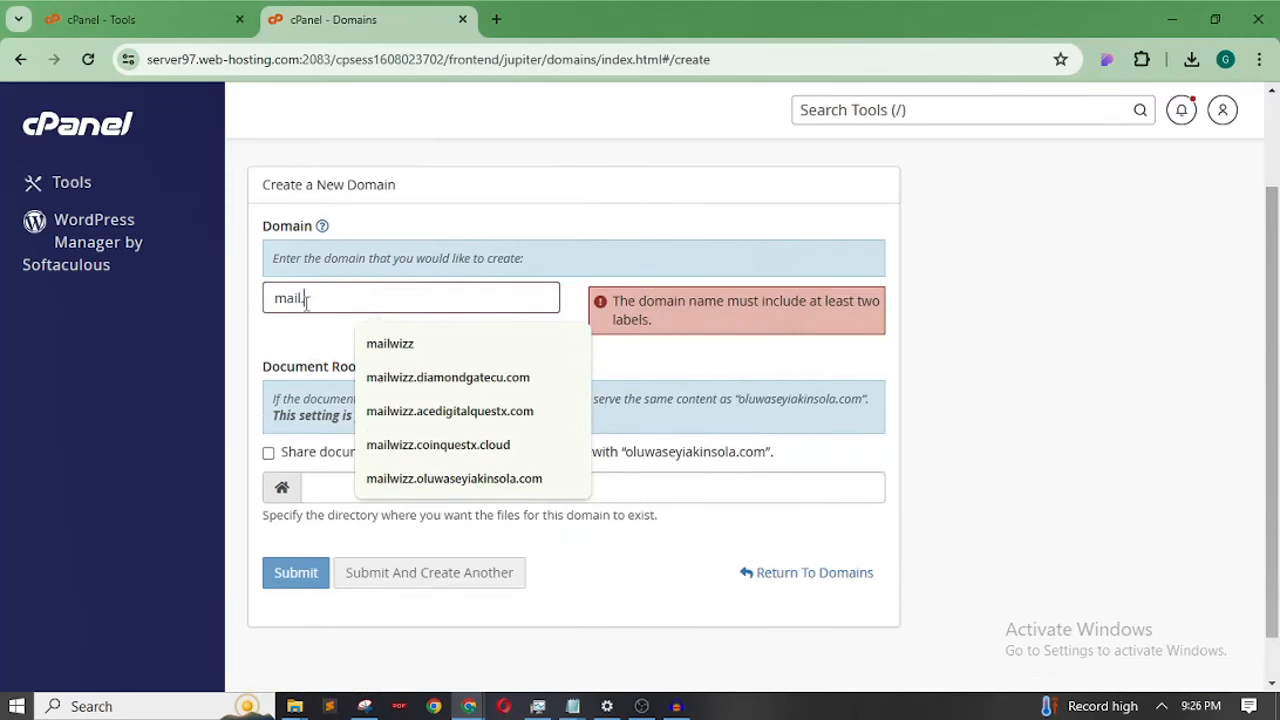
pyautogui.write('.')
pyautogui.write('oluwaseyiakinsola.com')
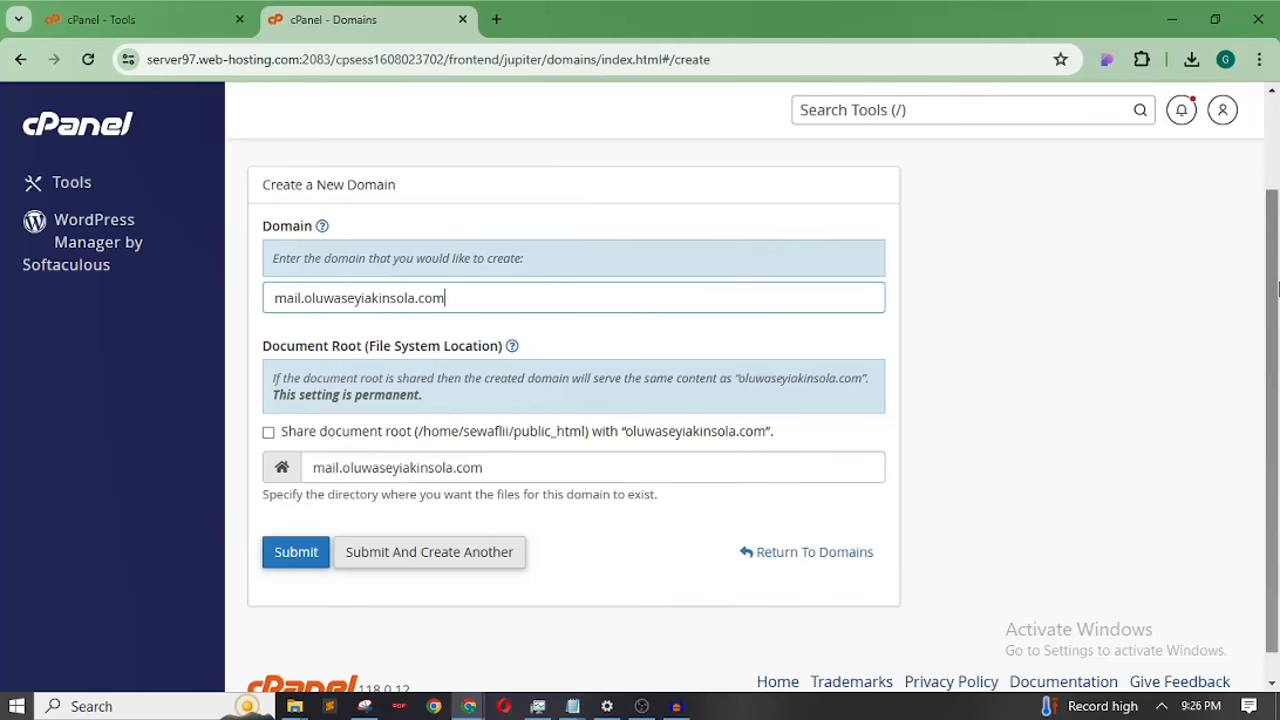
pyautogui.scroll(-1, 971, 274)
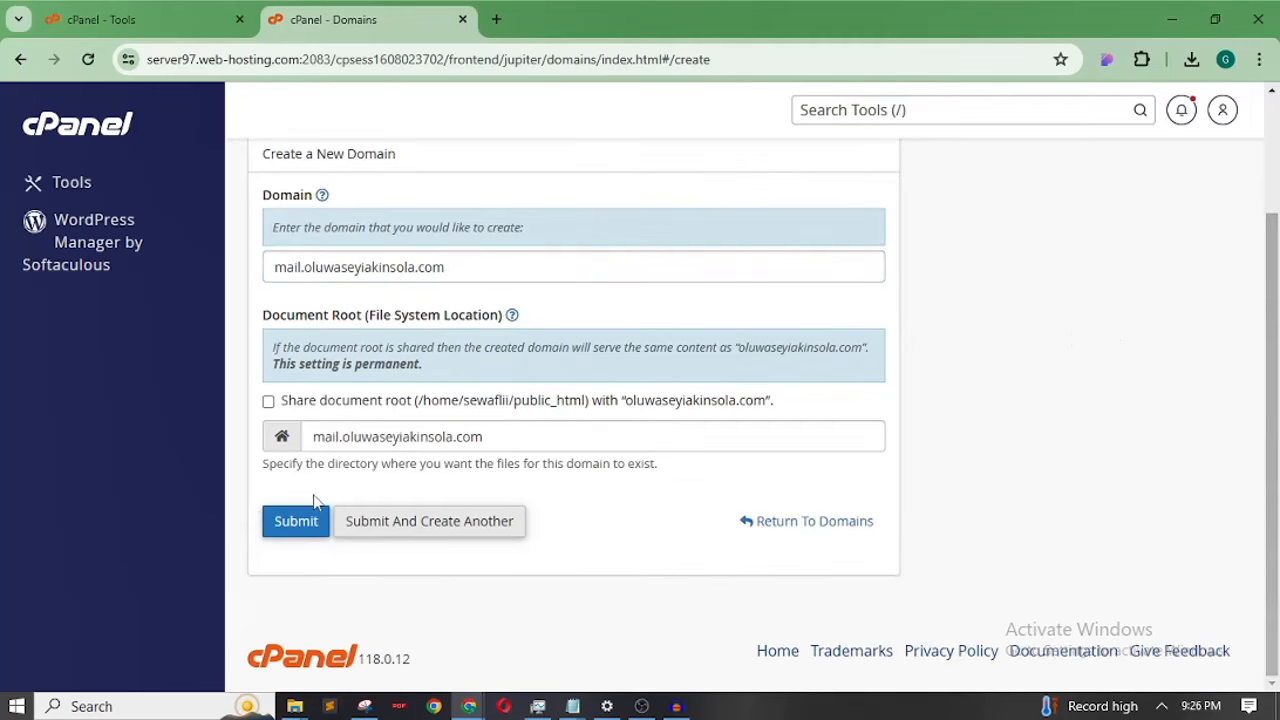
pyautogui.click(288, 522)
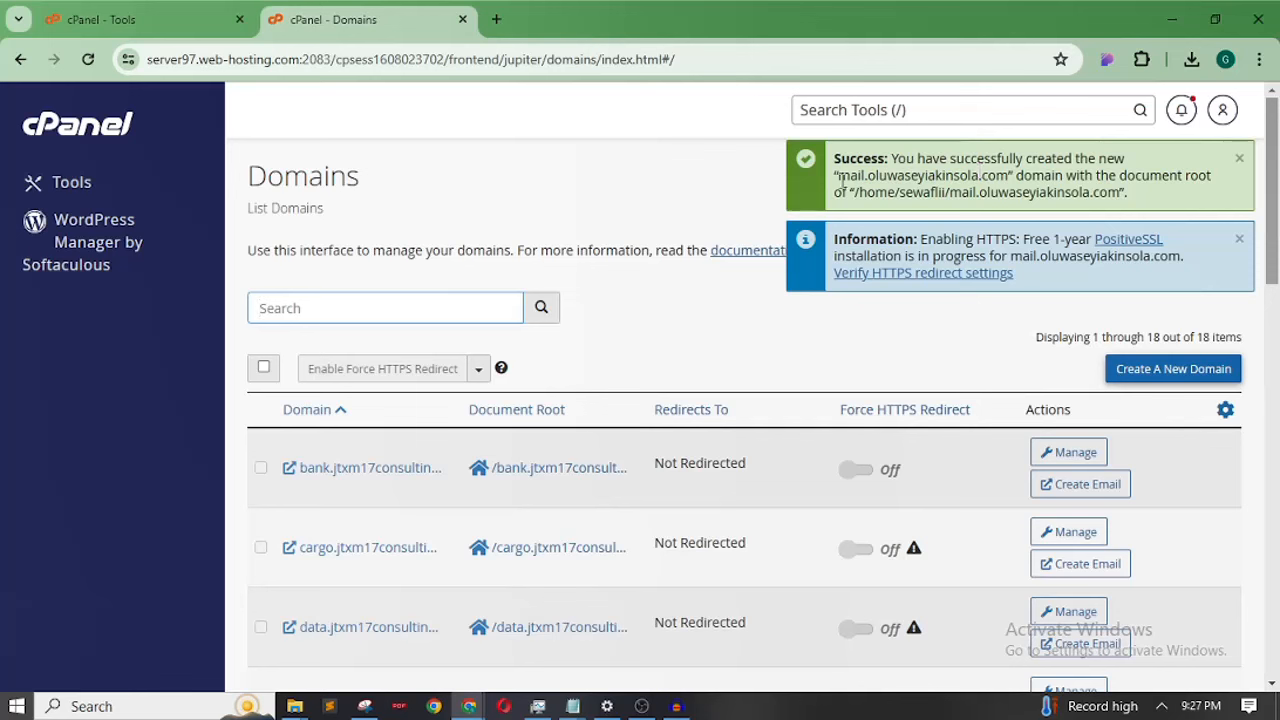
pyautogui.moveTo(838, 176); pyautogui.dragTo(873, 178)
pyautogui.click(846, 170)
pyautogui.click(1007, 181)
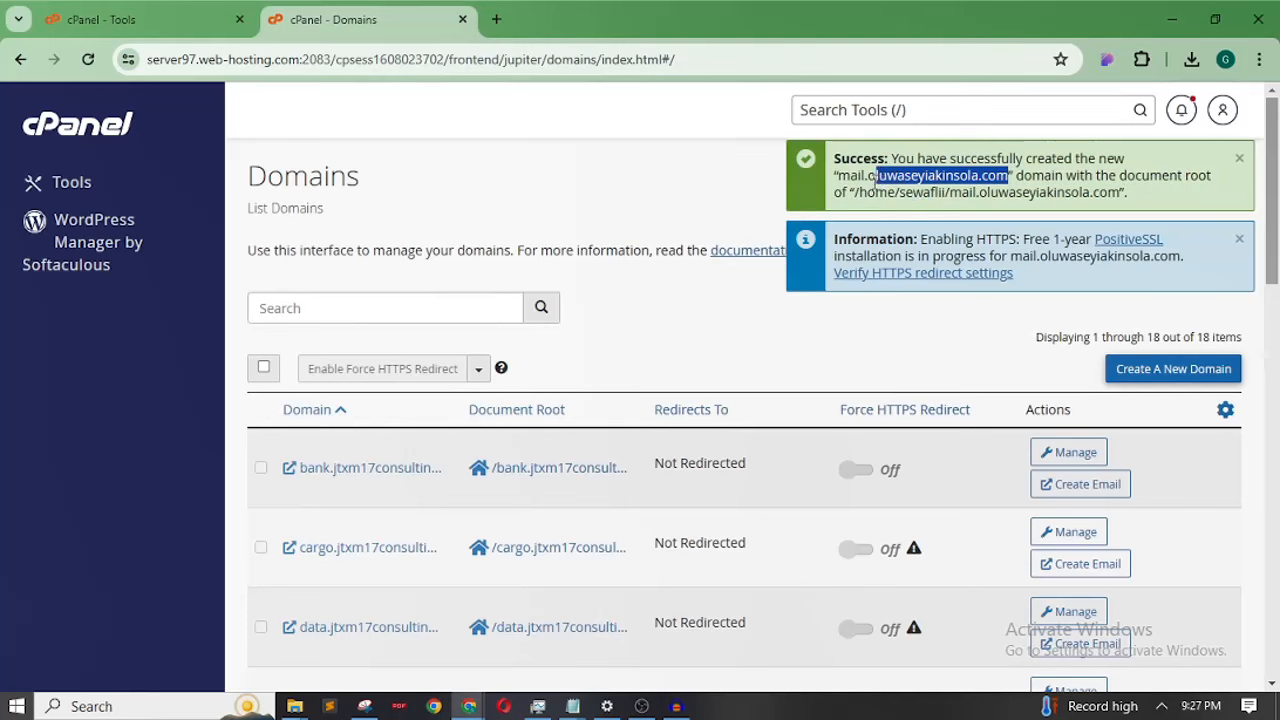
pyautogui.click(875, 180)
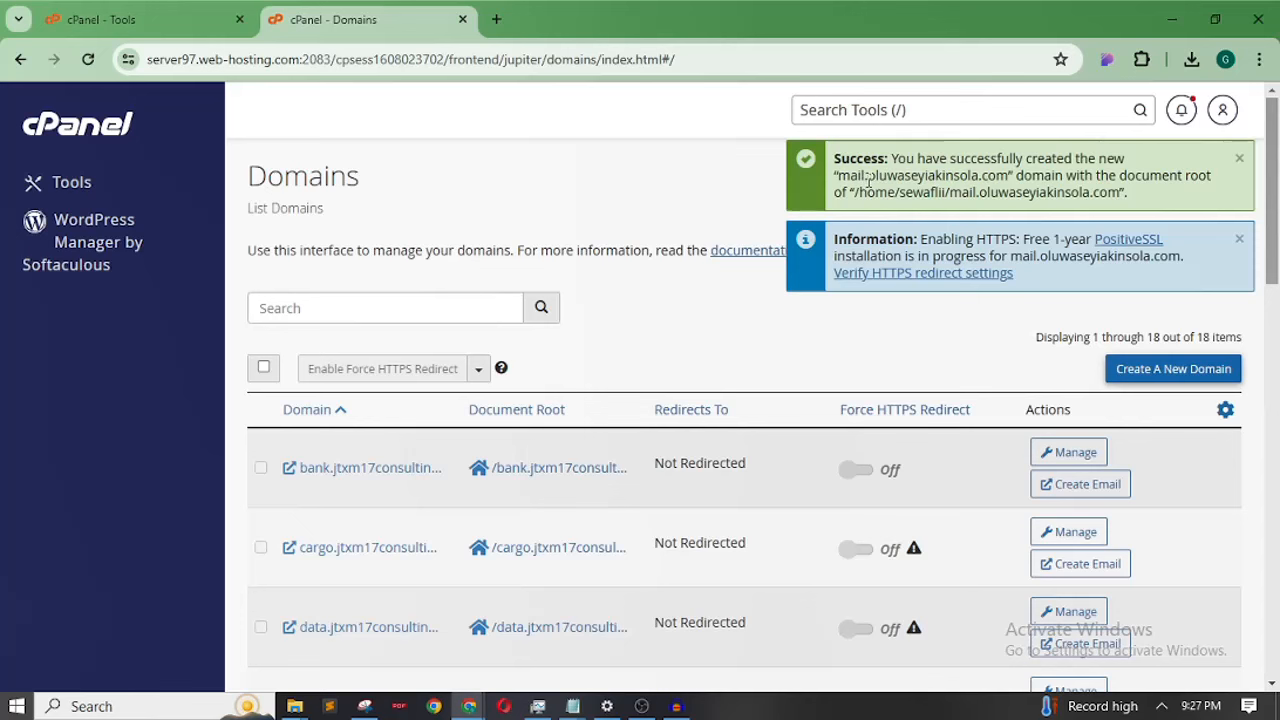
pyautogui.moveTo(868, 178); pyautogui.dragTo(1010, 178)
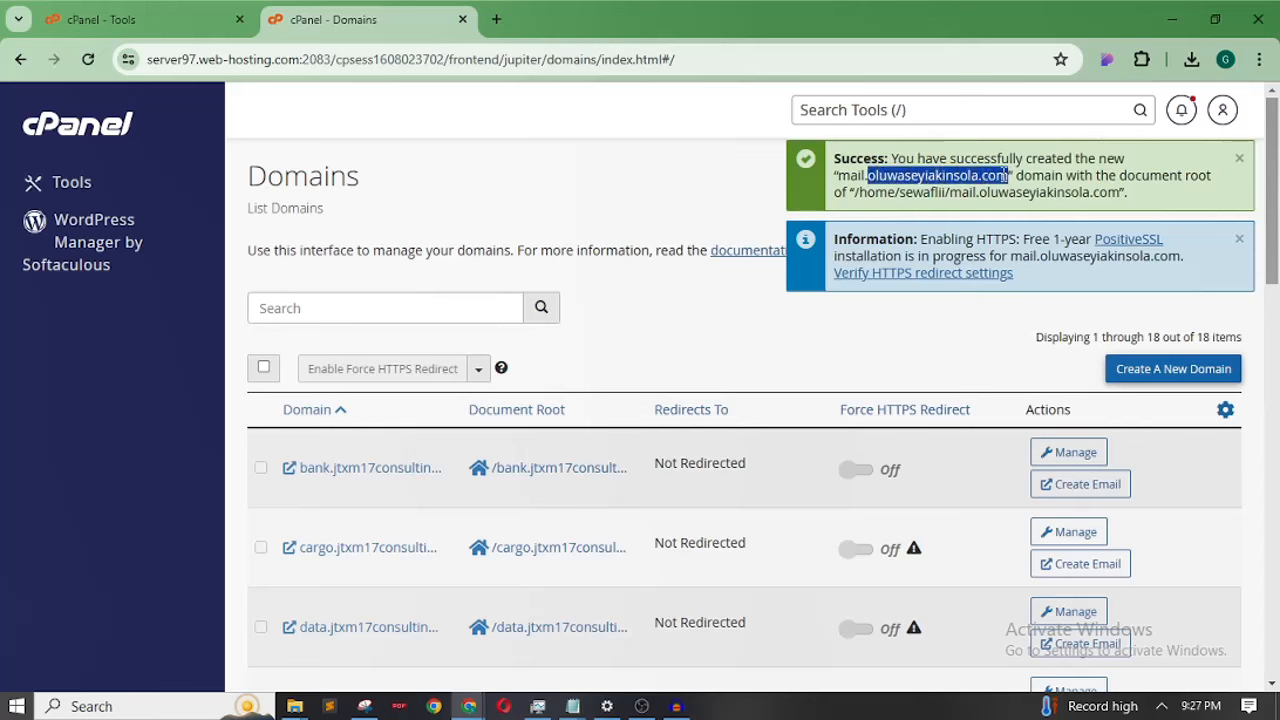
pyautogui.click(803, 175)
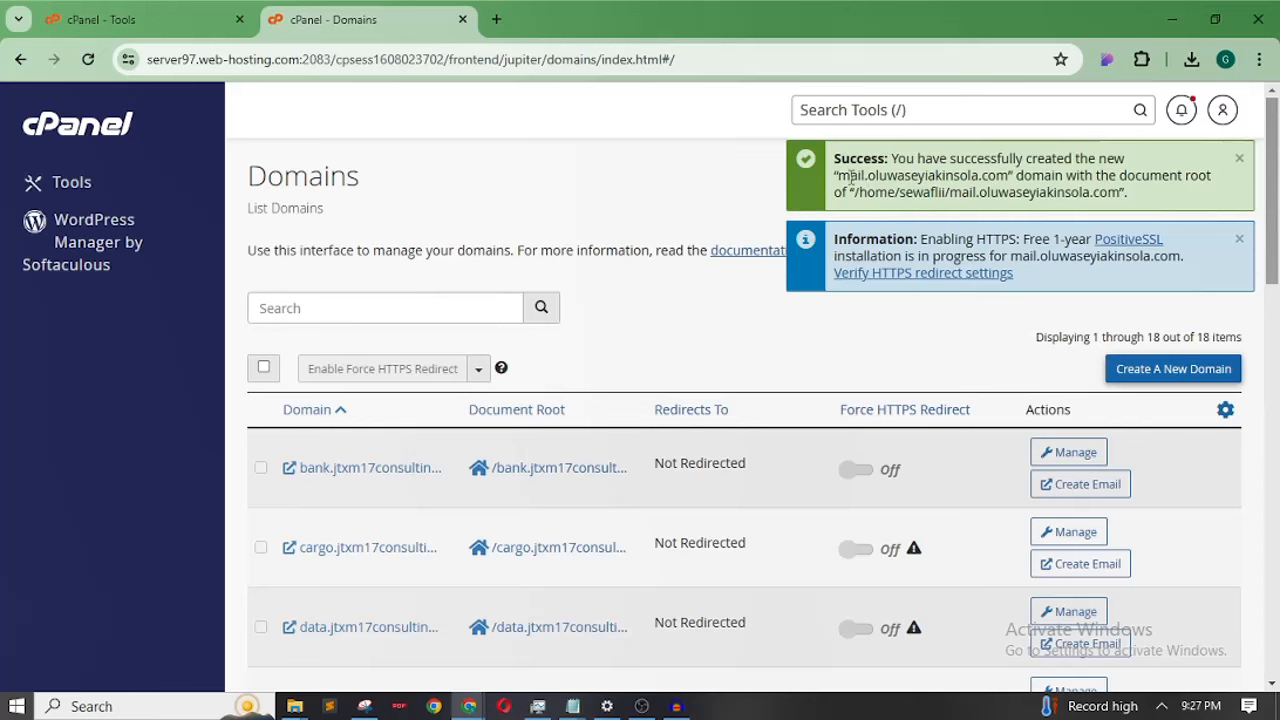
pyautogui.moveTo(843, 177)
pyautogui.mouseDown()
pyautogui.moveTo(936, 178)
pyautogui.moveTo(846, 177)
pyautogui.mouseUp()
pyautogui.click(844, 176)
# Open File Manager in a new tab, select the mail subdomain folder, and go to Upload
pyautogui.click(462, 21)
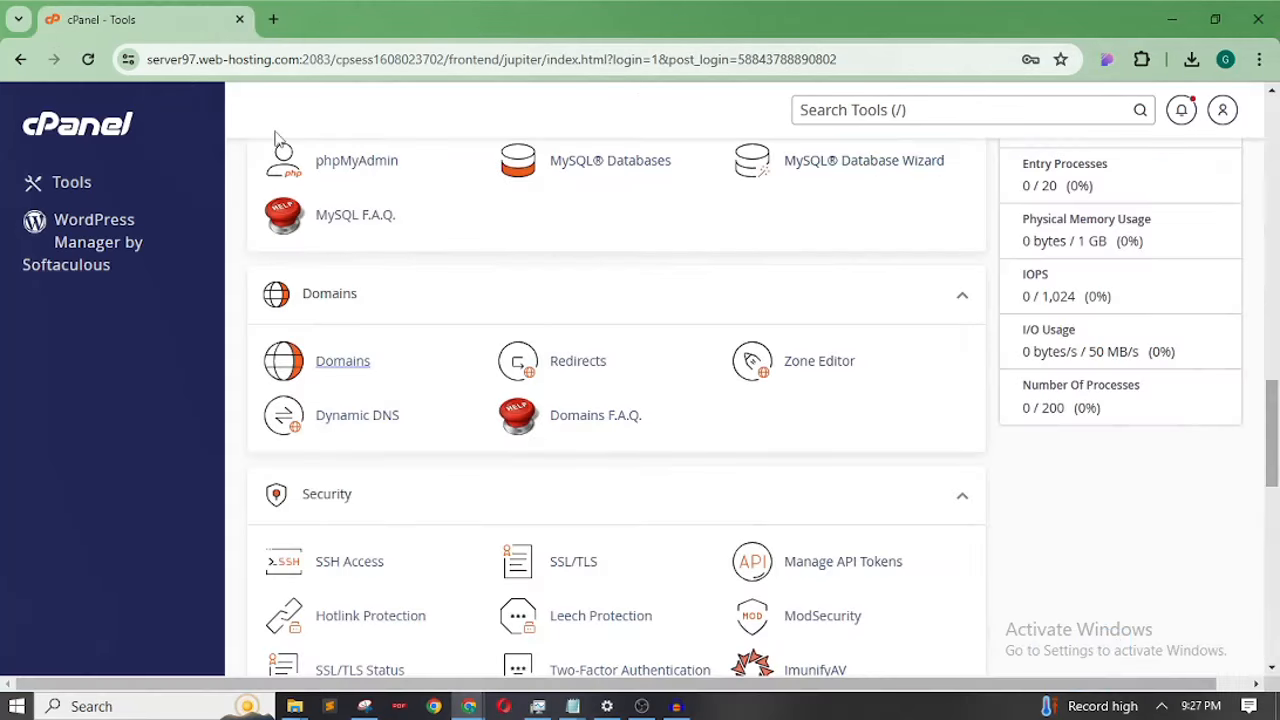
pyautogui.moveTo(1273, 450); pyautogui.dragTo(1273, 290)
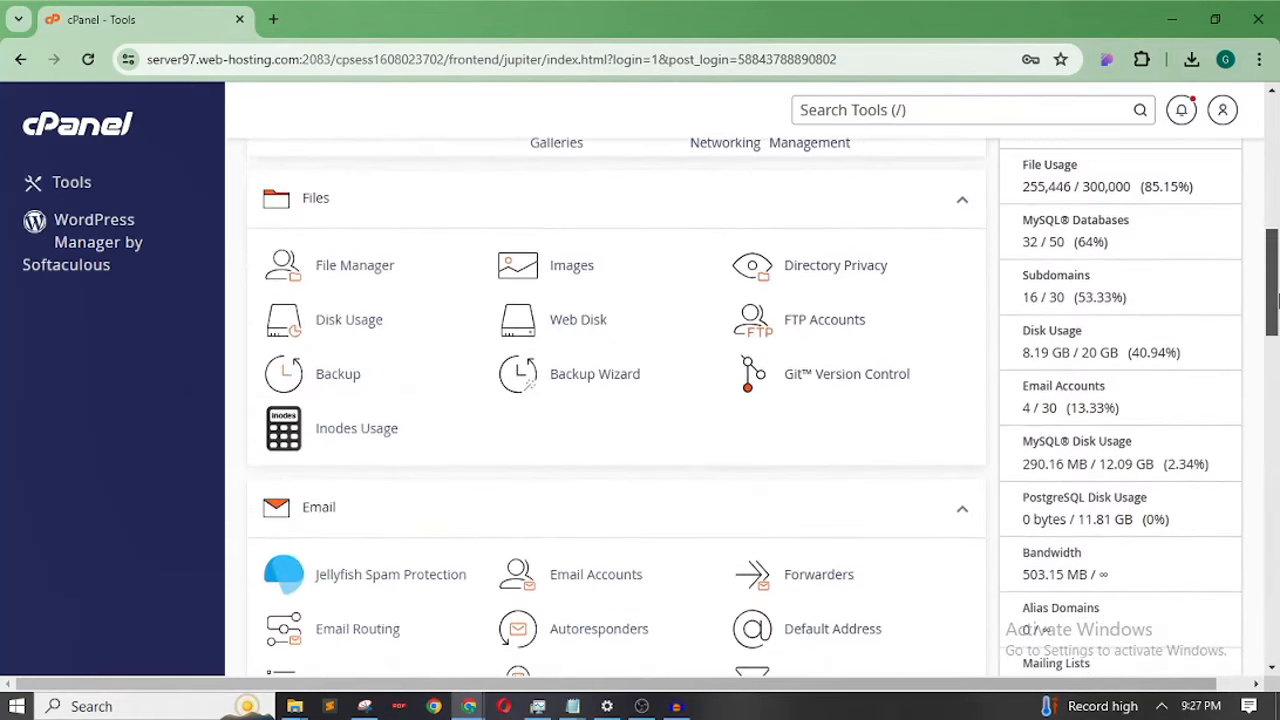
pyautogui.rightClick(368, 267)
pyautogui.click(426, 284)
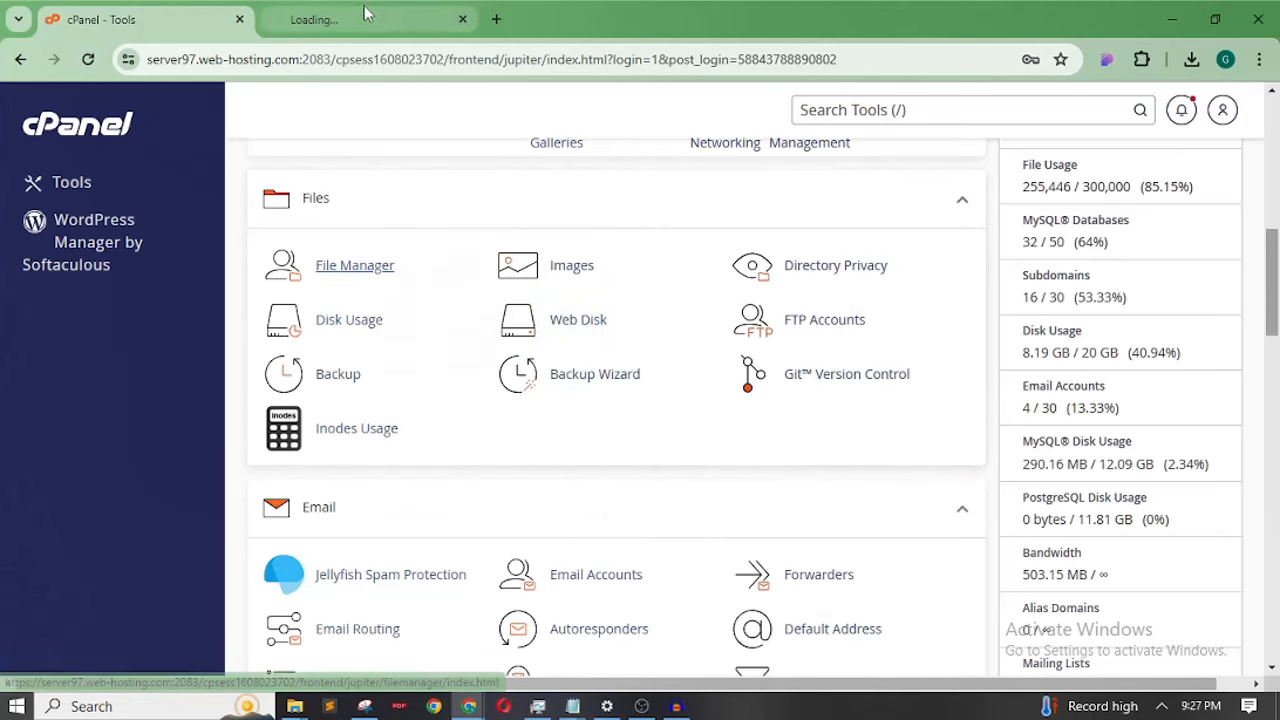
pyautogui.click(366, 17)
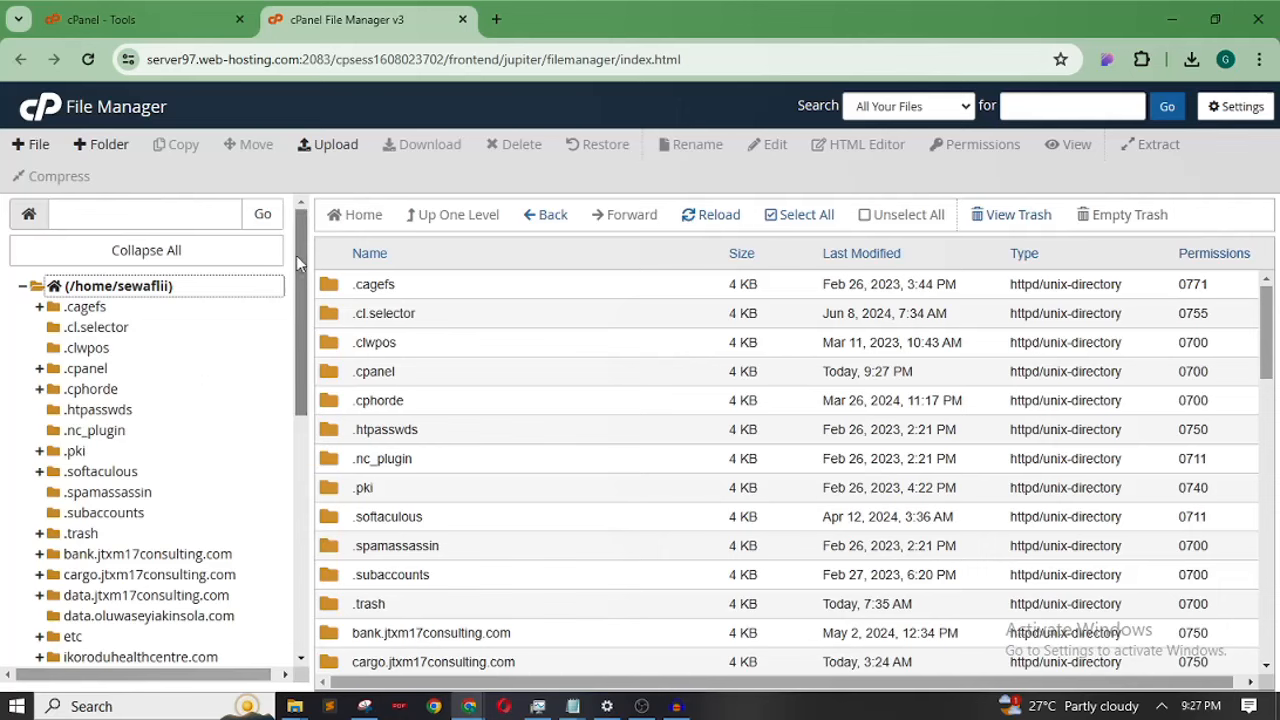
pyautogui.moveTo(303, 261); pyautogui.dragTo(306, 458)
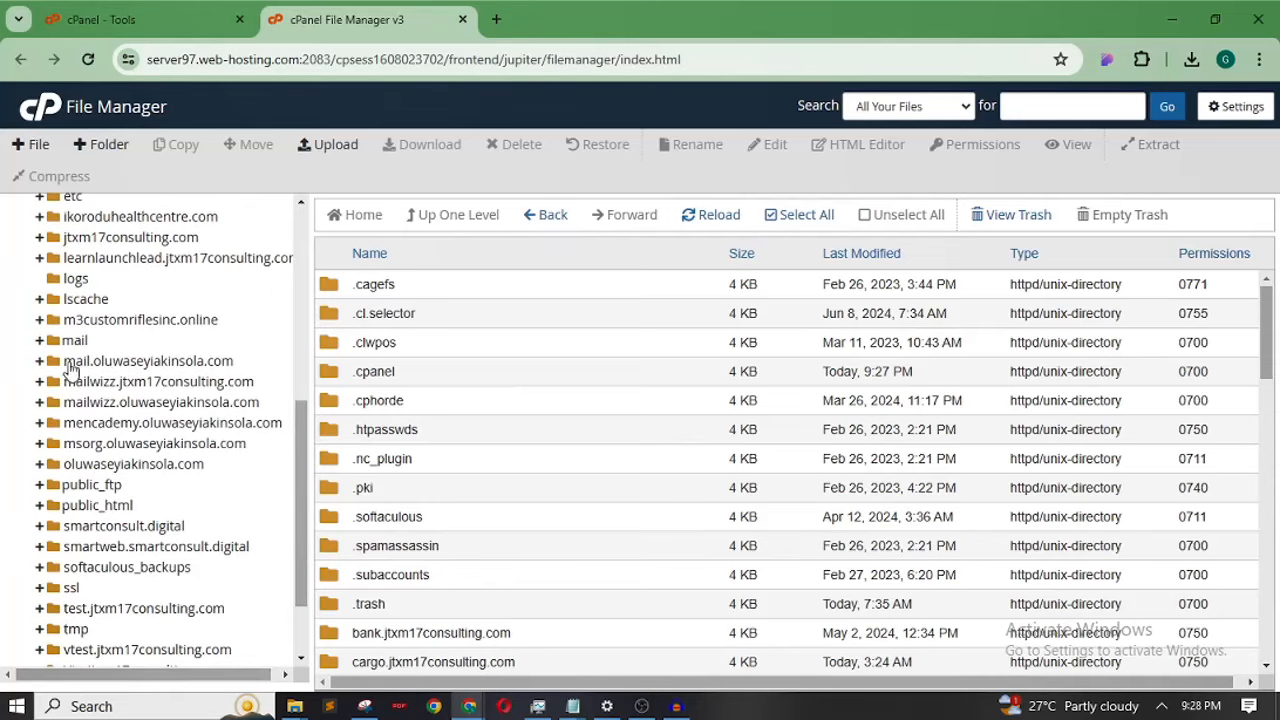
pyautogui.click(179, 360)
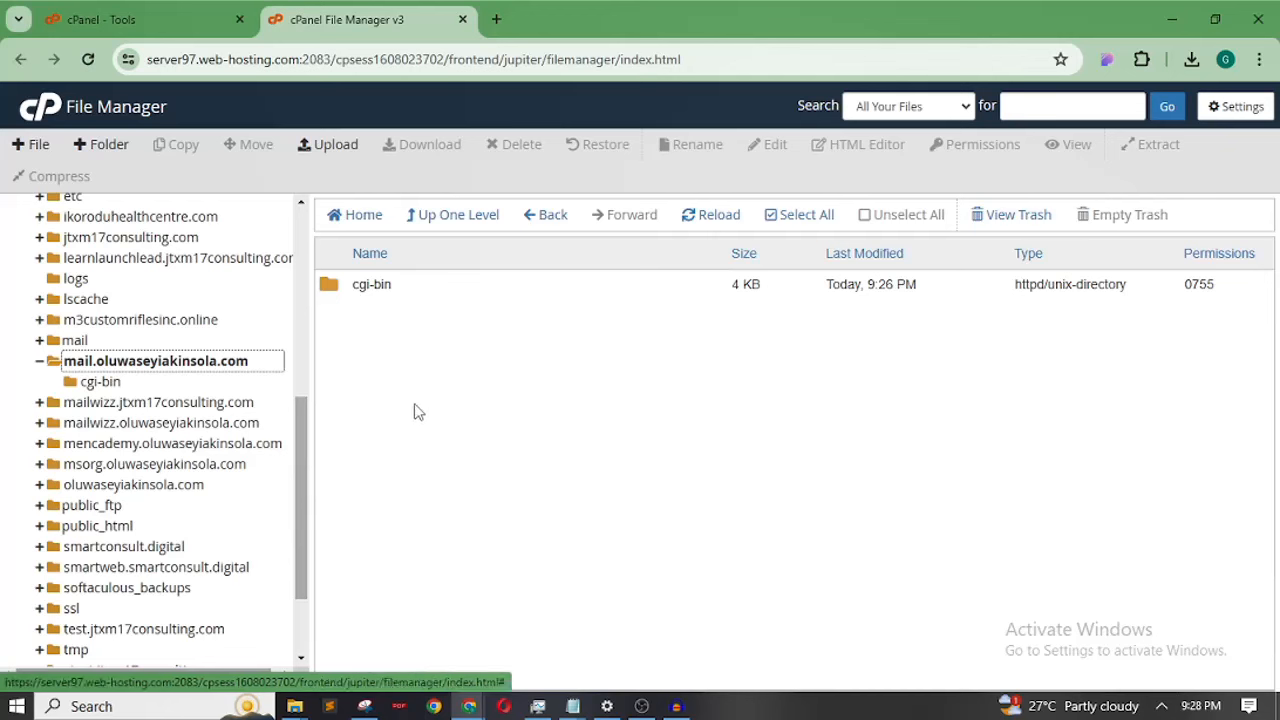
pyautogui.click(335, 145)
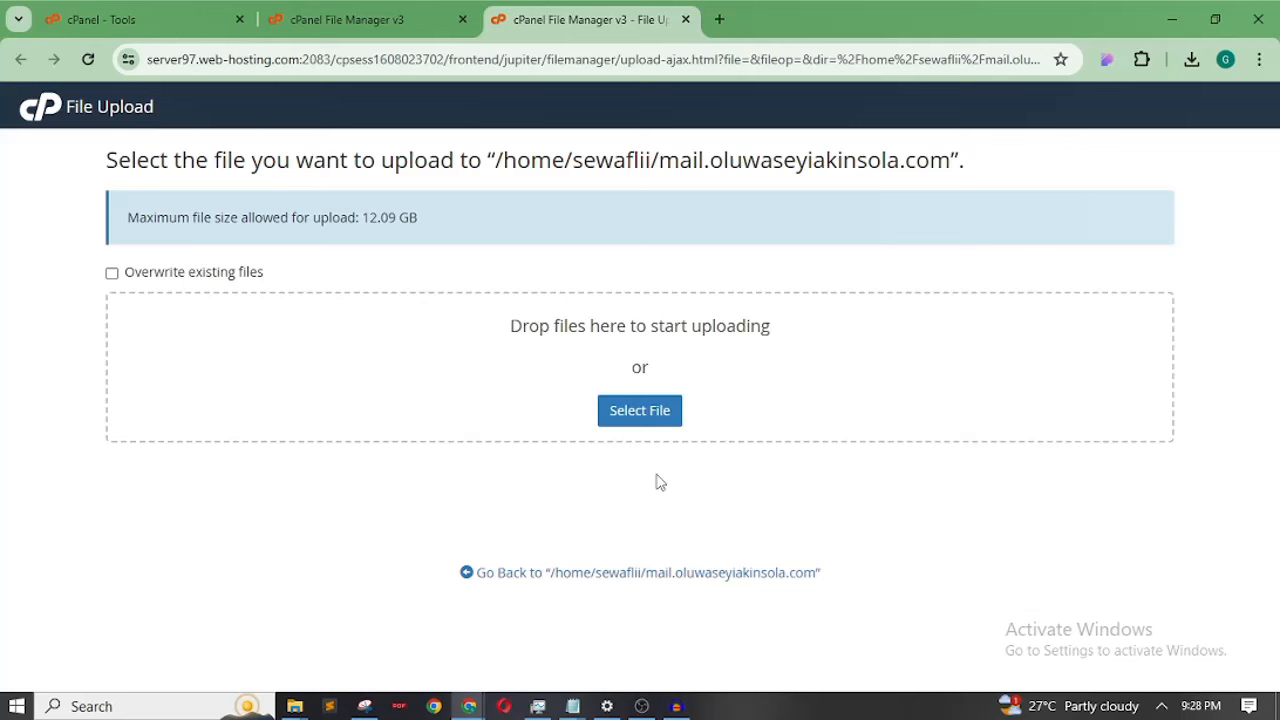
# Upload mailwizz.zip (362.72 MB) into the mail subdomain folder and return to File Manager
pyautogui.click(628, 413)
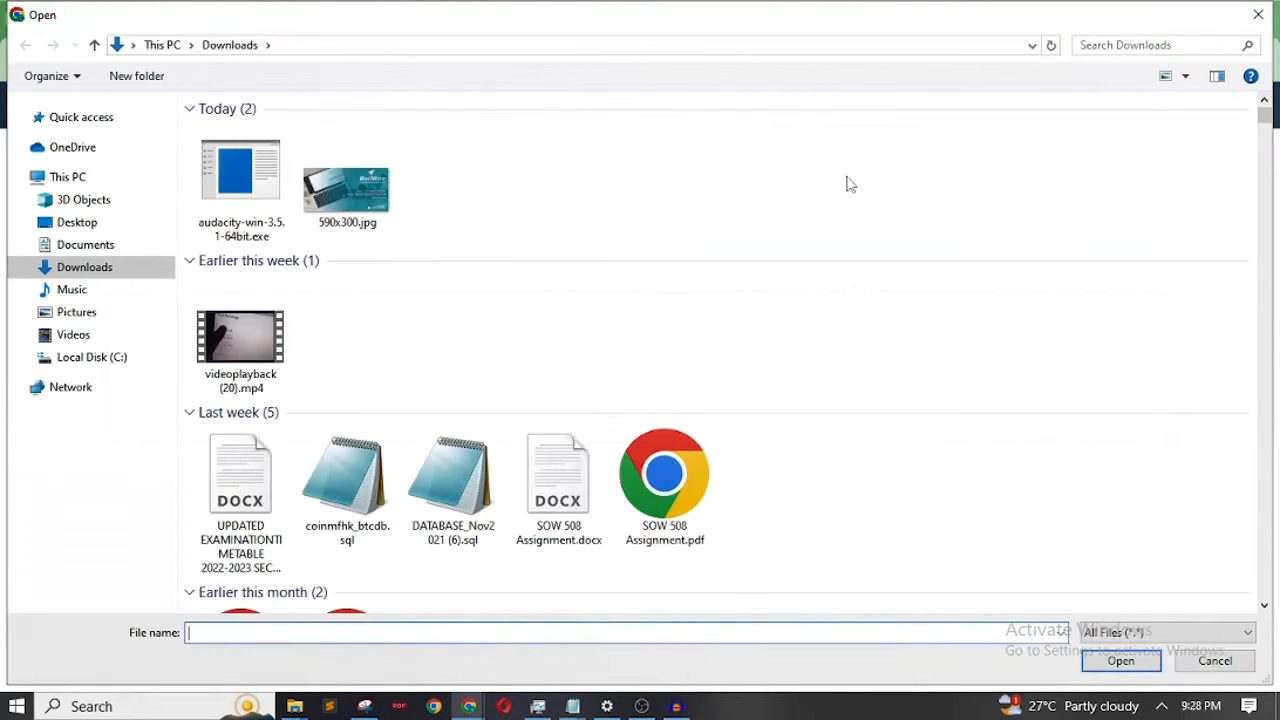
pyautogui.click(1258, 15)
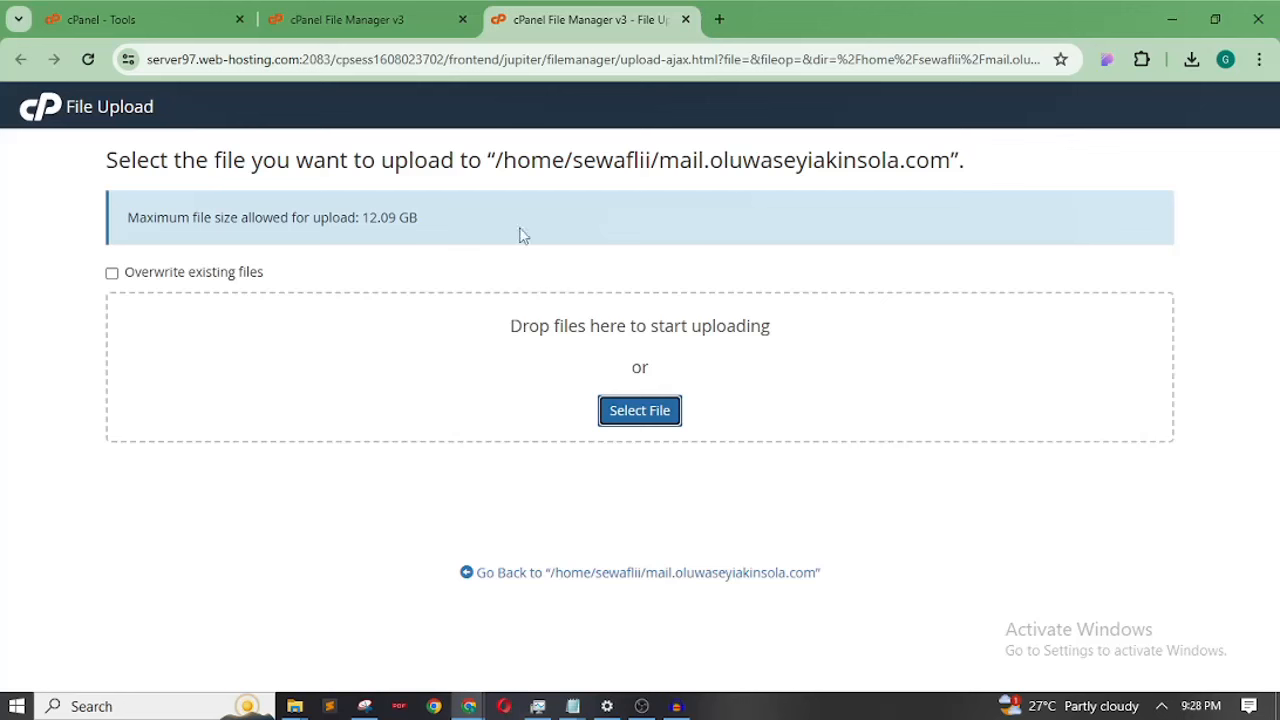
pyautogui.click(400, 26)
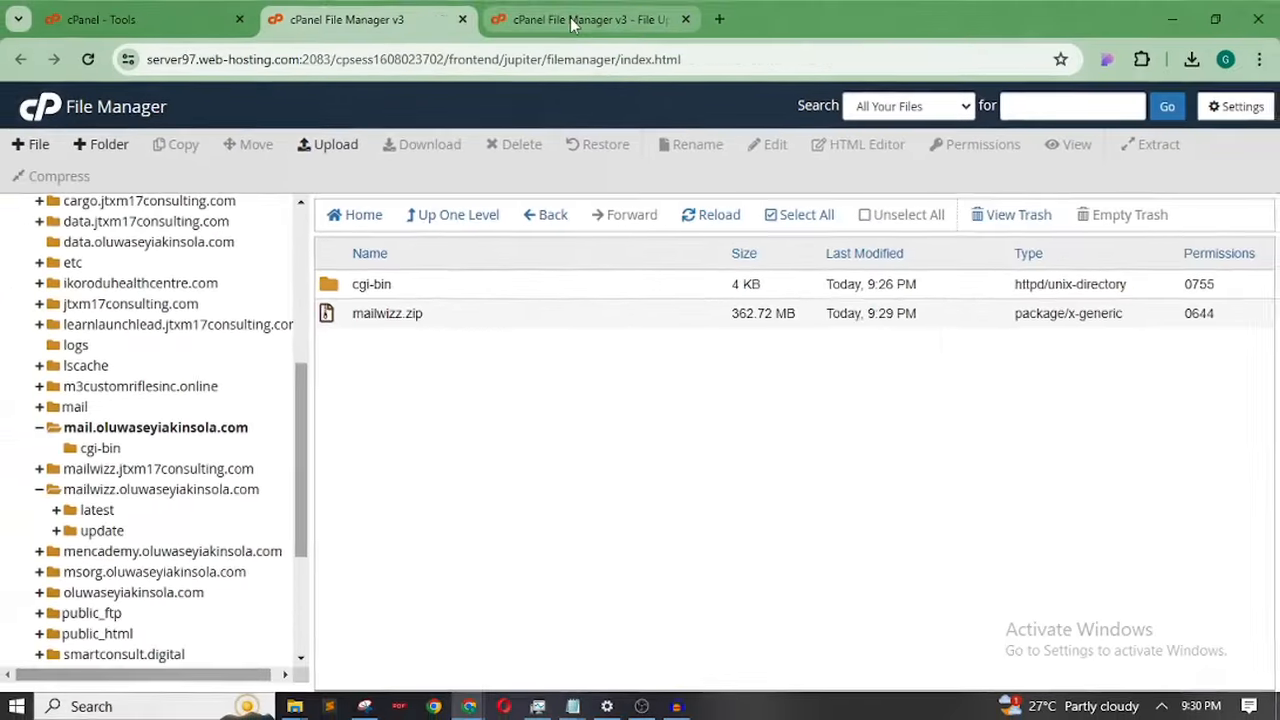
# Close the upload tab and permanently delete the cgi-bin folder
pyautogui.click(573, 24)
pyautogui.click(685, 19)
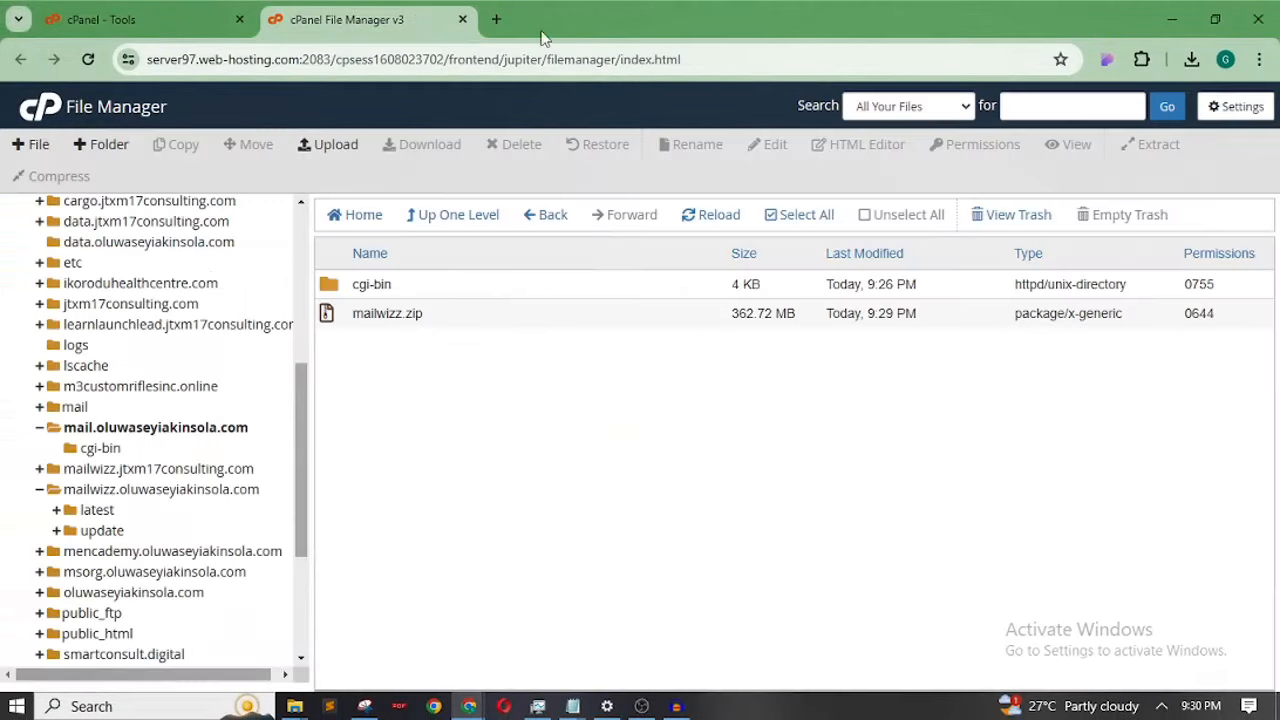
pyautogui.click(487, 288)
pyautogui.click(512, 146)
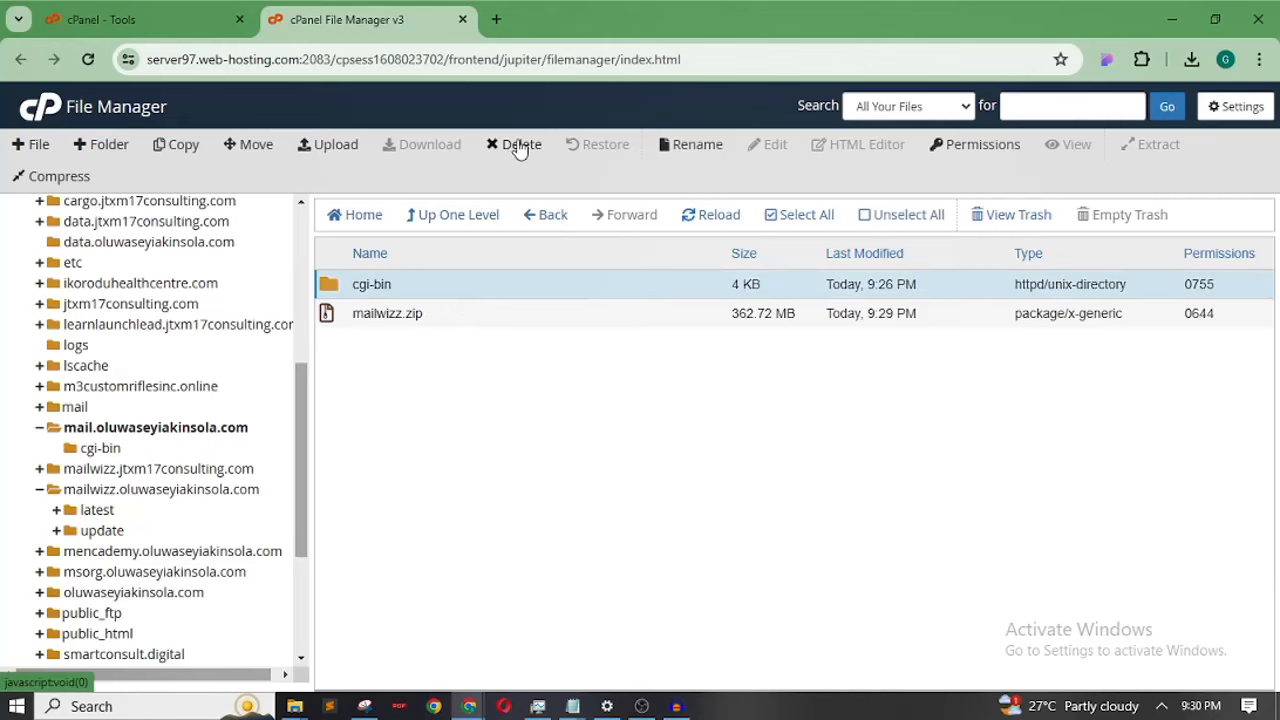
pyautogui.click(535, 400)
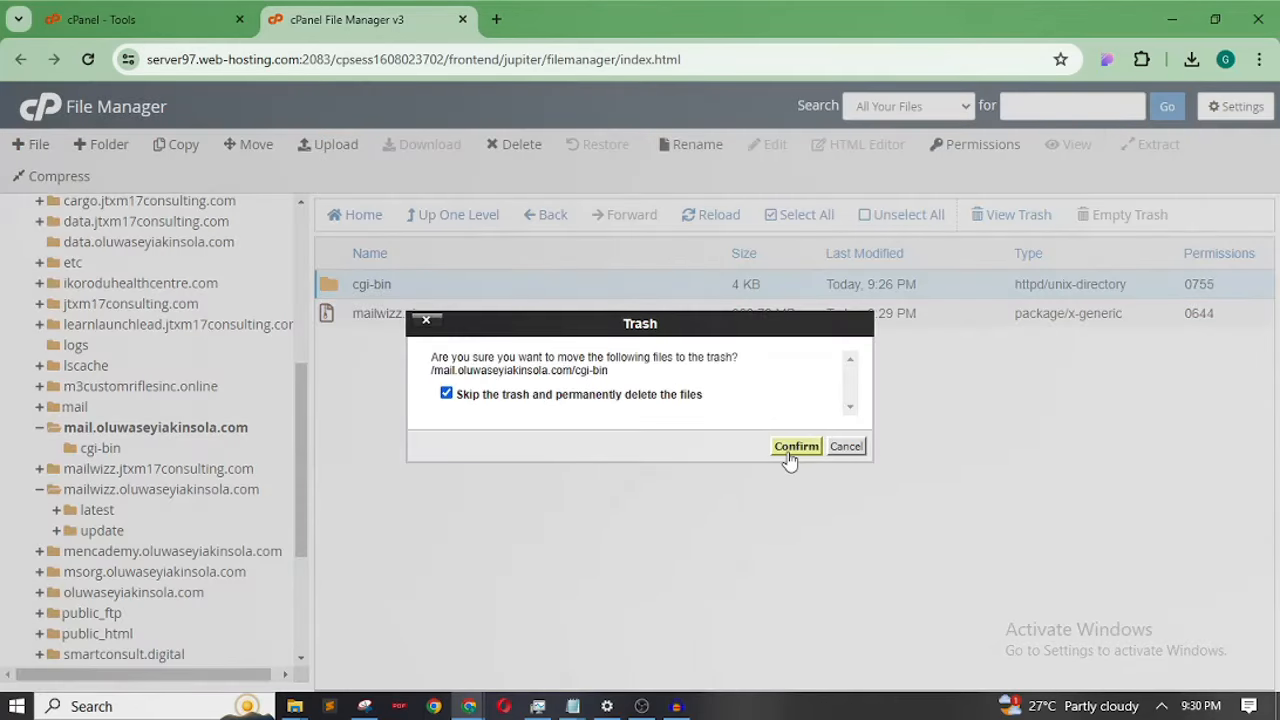
pyautogui.click(790, 449)
# Extract mailwizz.zip into the mail subdomain folder
pyautogui.click(494, 292)
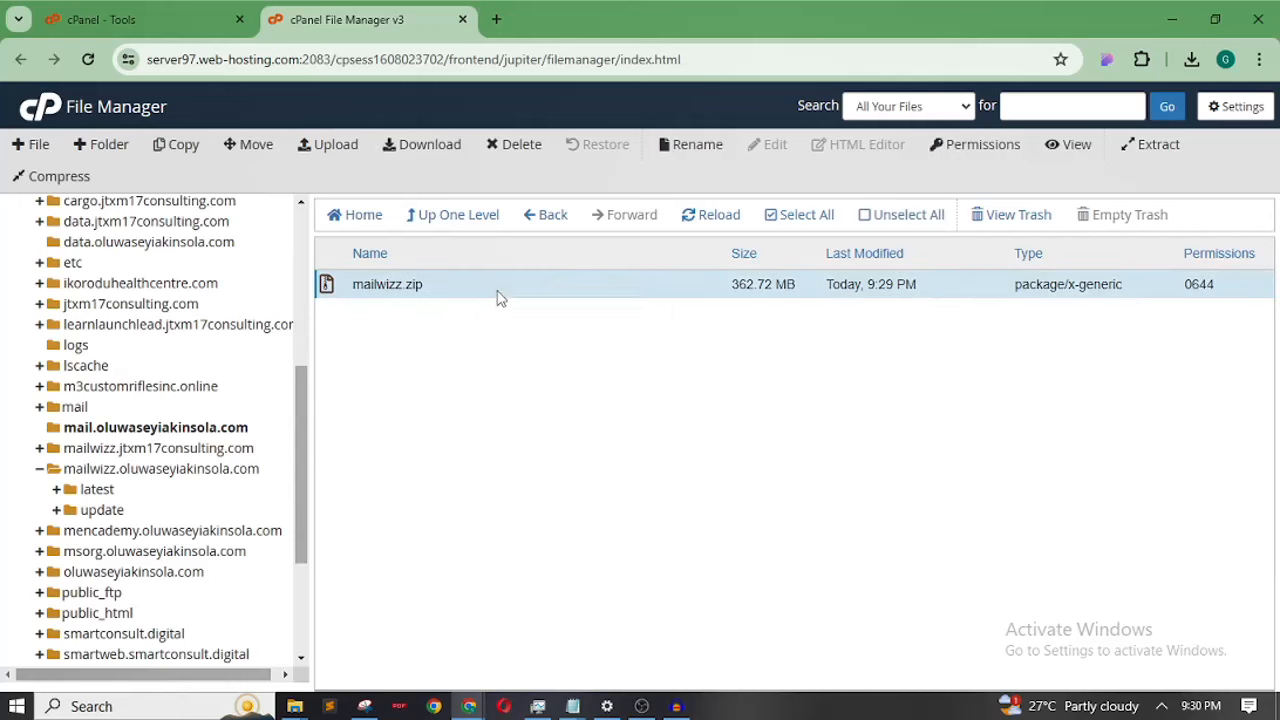
pyautogui.rightClick(494, 292)
pyautogui.click(549, 498)
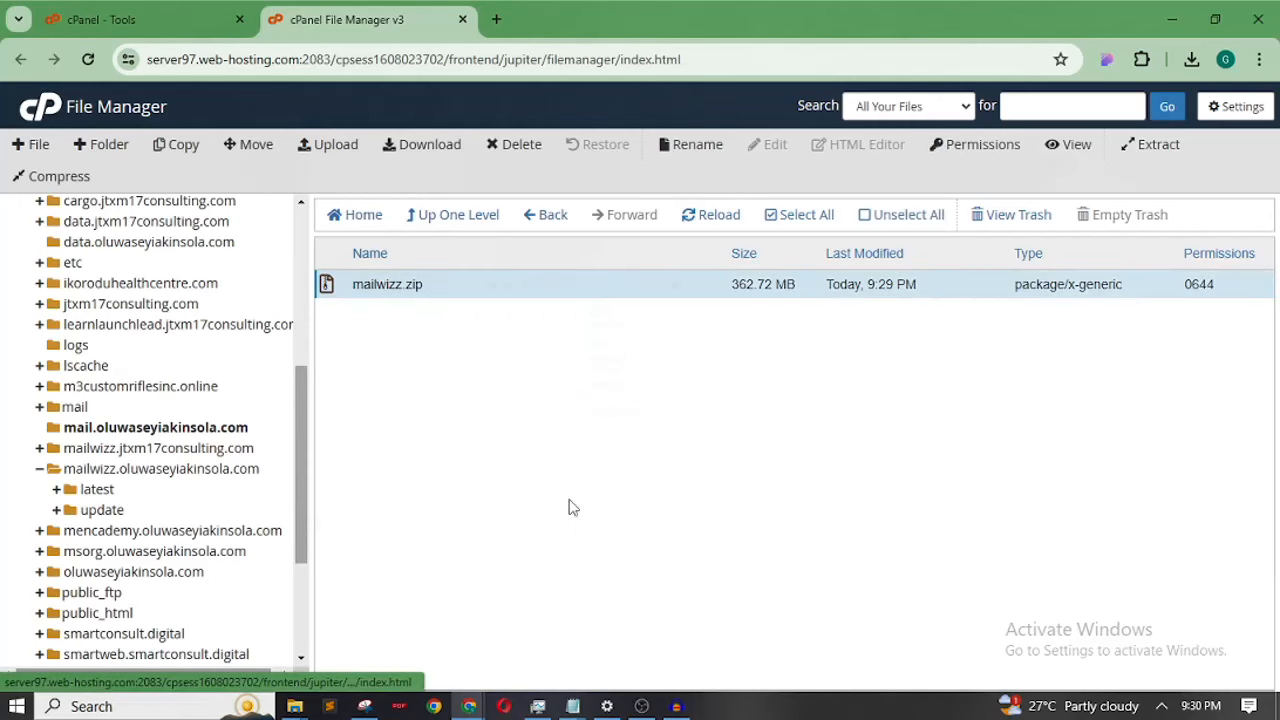
pyautogui.click(781, 483)
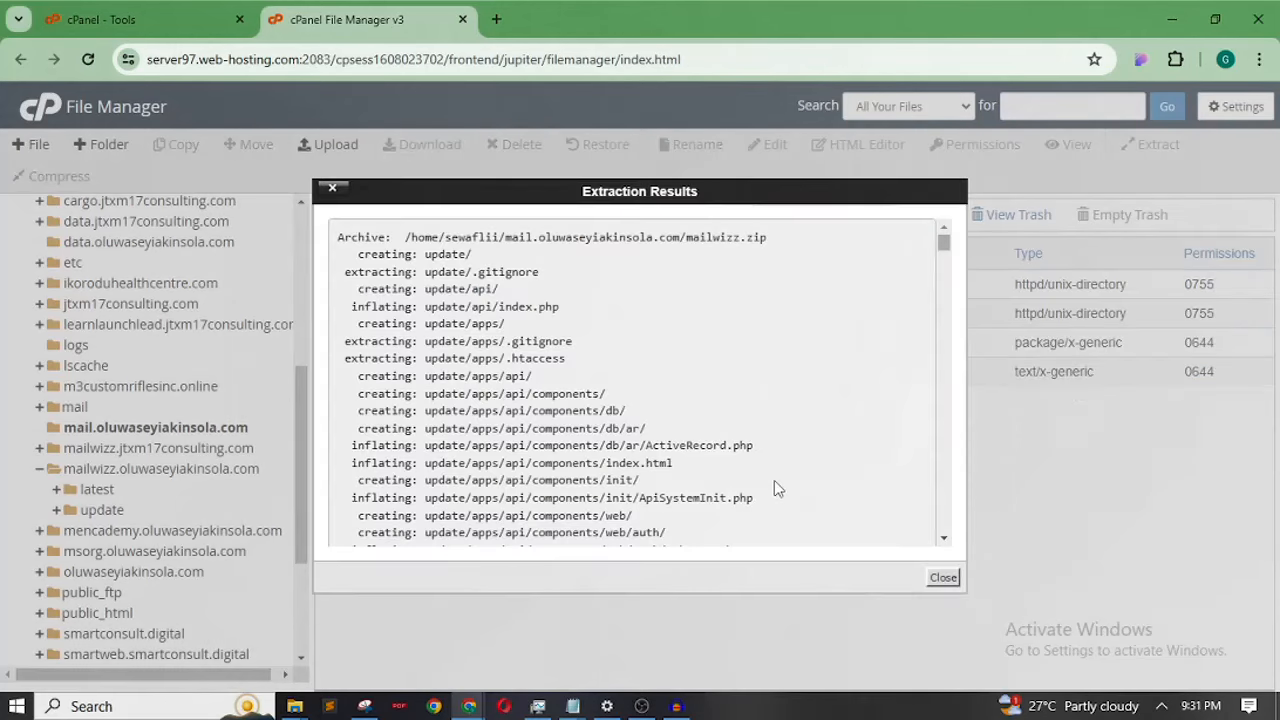
pyautogui.click(943, 580)
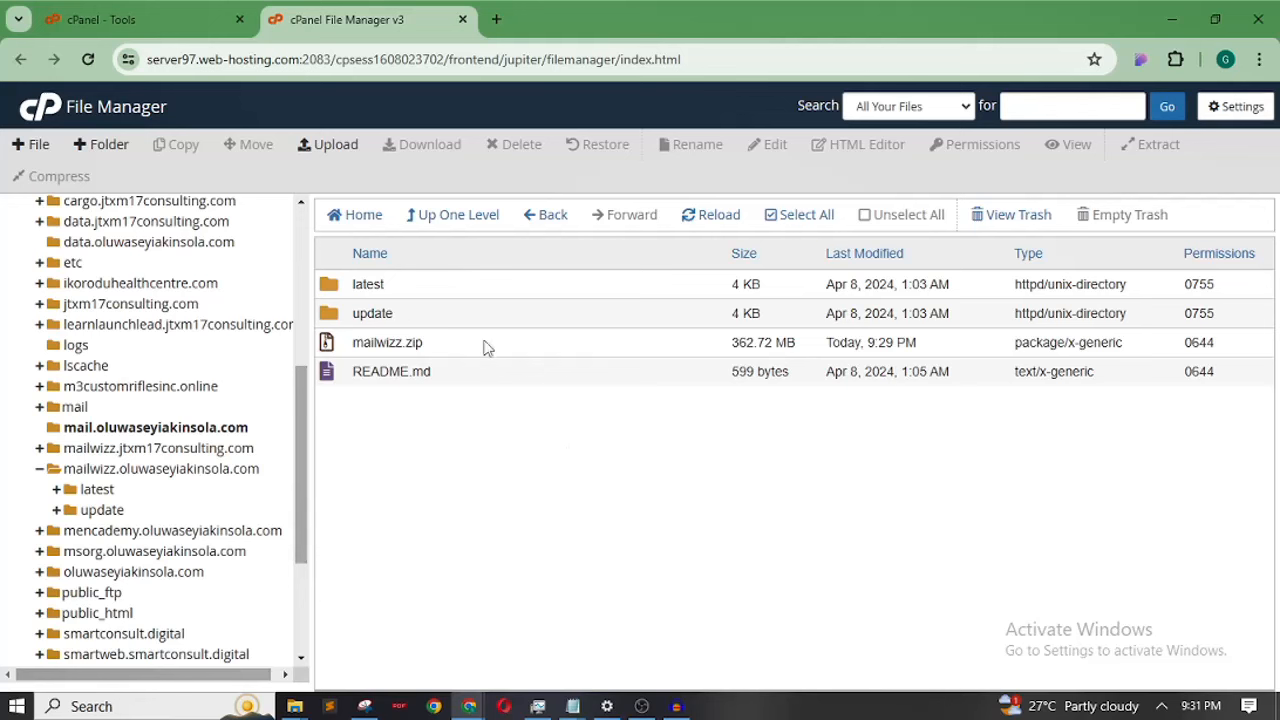
# Inspect the extracted latest and update folders
pyautogui.click(490, 288)
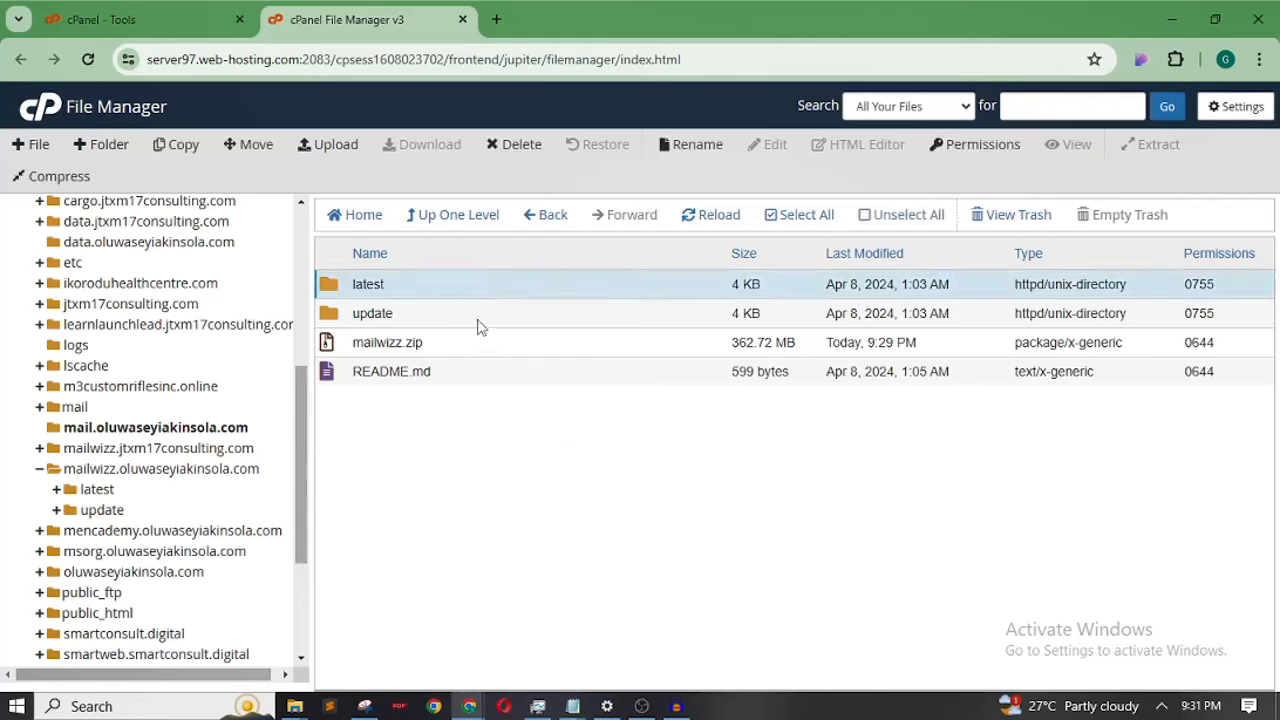
pyautogui.click(477, 322)
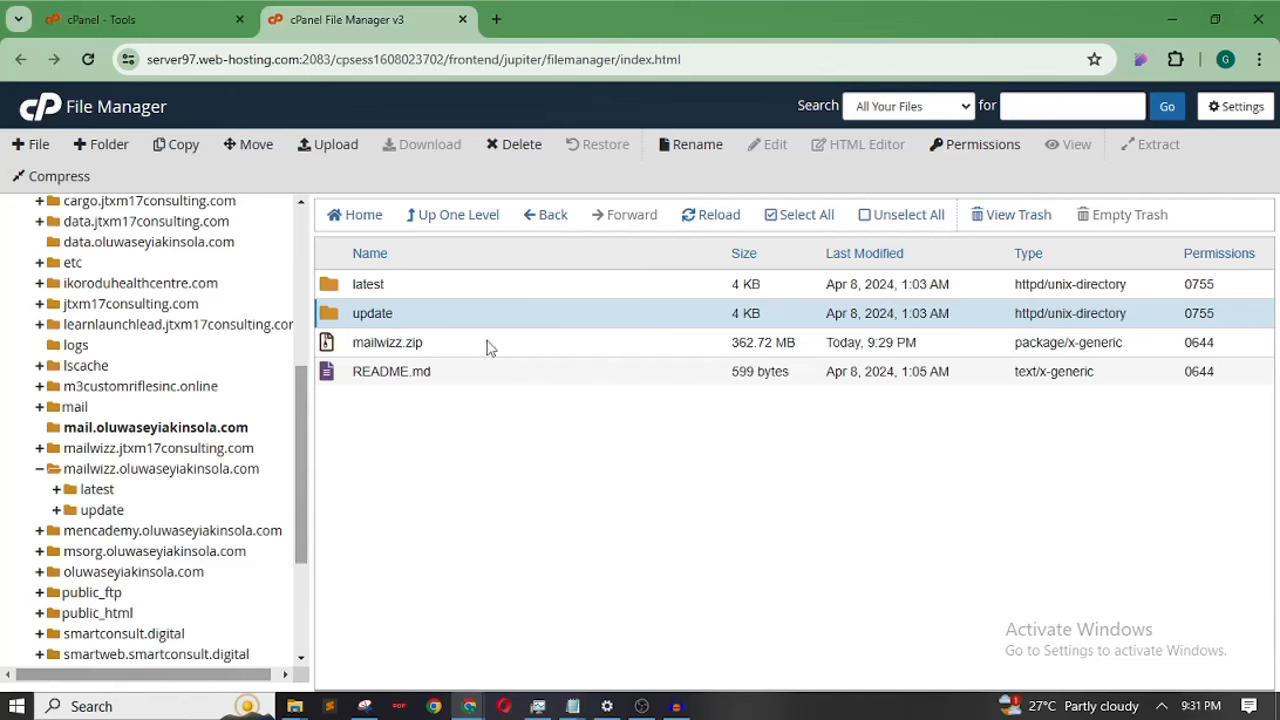
pyautogui.click(511, 288)
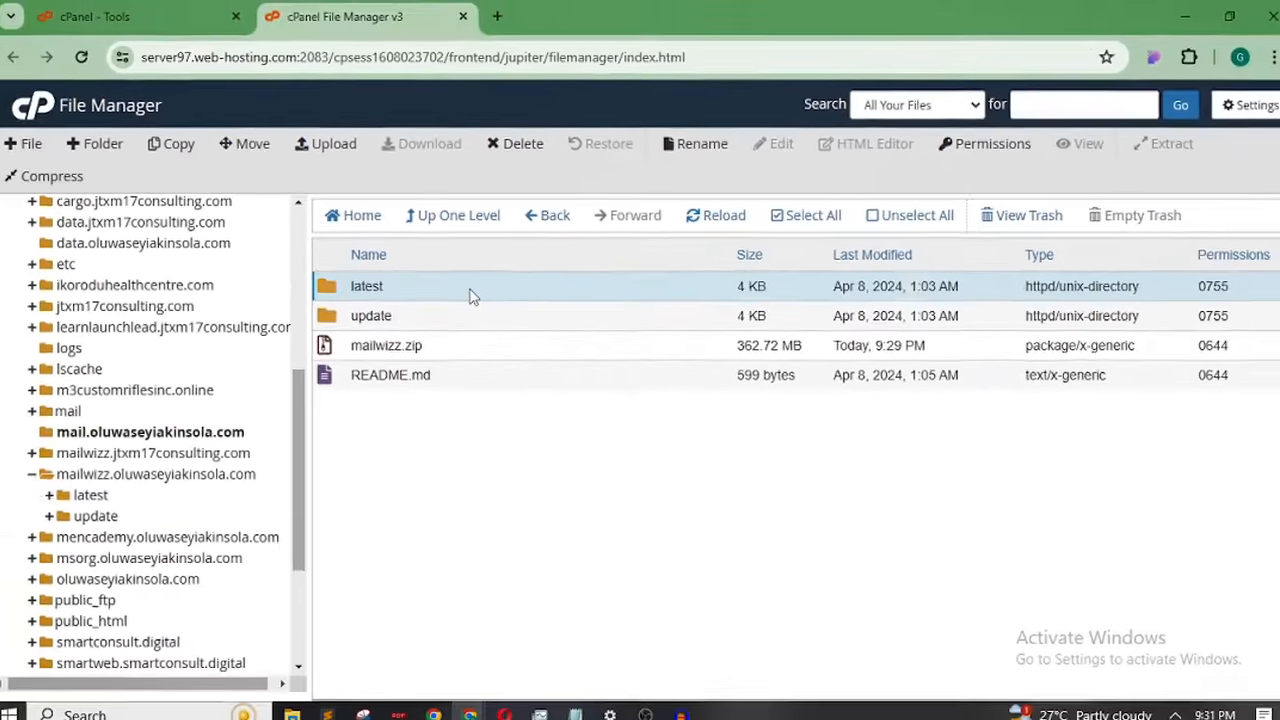
# Move all files from the latest folder up into the mail subdomain's root folder
pyautogui.doubleClick(499, 391)
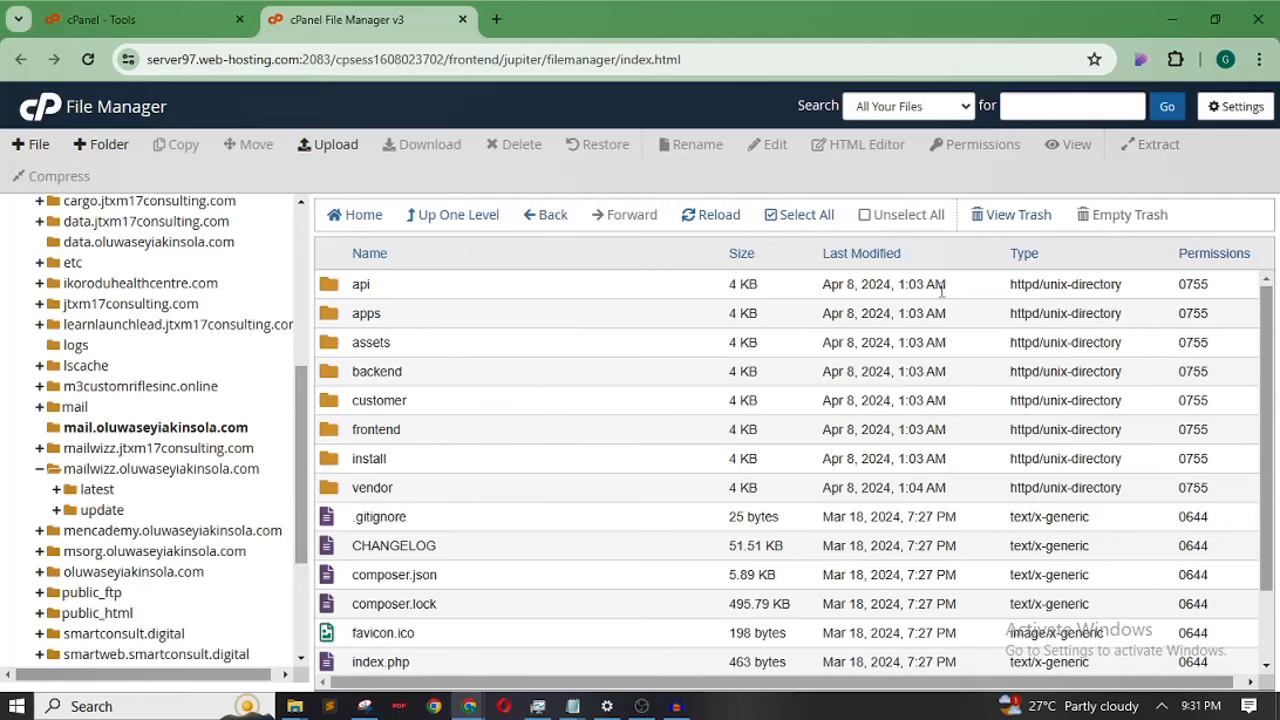
pyautogui.moveTo(1268, 333); pyautogui.dragTo(1268, 362)
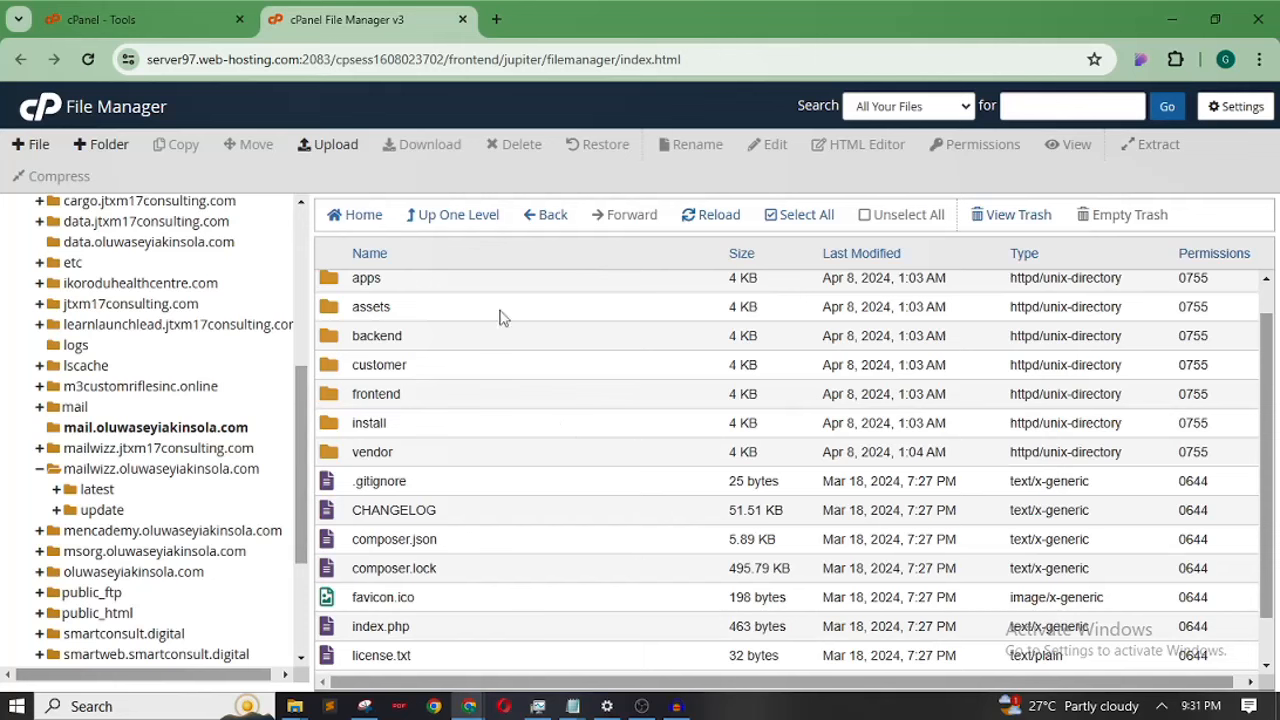
pyautogui.moveTo(1268, 338); pyautogui.dragTo(1266, 300)
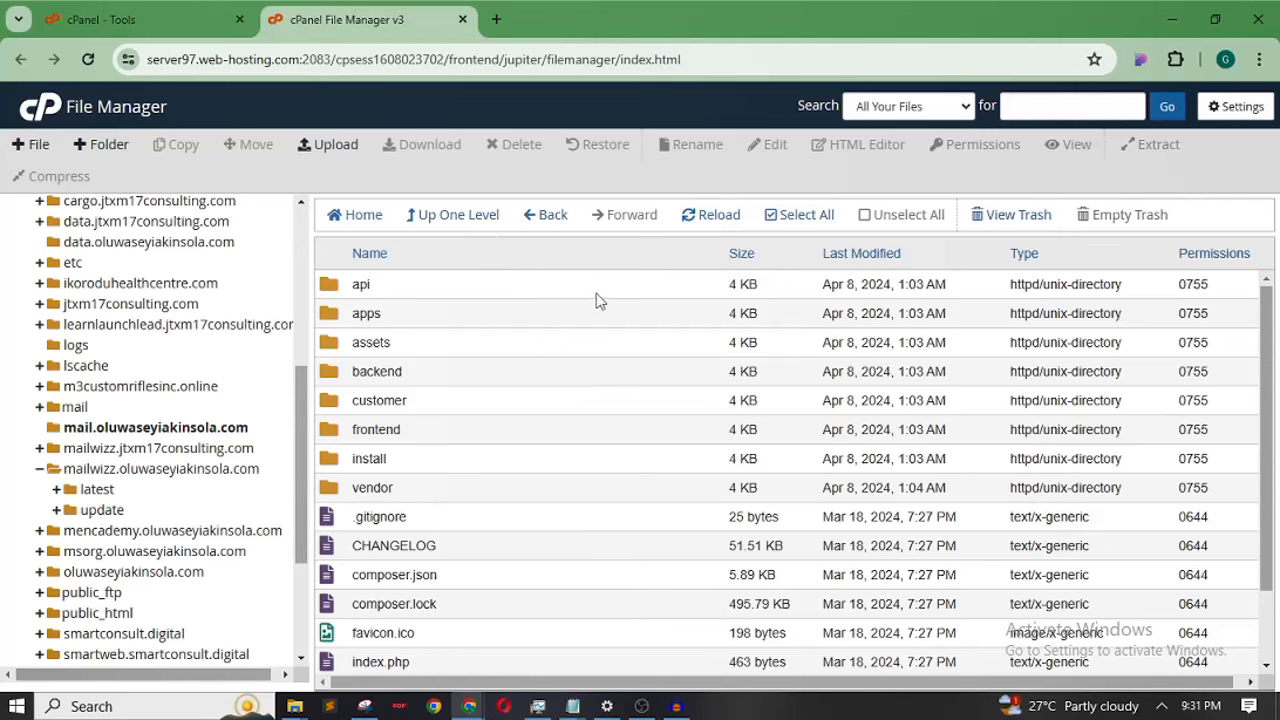
pyautogui.click(788, 225)
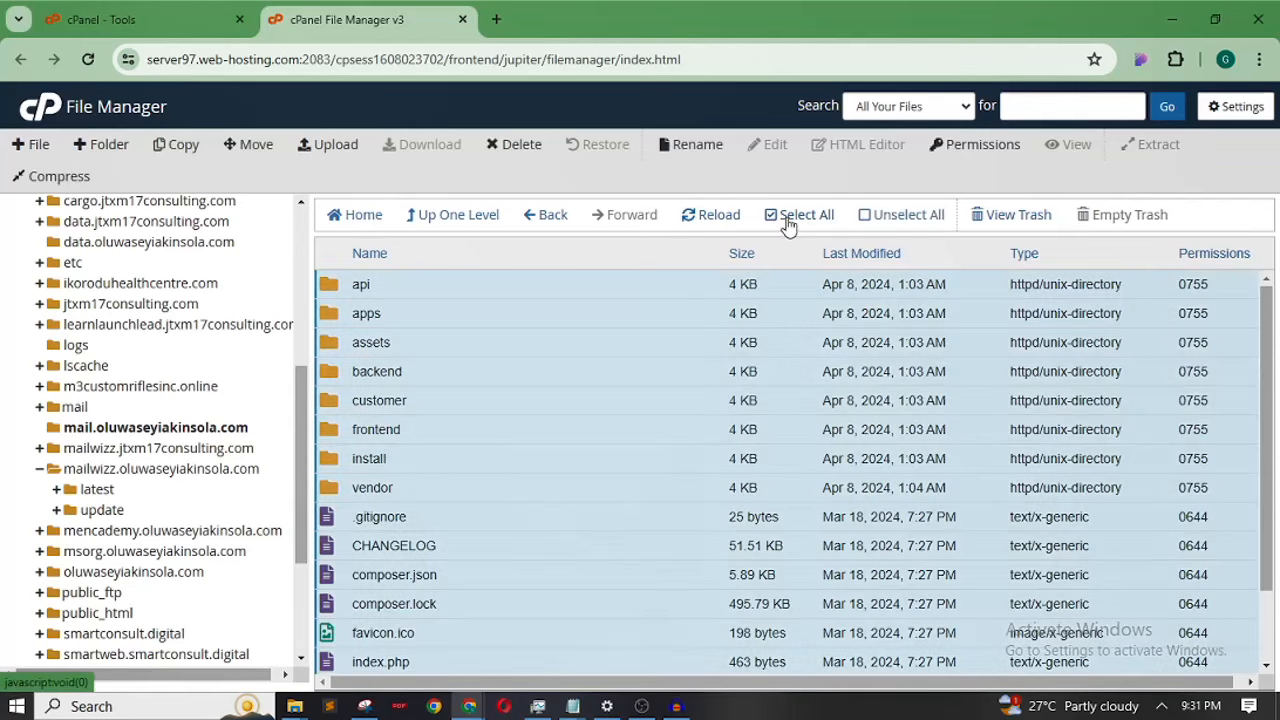
pyautogui.rightClick(588, 332)
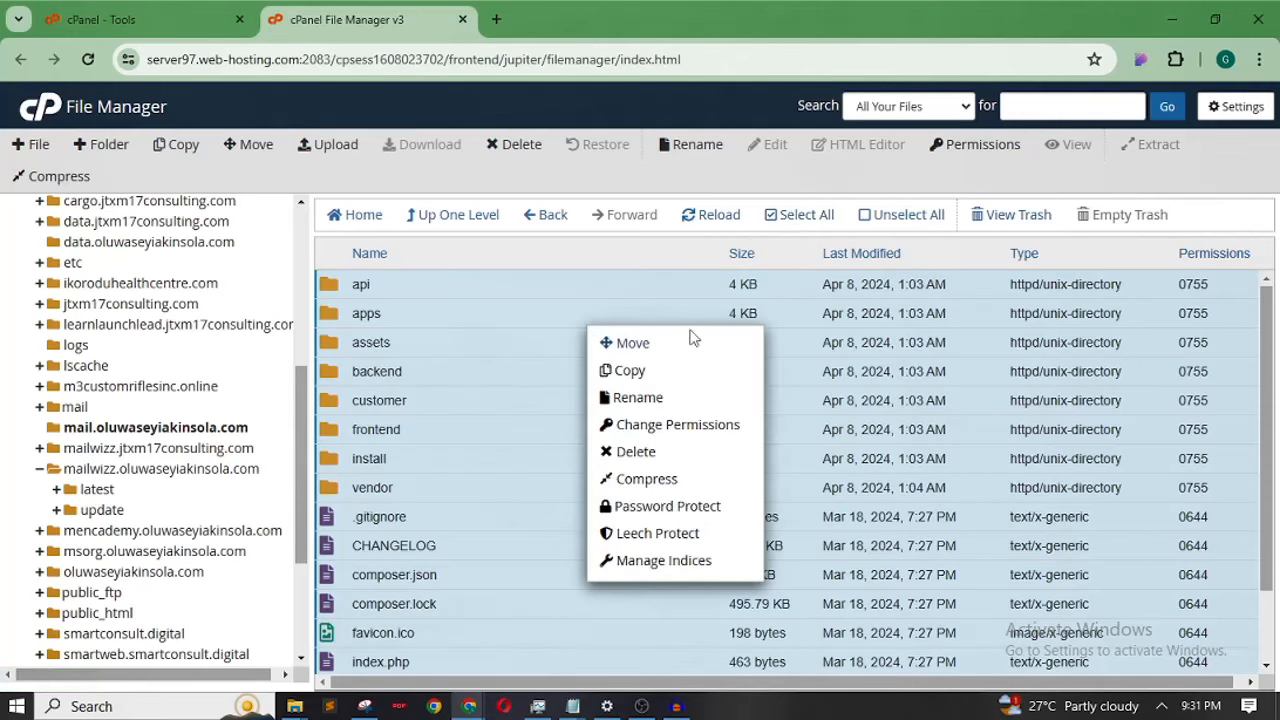
pyautogui.click(645, 356)
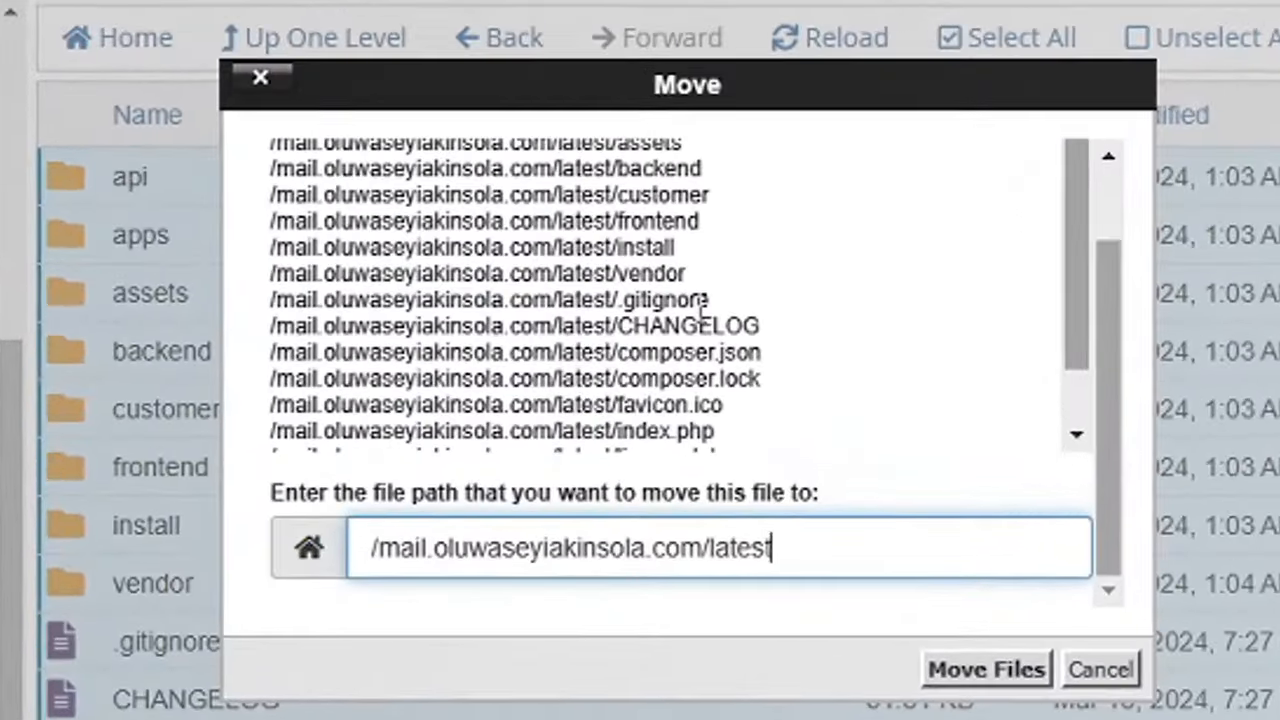
pyautogui.press('BackSpace')
pyautogui.press('BackSpace')
pyautogui.press('BackSpace')
pyautogui.press('BackSpace')
pyautogui.press('BackSpace')
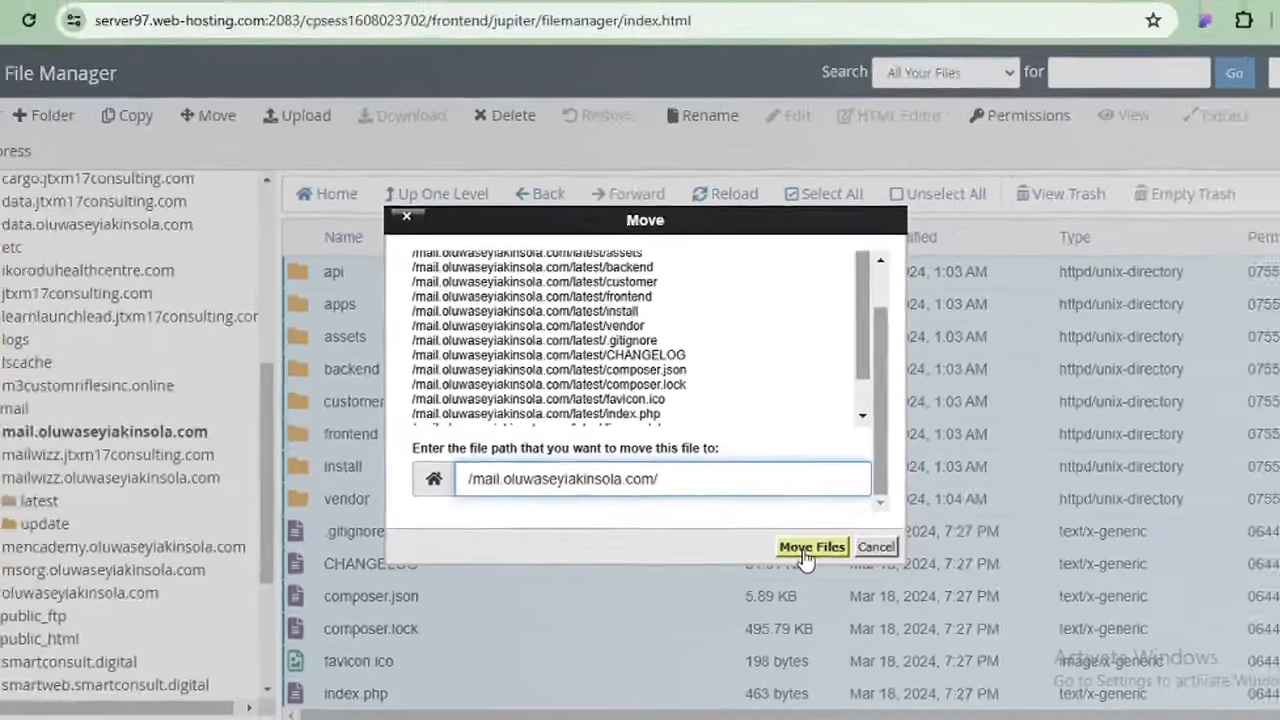
pyautogui.click(806, 549)
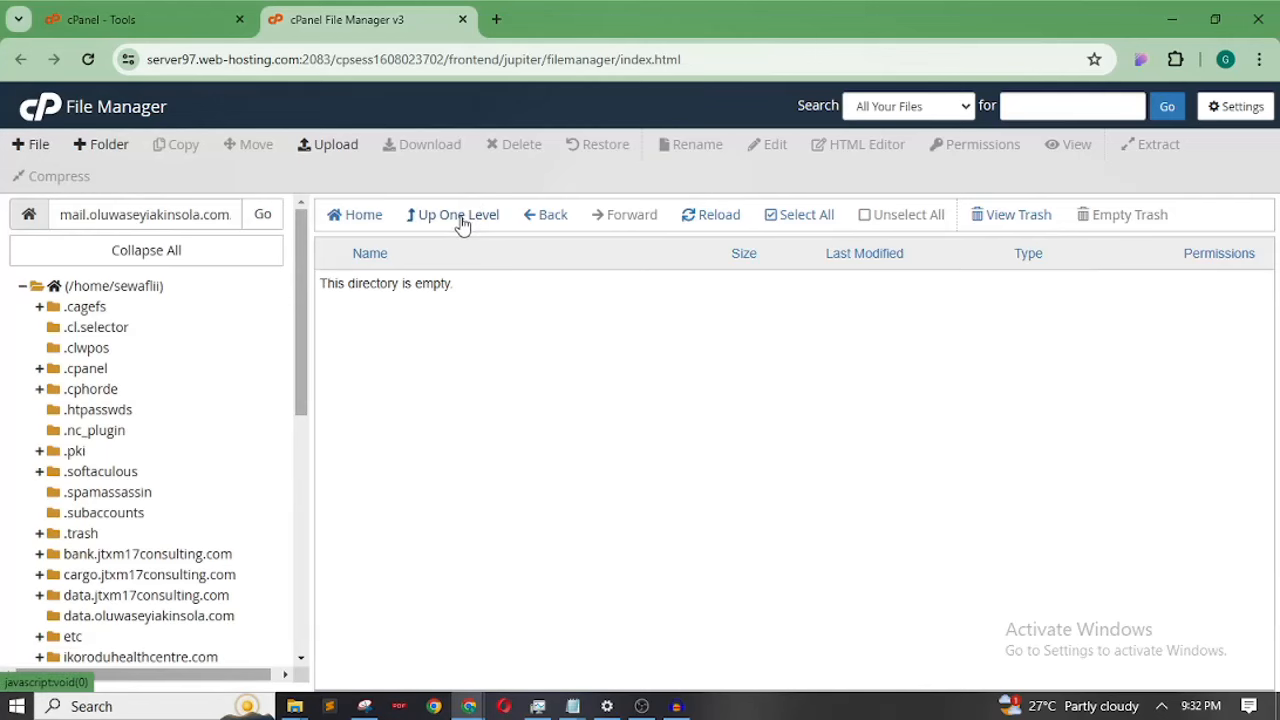
# Confirm the latest folder is empty and open the install folder in the subdomain root
pyautogui.click(461, 224)
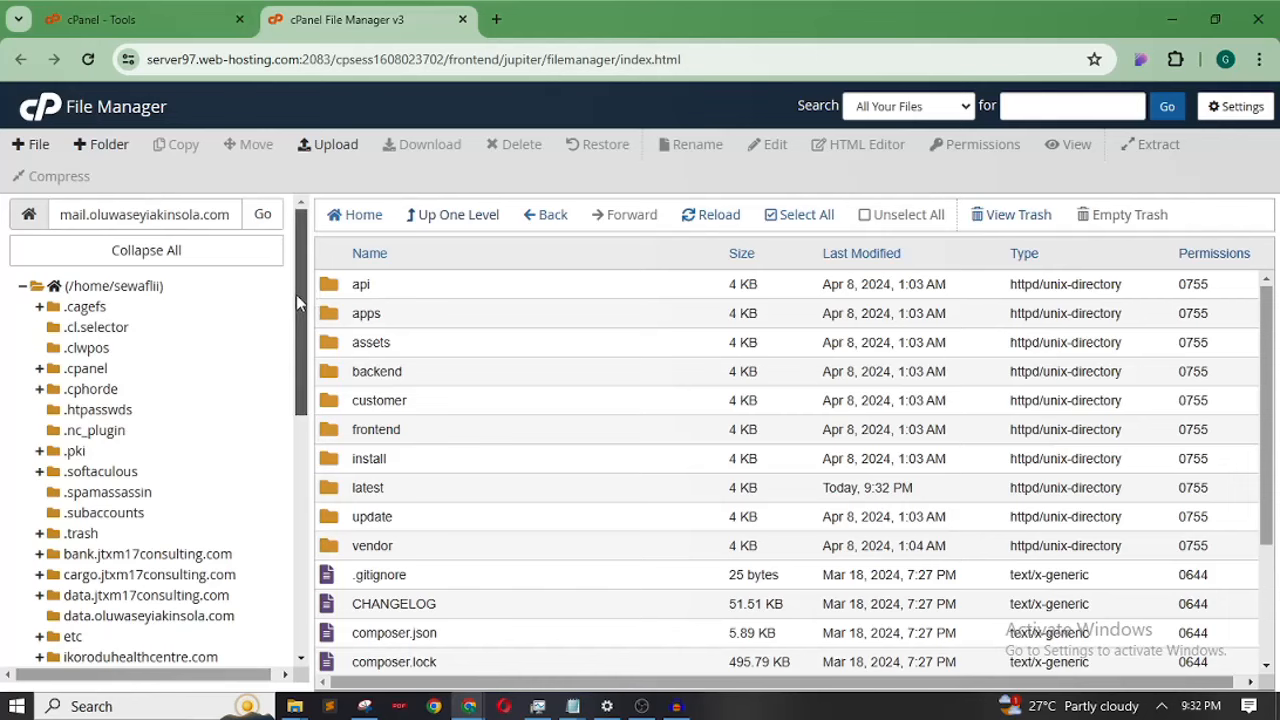
pyautogui.moveTo(296, 300); pyautogui.dragTo(296, 430)
pyautogui.click(185, 524)
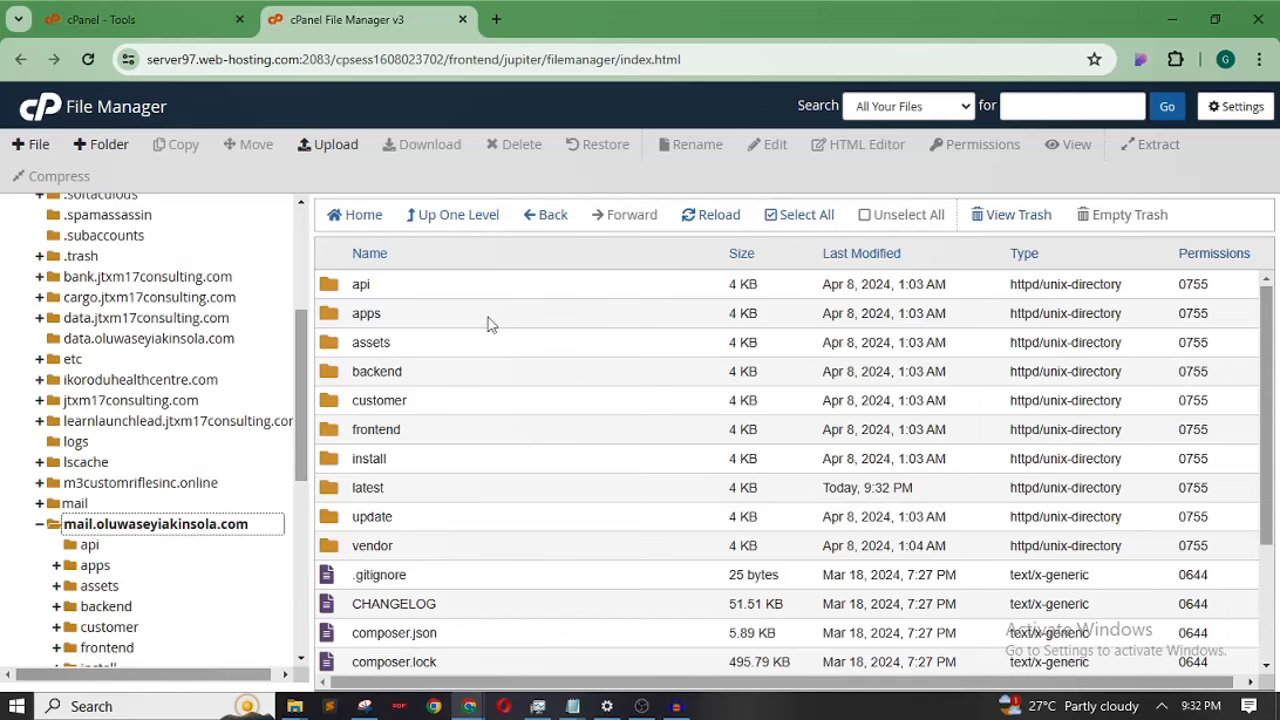
pyautogui.doubleClick(436, 488)
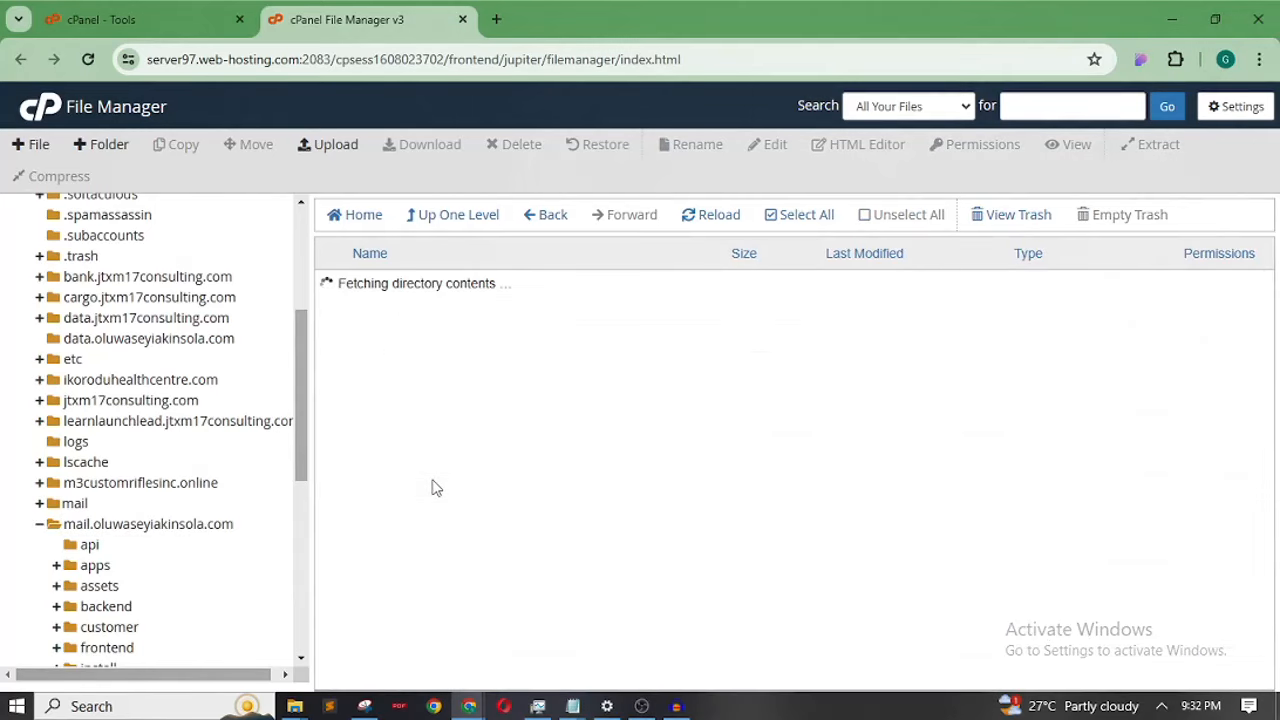
pyautogui.click(455, 216)
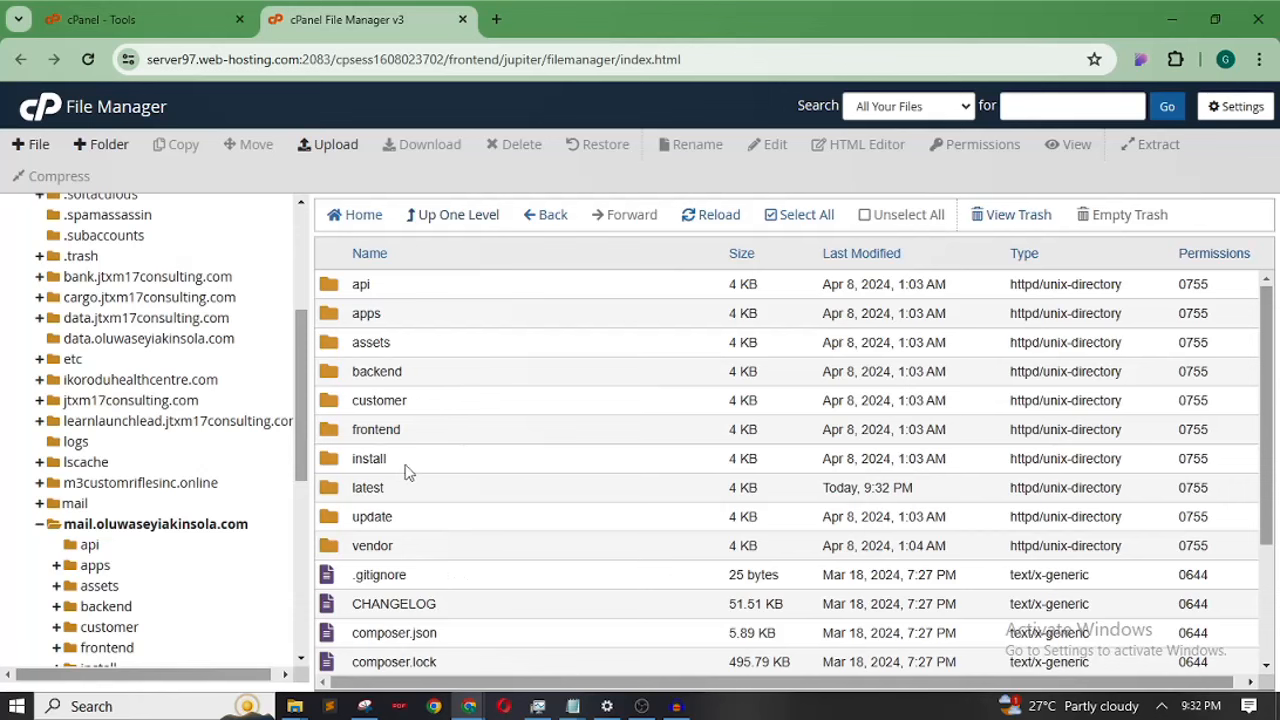
pyautogui.doubleClick(440, 458)
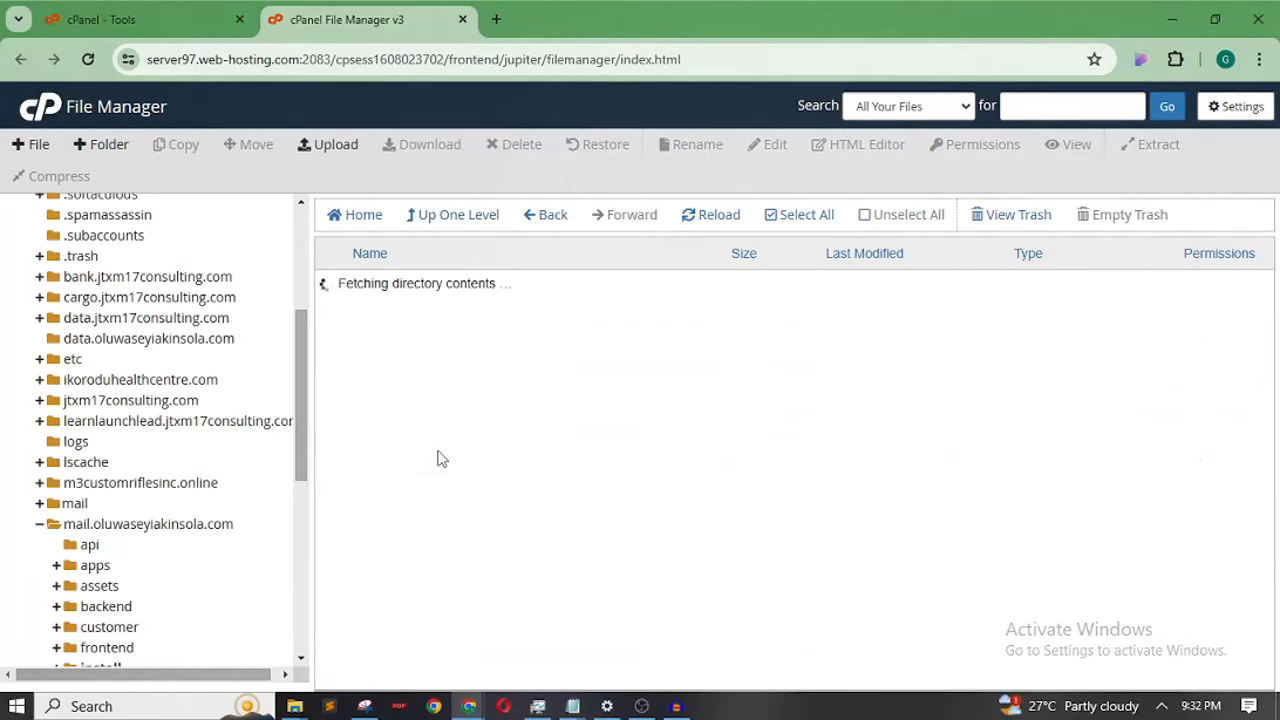
pyautogui.click(458, 215)
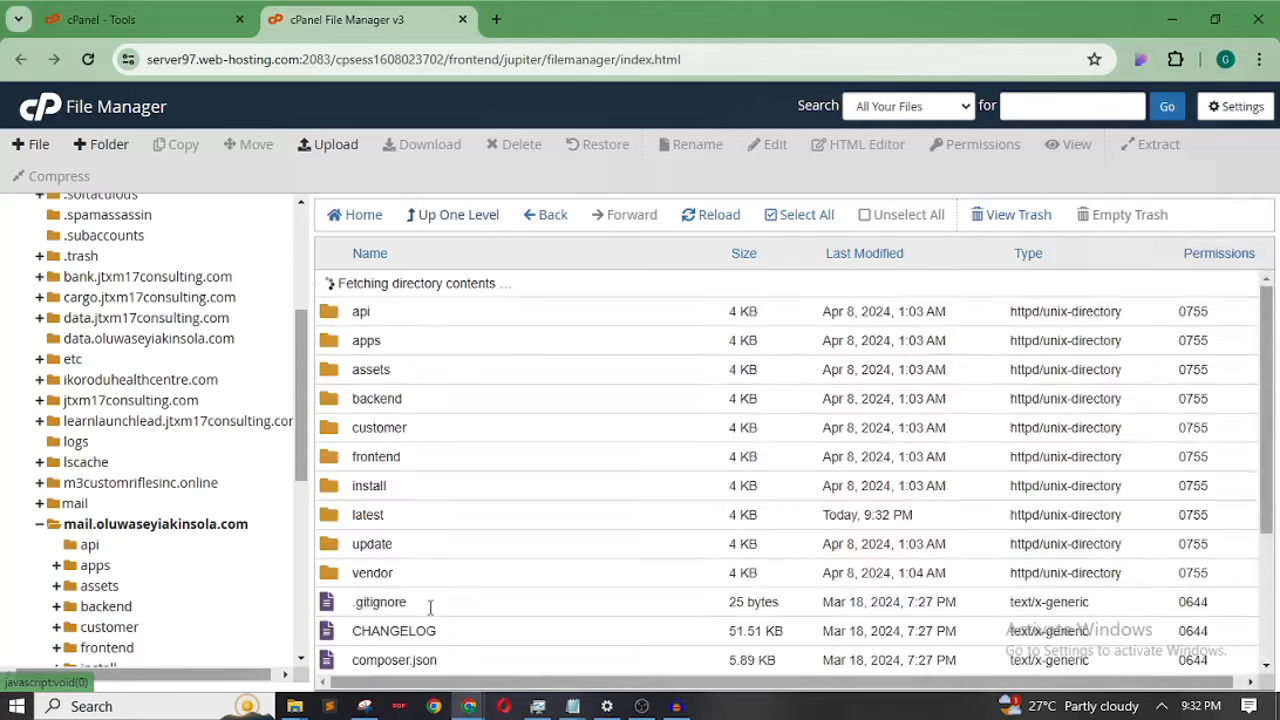
pyautogui.doubleClick(423, 465)
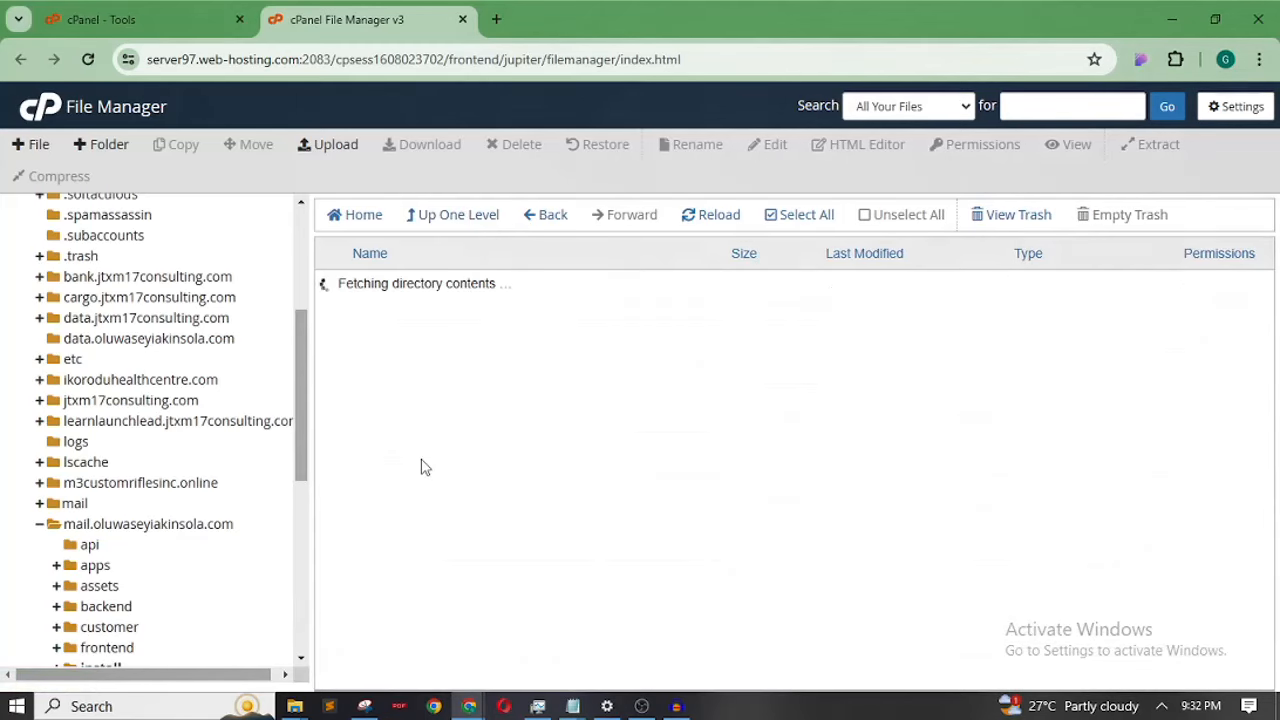
# Append /install to the folder path, copy it, and open a new browser tab
pyautogui.moveTo(301, 427); pyautogui.dragTo(299, 250)
pyautogui.click(183, 212)
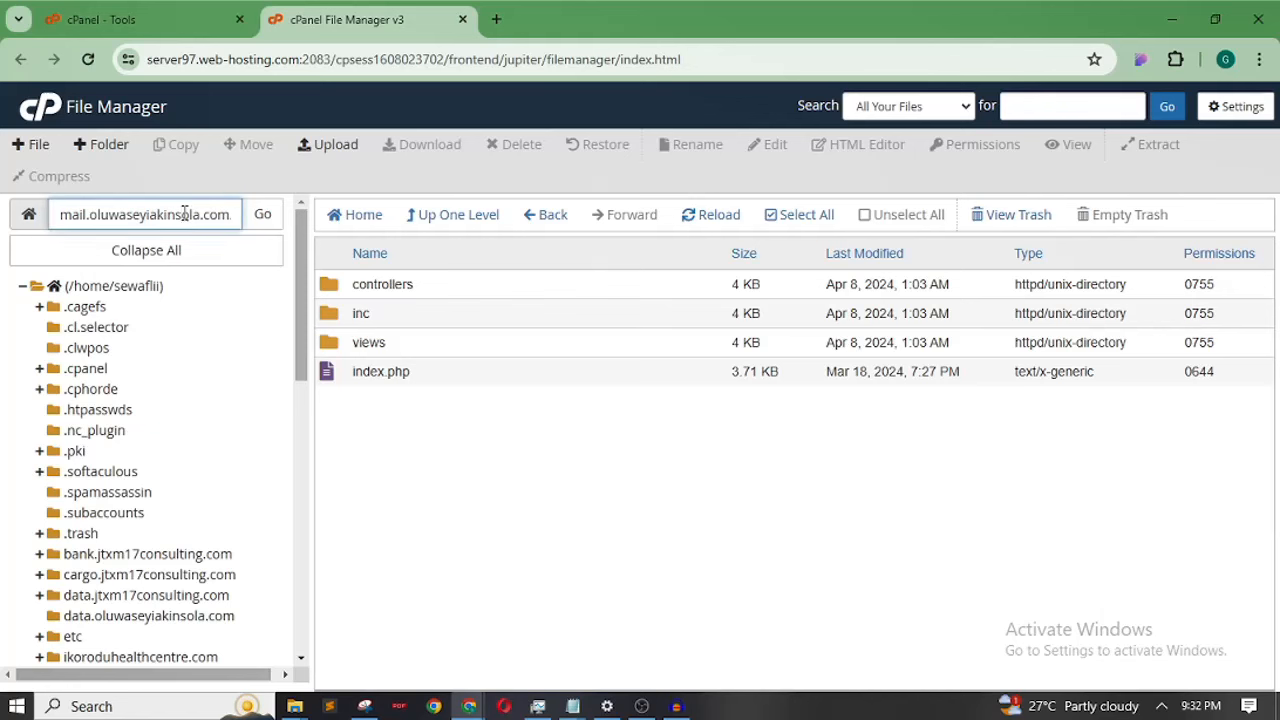
pyautogui.tripleClick(184, 213)
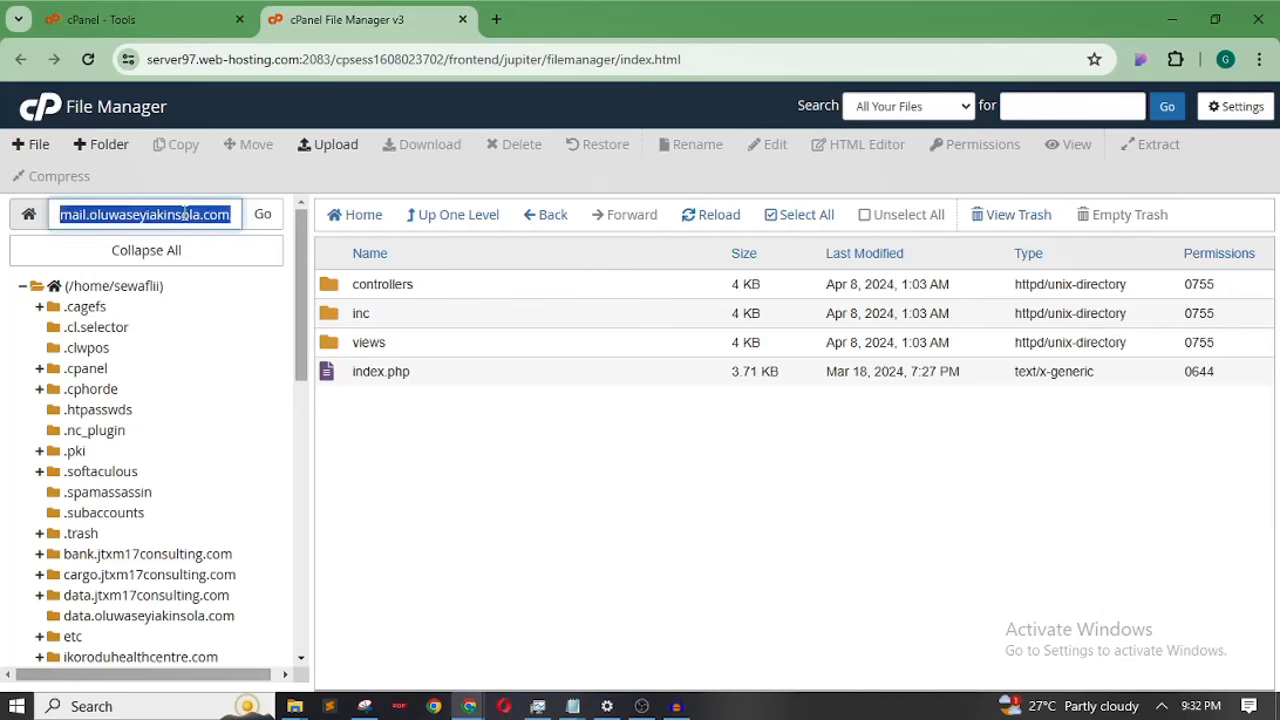
pyautogui.press('End')
pyautogui.write('/install')
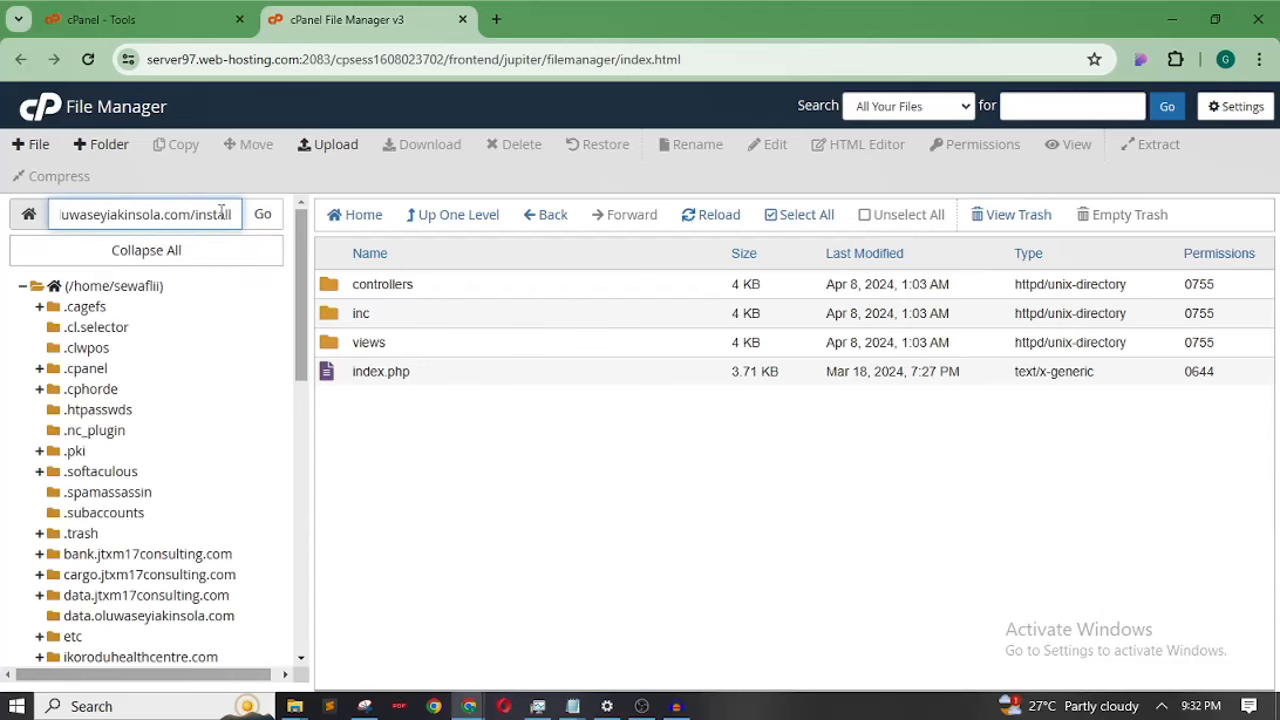
pyautogui.moveTo(233, 215); pyautogui.dragTo(37, 214)
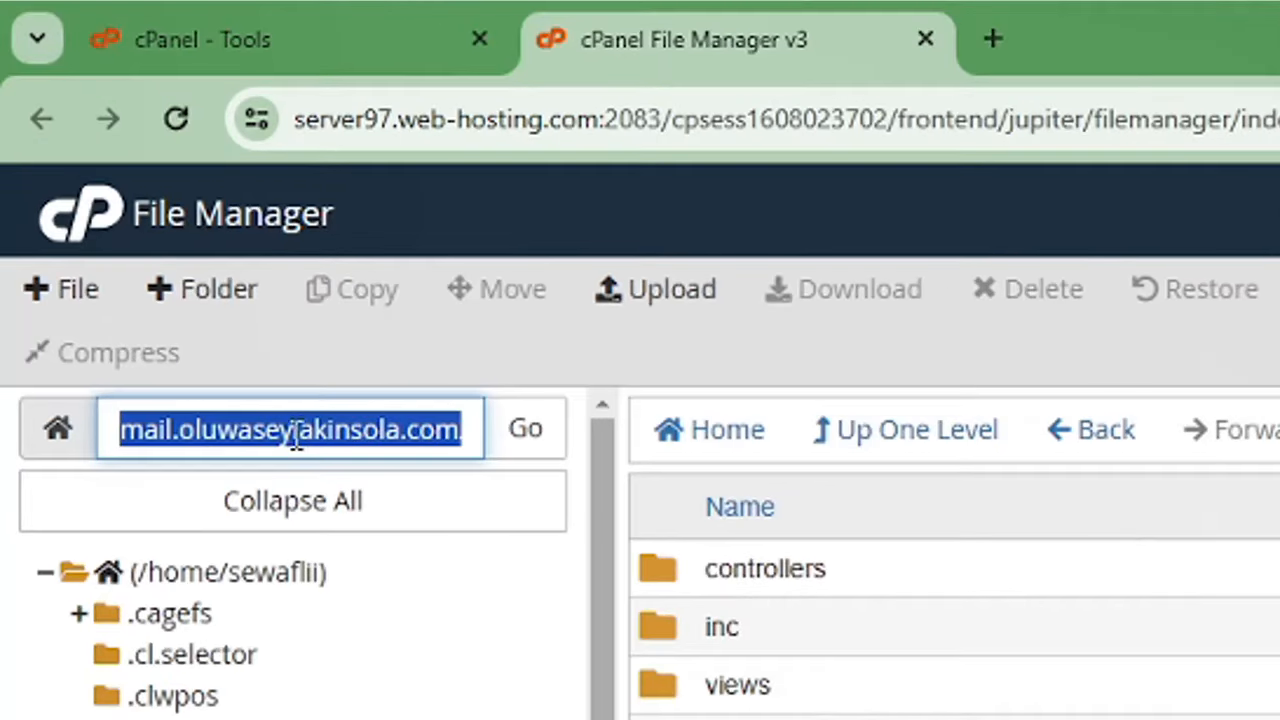
pyautogui.rightClick(295, 440)
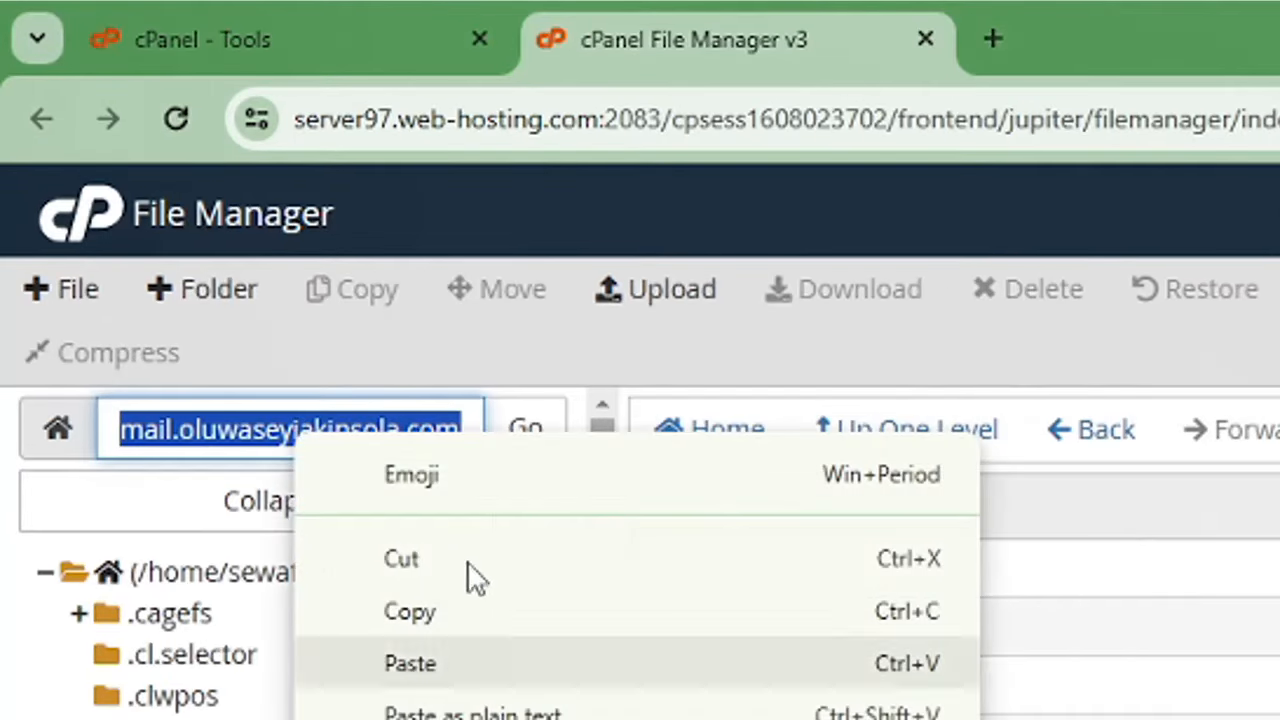
pyautogui.click(455, 614)
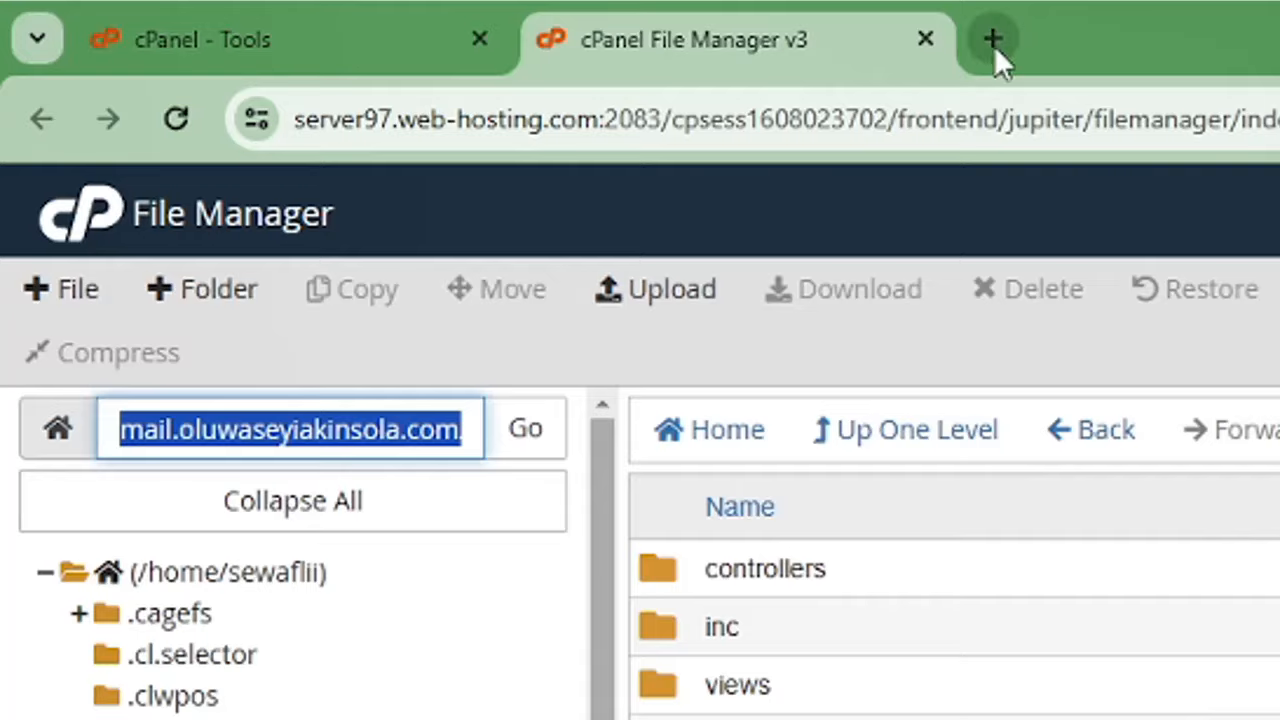
pyautogui.click(993, 40)
# Load the pasted /install address and enter the licence purchase code
pyautogui.click(656, 78)
pyautogui.hotkey('ctrl', 'v')
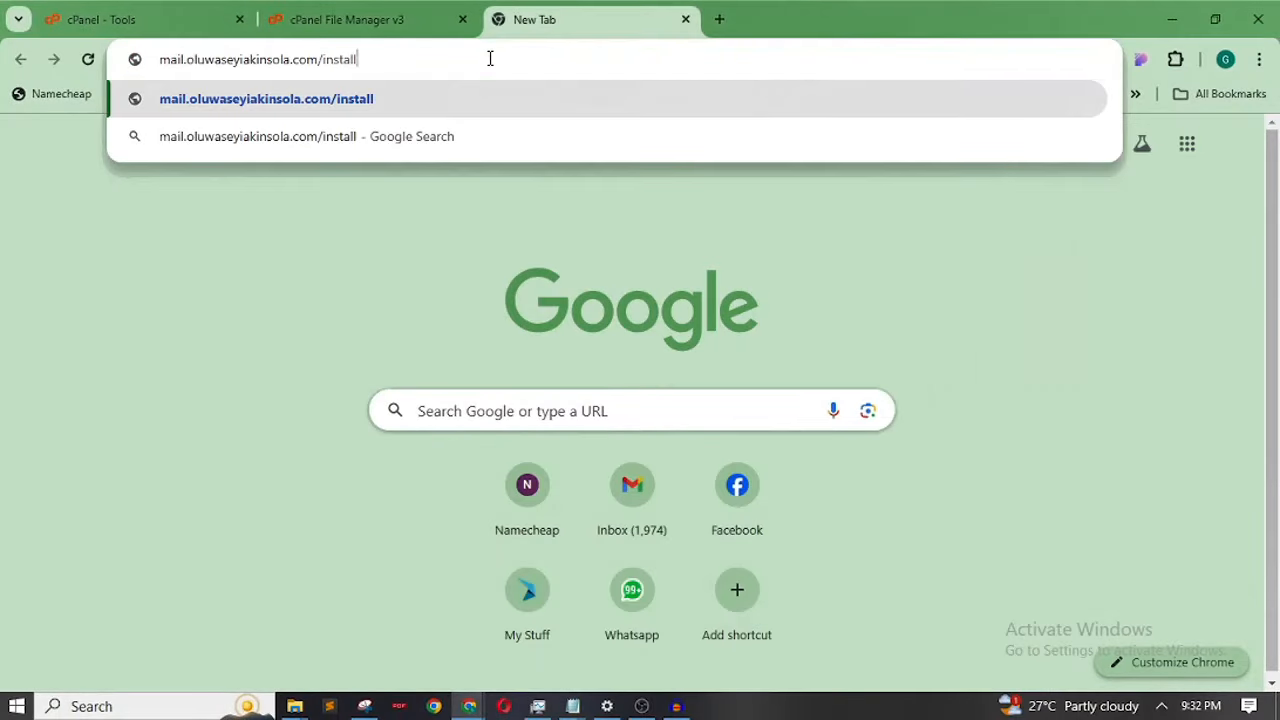
pyautogui.press('Return')
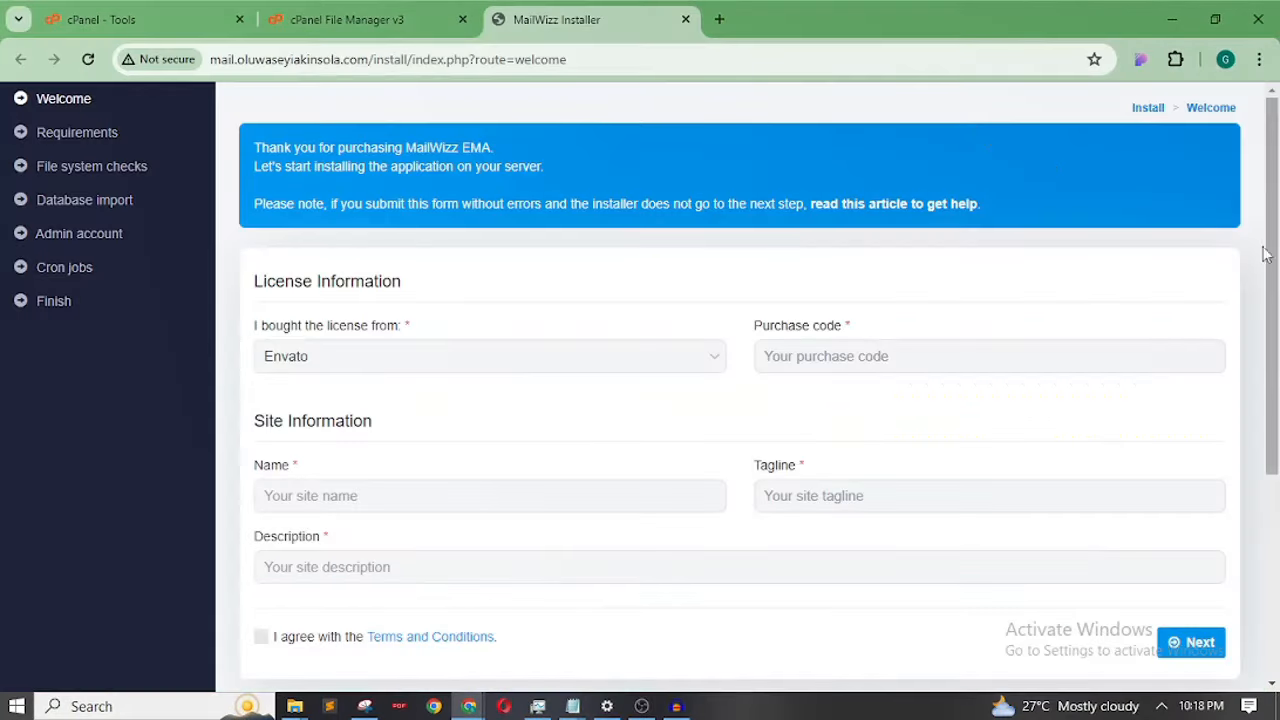
pyautogui.moveTo(1279, 205); pyautogui.dragTo(1277, 262)
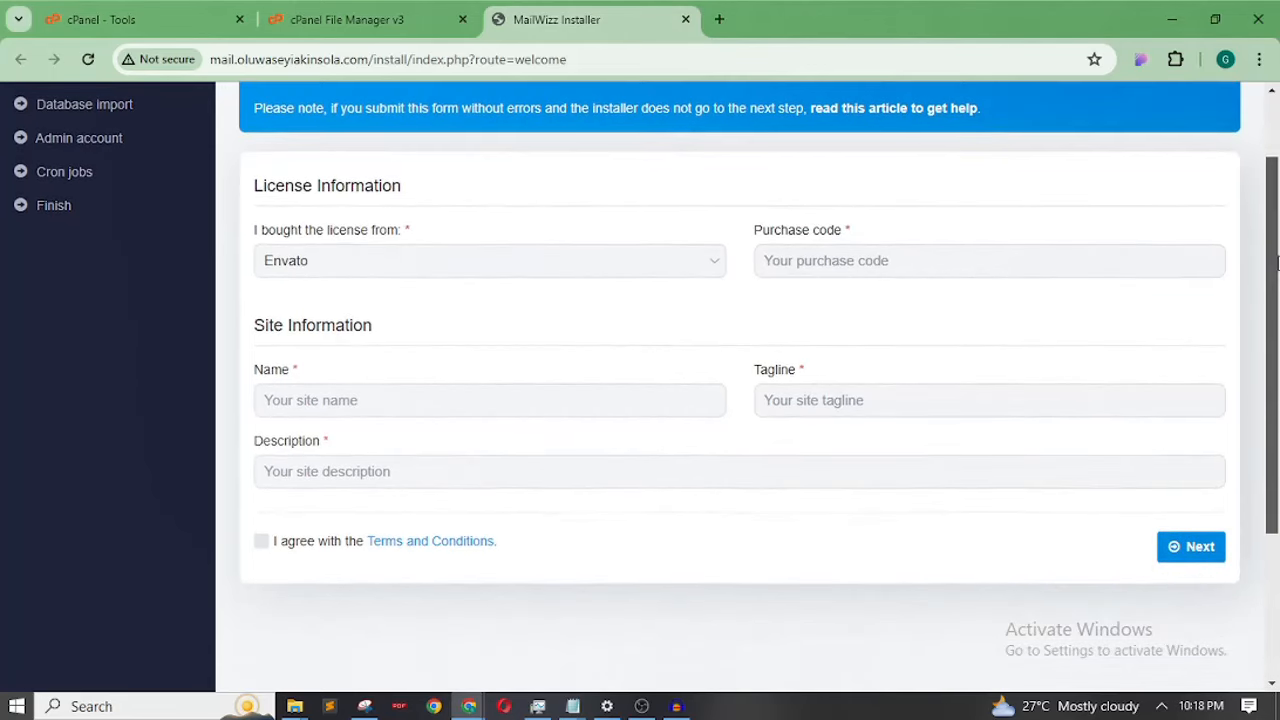
pyautogui.click(901, 262)
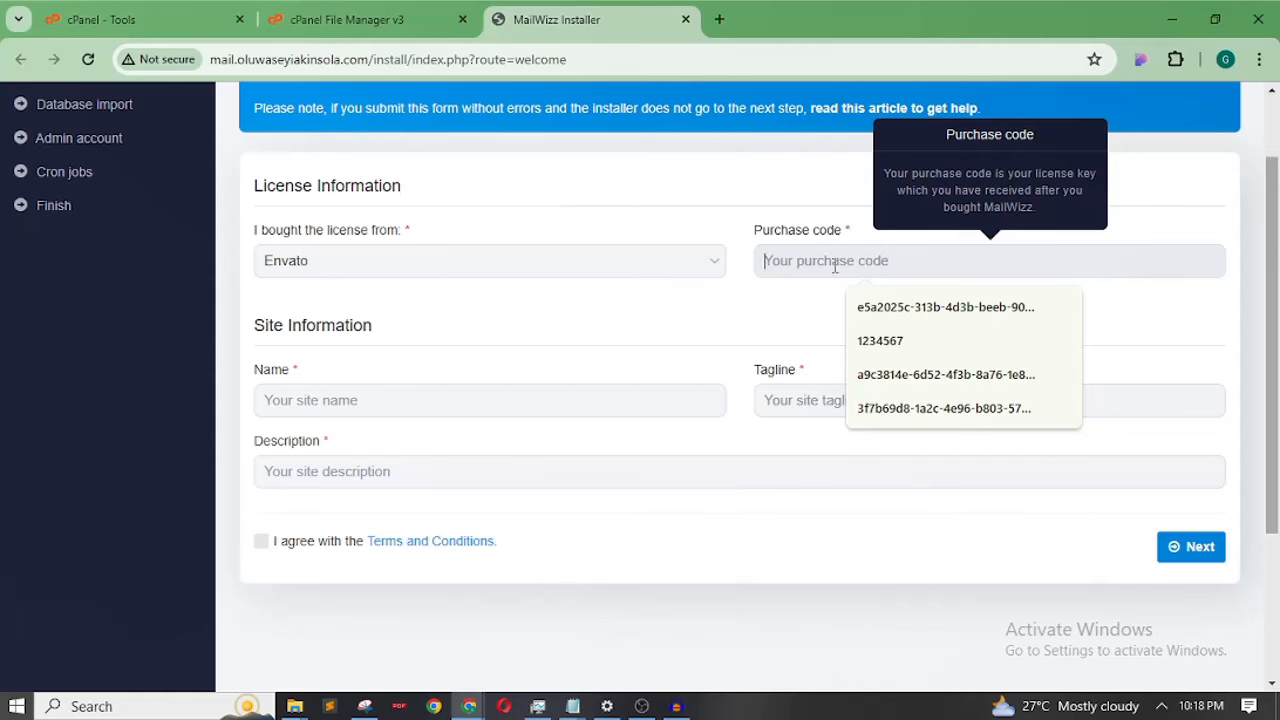
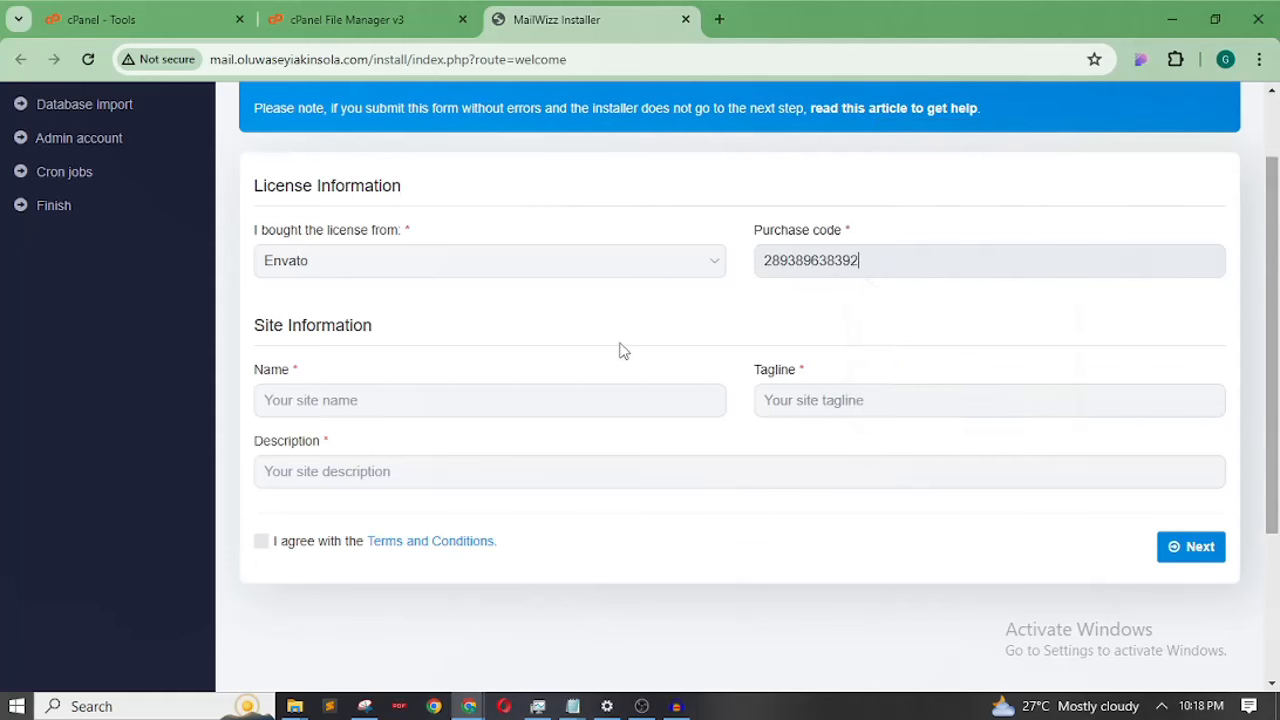
pyautogui.click(541, 325)
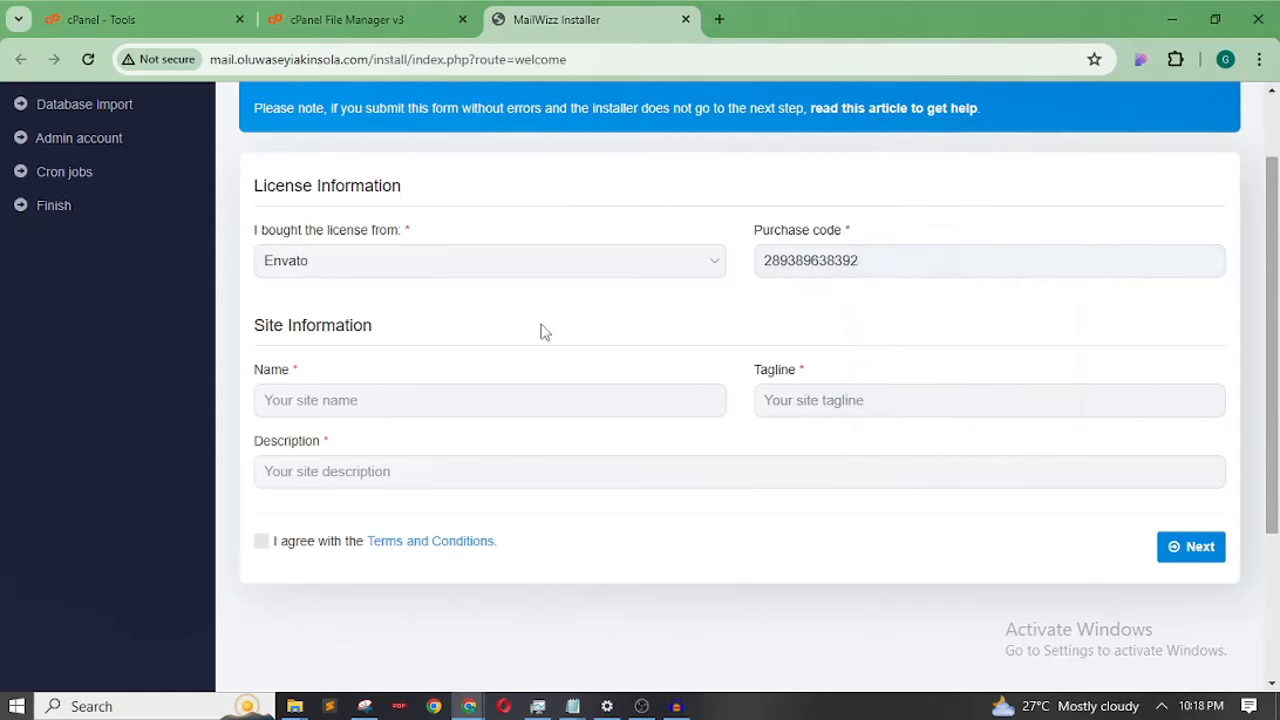
# Enter name 'Mailing Software', tagline 'Let's send mails', description 'Email Marketing Software', and accept the terms
pyautogui.click(353, 399)
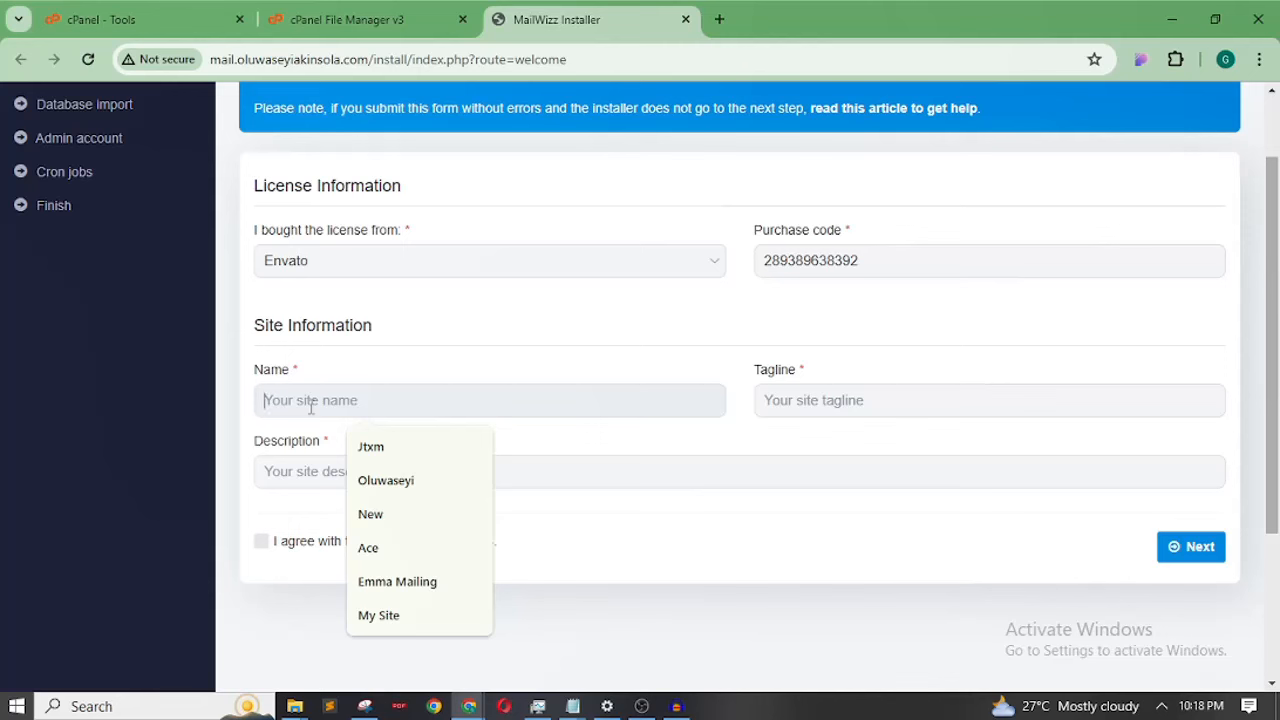
pyautogui.write('Mailing So')
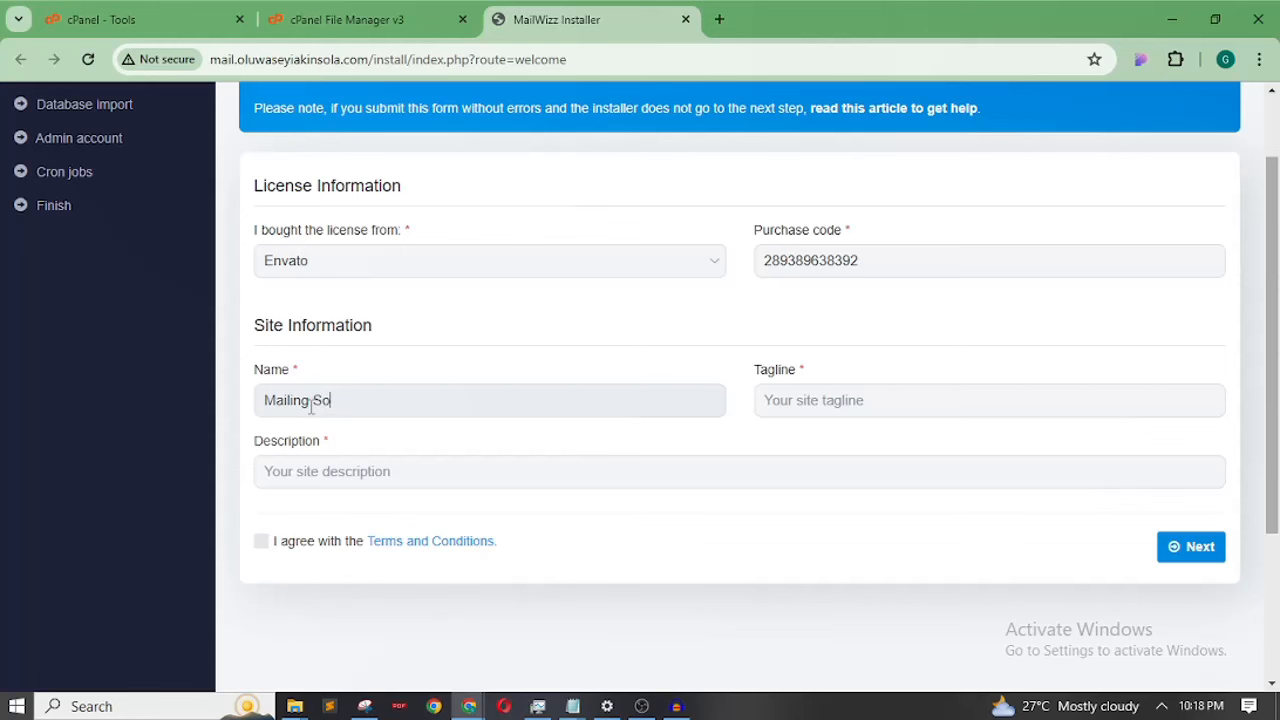
pyautogui.write('ftware')
pyautogui.click(826, 407)
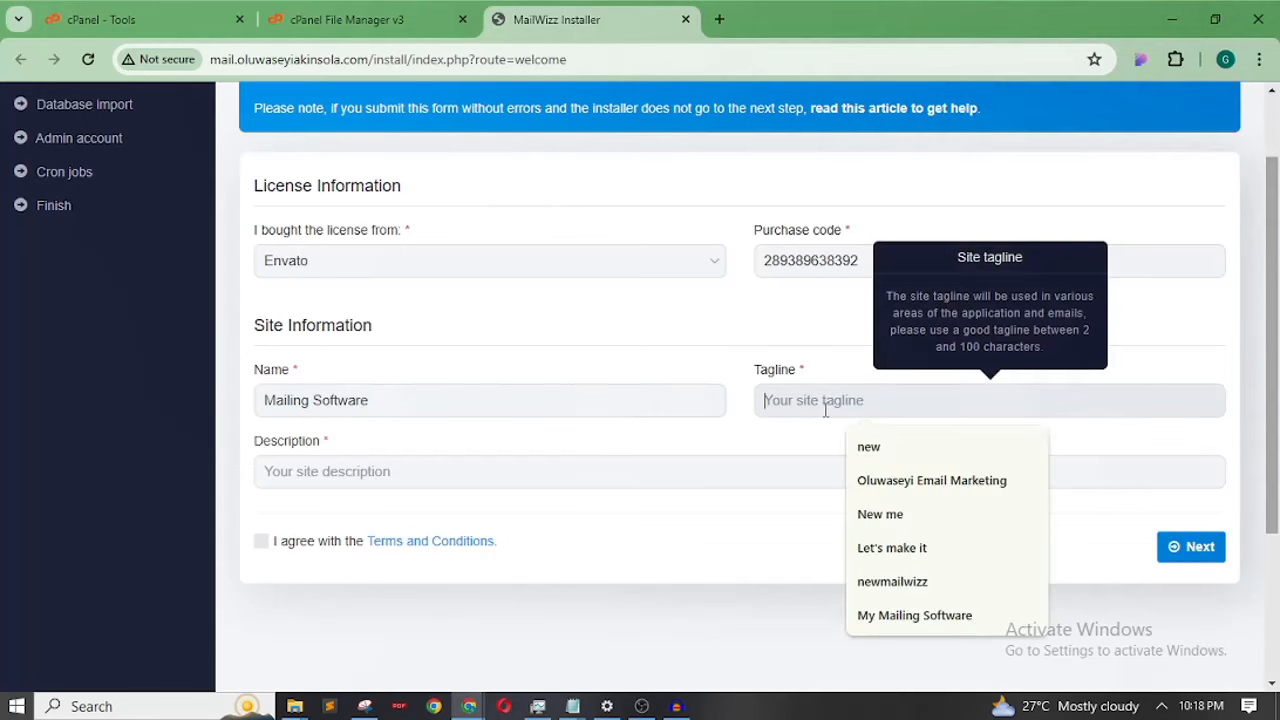
pyautogui.write('Le')
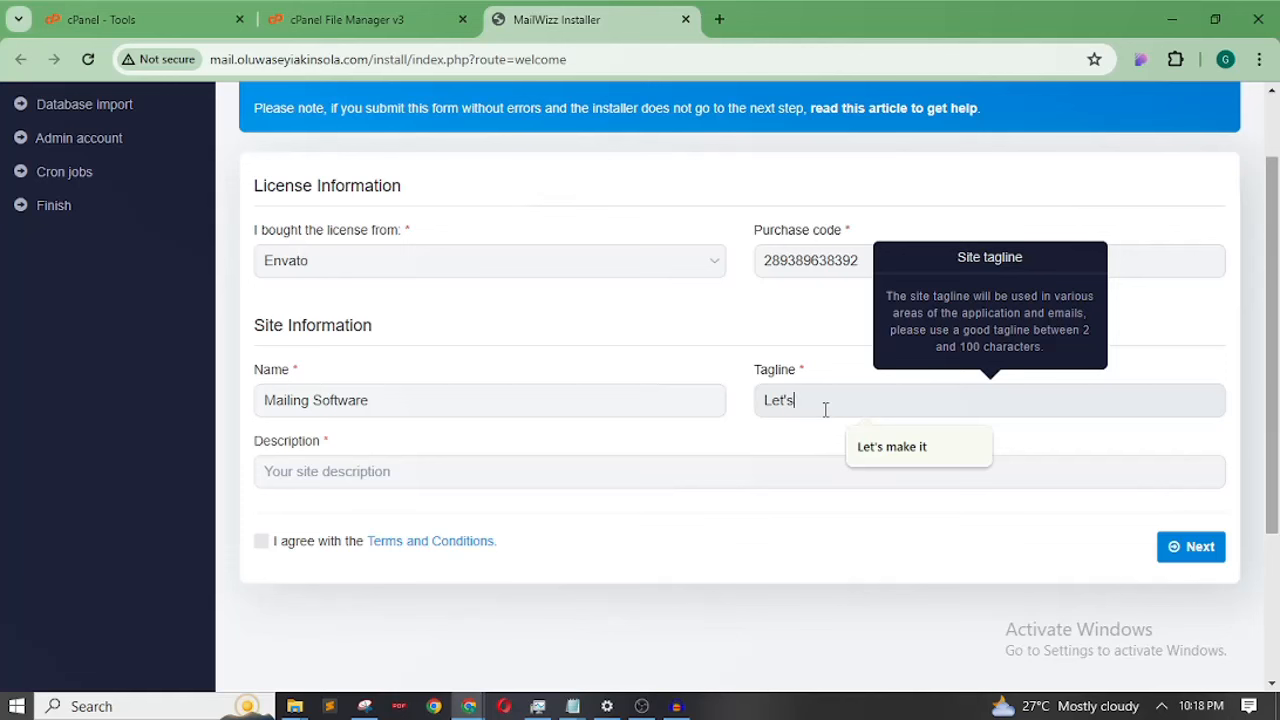
pyautogui.write("t's get")
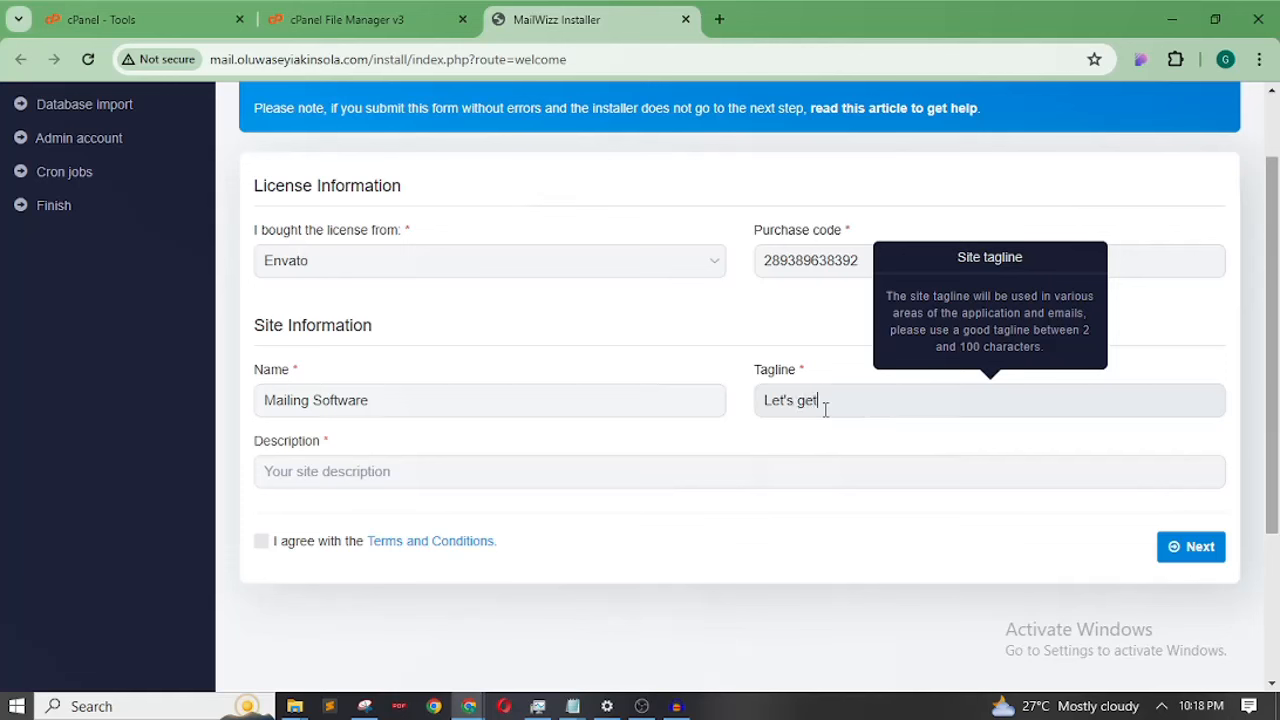
pyautogui.press('BackSpace')
pyautogui.press('BackSpace')
pyautogui.write('sen')
pyautogui.click(394, 487)
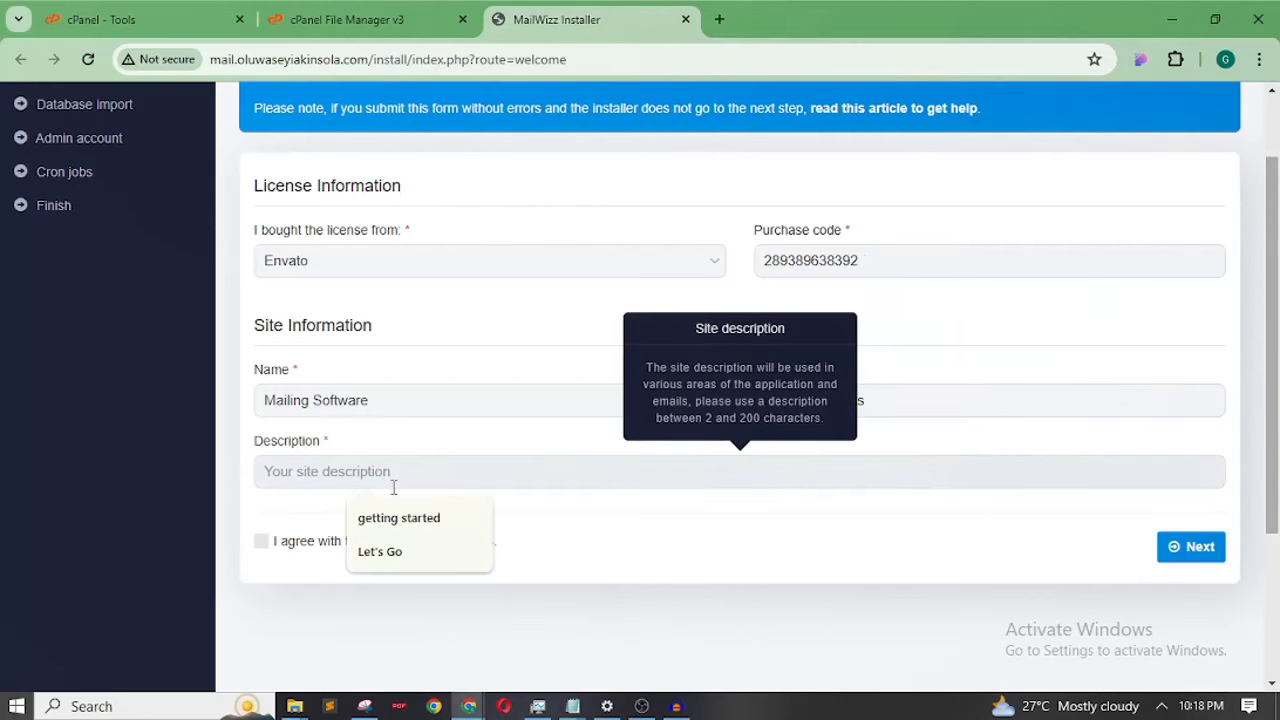
pyautogui.write('Email Marketing Software')
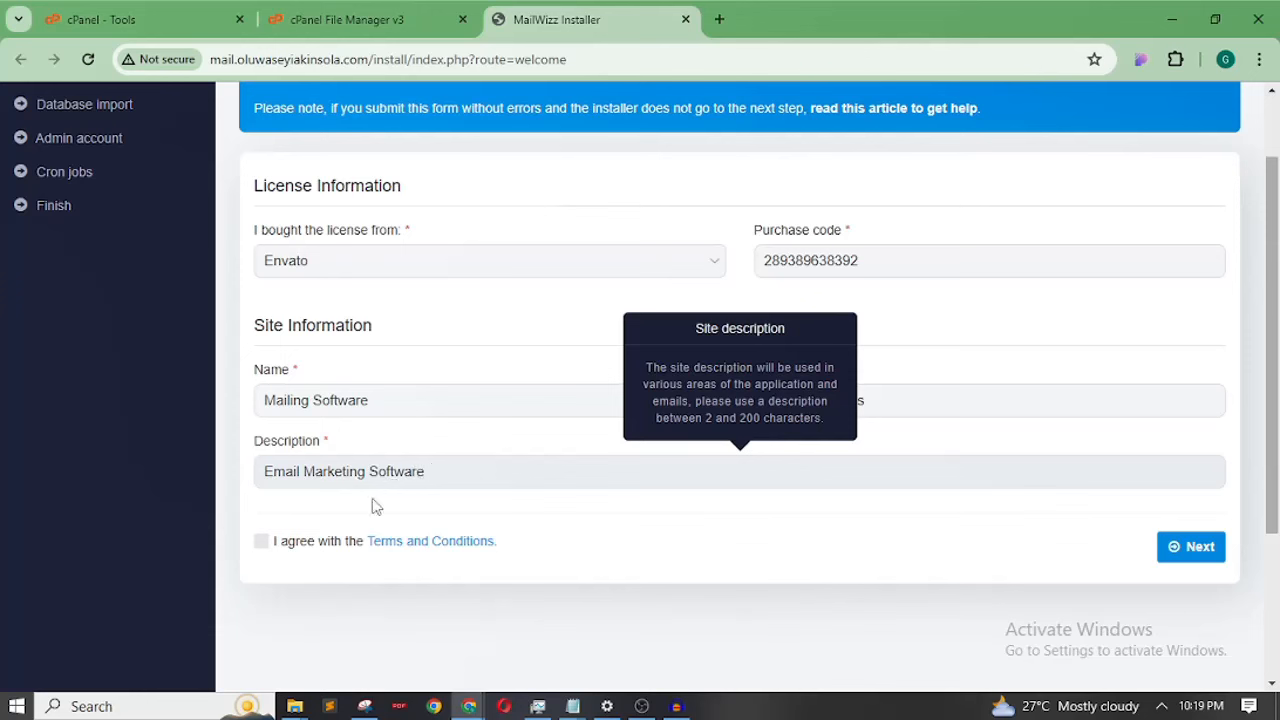
pyautogui.click(348, 505)
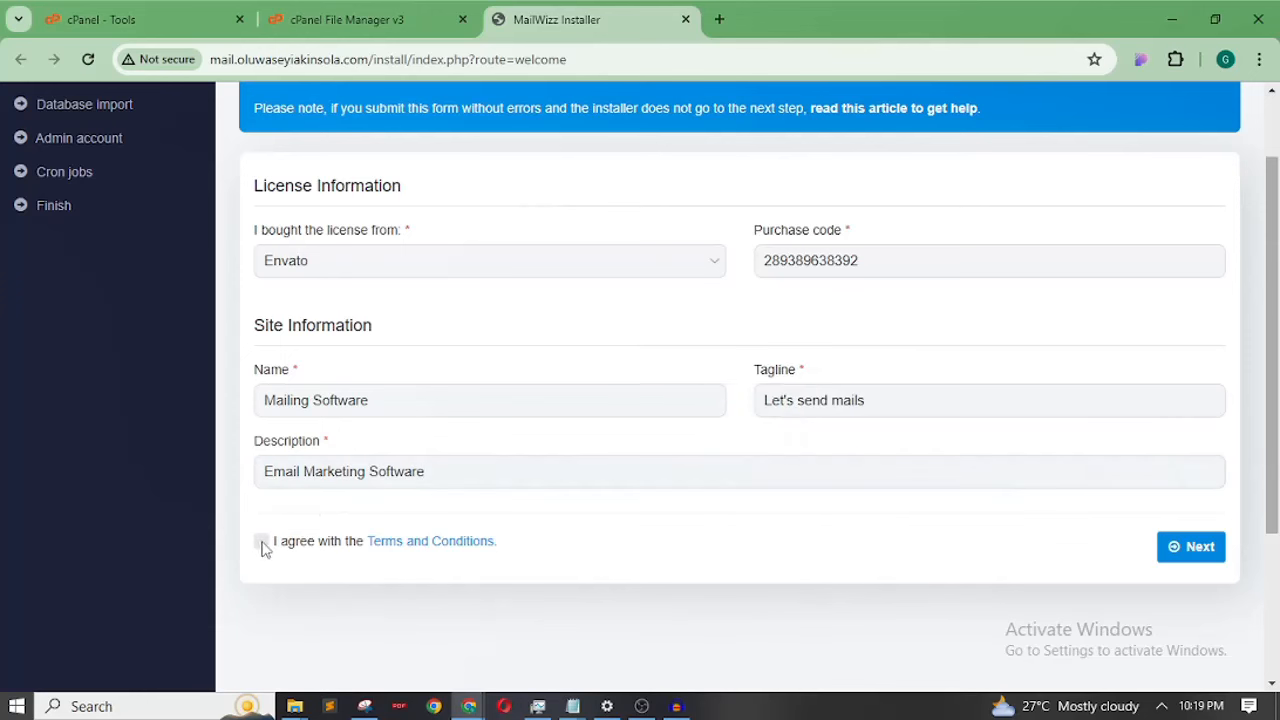
pyautogui.click(261, 542)
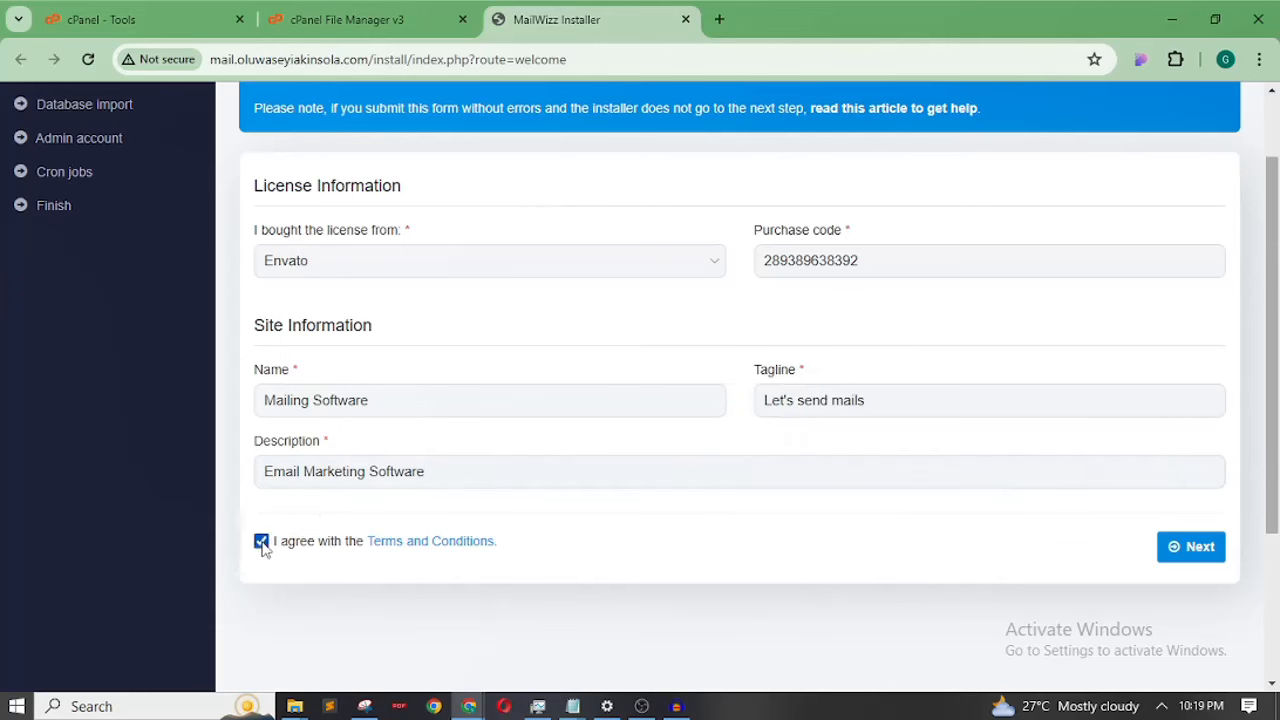
# Submit the licence and site details, then continue past the passed requirements check
pyautogui.click(1206, 556)
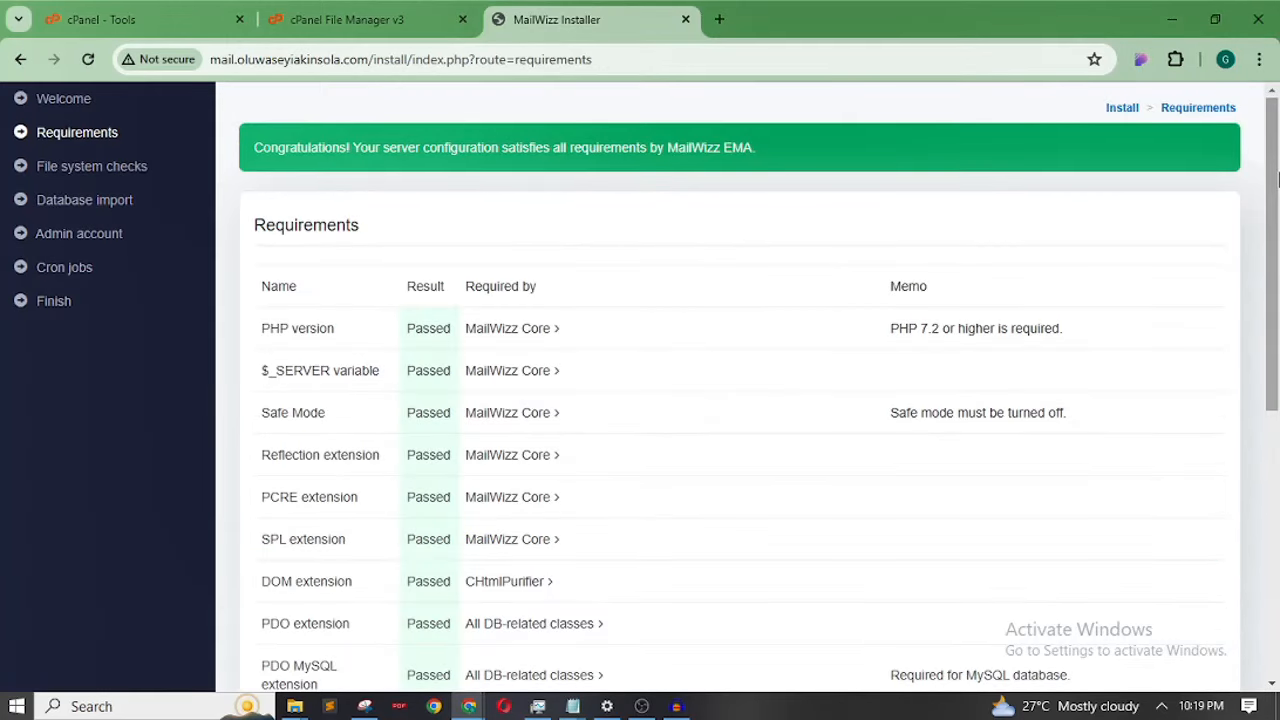
pyautogui.moveTo(1276, 178); pyautogui.dragTo(1276, 234)
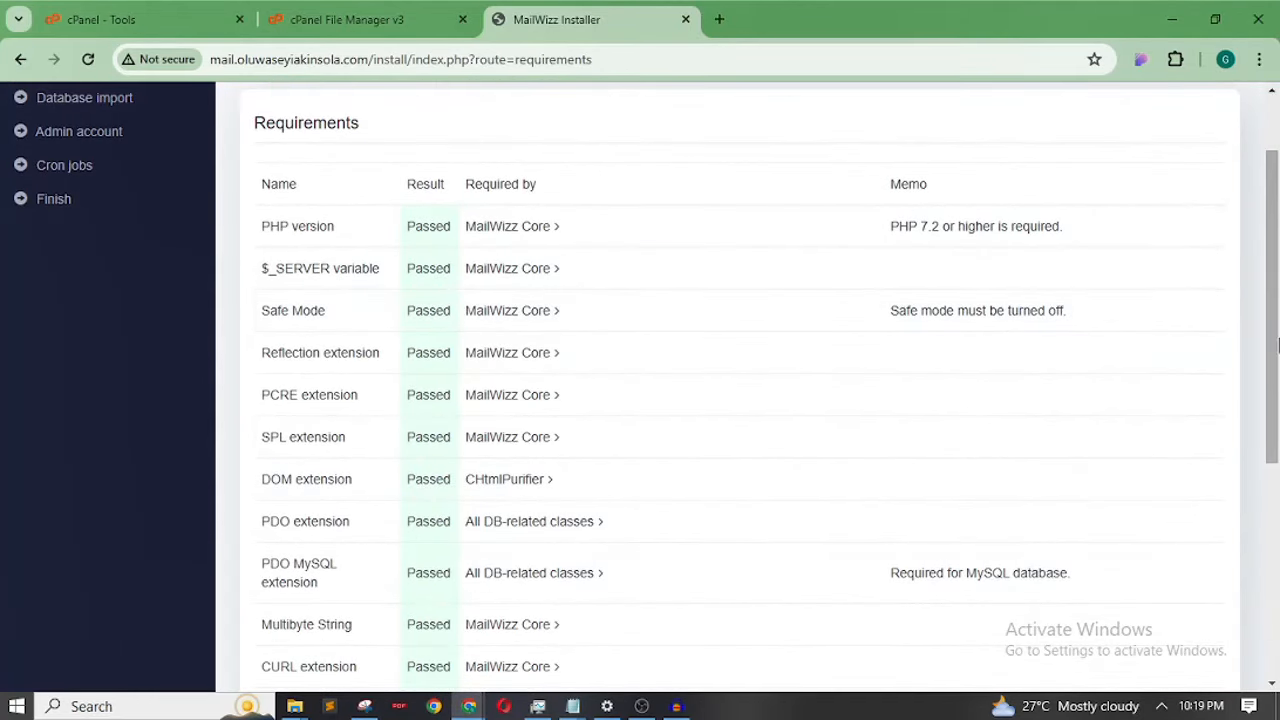
pyautogui.scroll(-5, 1210, 505)
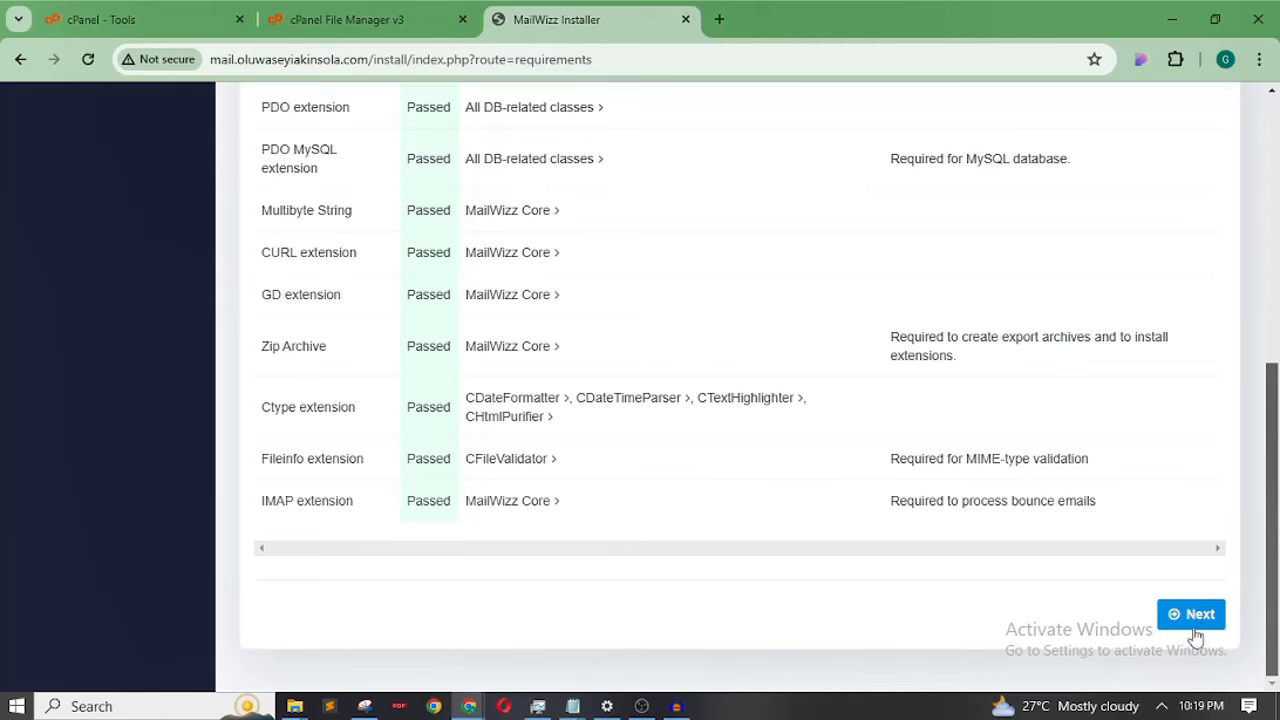
pyautogui.click(1197, 618)
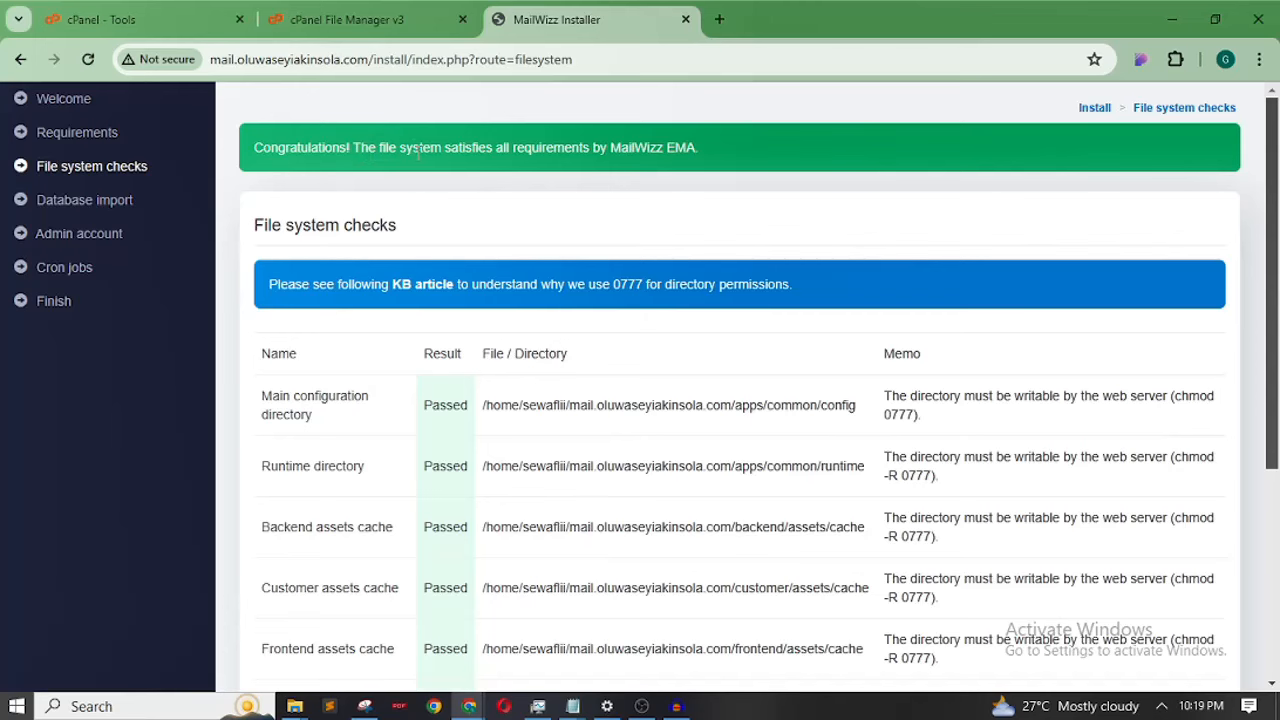
# Continue past the passed file system checks to the Database import form
pyautogui.moveTo(417, 147); pyautogui.dragTo(590, 159)
pyautogui.click(849, 160)
pyautogui.moveTo(1277, 284); pyautogui.dragTo(1276, 560)
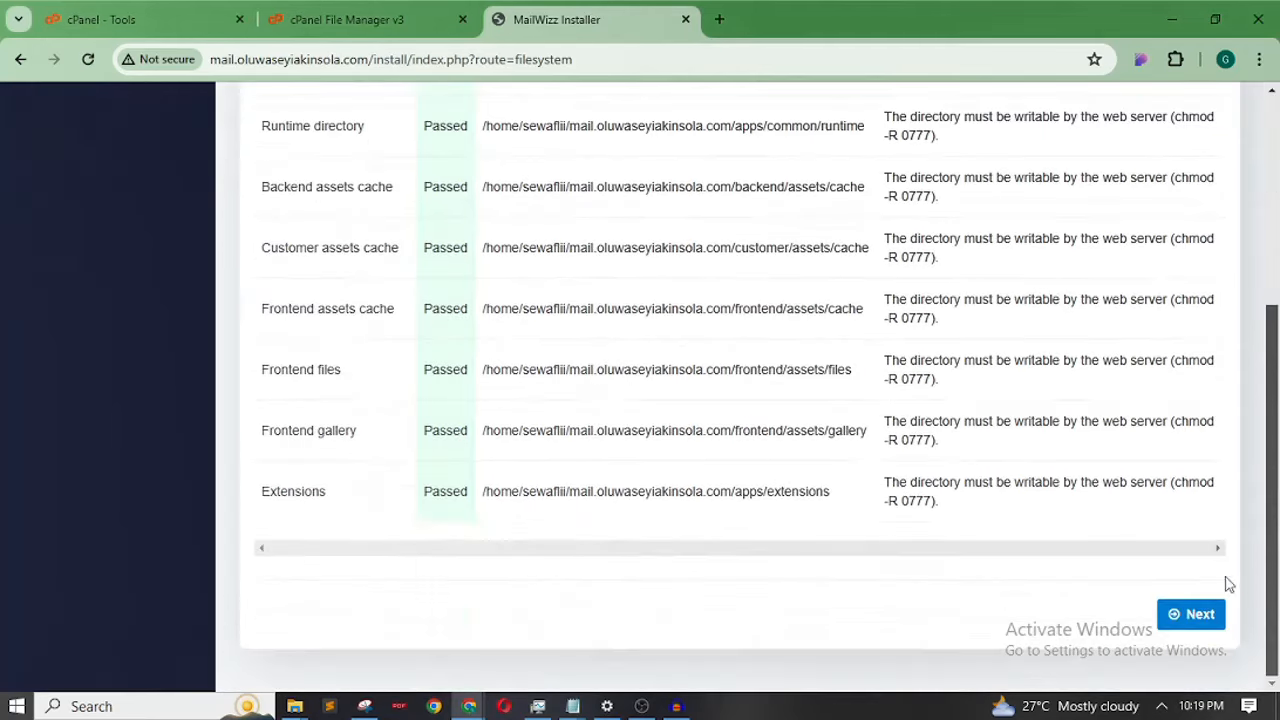
pyautogui.click(1199, 615)
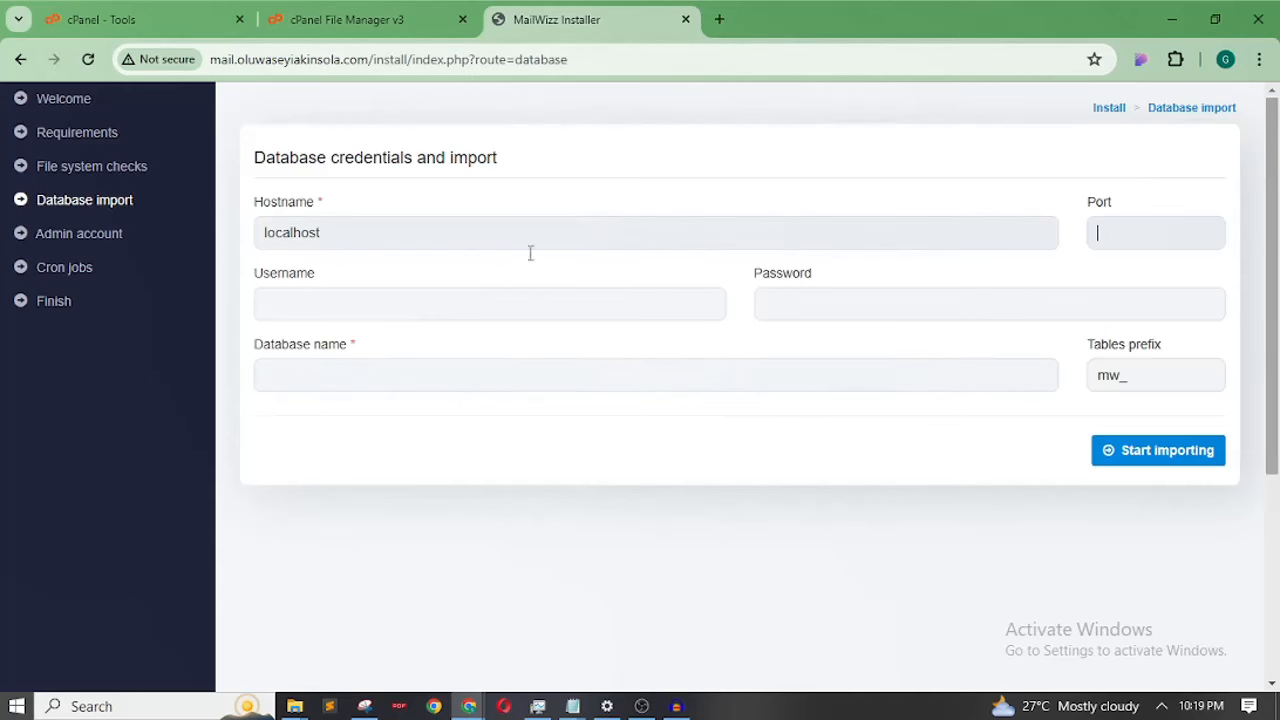
# From cPanel's Databases section, open the MySQL Database Wizard in its own new tab
pyautogui.click(137, 20)
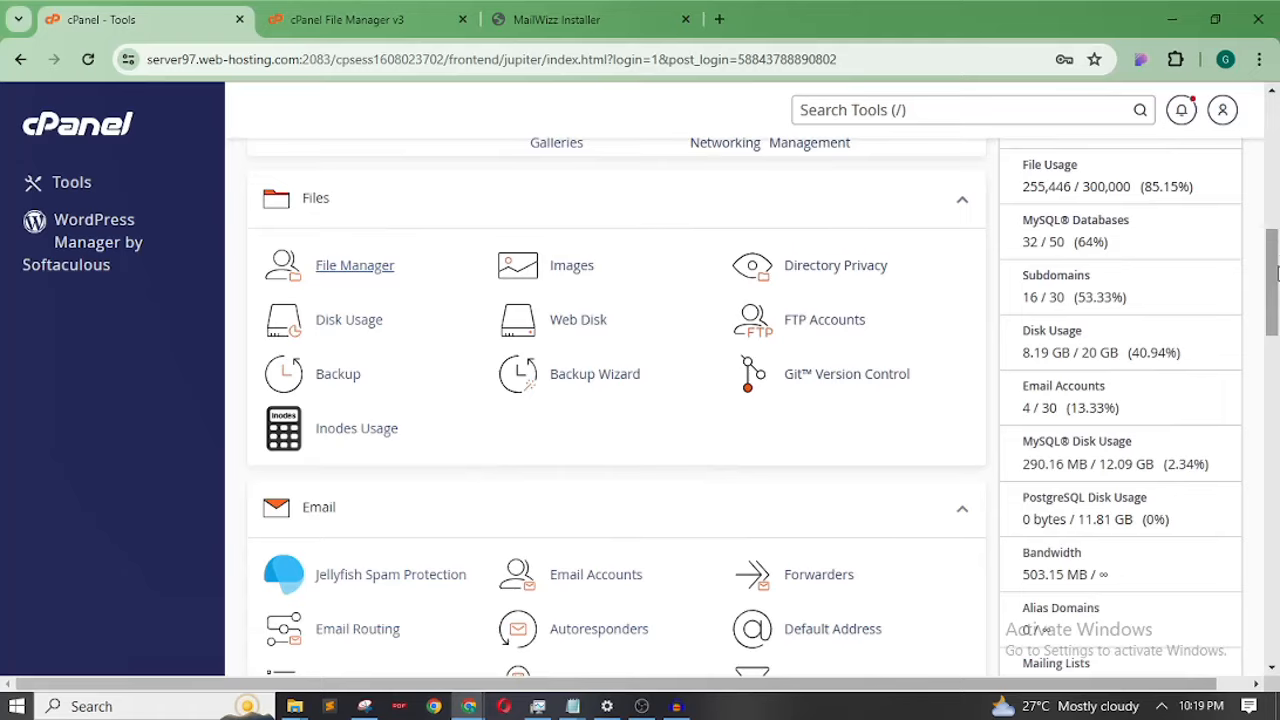
pyautogui.moveTo(1278, 273); pyautogui.dragTo(1277, 401)
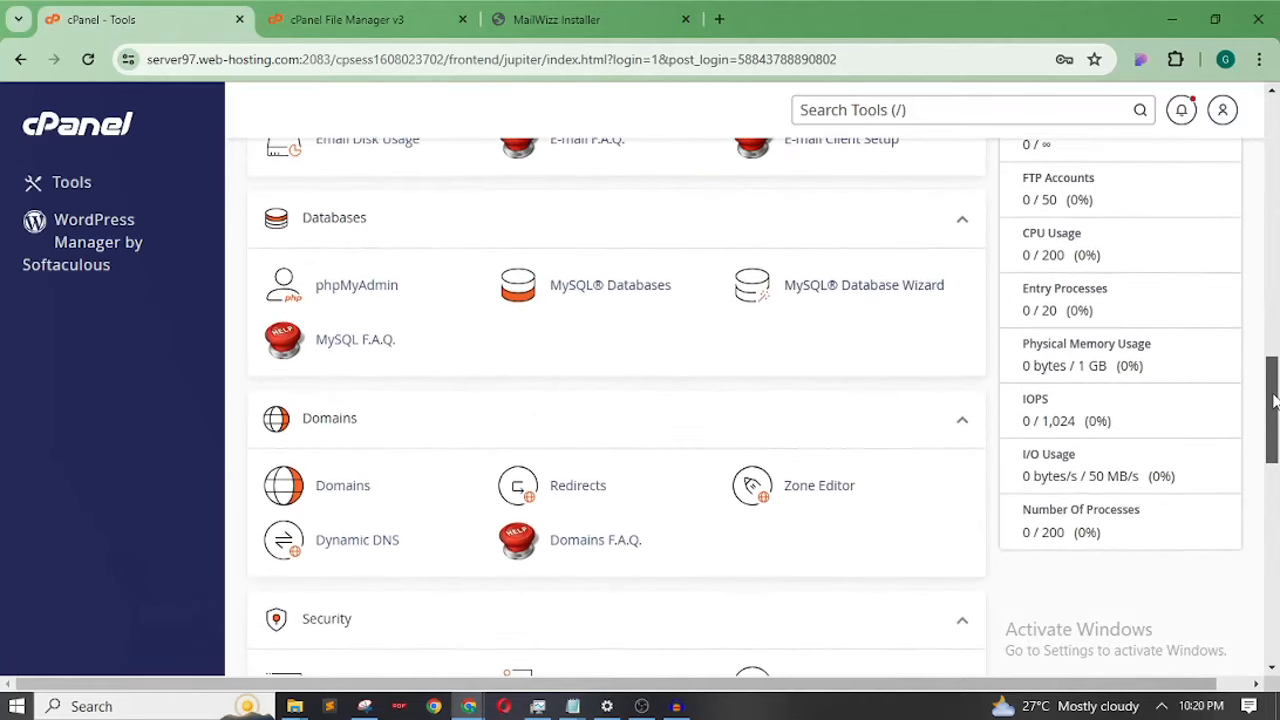
pyautogui.rightClick(845, 296)
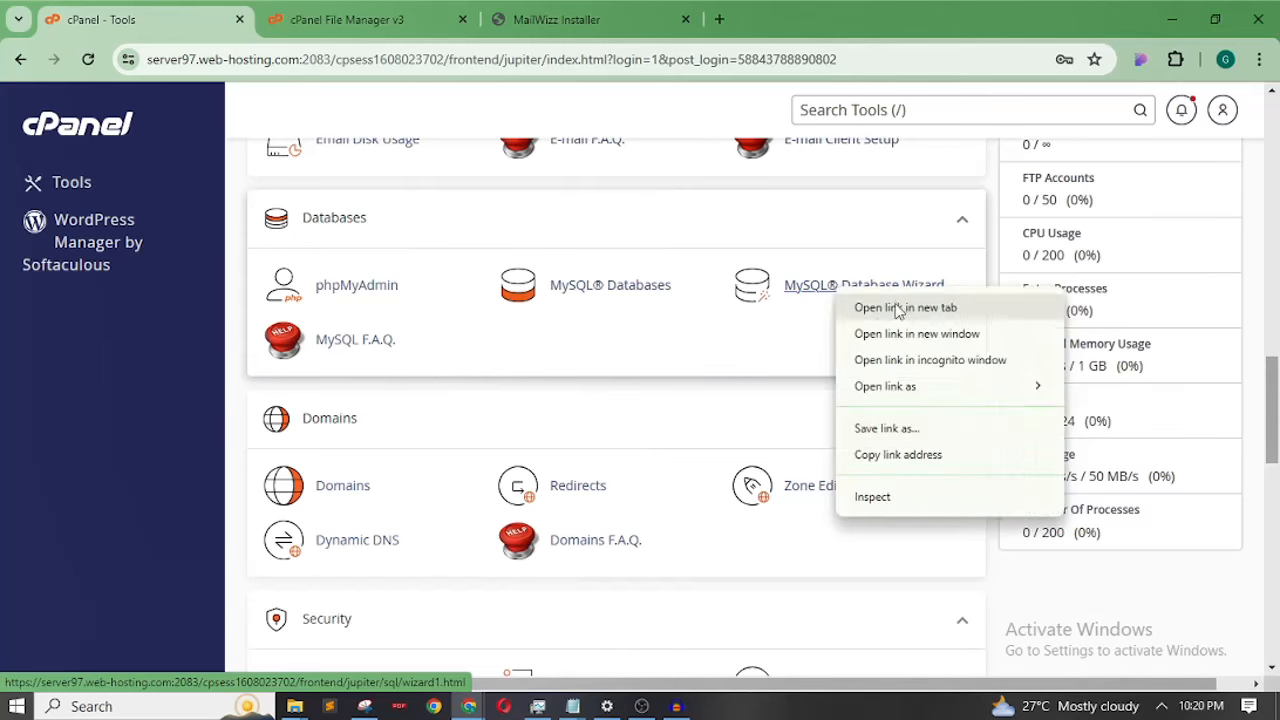
pyautogui.click(897, 309)
pyautogui.click(325, 28)
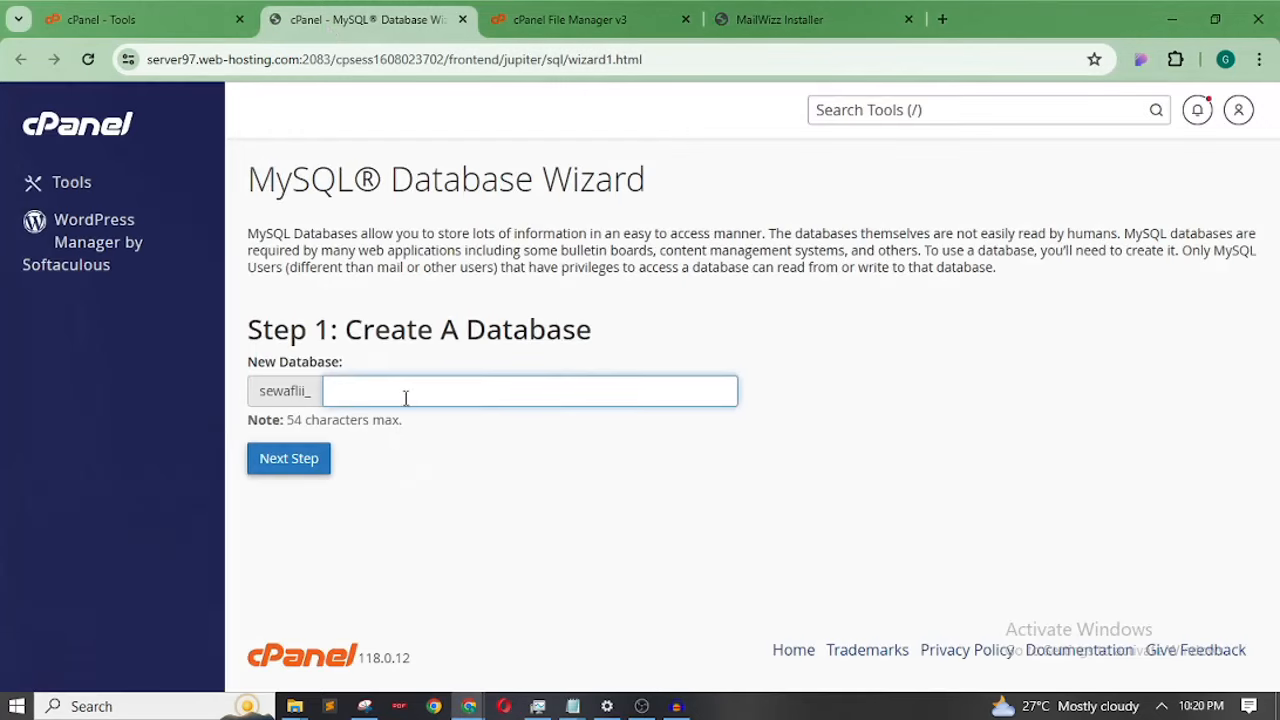
# Create a new database named mailingdb, saved as sewaflii_mailingdb
pyautogui.click(424, 381)
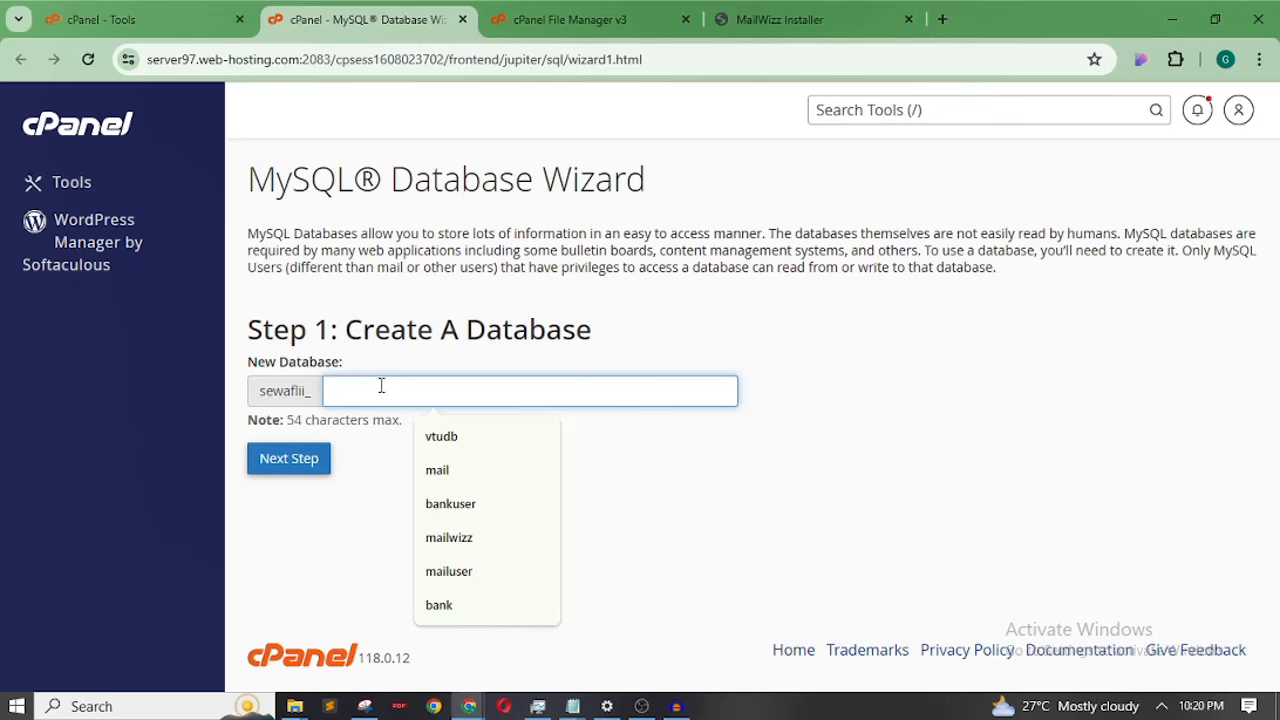
pyautogui.write('mailingdb')
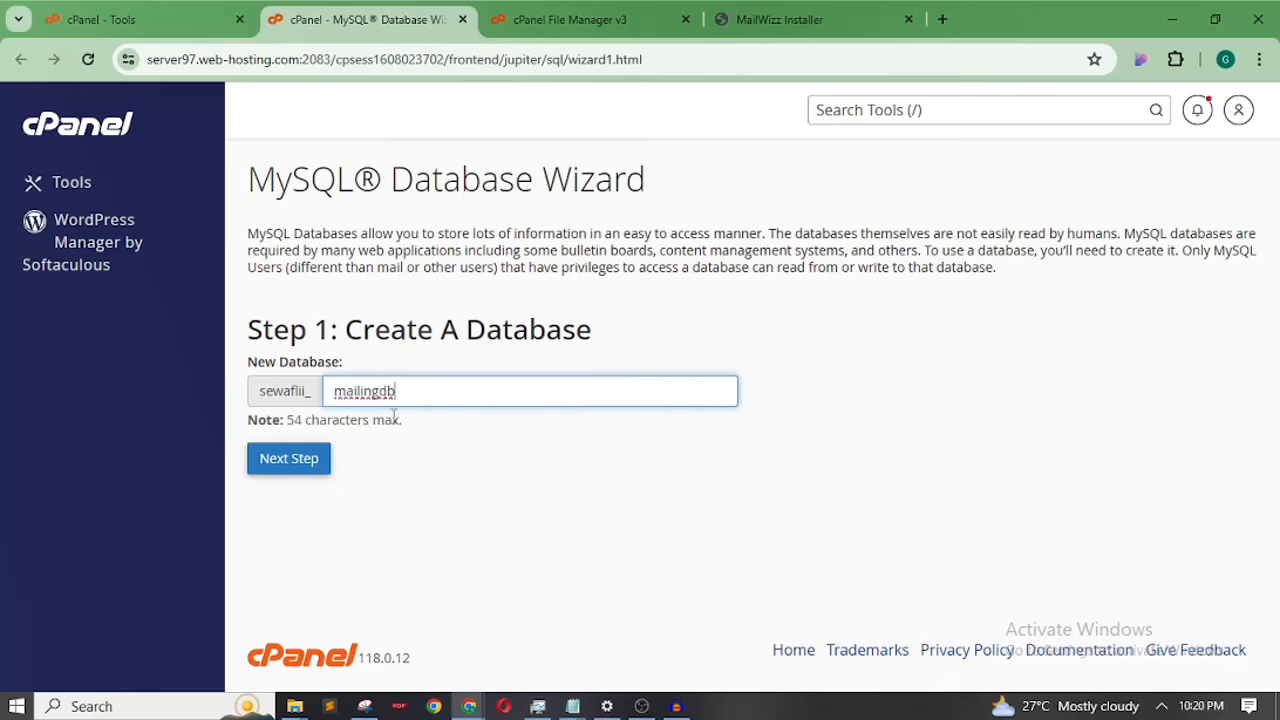
pyautogui.click(298, 468)
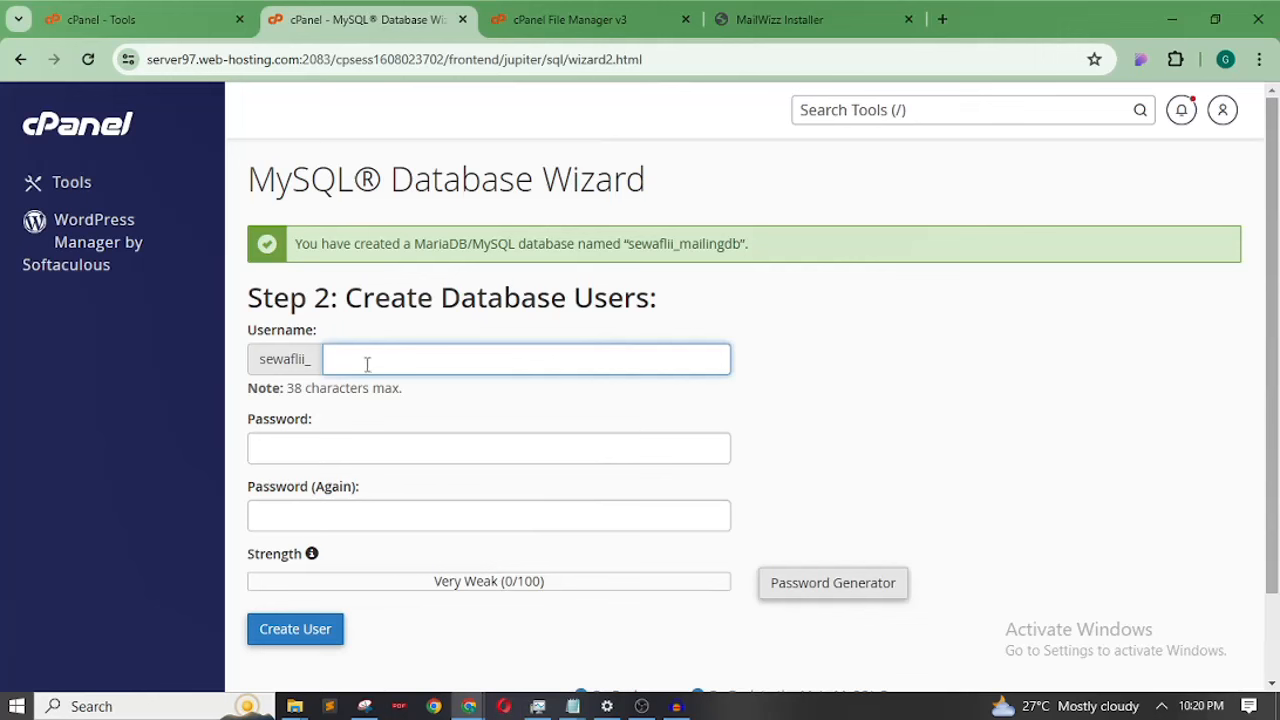
# Create the MySQL user sewaflii_mailingdb with a pasted, confirmed Very Strong password
pyautogui.write('ma')
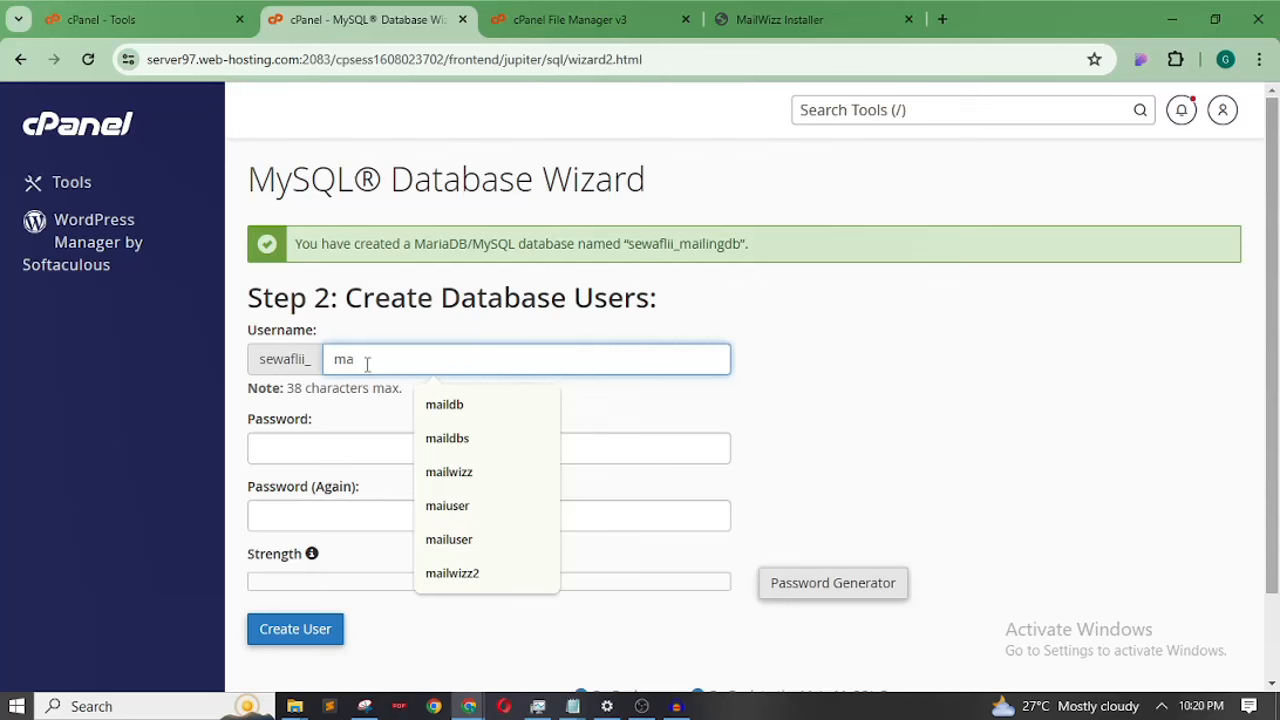
pyautogui.write('ilin')
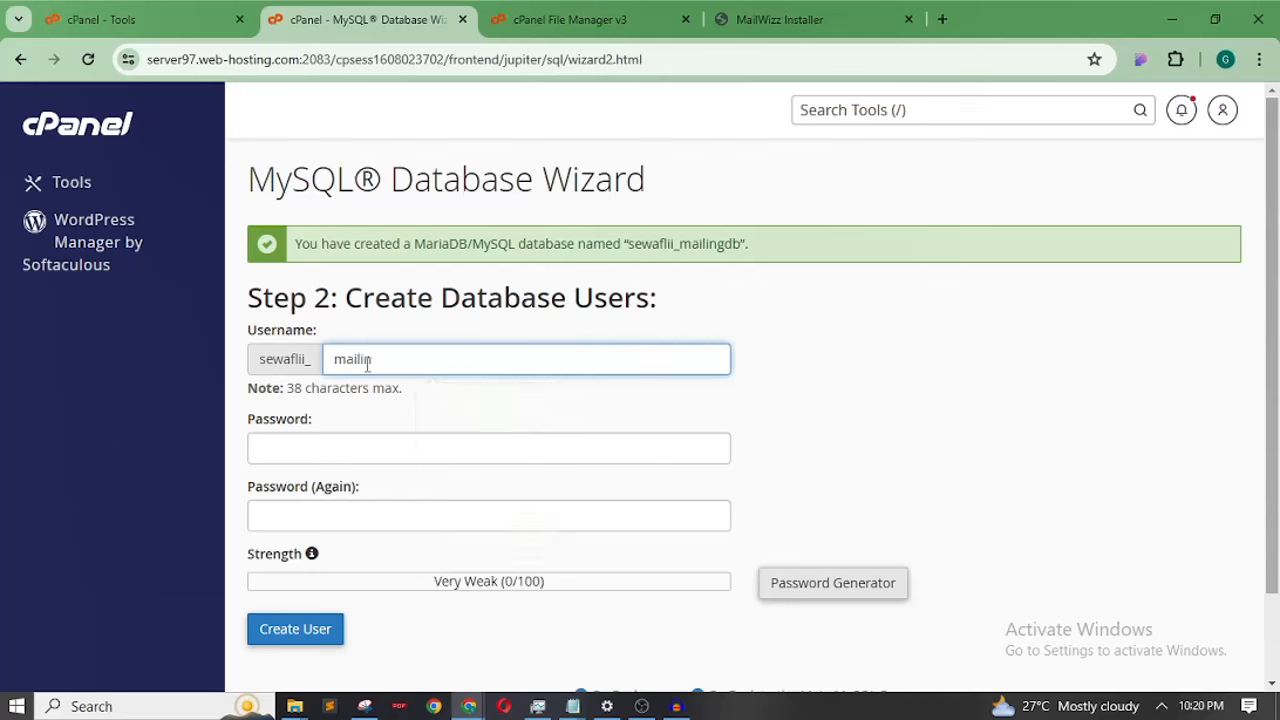
pyautogui.write('db')
pyautogui.write('g')
pyautogui.click(843, 382)
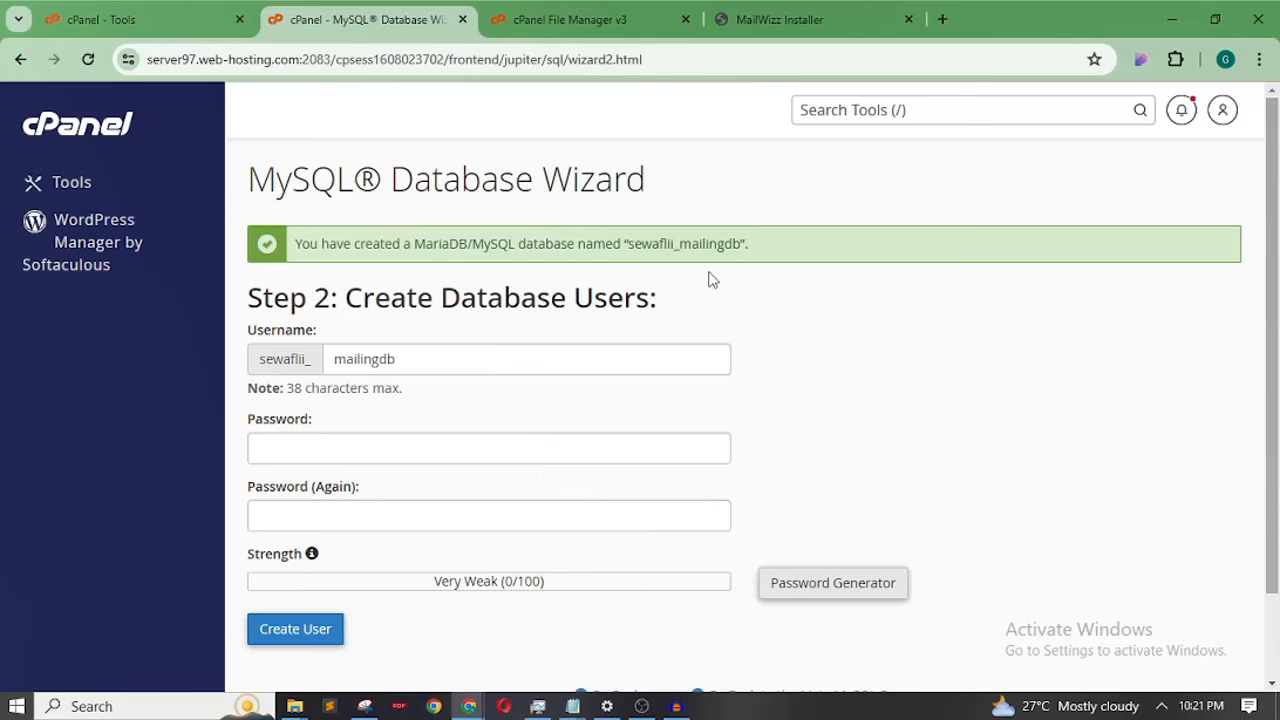
pyautogui.click(432, 450)
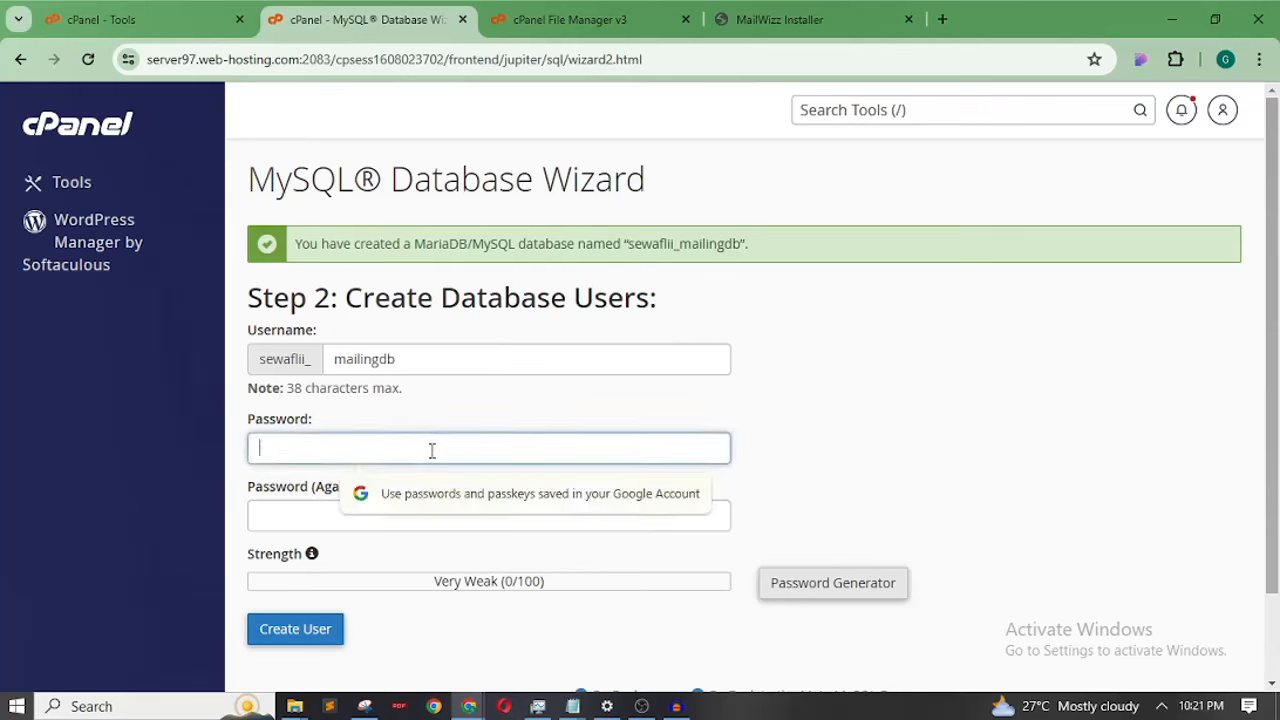
pyautogui.hotkey('ctrl', 'v')
pyautogui.click(368, 527)
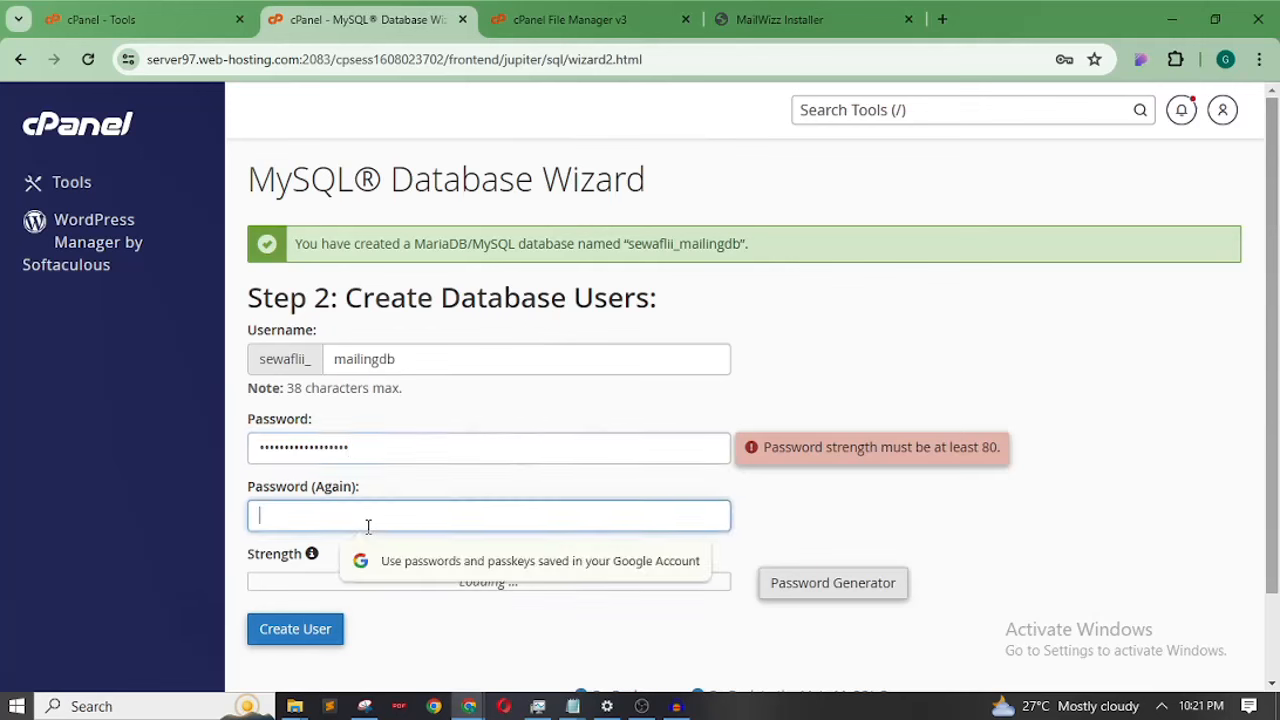
pyautogui.hotkey('ctrl', 'v')
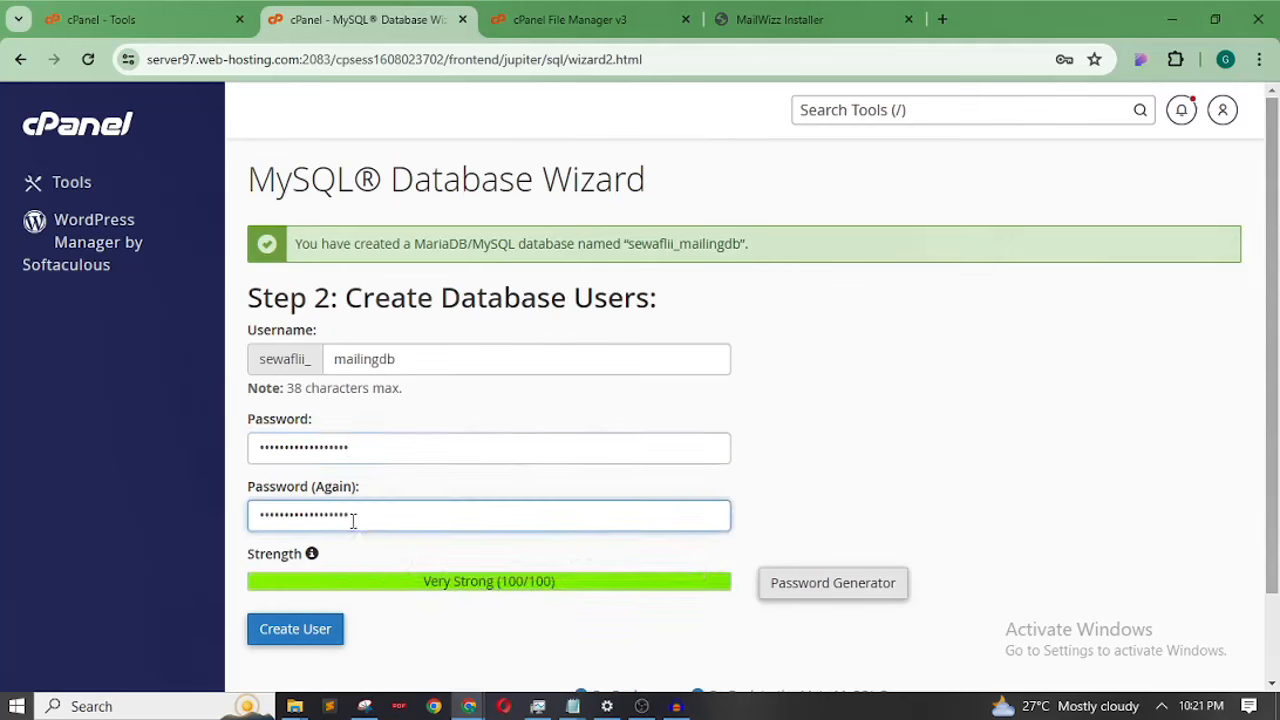
pyautogui.click(996, 466)
pyautogui.scroll(-2, 1272, 375)
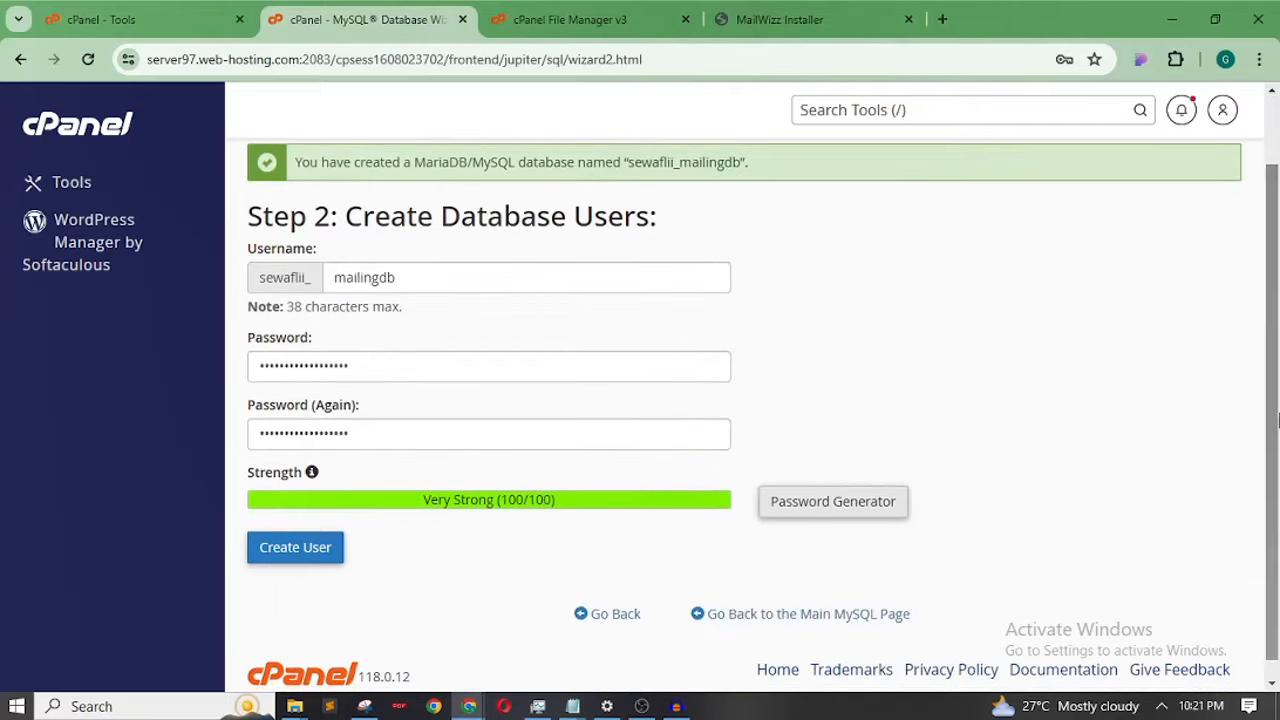
pyautogui.click(300, 548)
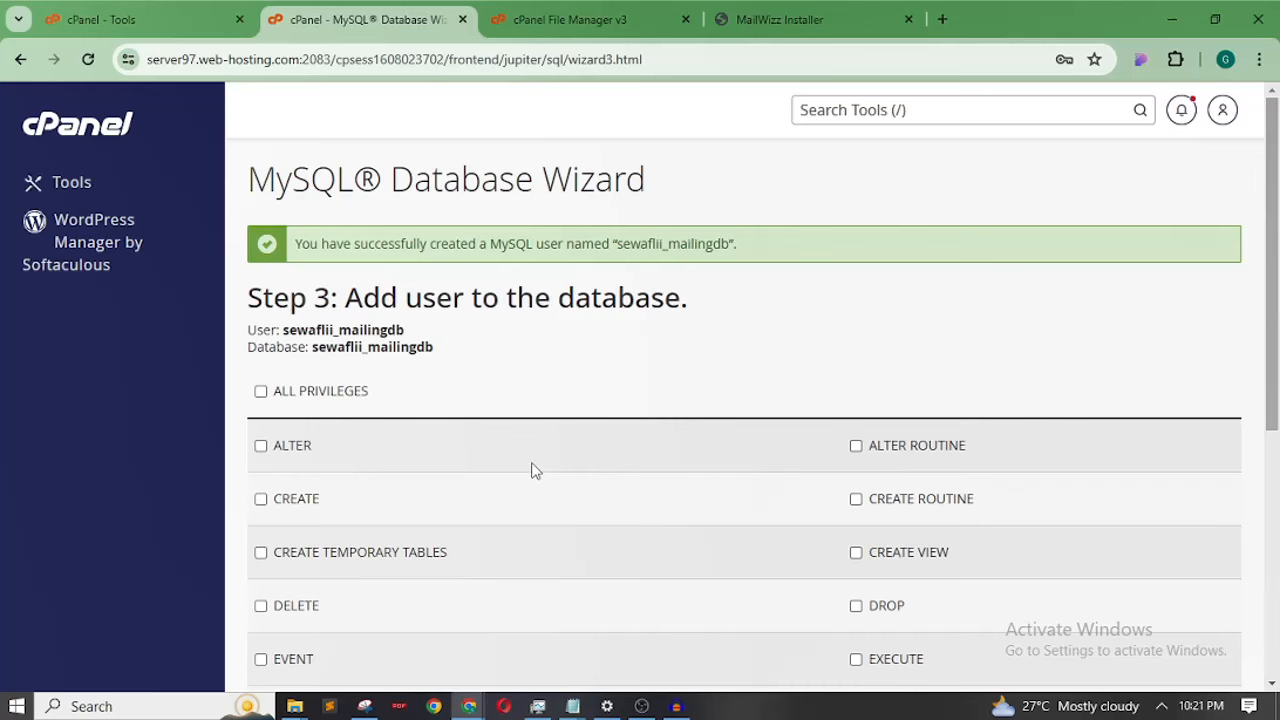
# Grant the user ALL PRIVILEGES on sewaflii_mailingdb and advance to Step 4
pyautogui.scroll(-2, 1262, 232)
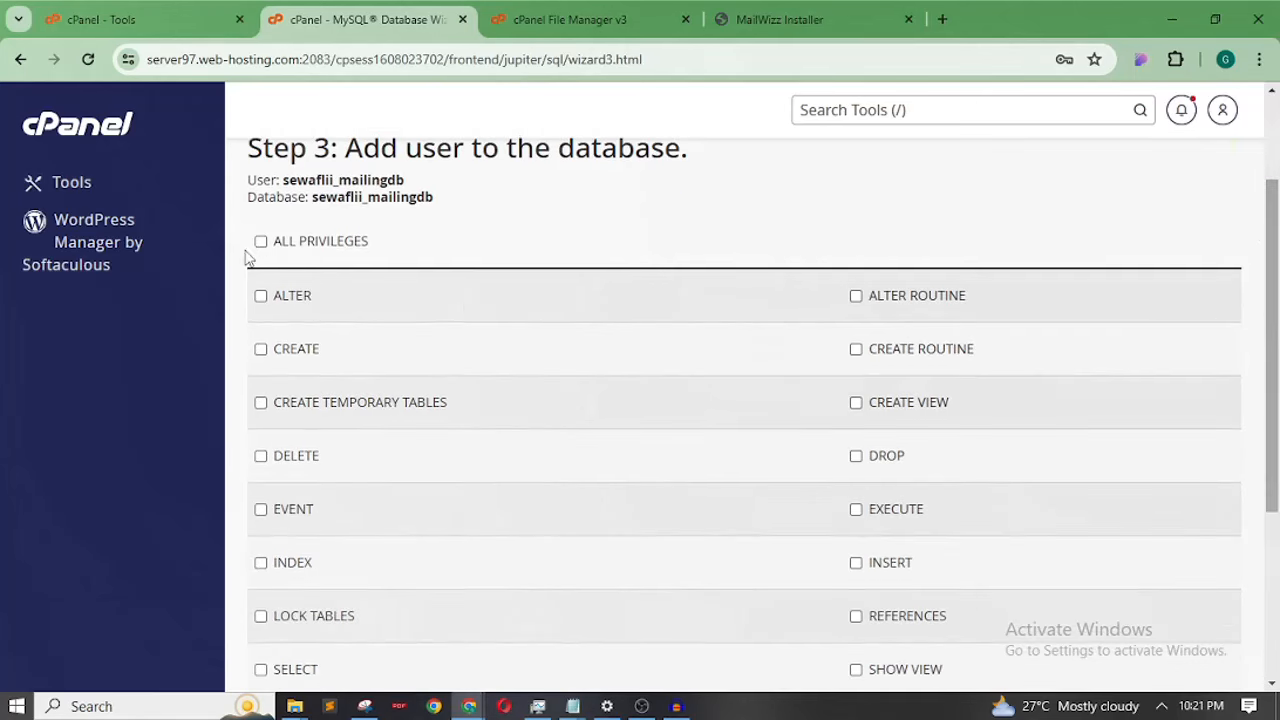
pyautogui.click(260, 241)
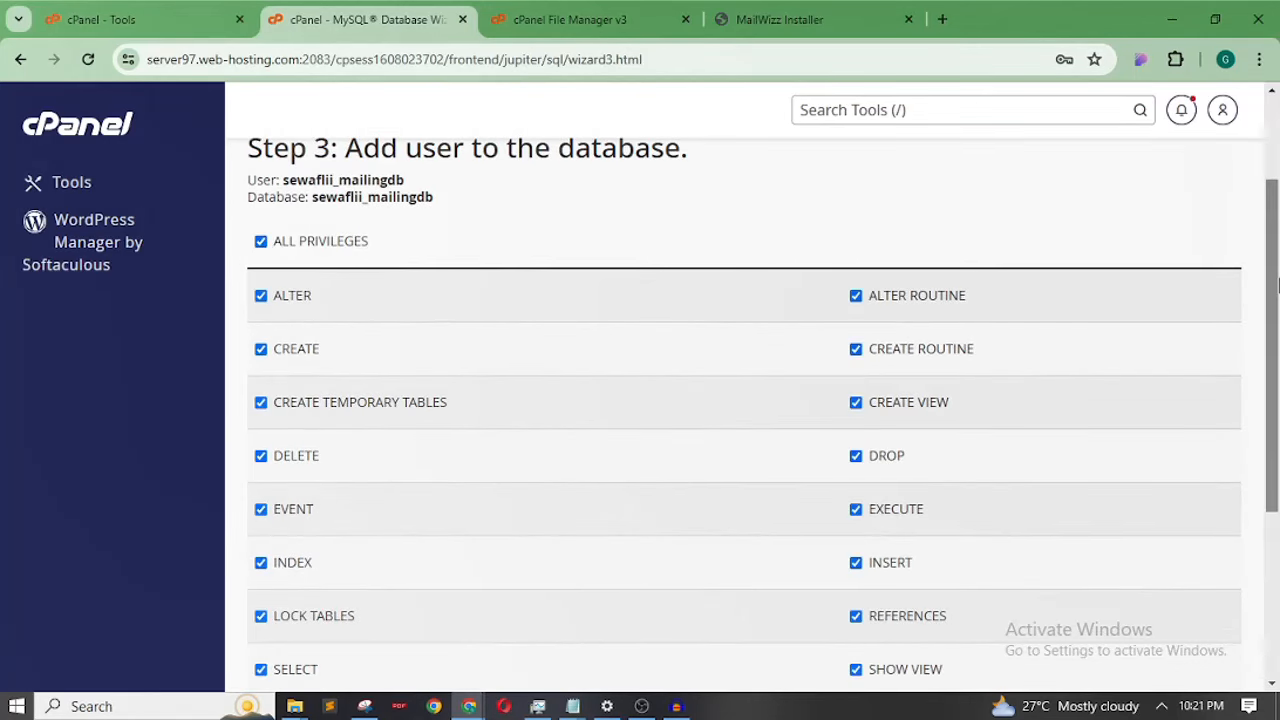
pyautogui.scroll(-3, 1277, 287)
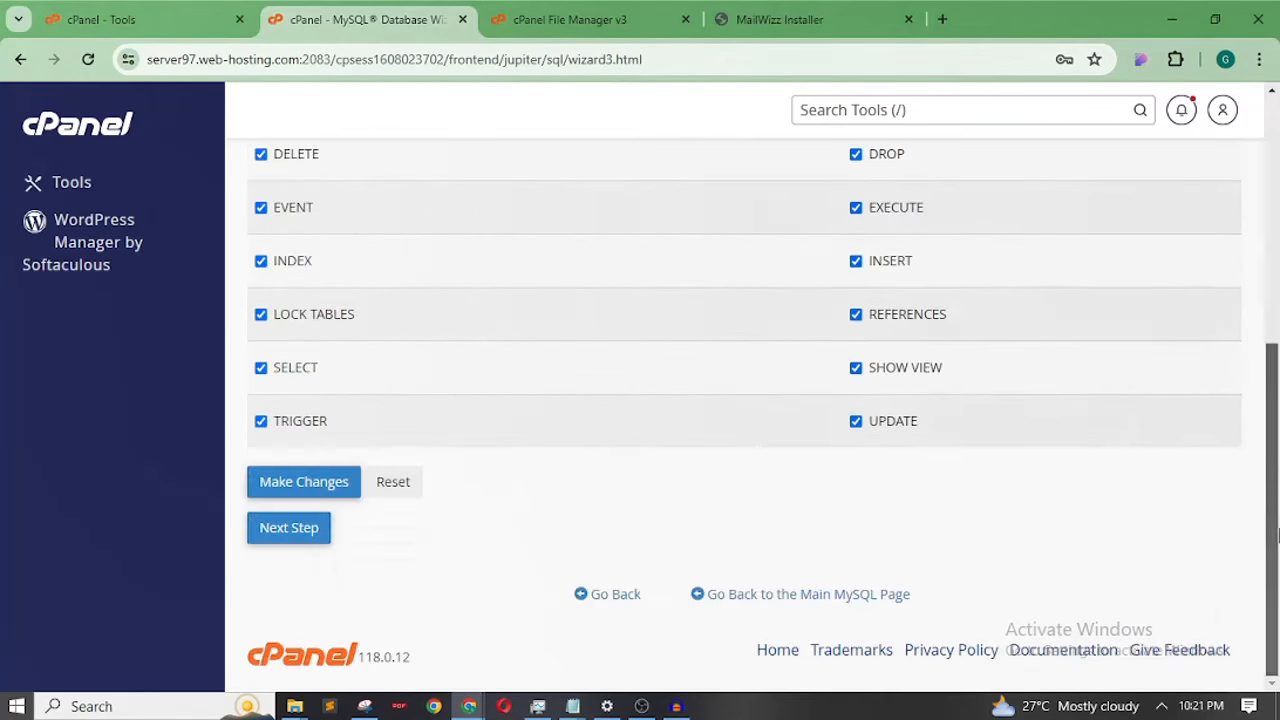
pyautogui.click(299, 536)
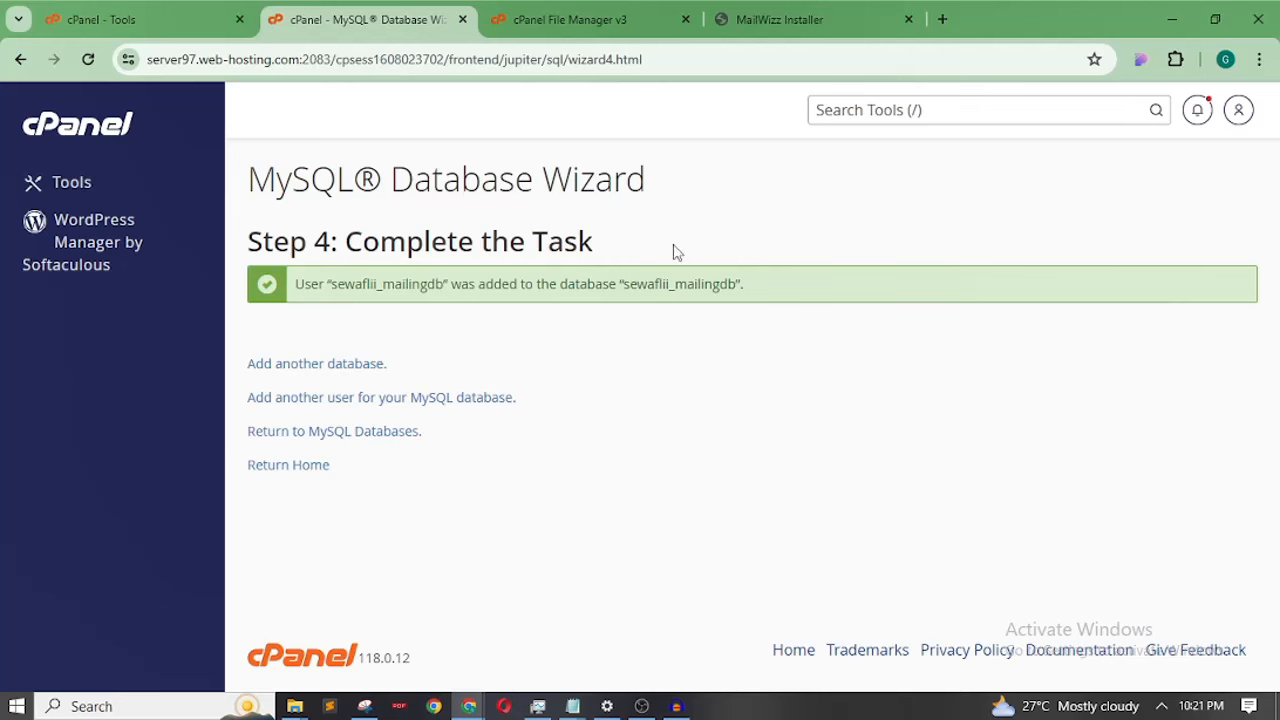
# Place the database wizard tab next to the MailWizz Installer tab and compare both
pyautogui.moveTo(256, 18); pyautogui.dragTo(490, 18)
pyautogui.click(785, 27)
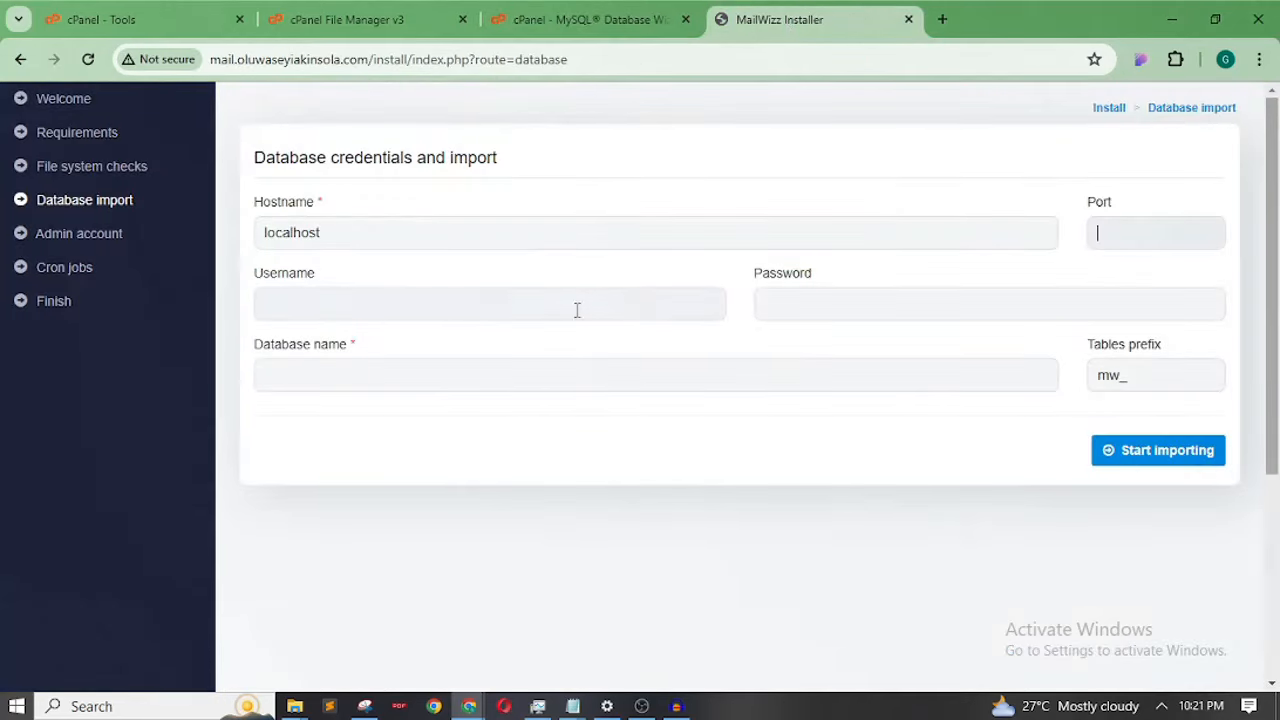
pyautogui.click(626, 26)
pyautogui.click(763, 16)
pyautogui.click(590, 20)
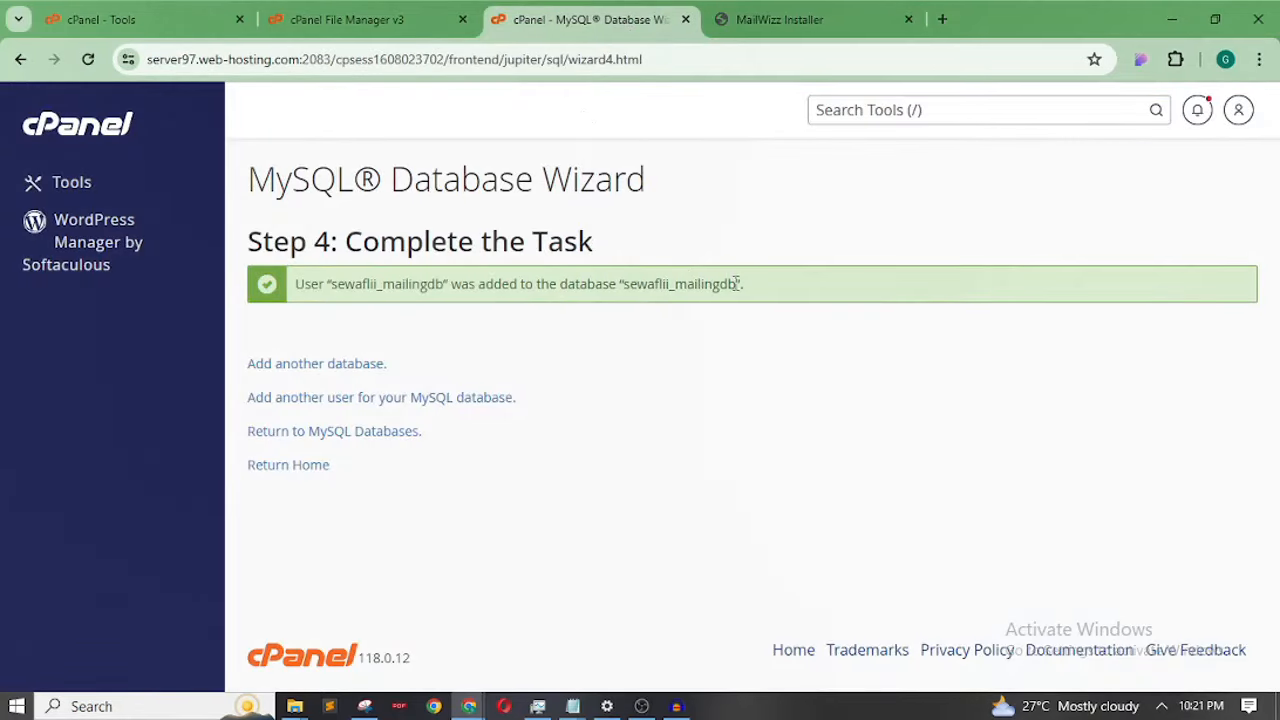
# Select the user name sewaflii_mailingdb in the wizard's confirmation message
pyautogui.moveTo(738, 284); pyautogui.dragTo(629, 285)
pyautogui.click(668, 280)
pyautogui.moveTo(295, 285); pyautogui.dragTo(346, 285)
pyautogui.moveTo(563, 284); pyautogui.dragTo(720, 286)
pyautogui.moveTo(298, 285); pyautogui.dragTo(446, 288)
pyautogui.click(337, 283)
pyautogui.click(365, 284)
# Copy the user name sewaflii_mailingdb into the installer's Username field
pyautogui.rightClick(420, 288)
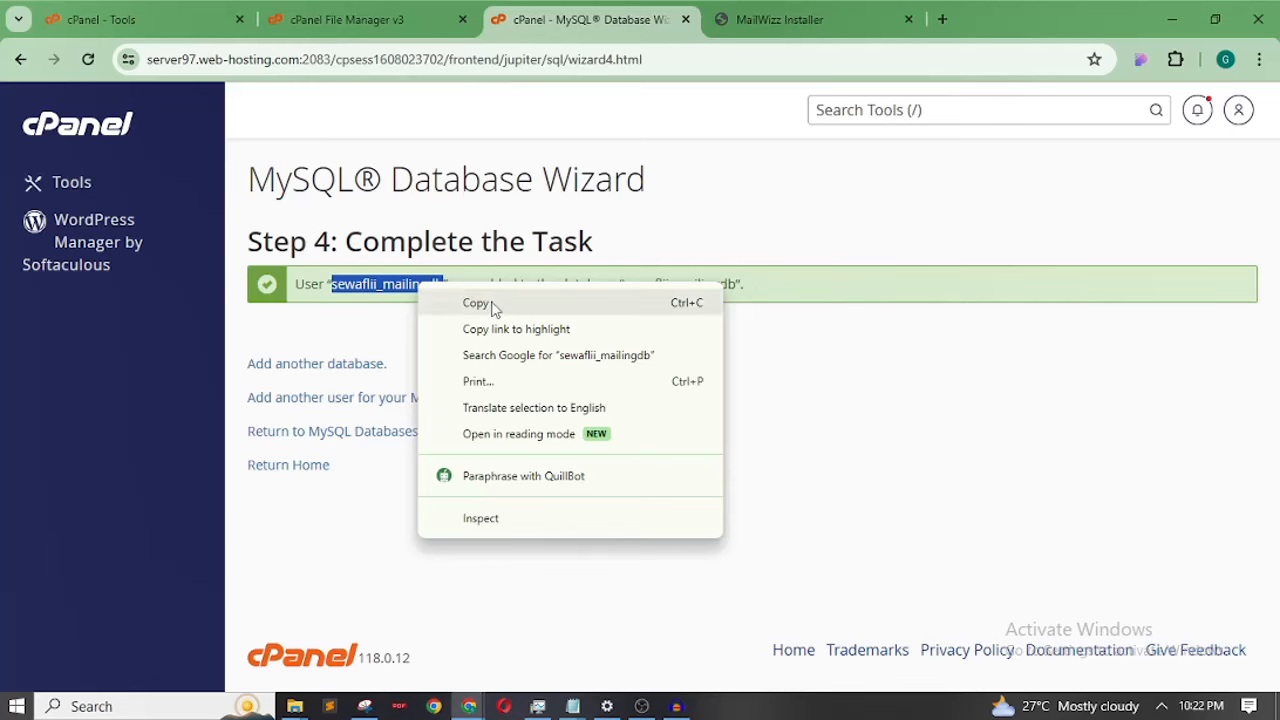
pyautogui.click(476, 303)
pyautogui.click(780, 19)
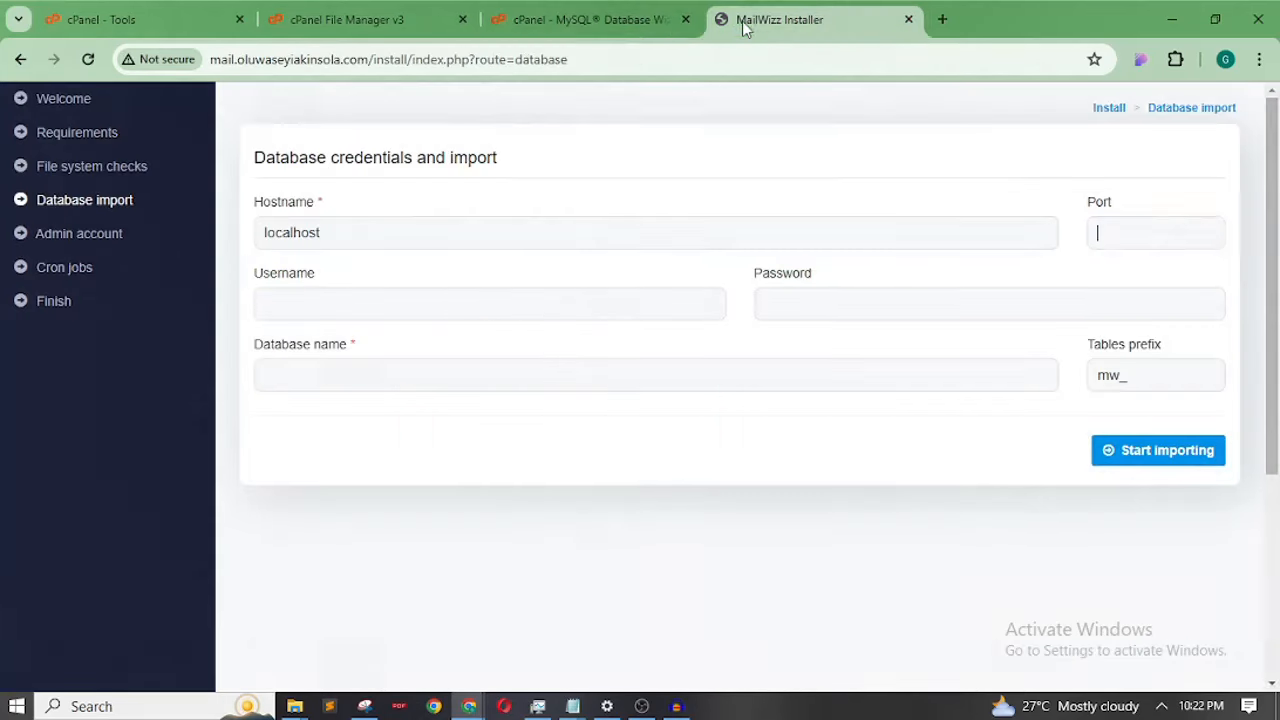
pyautogui.click(434, 305)
pyautogui.hotkey('ctrl', 'v')
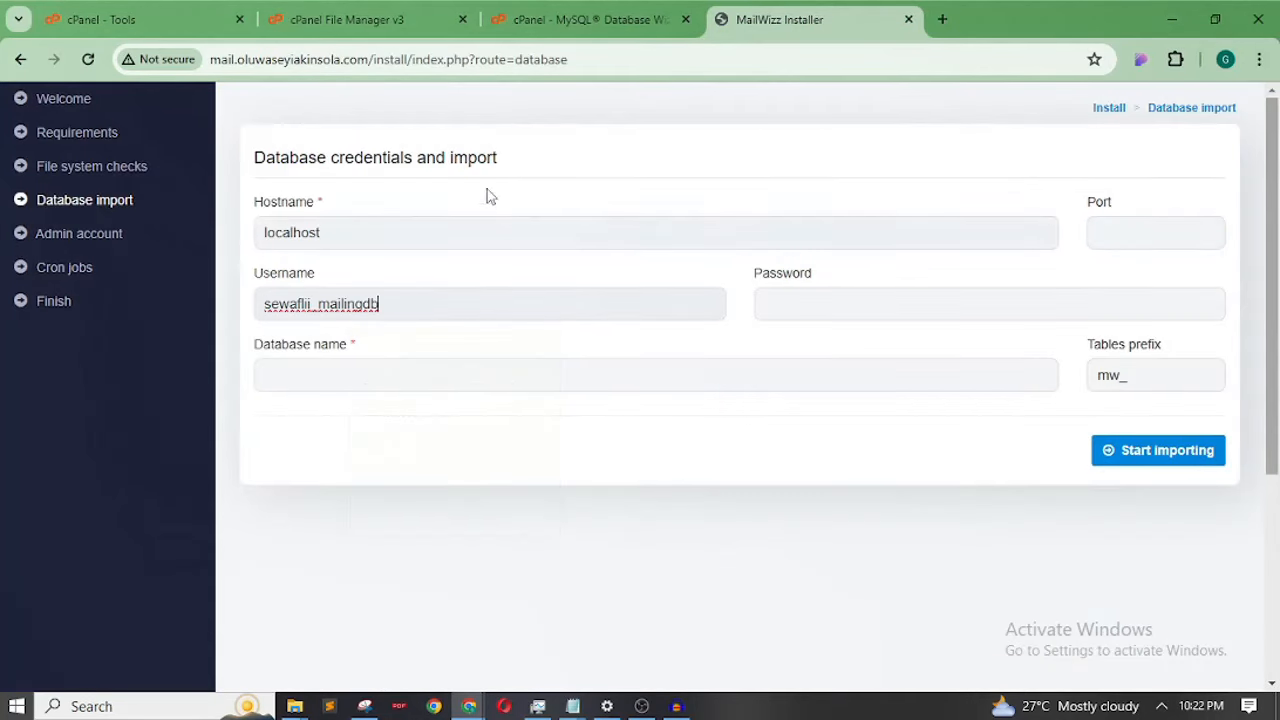
# Copy the database name sewaflii_mailingdb into the installer's Database name field
pyautogui.click(586, 17)
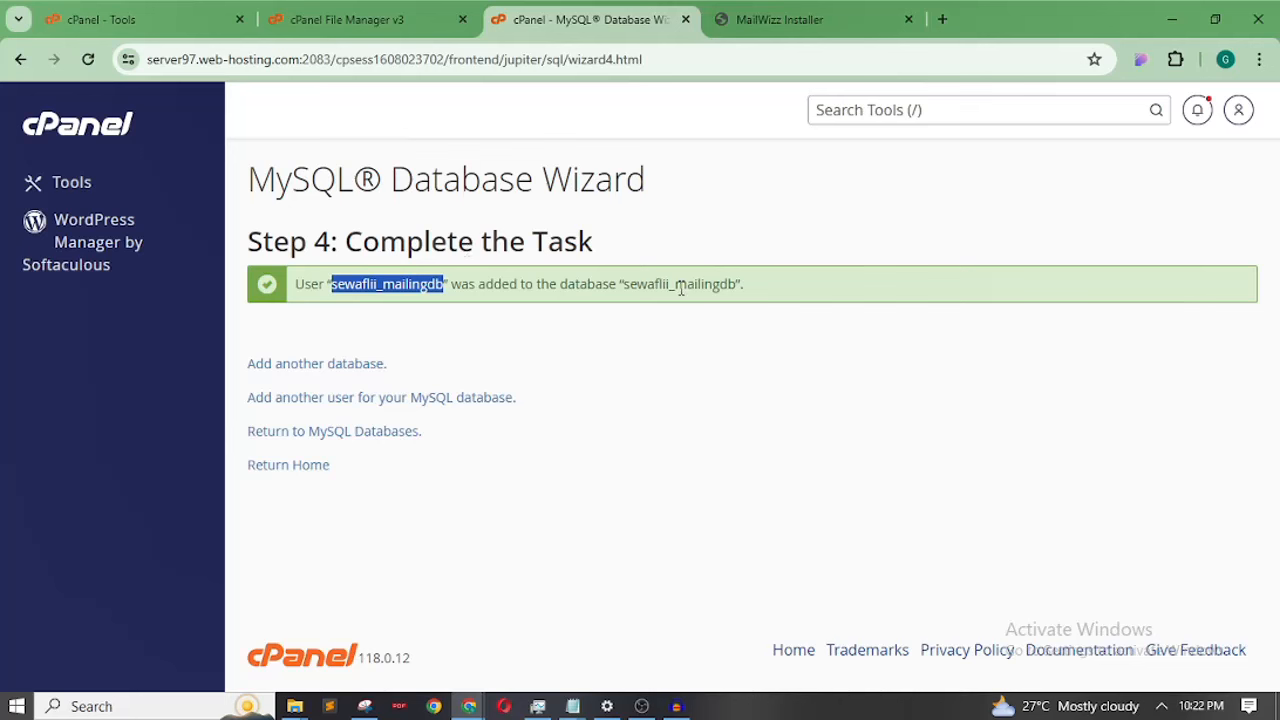
pyautogui.moveTo(627, 284); pyautogui.dragTo(741, 284)
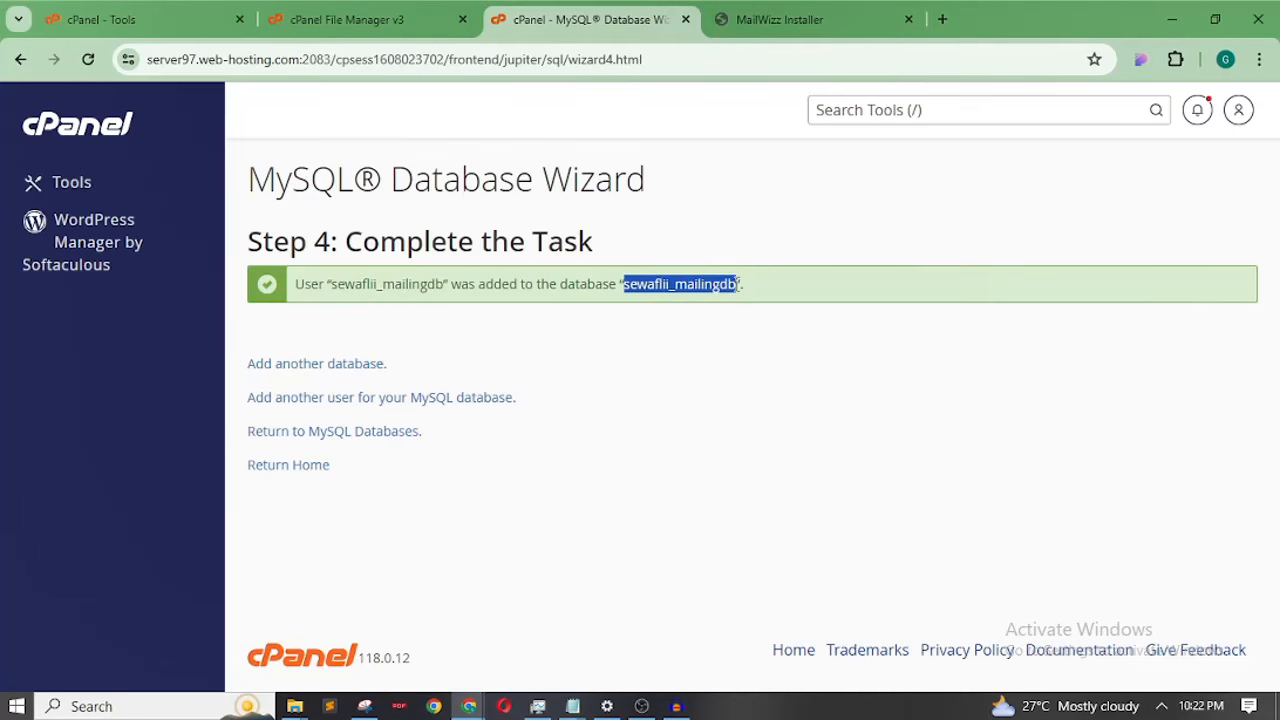
pyautogui.rightClick(725, 284)
pyautogui.click(798, 308)
pyautogui.click(808, 22)
pyautogui.click(394, 380)
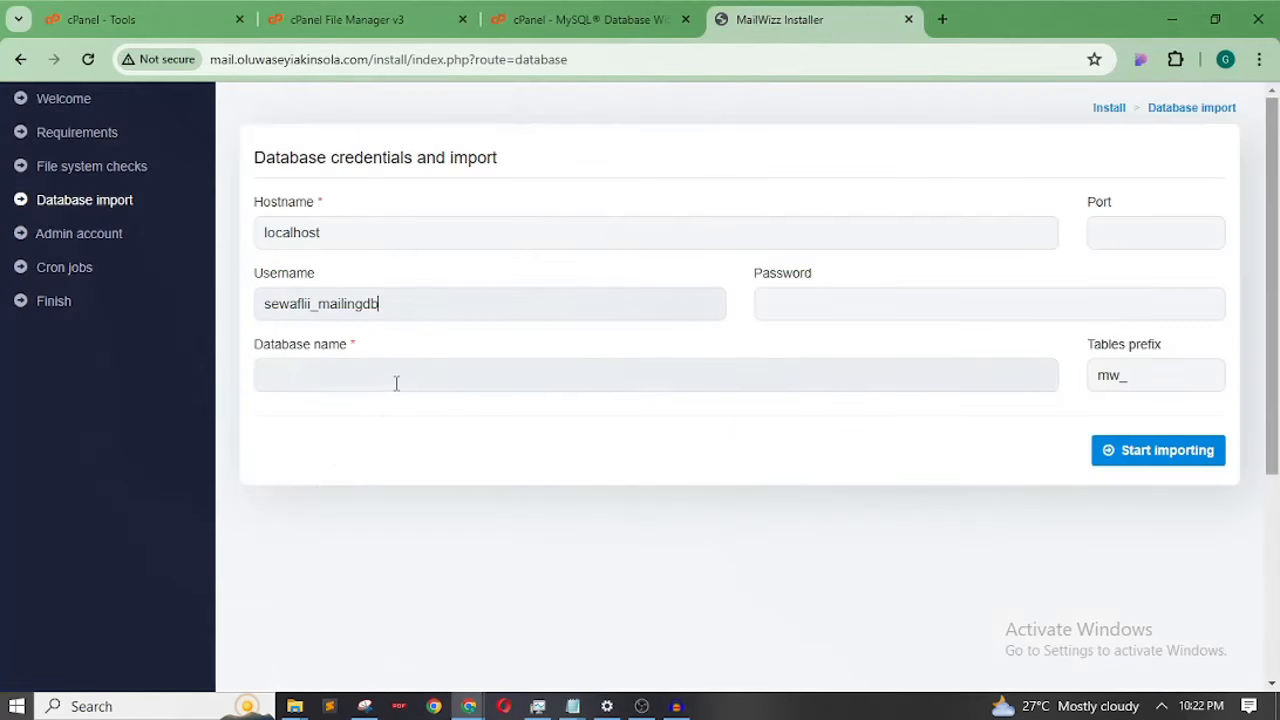
pyautogui.hotkey('ctrl', 'v')
# Paste the database user's password and start importing the database
pyautogui.click(843, 299)
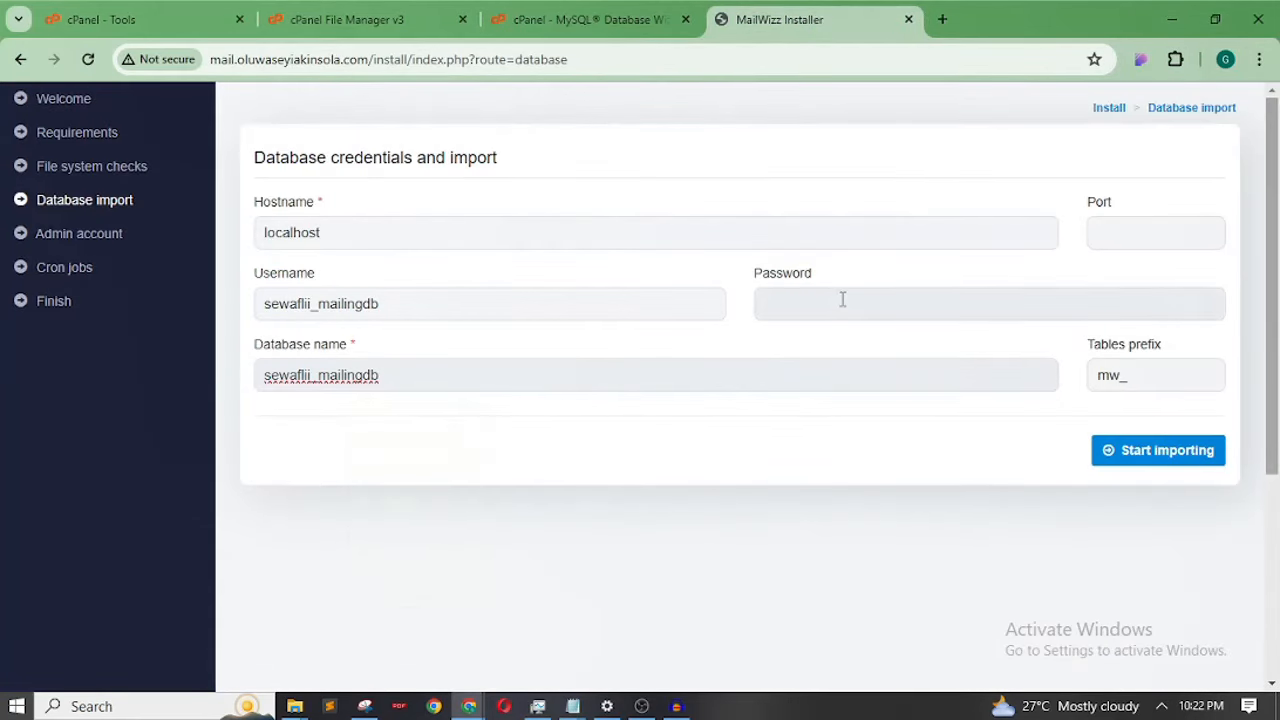
pyautogui.hotkey('ctrl', 'v')
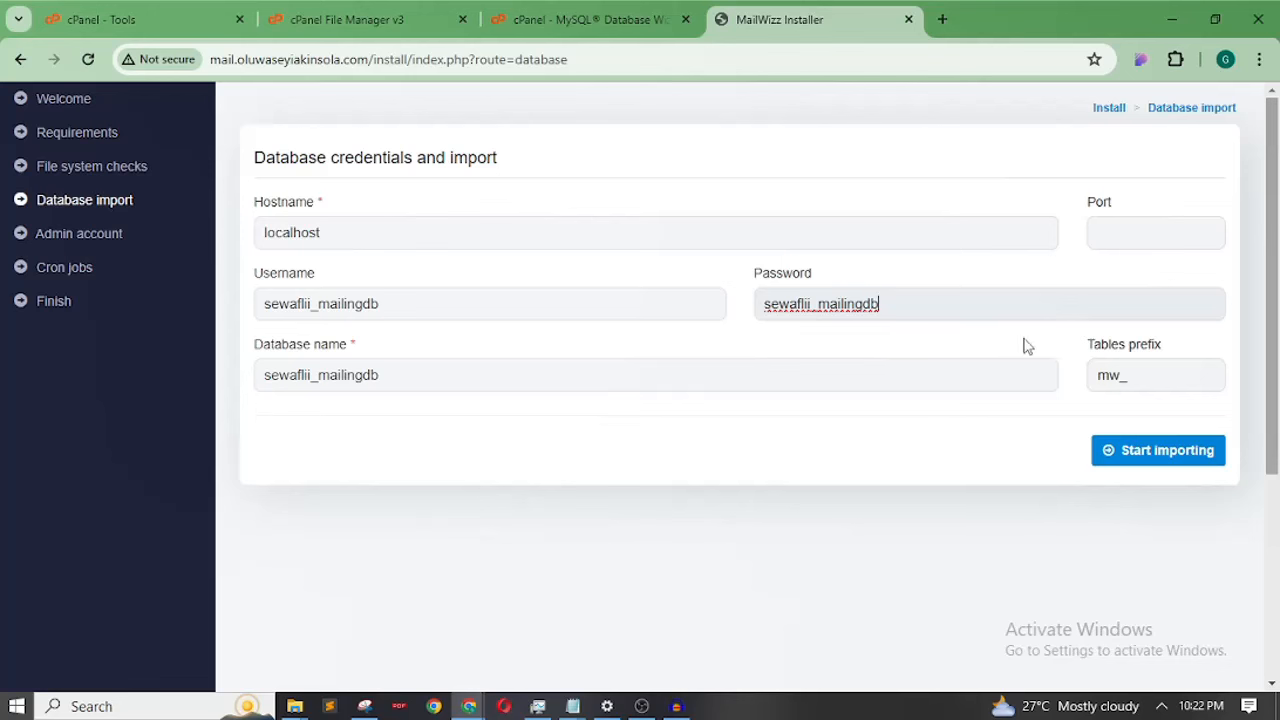
pyautogui.click(1176, 462)
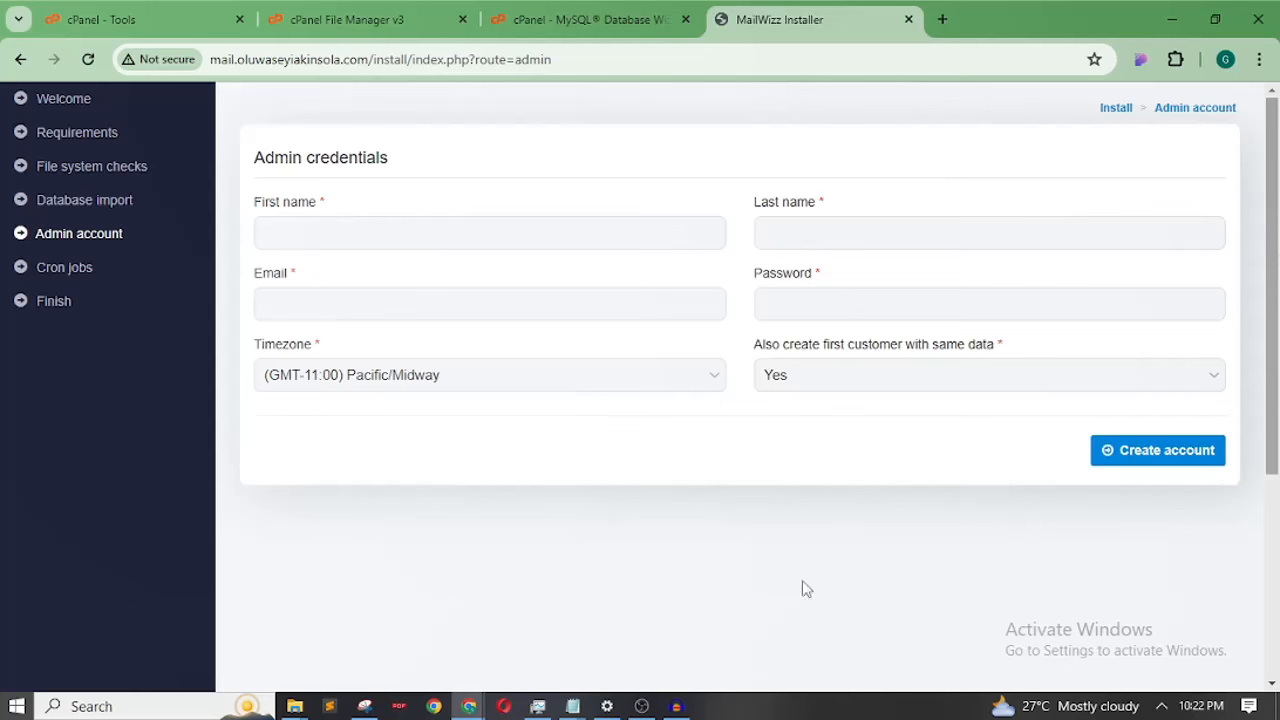
# Focus the admin First name field and dismiss the browser's autofill suggestions
pyautogui.click(477, 244)
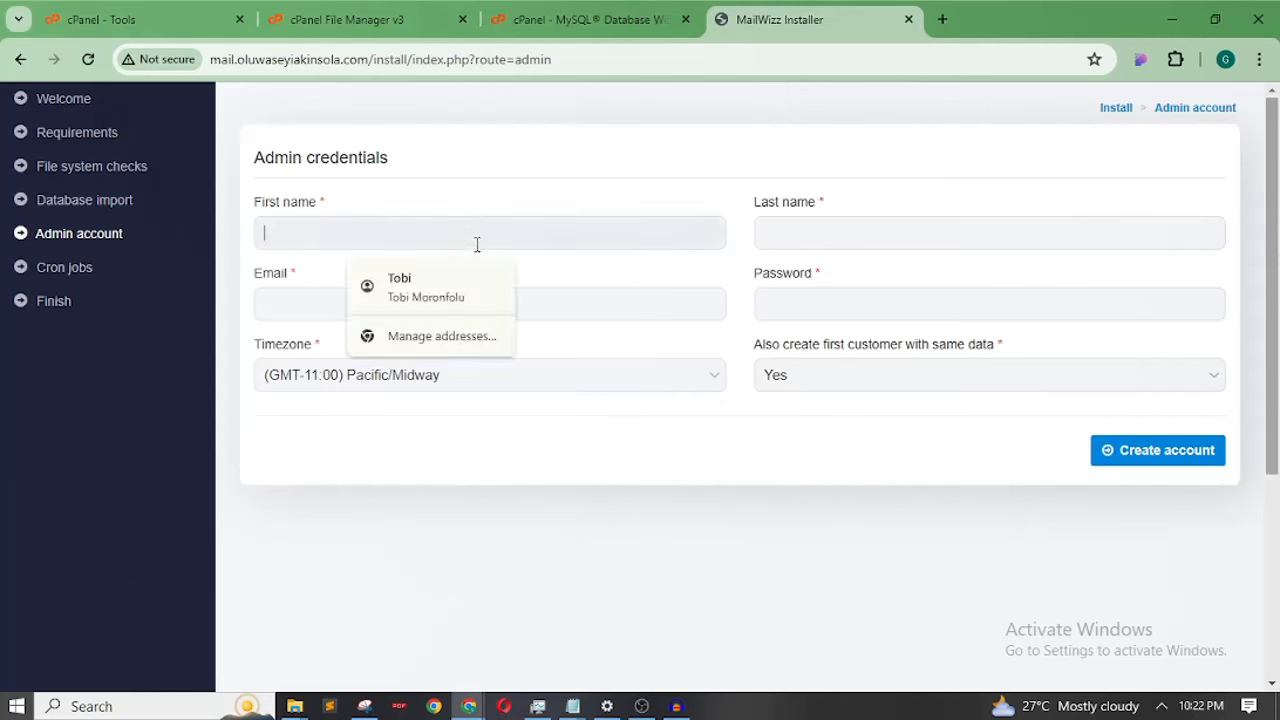
pyautogui.click(510, 175)
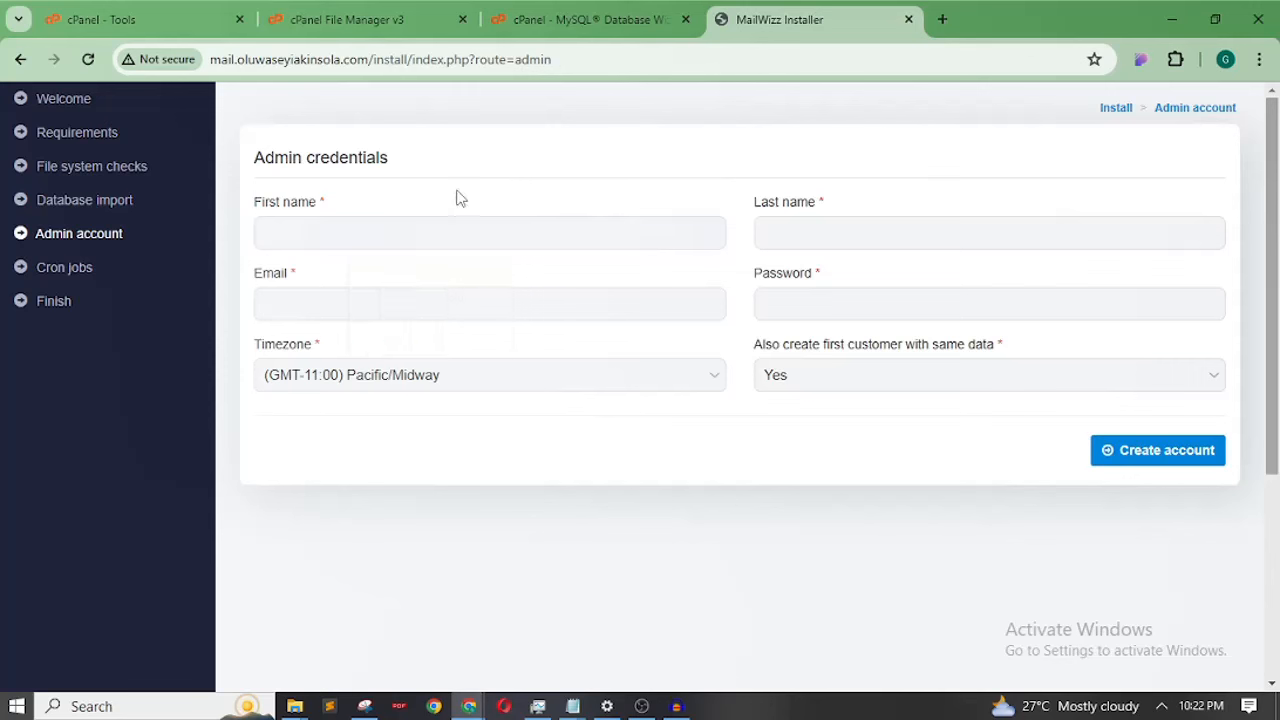
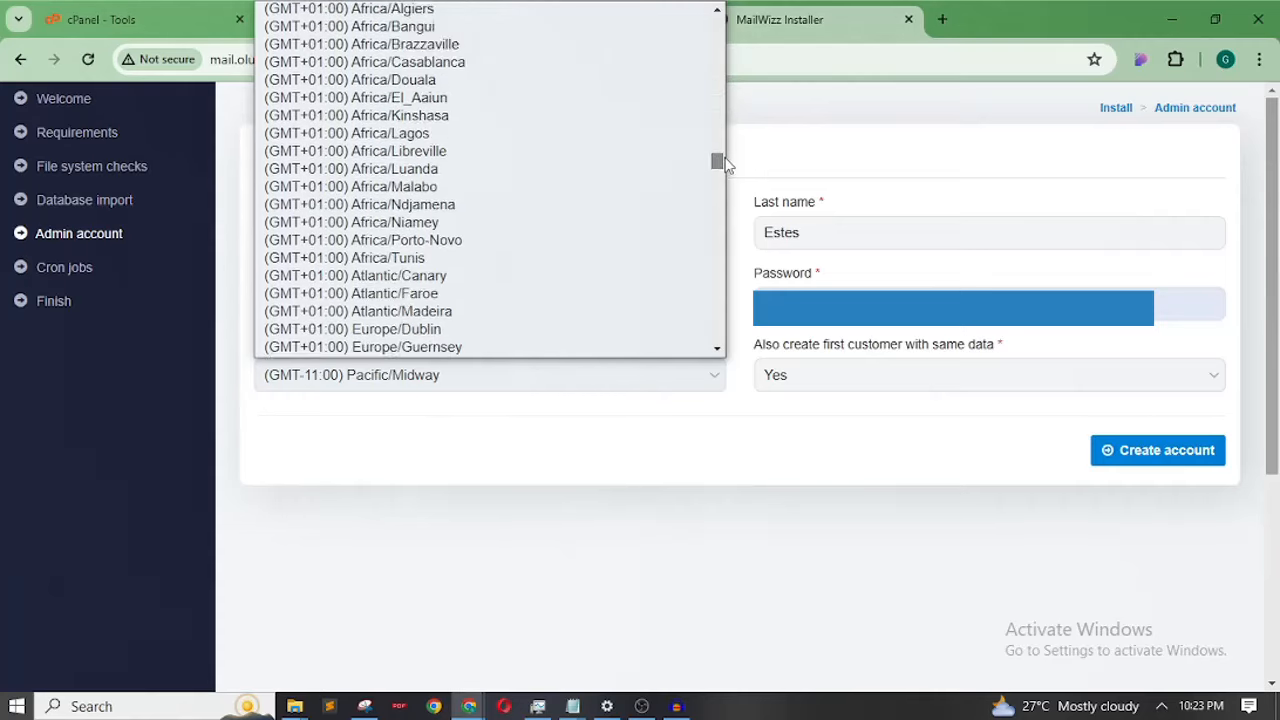
# Set the admin timezone to (GMT+01:00) Africa/Lagos, keep 'Also create first customer' at Yes, and submit
pyautogui.scroll(1, 566, 183)
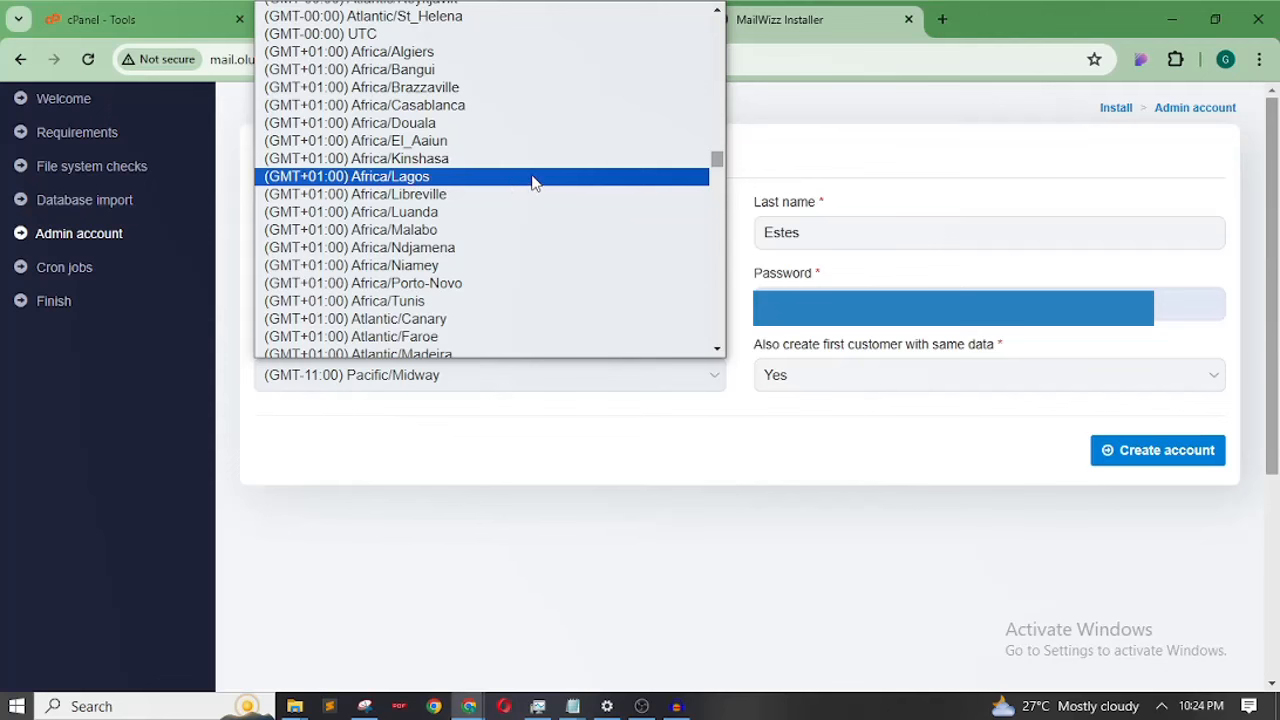
pyautogui.click(533, 183)
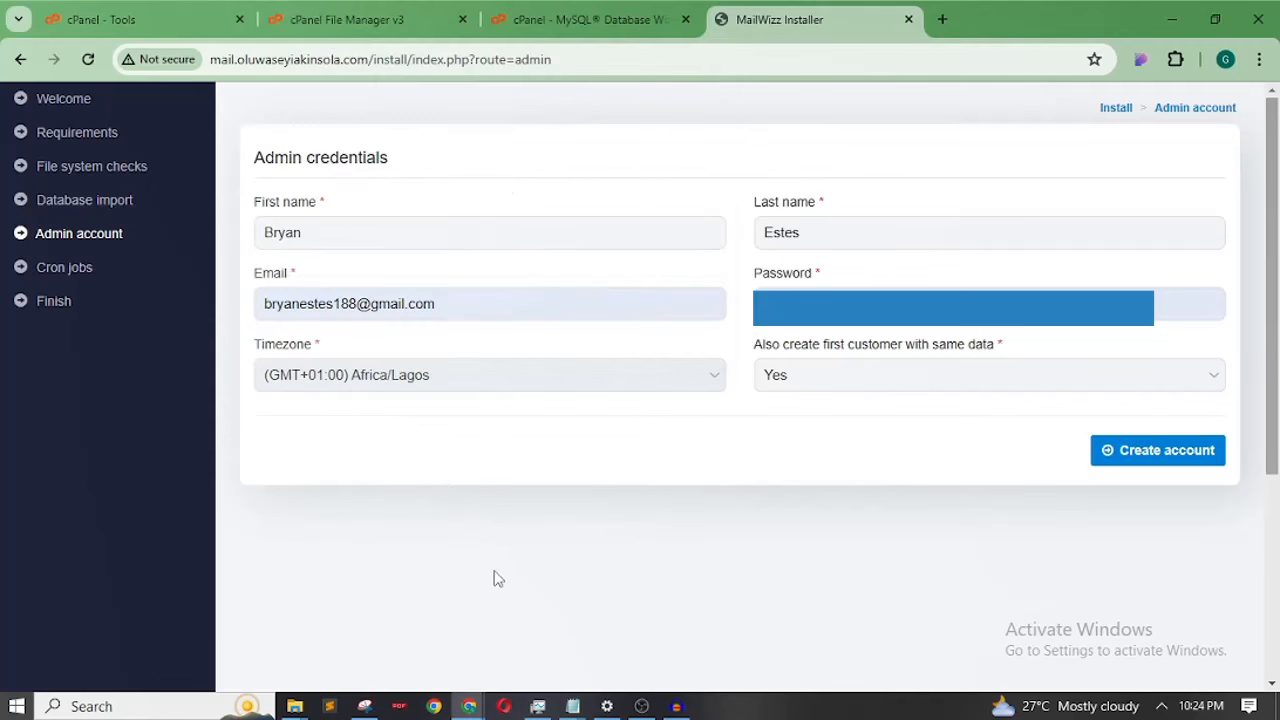
pyautogui.click(845, 374)
pyautogui.click(833, 405)
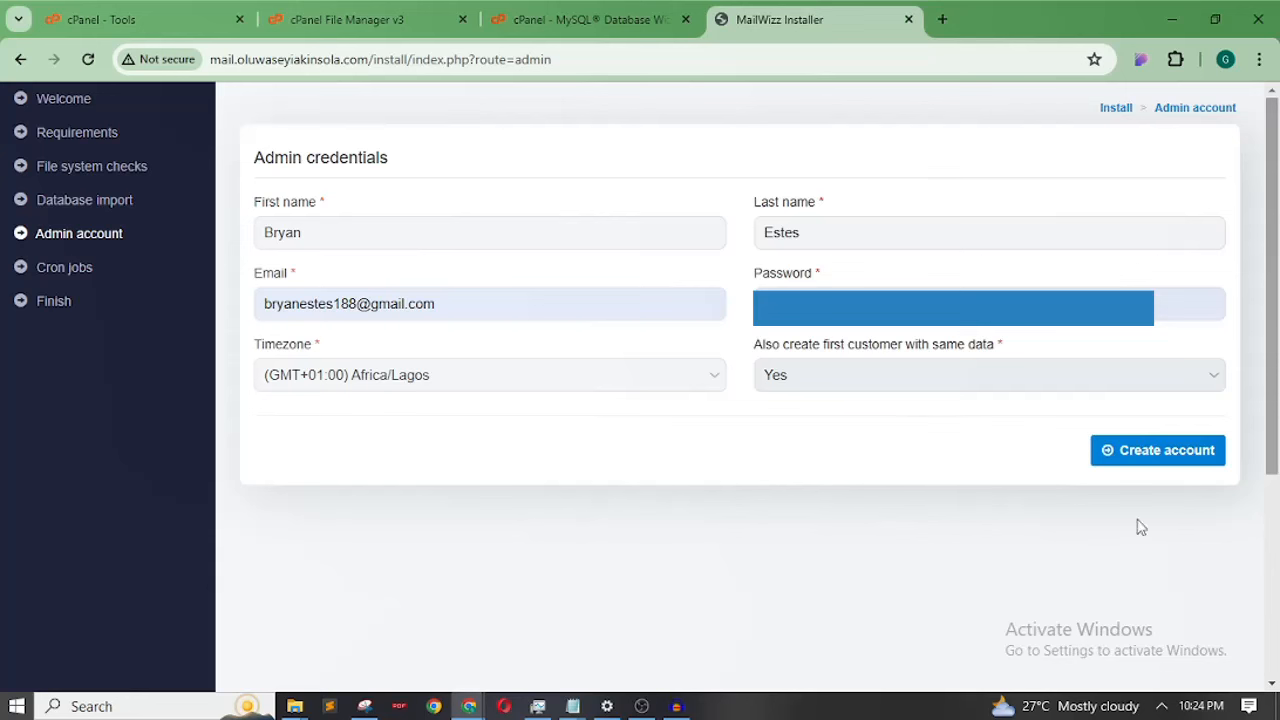
pyautogui.click(1157, 451)
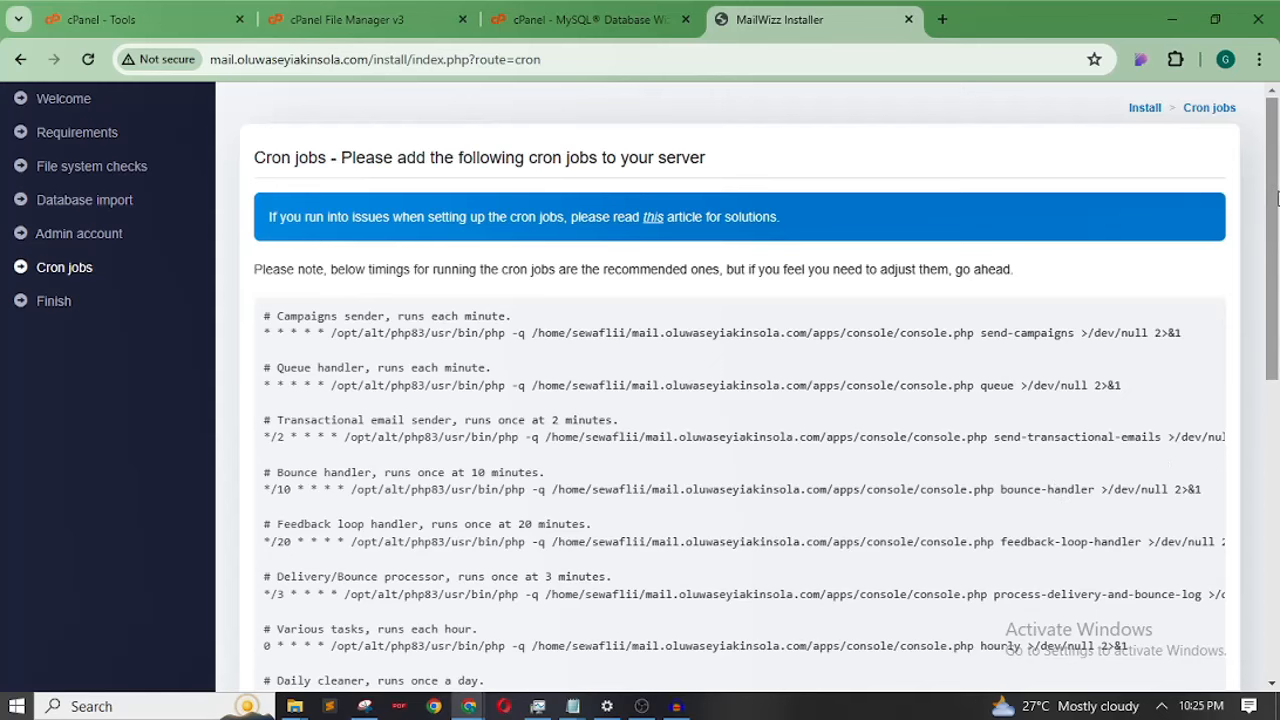
# Scroll down the installer's recommended cron commands, then go to the cPanel Tools tab
pyautogui.moveTo(1276, 200)
pyautogui.mouseDown()
pyautogui.moveTo(1276, 268)
pyautogui.moveTo(1276, 185)
pyautogui.moveTo(1278, 218)
pyautogui.mouseUp()
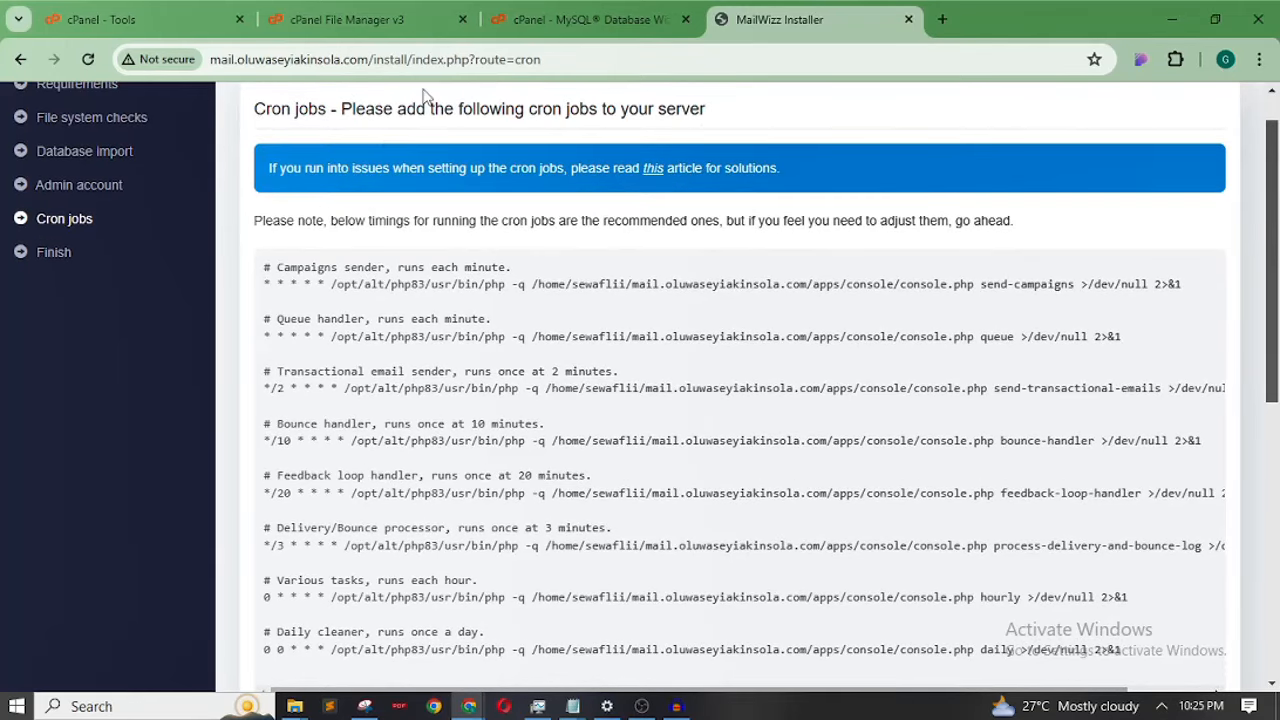
pyautogui.click(125, 17)
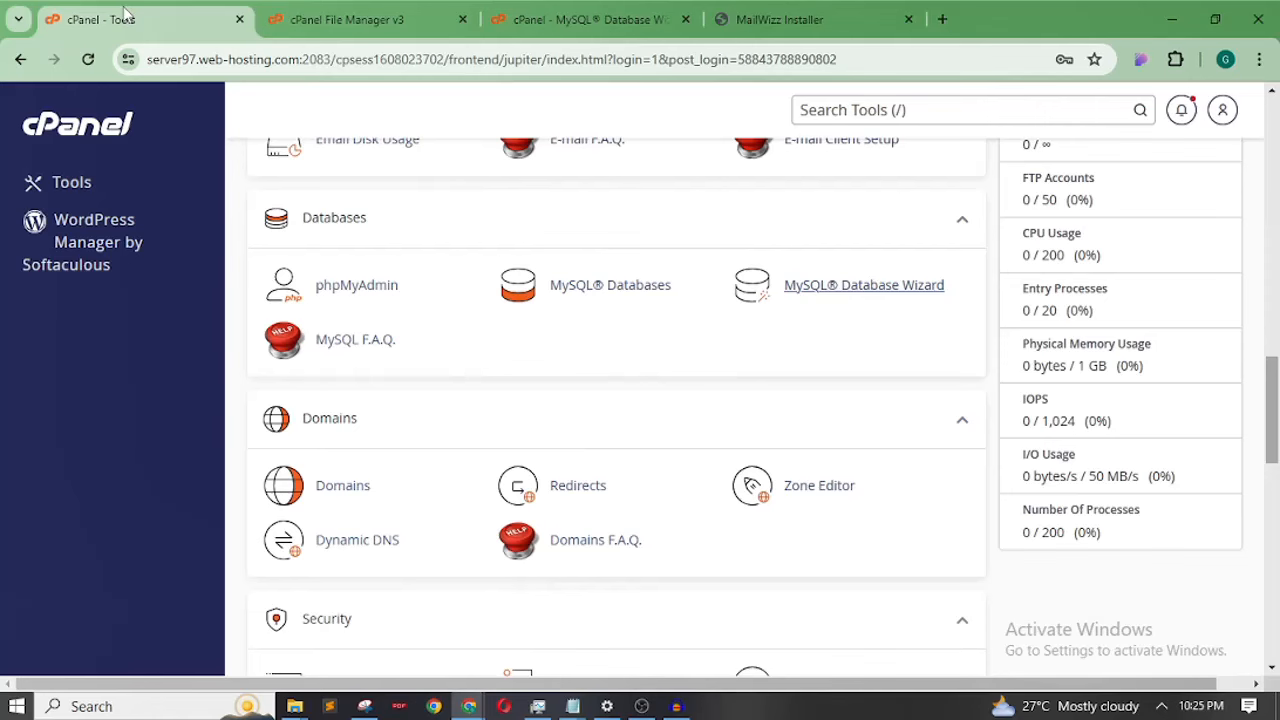
# Move the cPanel Tools tab to third place and open Cron Jobs in a new tab to review it
pyautogui.moveTo(125, 14); pyautogui.dragTo(560, 14)
pyautogui.moveTo(1273, 410); pyautogui.dragTo(1274, 599)
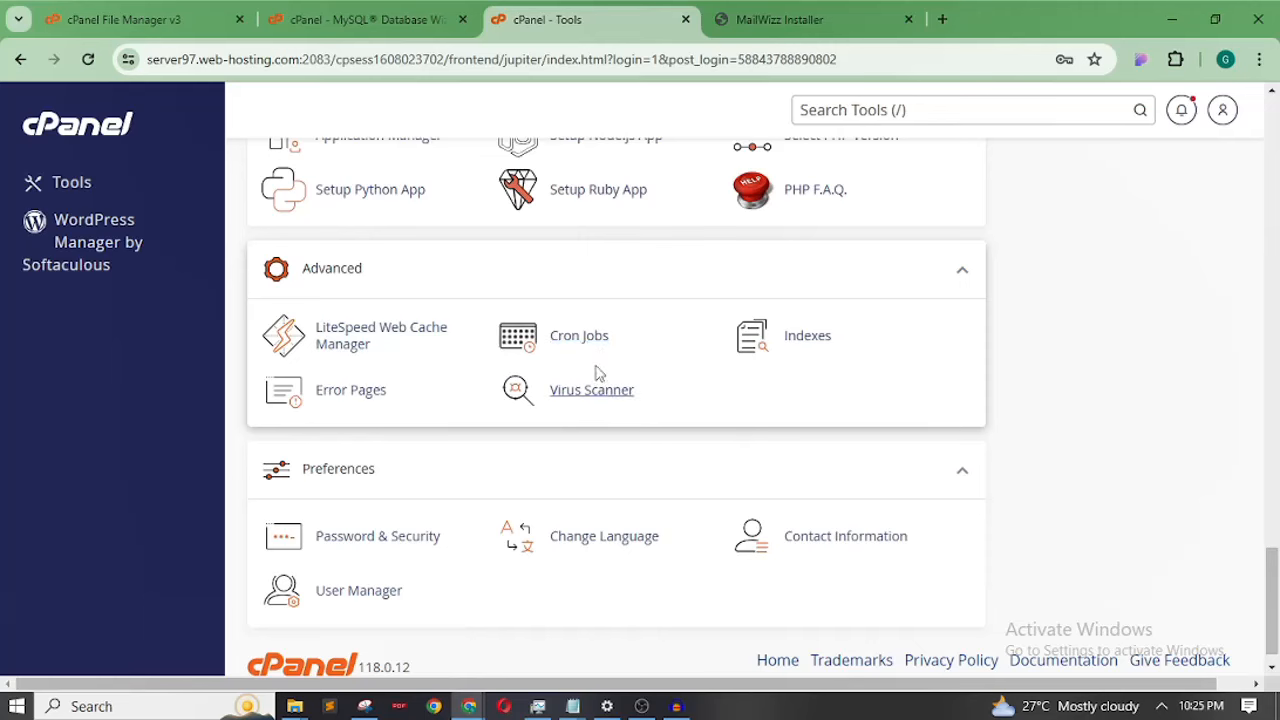
pyautogui.rightClick(580, 334)
pyautogui.click(622, 349)
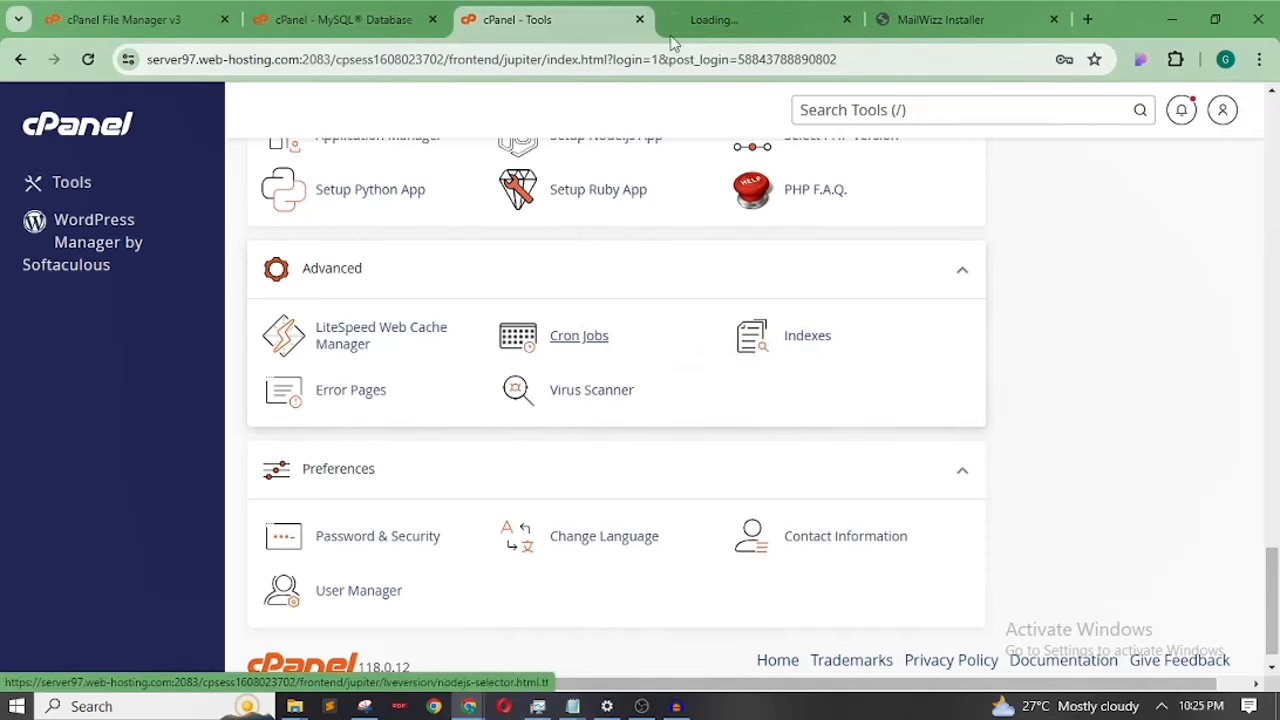
pyautogui.click(705, 20)
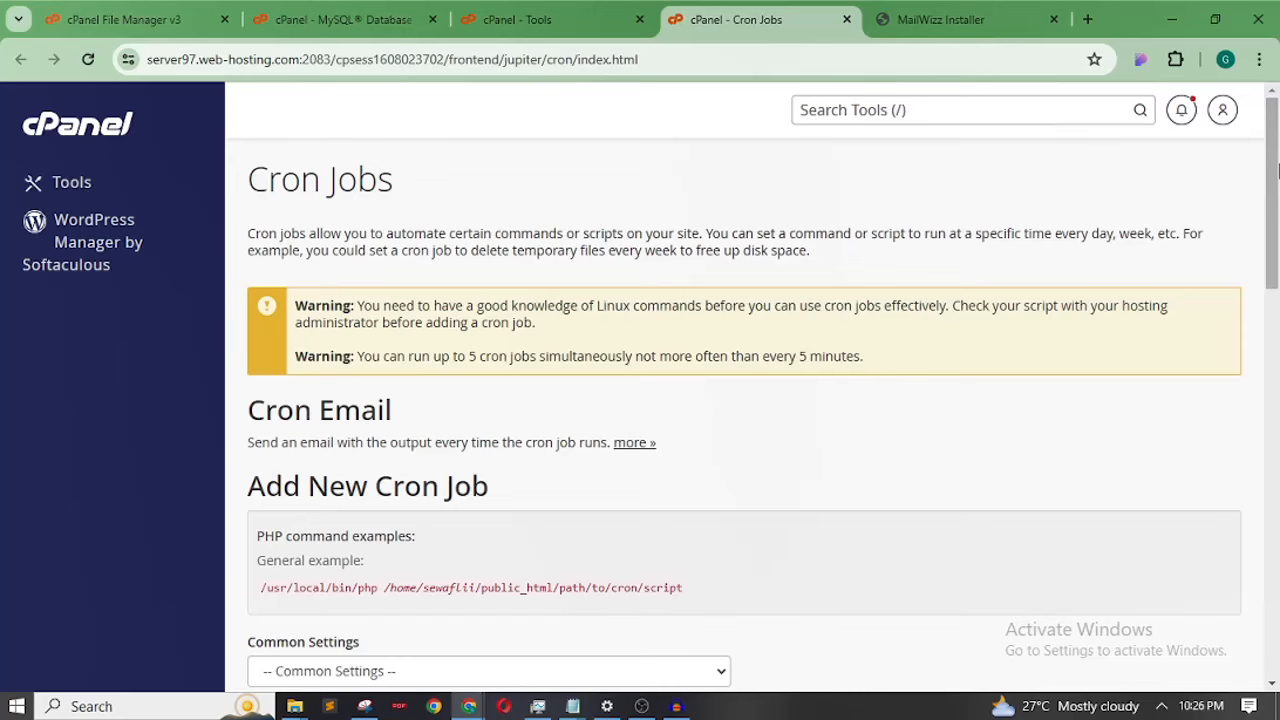
pyautogui.moveTo(1276, 172); pyautogui.dragTo(1276, 684)
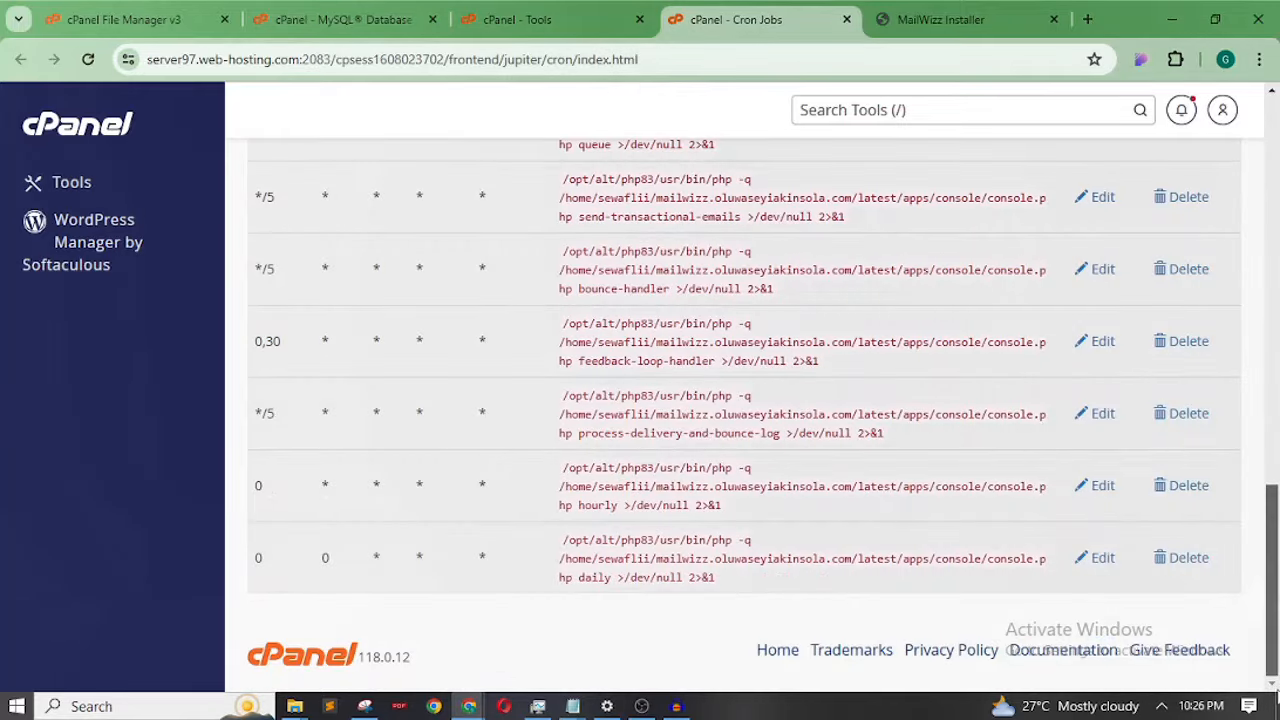
pyautogui.moveTo(1276, 563); pyautogui.dragTo(1276, 325)
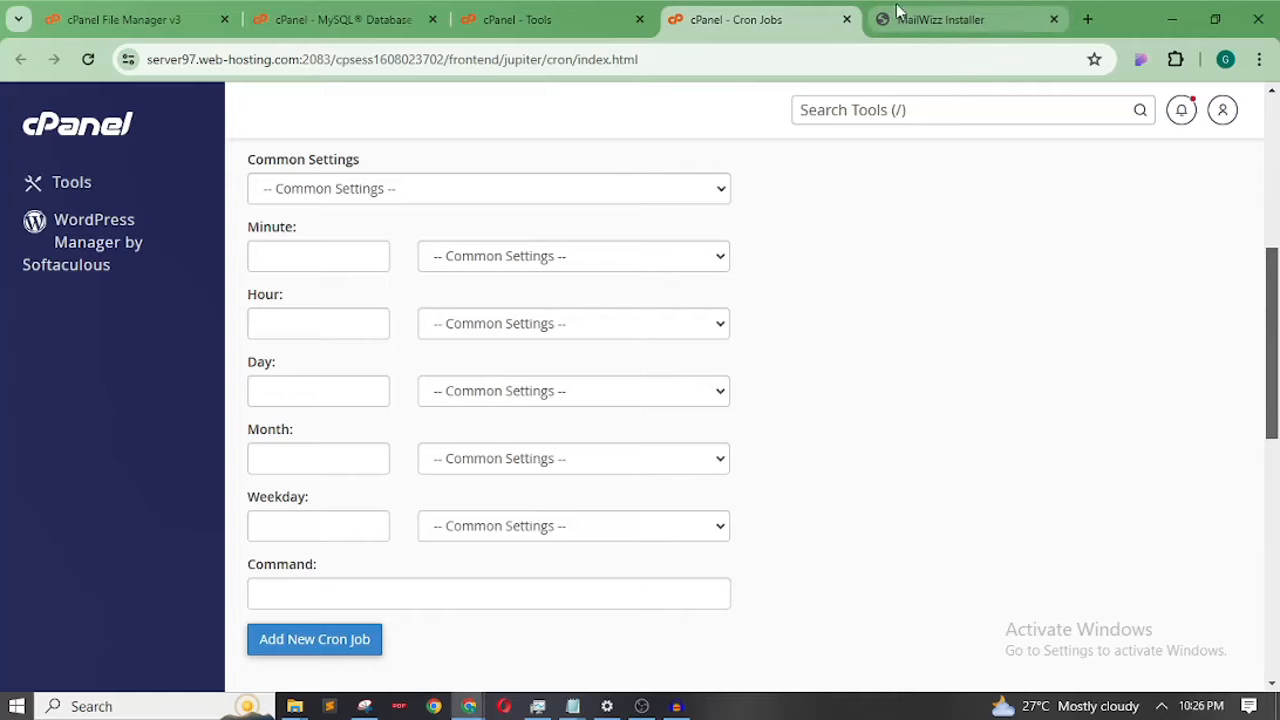
# Copy the send-campaigns cron command from the MailWizz installer
pyautogui.click(968, 20)
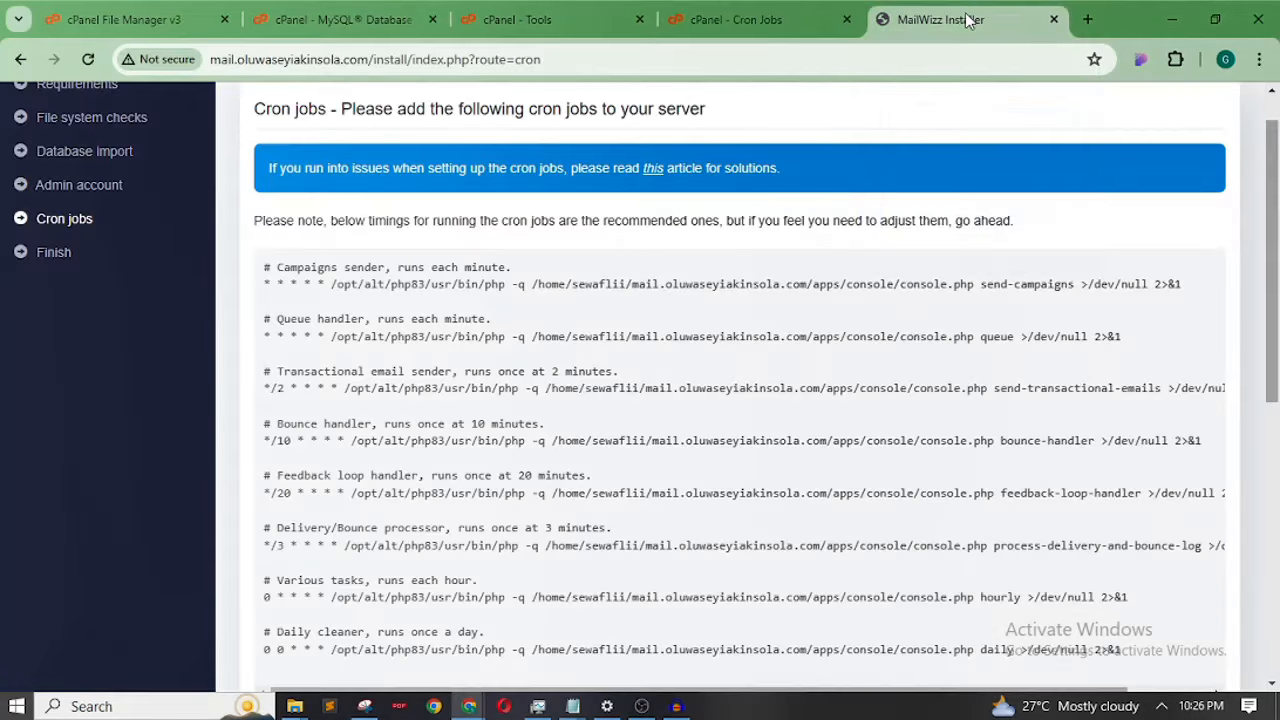
pyautogui.scroll(-1, 1276, 250)
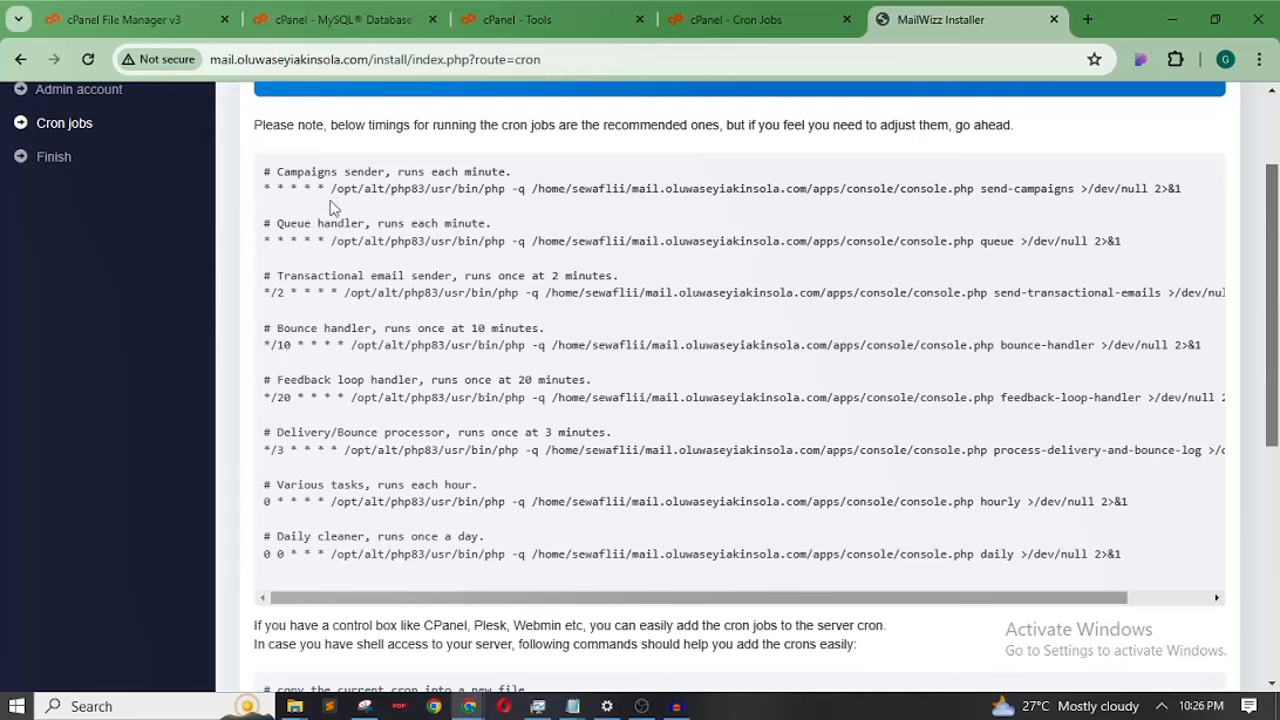
pyautogui.moveTo(332, 188)
pyautogui.mouseDown()
pyautogui.moveTo(412, 210)
pyautogui.moveTo(334, 190)
pyautogui.mouseUp()
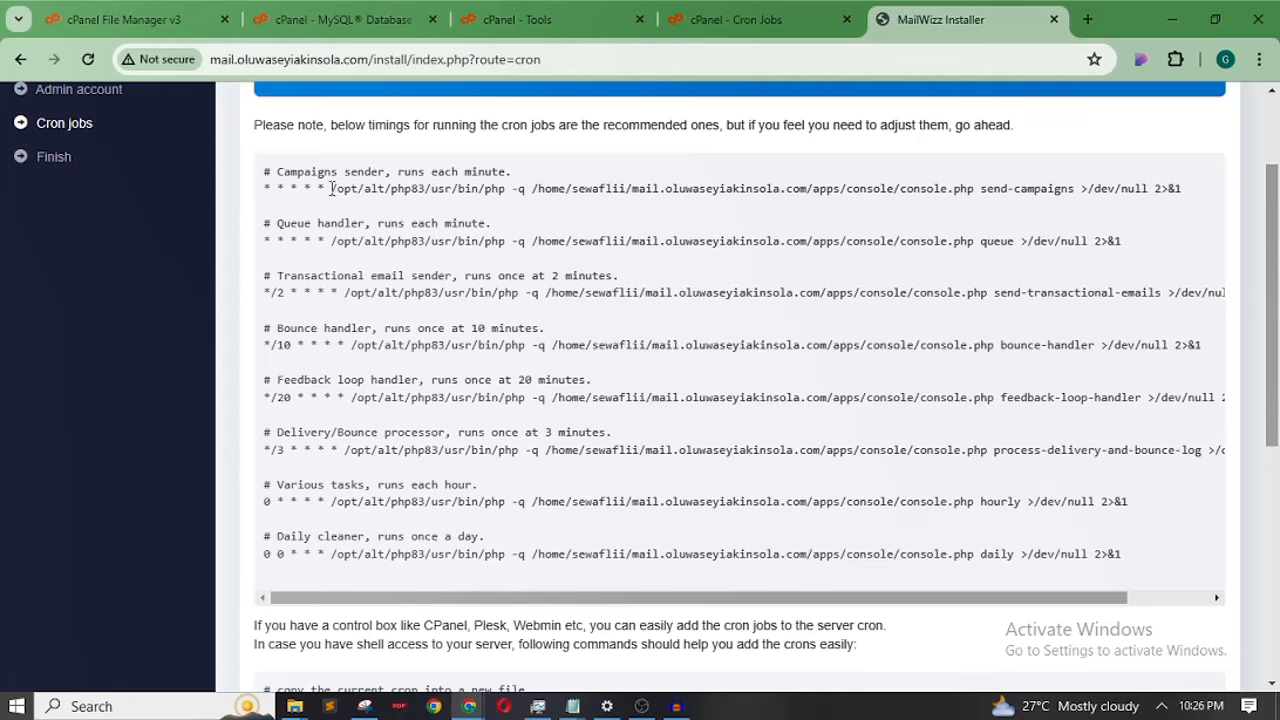
pyautogui.moveTo(334, 188); pyautogui.dragTo(1183, 190)
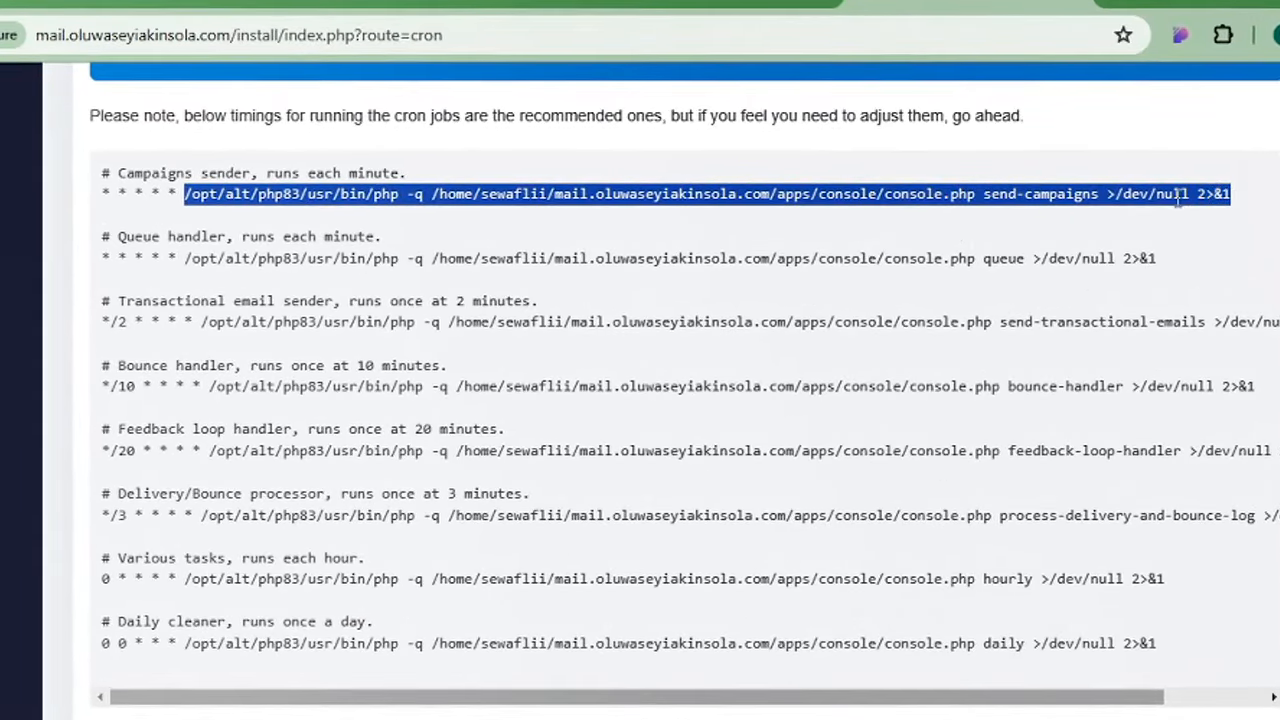
pyautogui.rightClick(1168, 202)
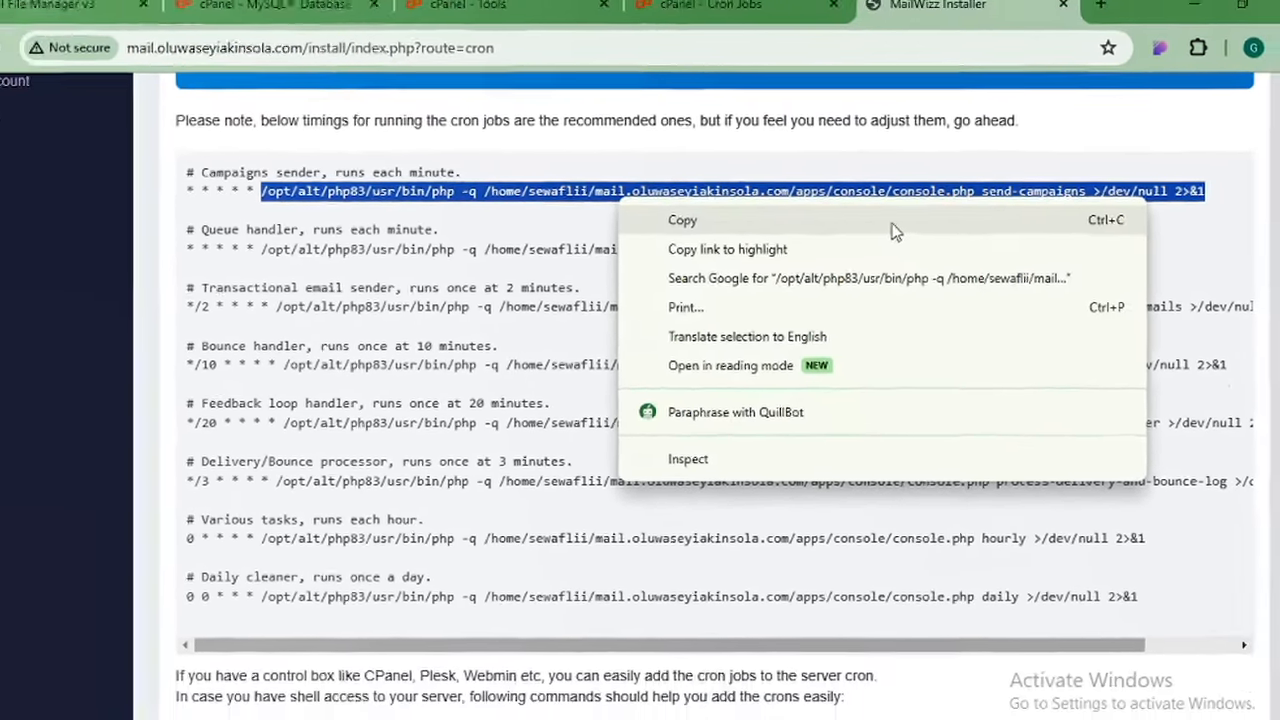
pyautogui.click(889, 243)
# Add a Once Per Five Minutes cron job with the pasted send-campaigns command
pyautogui.click(745, 19)
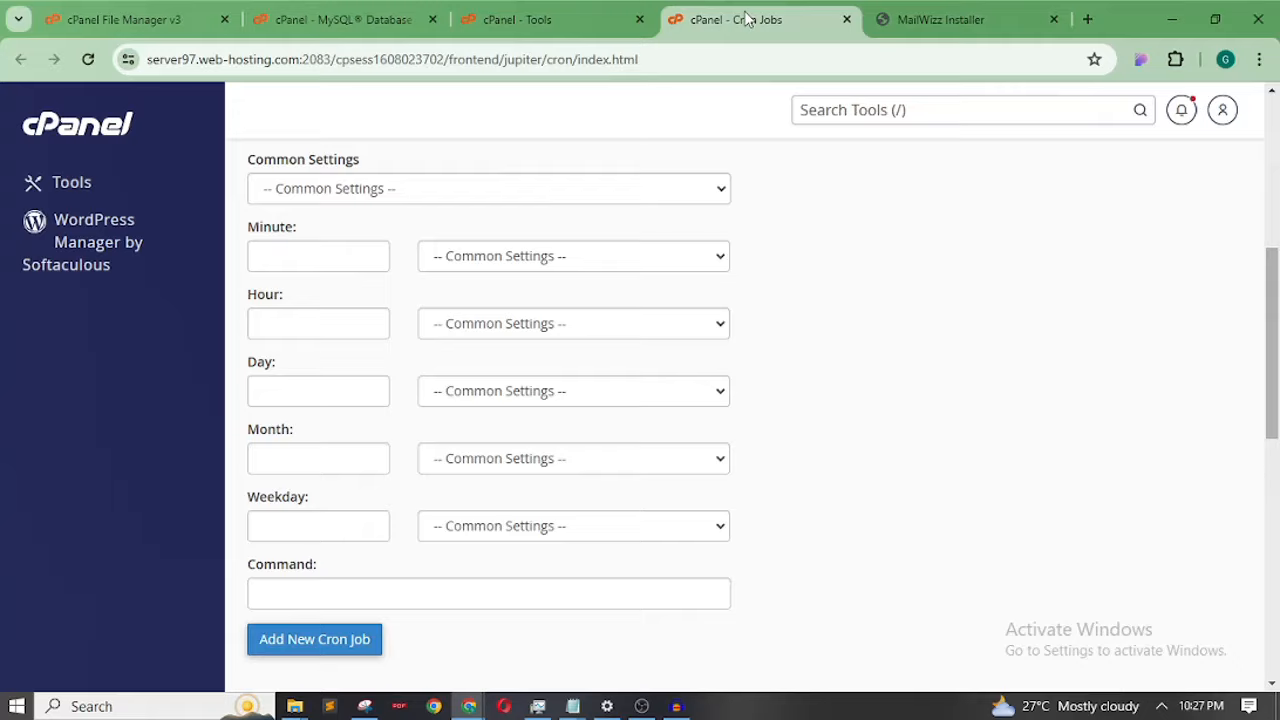
pyautogui.click(918, 22)
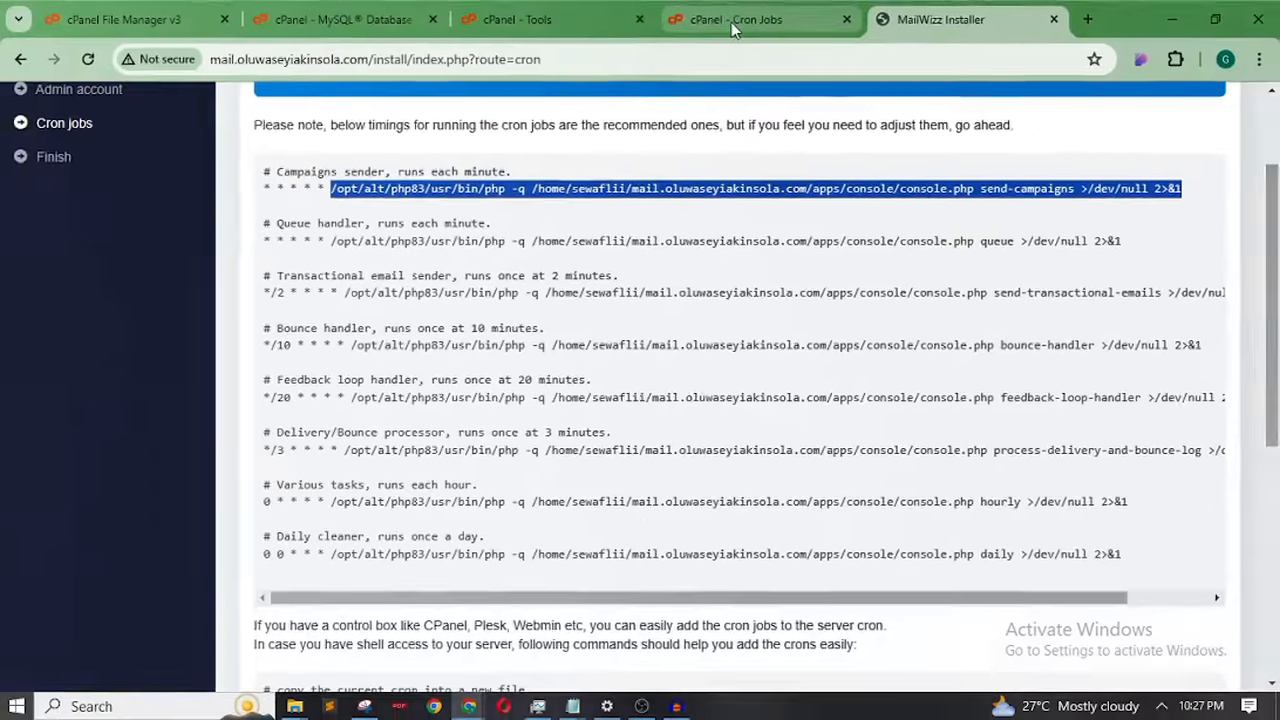
pyautogui.click(731, 22)
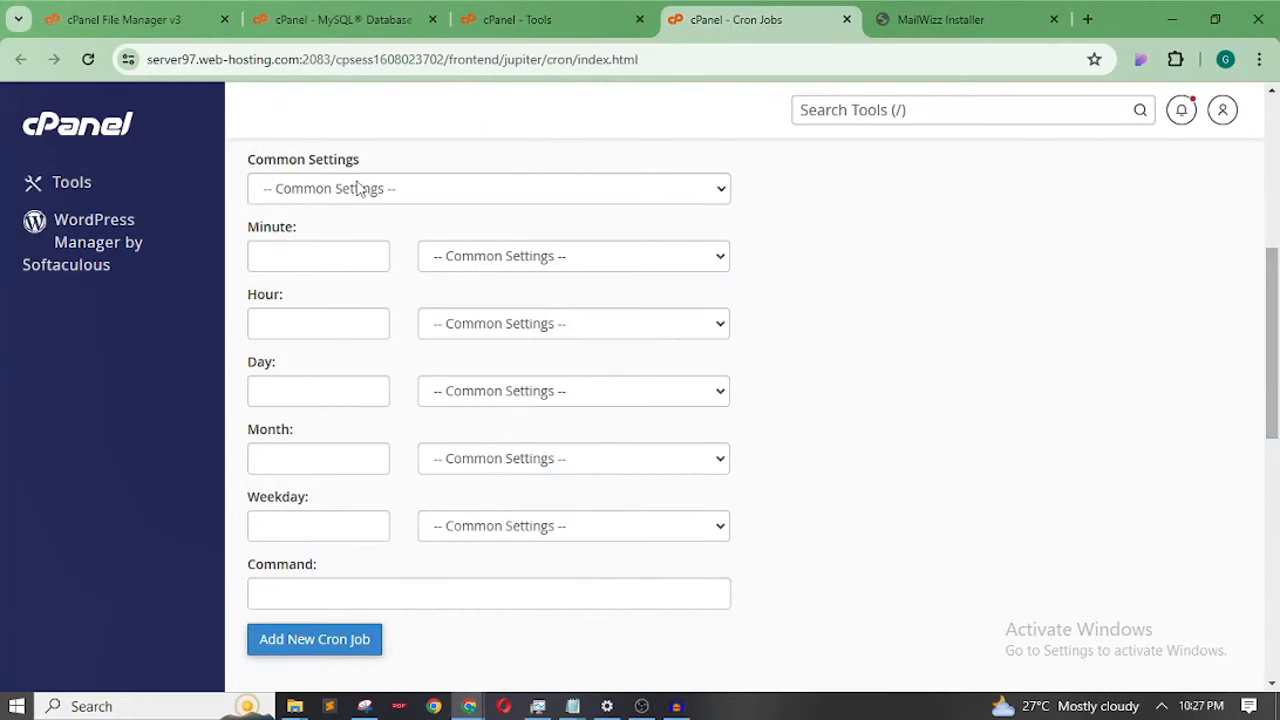
pyautogui.click(597, 200)
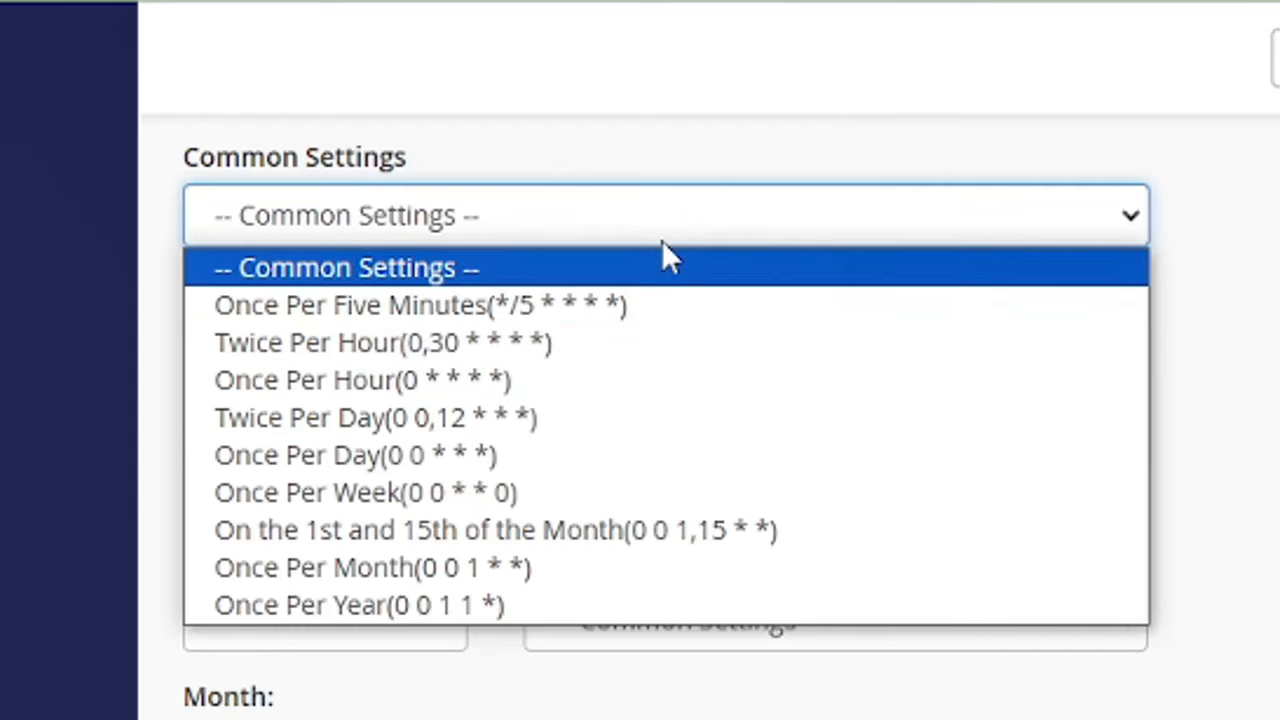
pyautogui.click(770, 218)
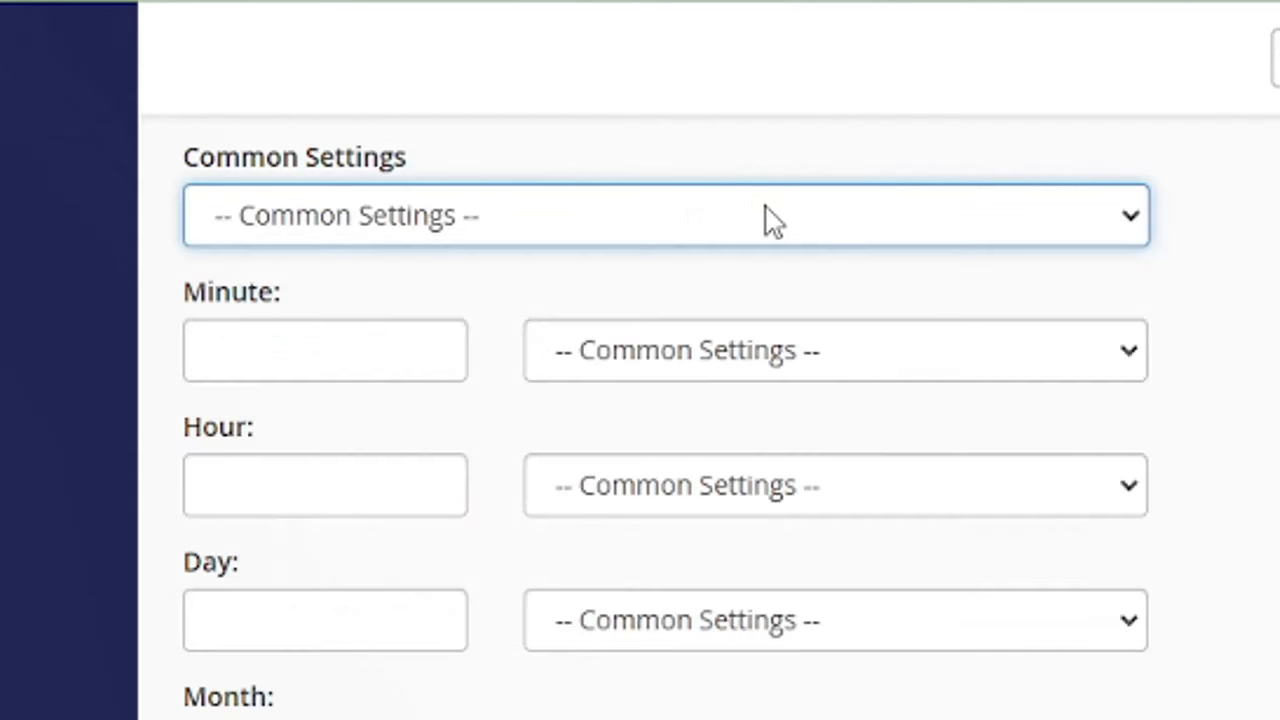
pyautogui.click(770, 218)
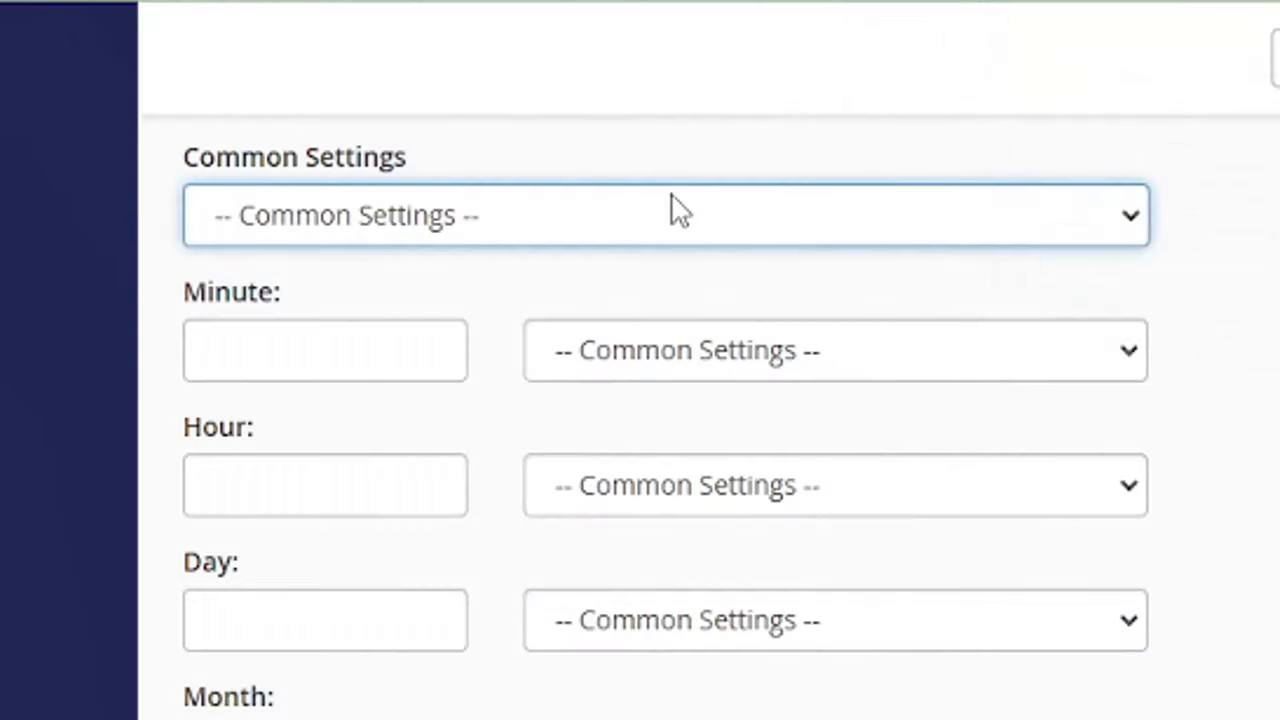
pyautogui.click(677, 210)
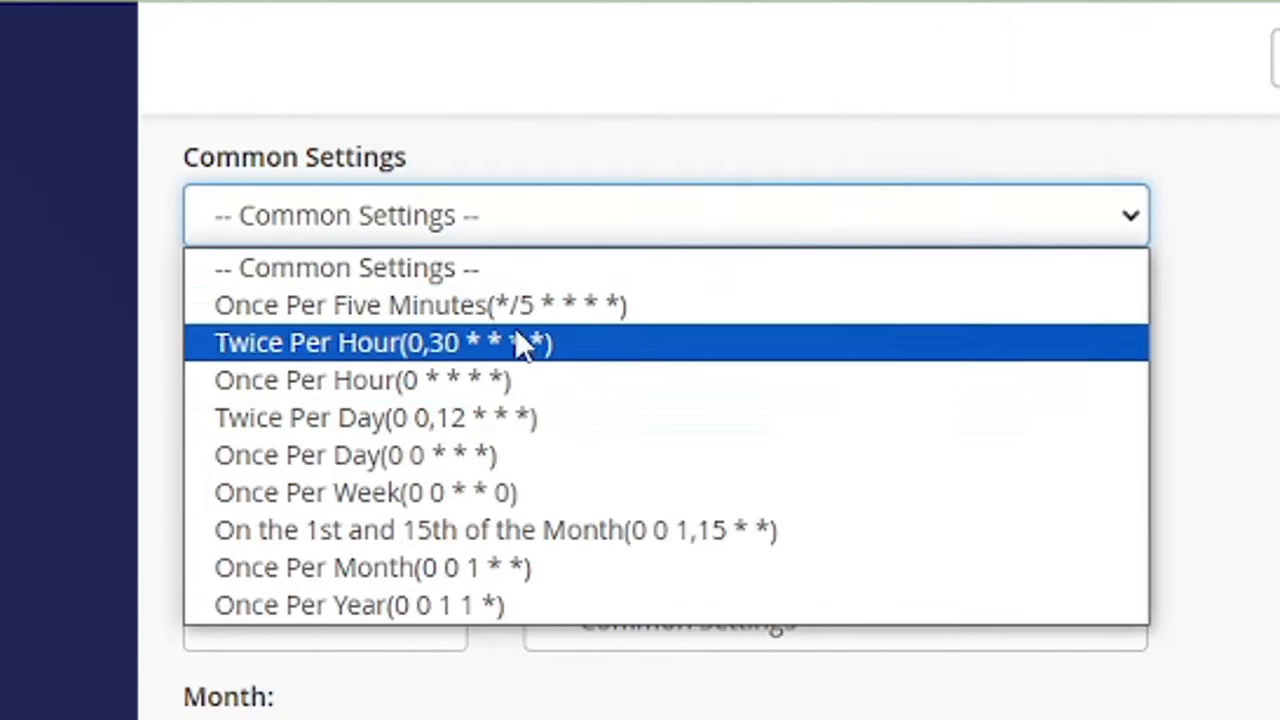
pyautogui.click(457, 302)
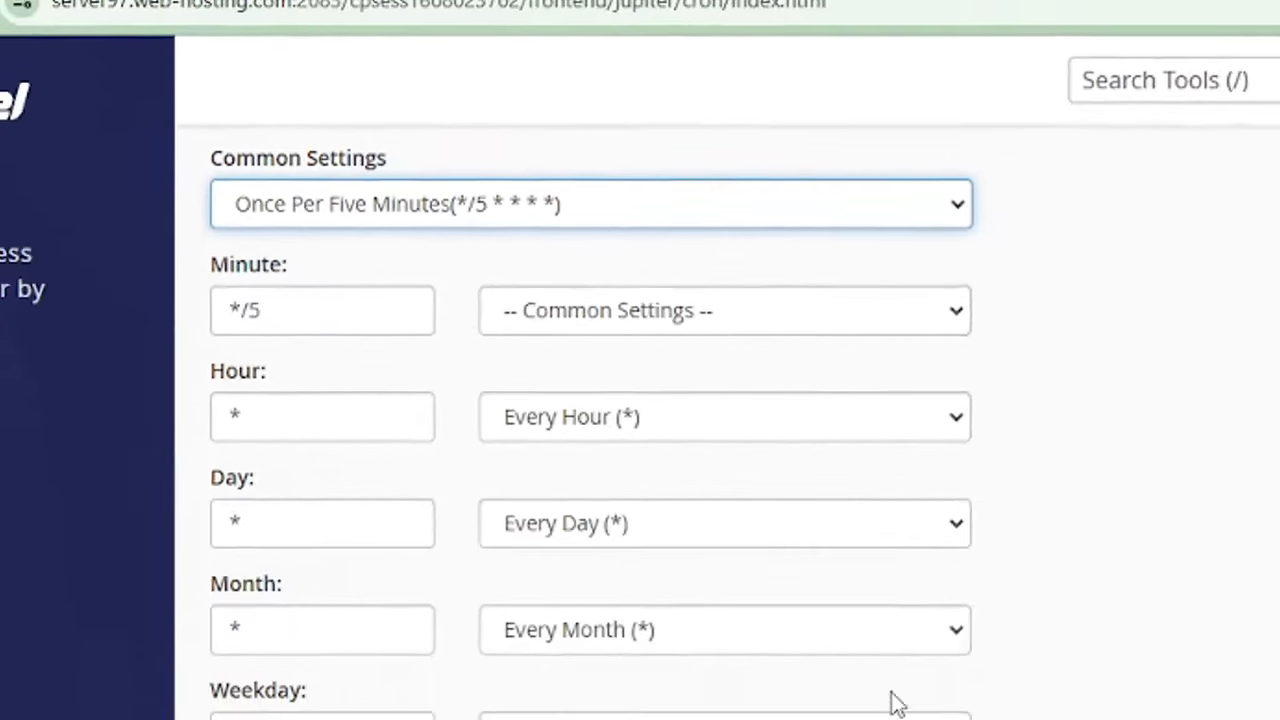
pyautogui.scroll(-2, 1053, 550)
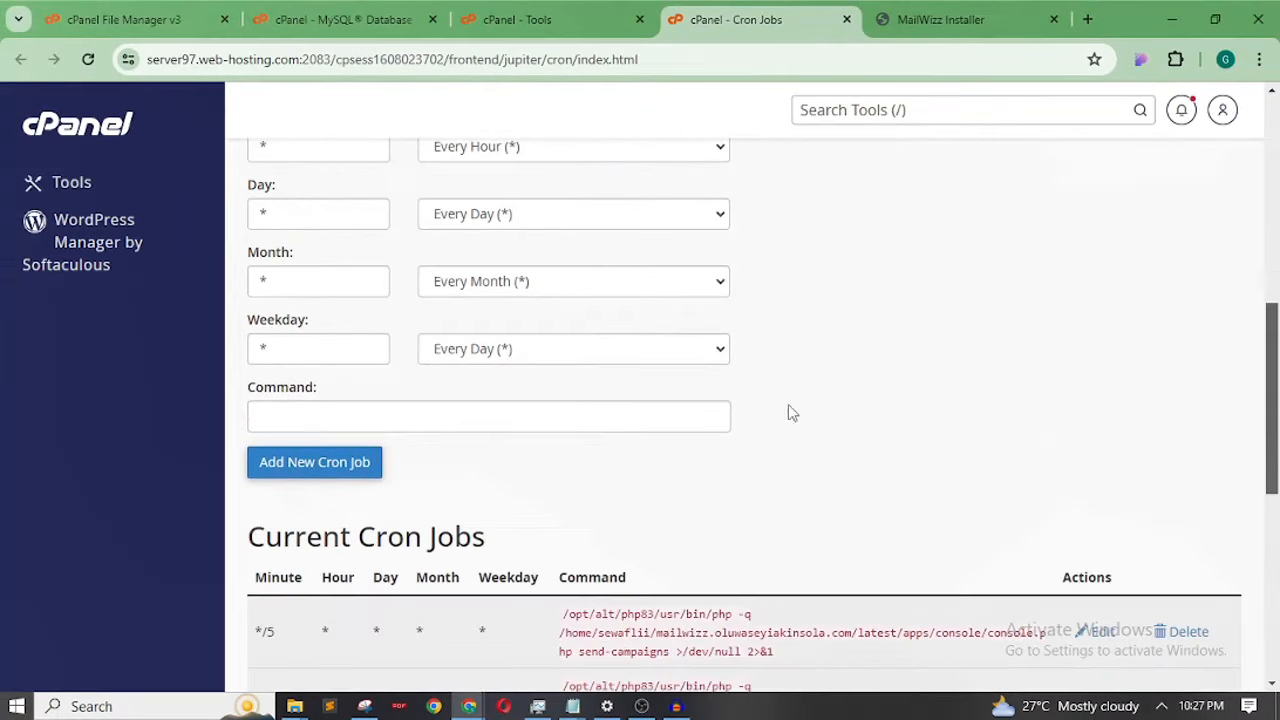
pyautogui.click(299, 411)
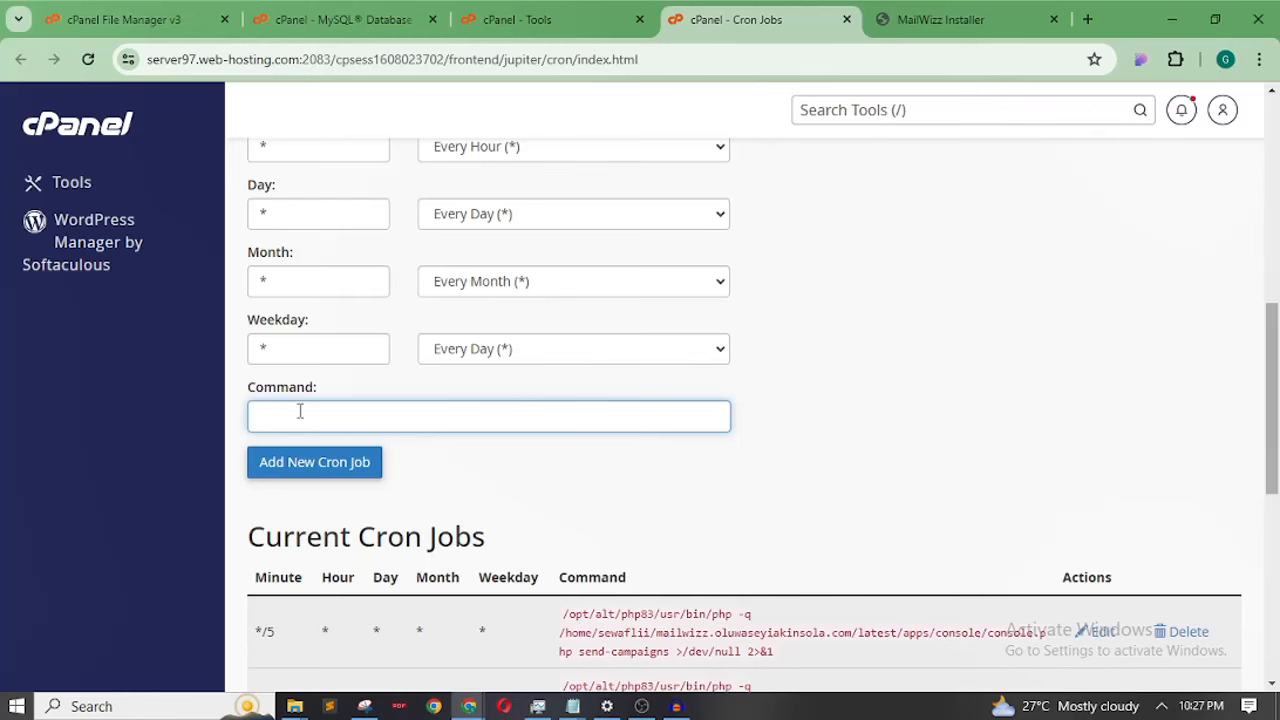
pyautogui.hotkey('ctrl', 'v')
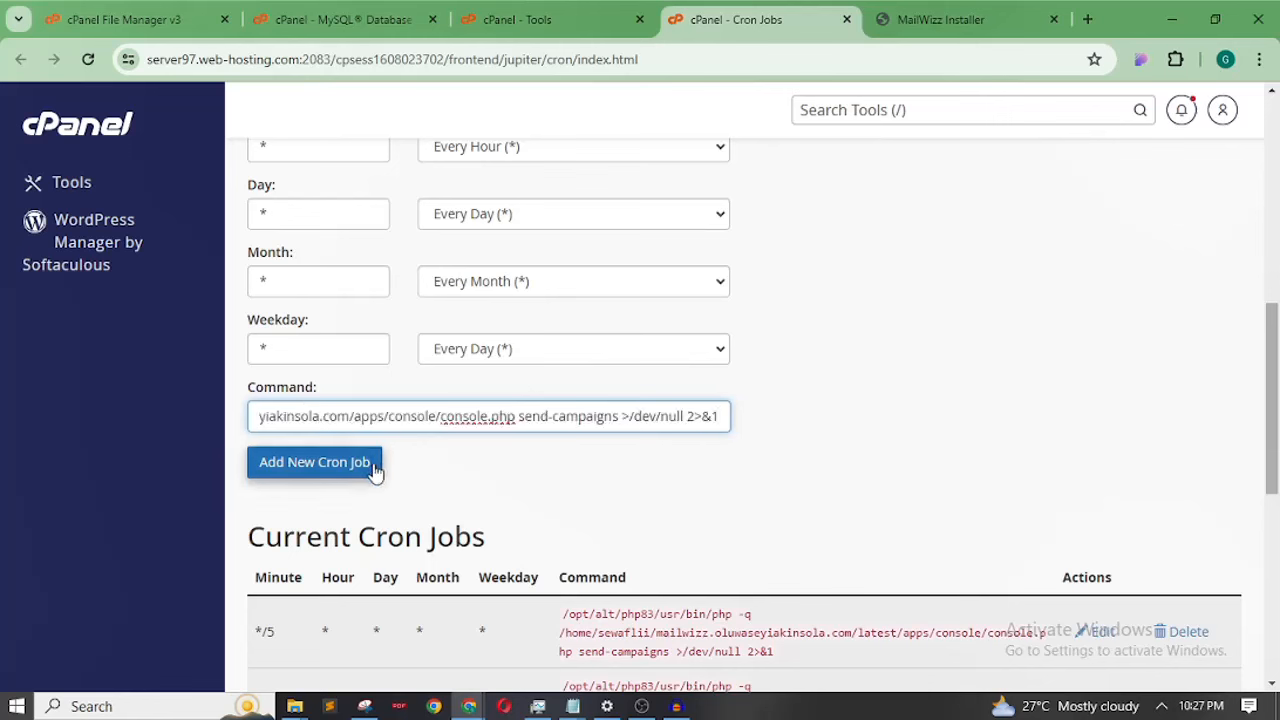
pyautogui.click(347, 468)
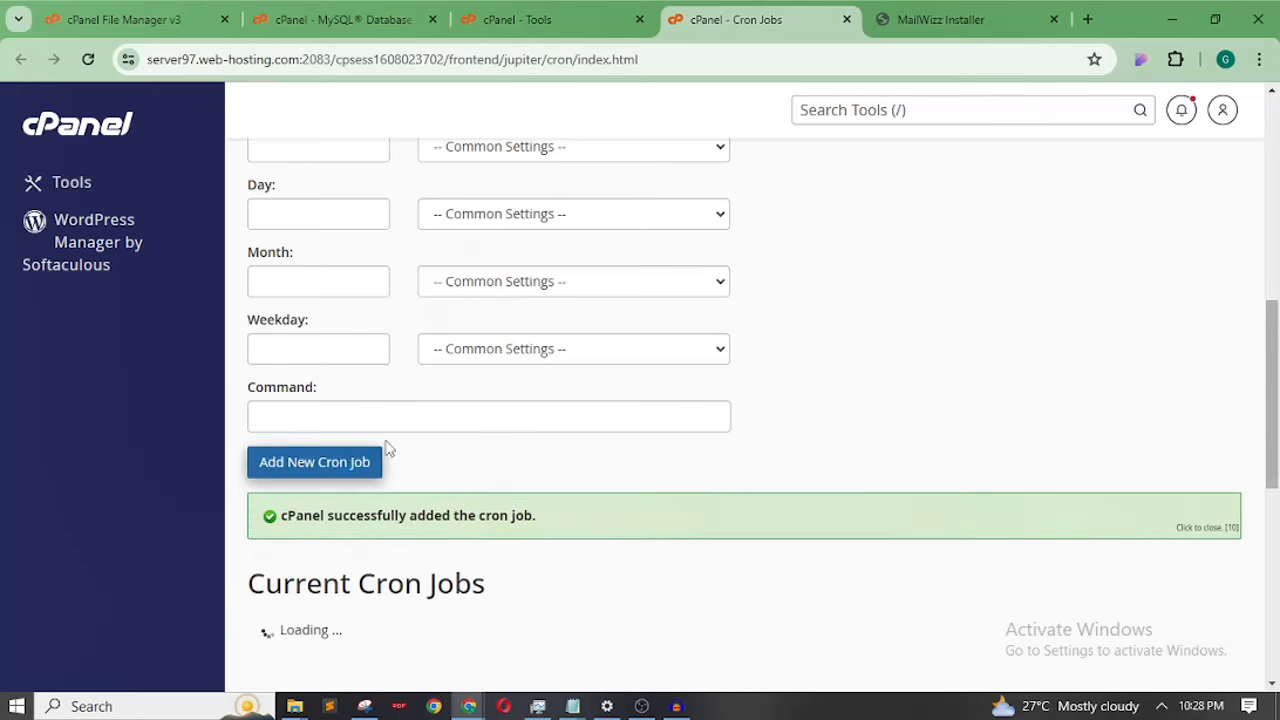
# Copy the queue handler command from the installer's cron list
pyautogui.moveTo(1276, 343); pyautogui.dragTo(1276, 256)
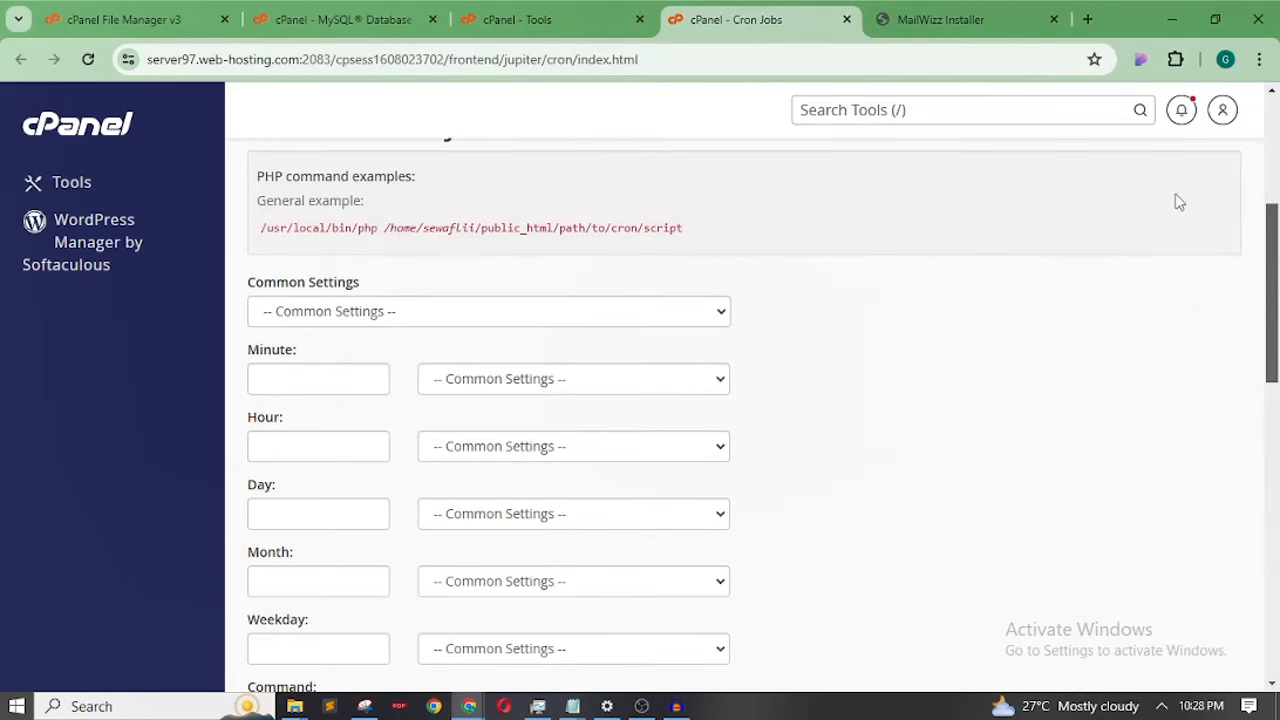
pyautogui.click(950, 19)
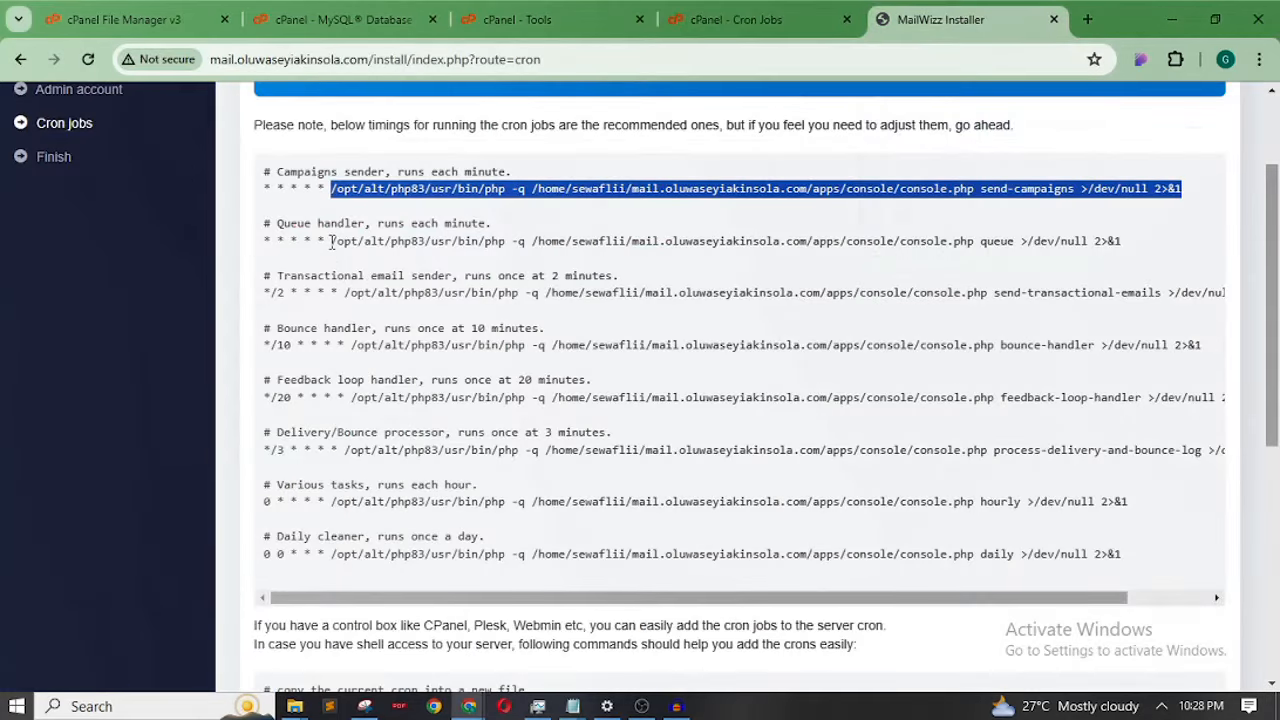
pyautogui.moveTo(331, 243); pyautogui.dragTo(1046, 251)
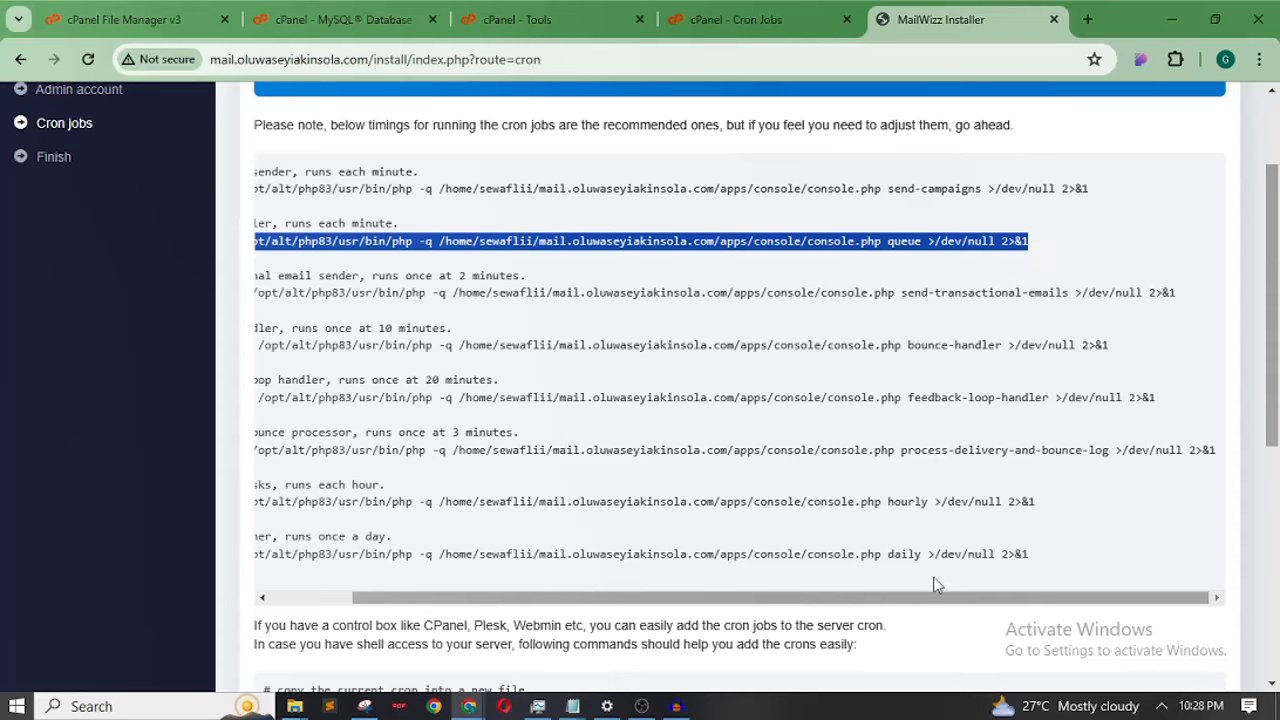
pyautogui.moveTo(934, 599); pyautogui.dragTo(740, 602)
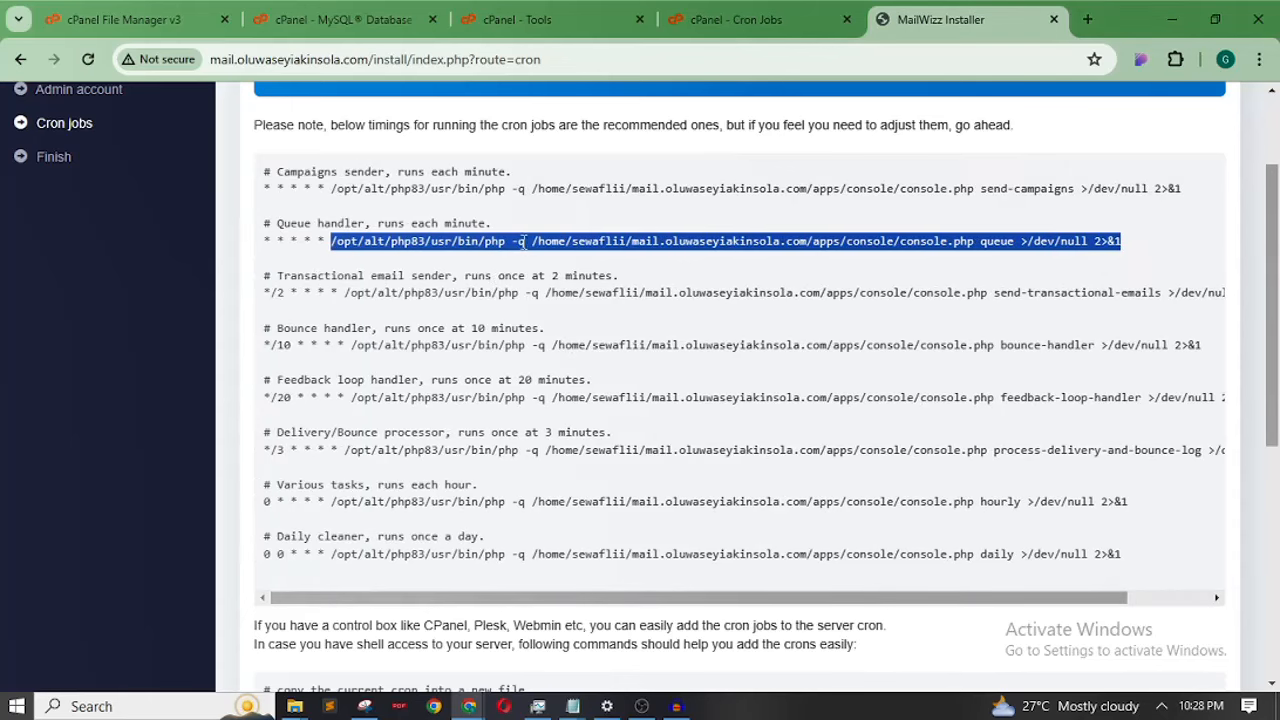
pyautogui.rightClick(562, 247)
pyautogui.click(592, 255)
# Add a Once Per Five Minutes cron job with the pasted queue command
pyautogui.click(787, 13)
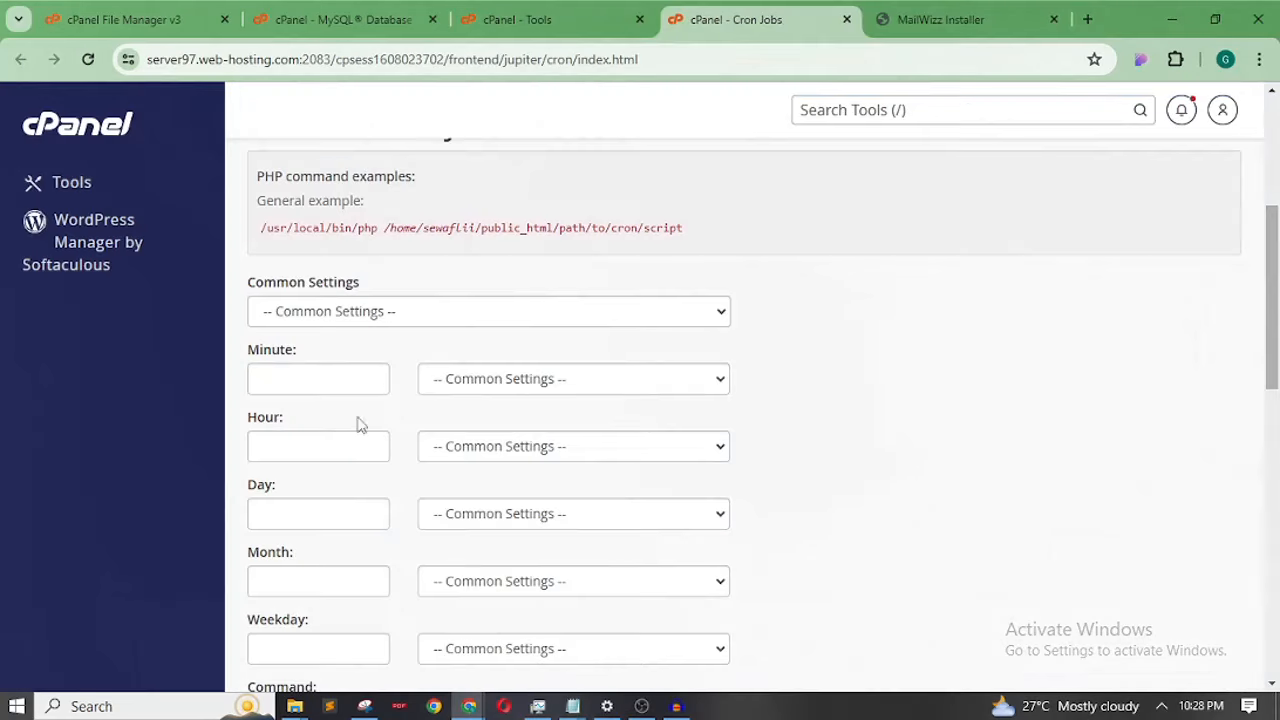
pyautogui.click(467, 322)
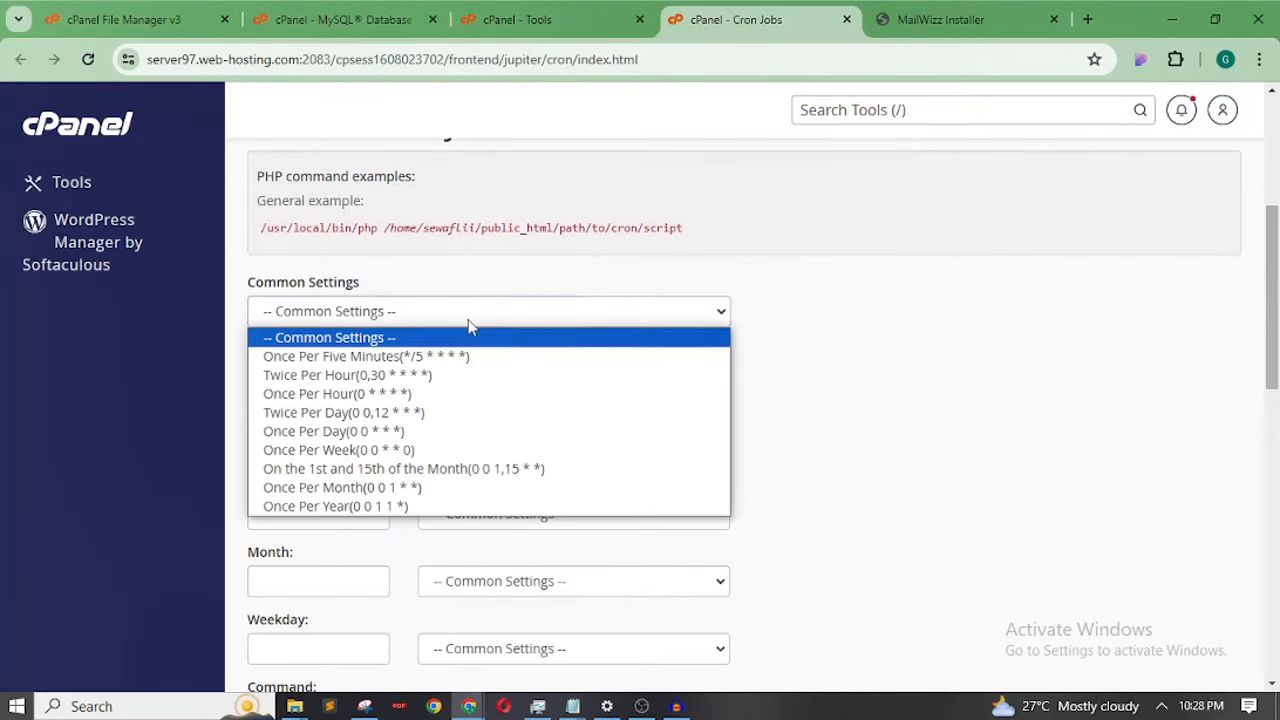
pyautogui.press('Escape')
pyautogui.click(354, 358)
pyautogui.moveTo(1273, 277); pyautogui.dragTo(1245, 372)
pyautogui.click(525, 386)
pyautogui.hotkey('ctrl', 'v')
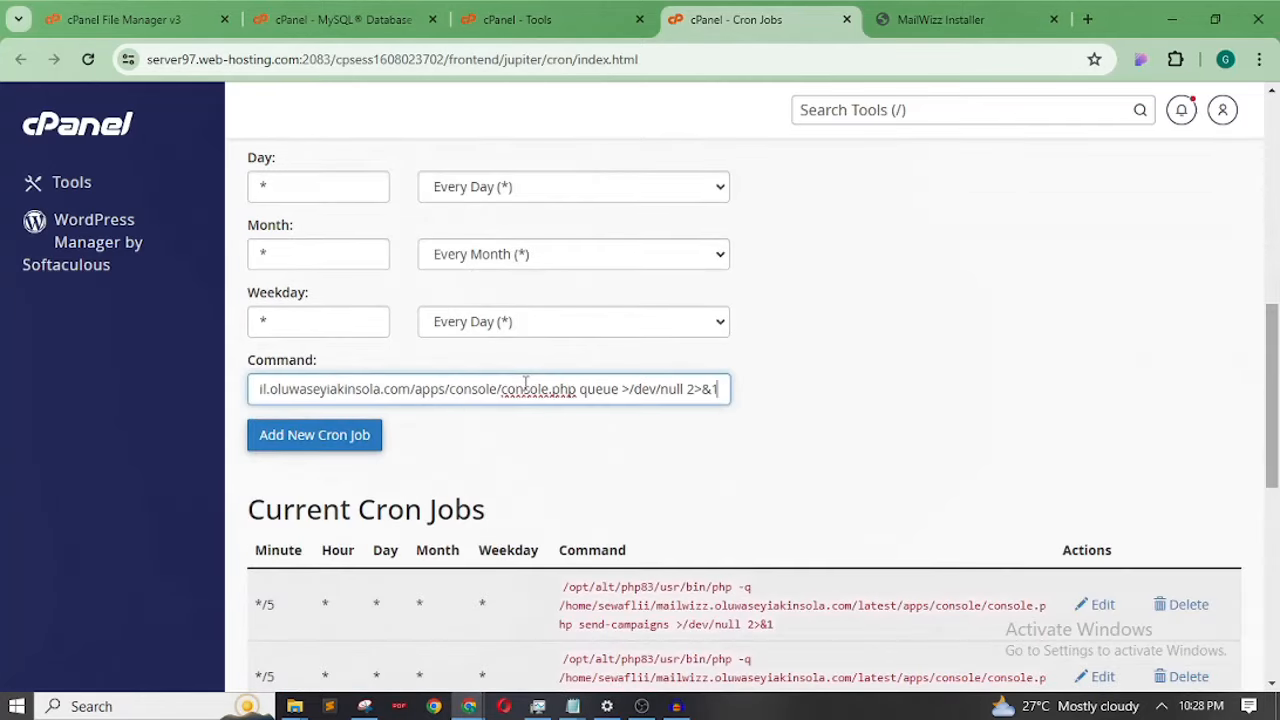
pyautogui.click(344, 434)
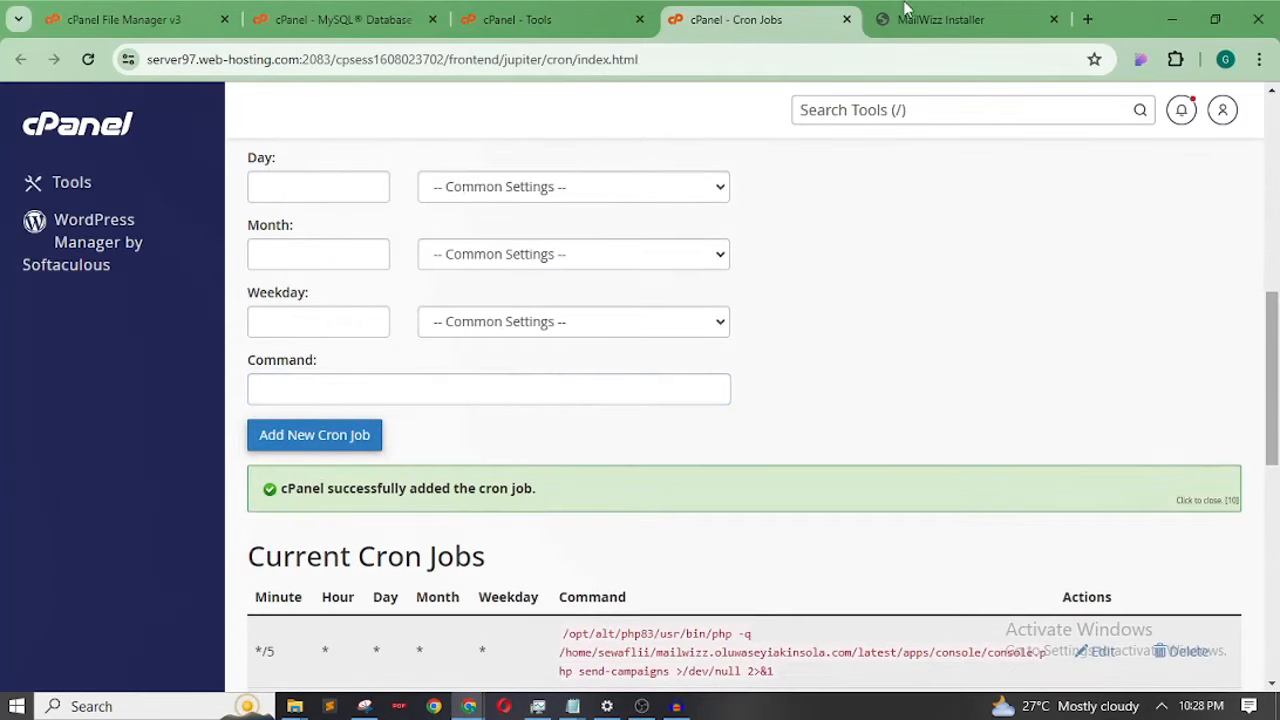
# Copy the send-transactional-emails command from the installer
pyautogui.click(912, 18)
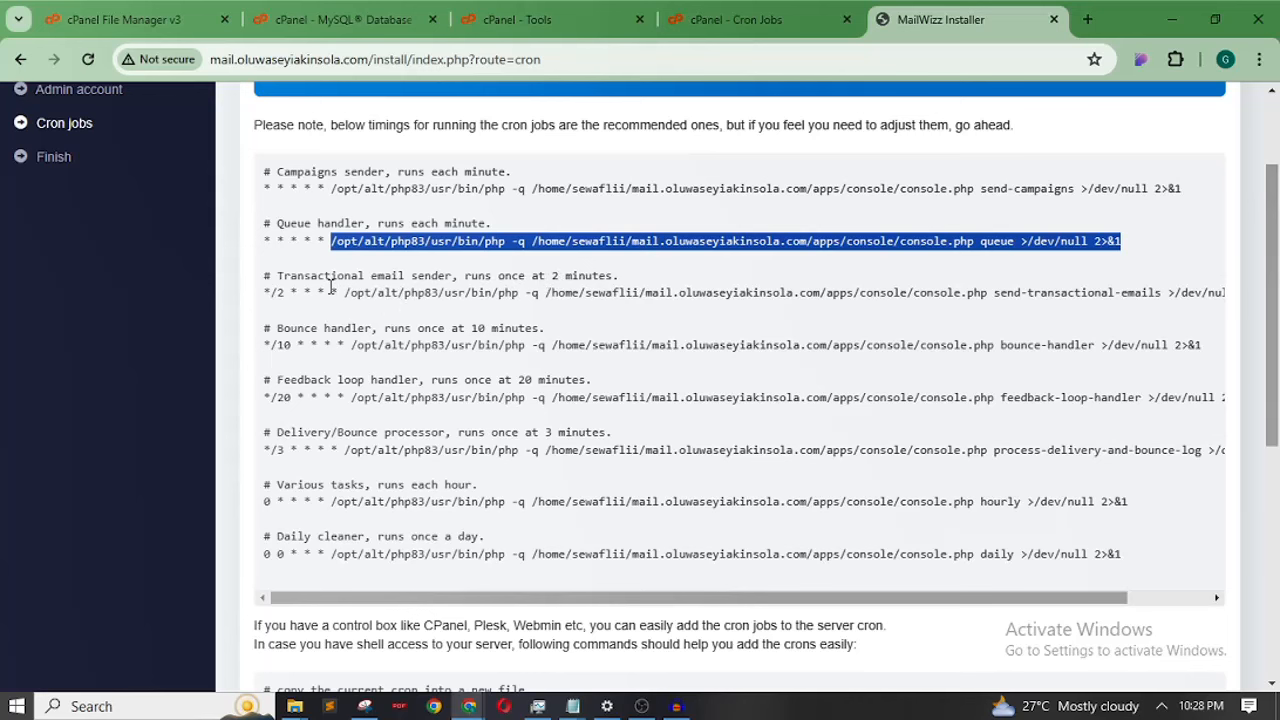
pyautogui.moveTo(345, 292); pyautogui.dragTo(1188, 305)
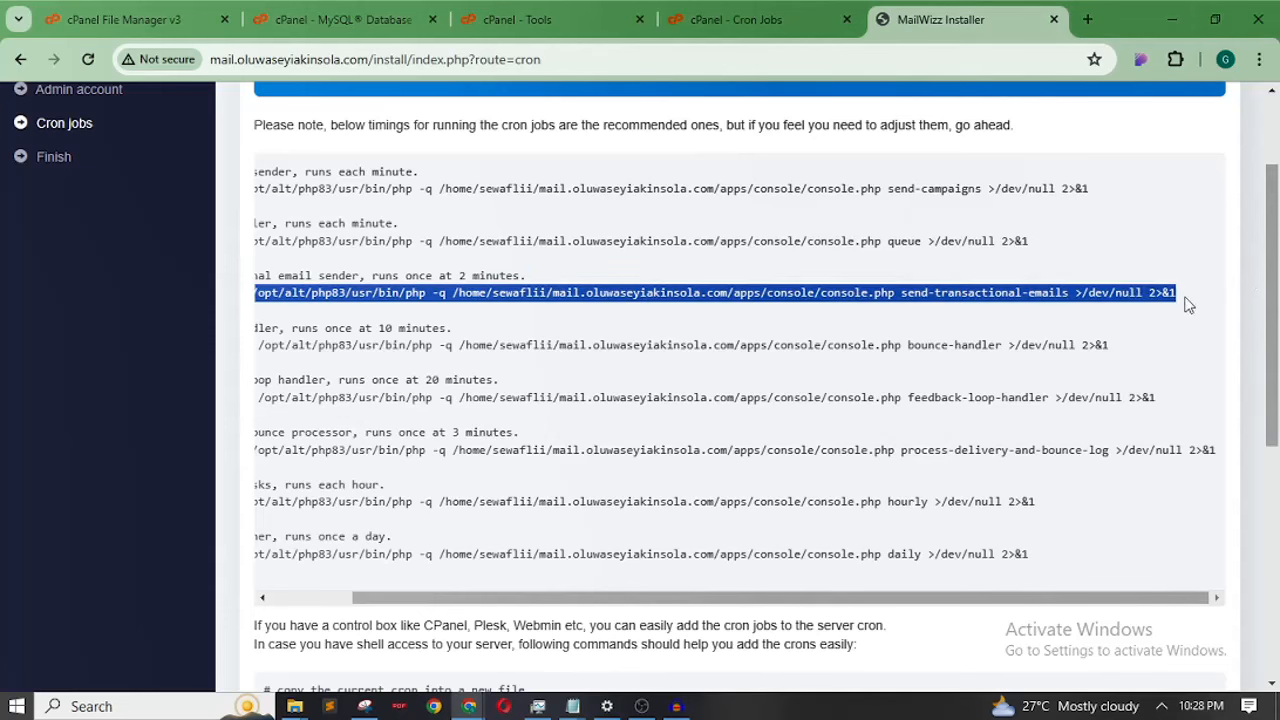
pyautogui.rightClick(1131, 292)
pyautogui.click(994, 313)
# Add a Once Per Five Minutes cron job with the pasted transactional-emails command
pyautogui.click(714, 19)
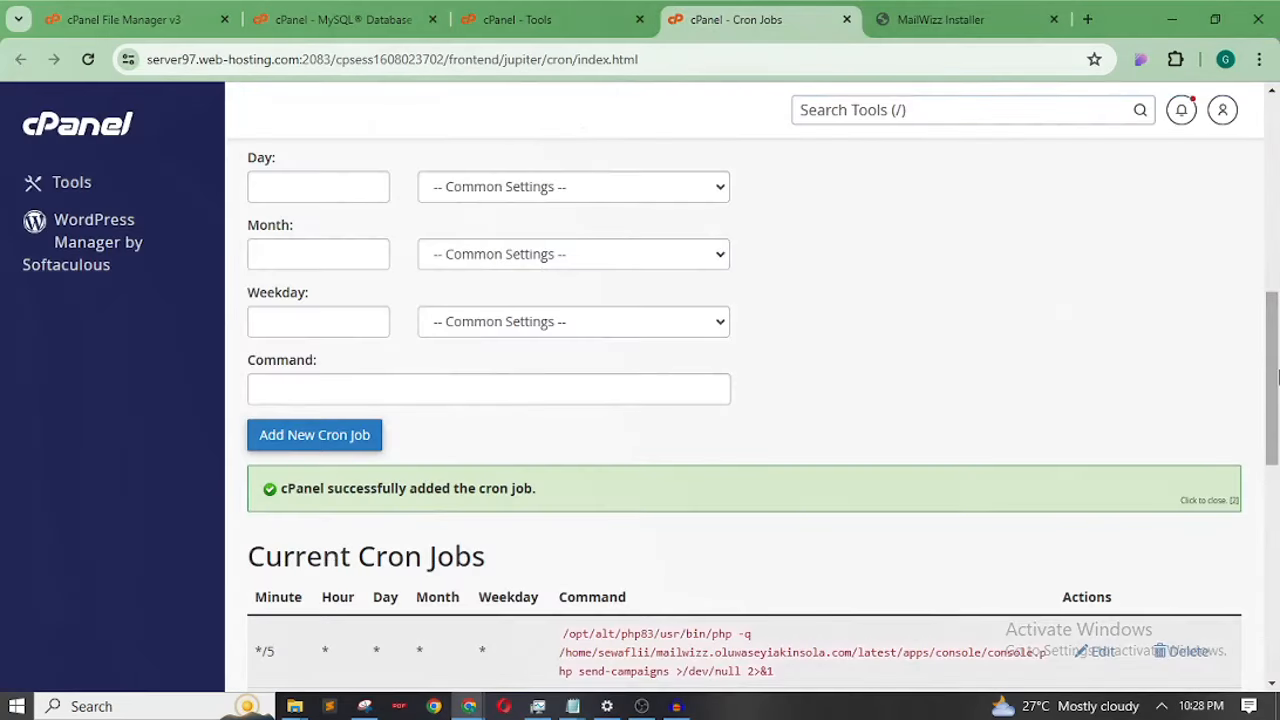
pyautogui.moveTo(1277, 375); pyautogui.dragTo(1275, 287)
pyautogui.click(597, 312)
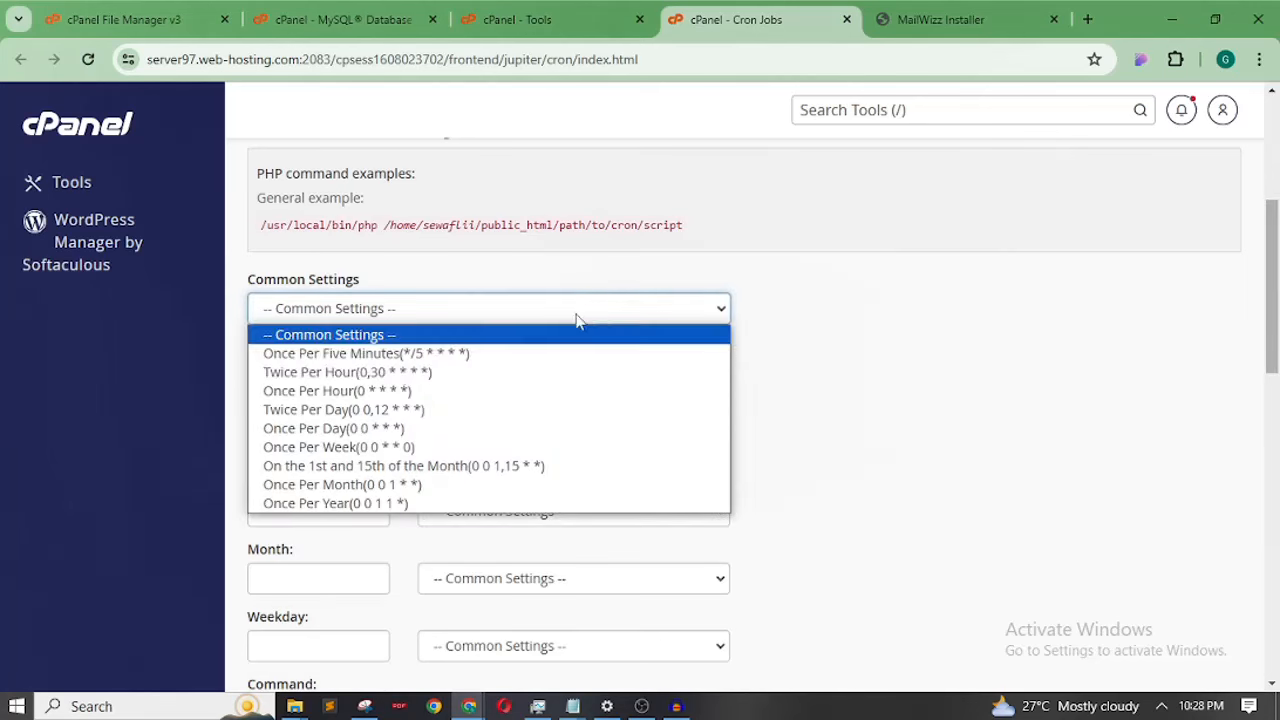
pyautogui.click(366, 353)
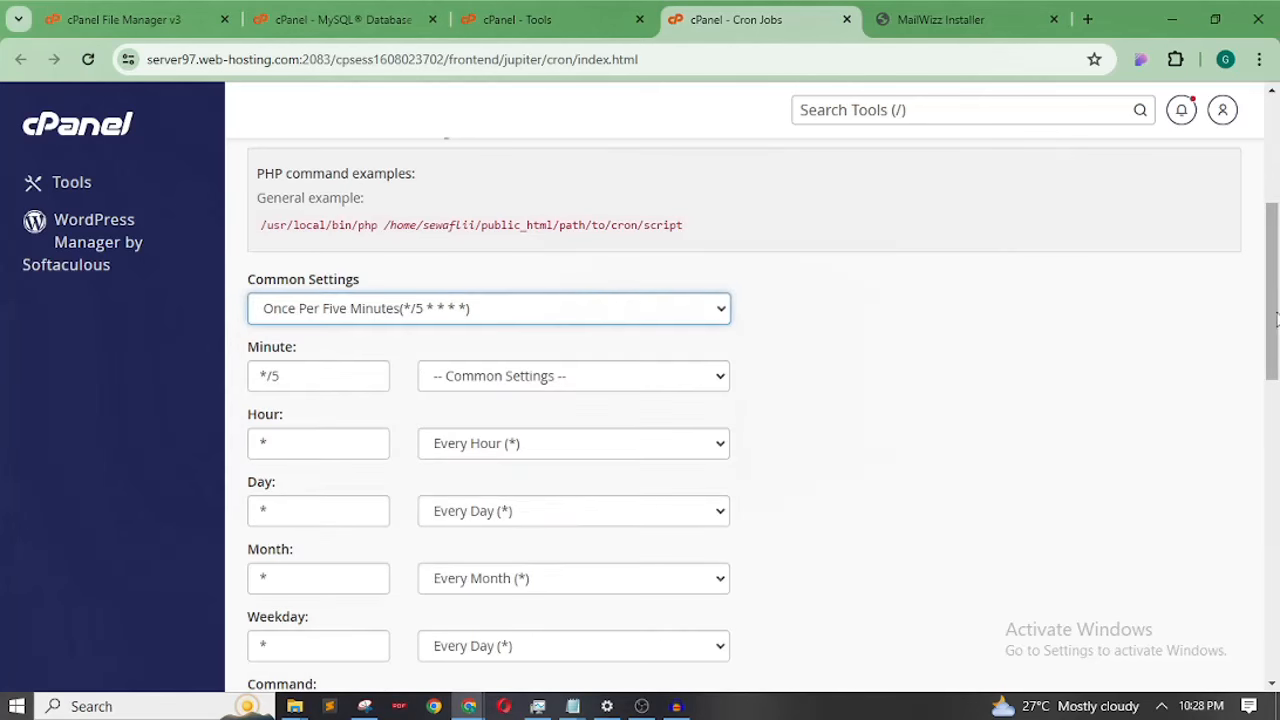
pyautogui.scroll(-4, 571, 300)
pyautogui.click(548, 285)
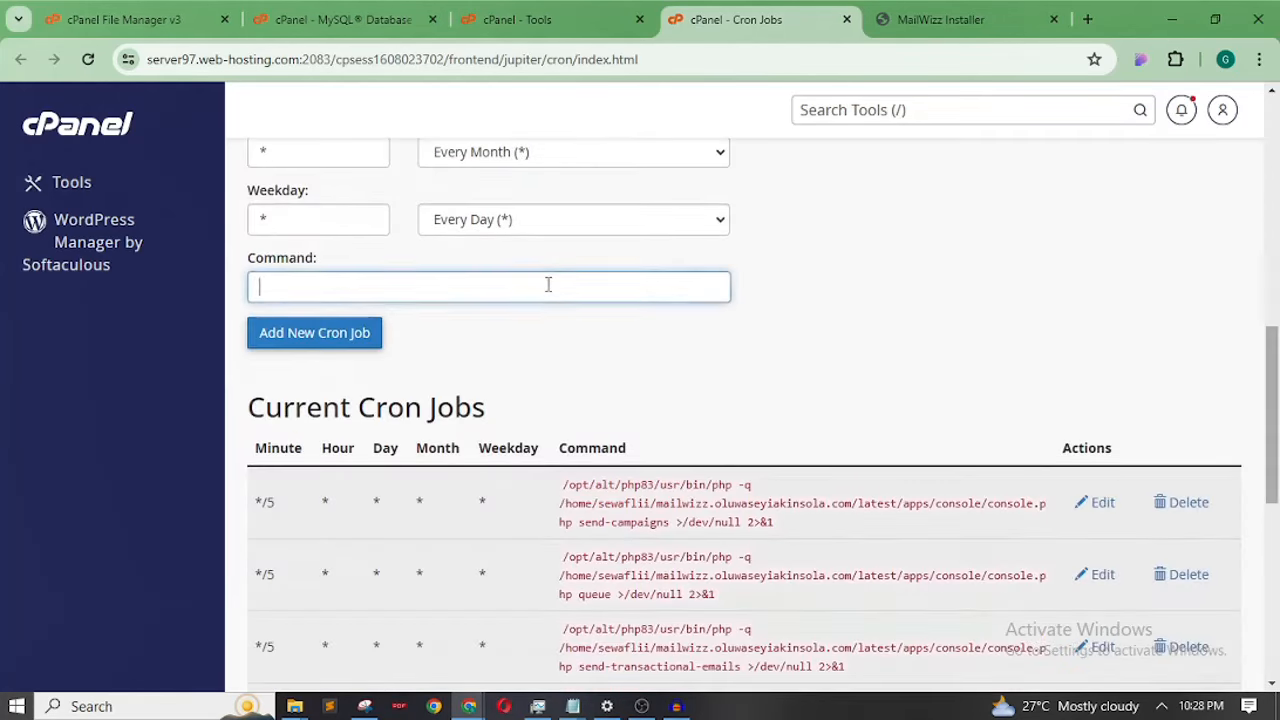
pyautogui.hotkey('ctrl', 'v')
pyautogui.click(337, 335)
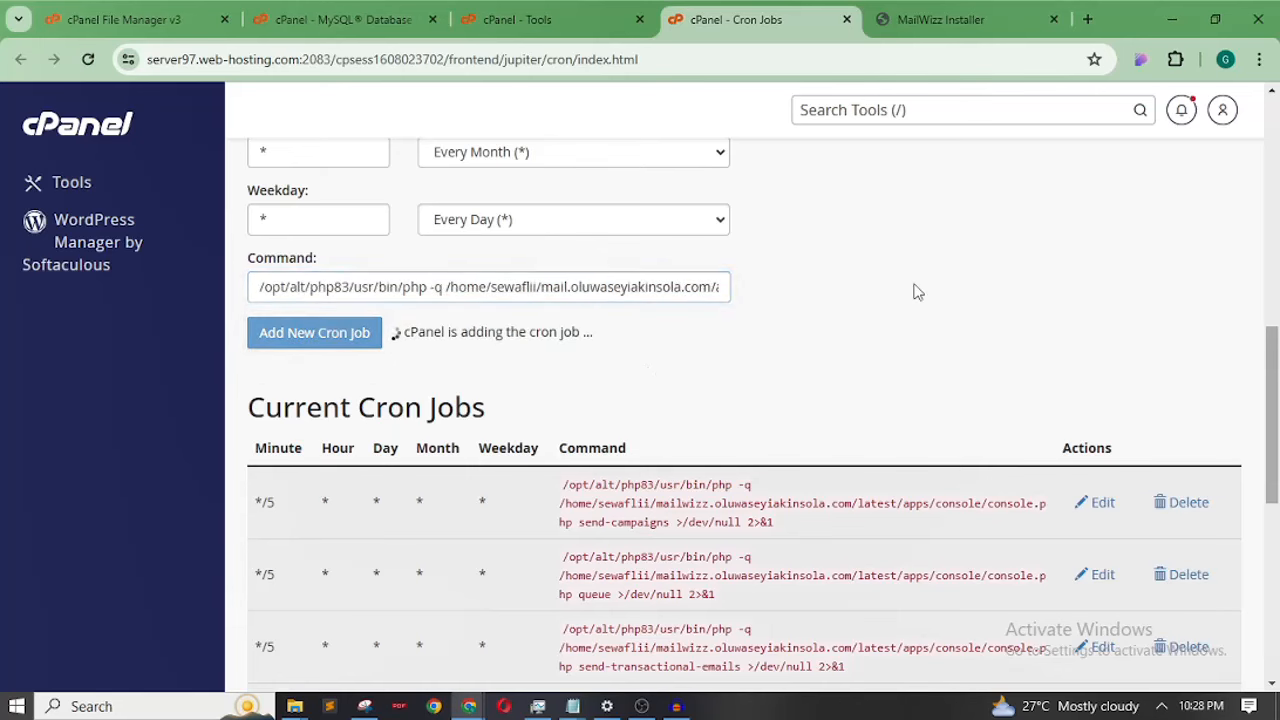
# Copy the bounce-handler command from the installer's cron list
pyautogui.click(950, 19)
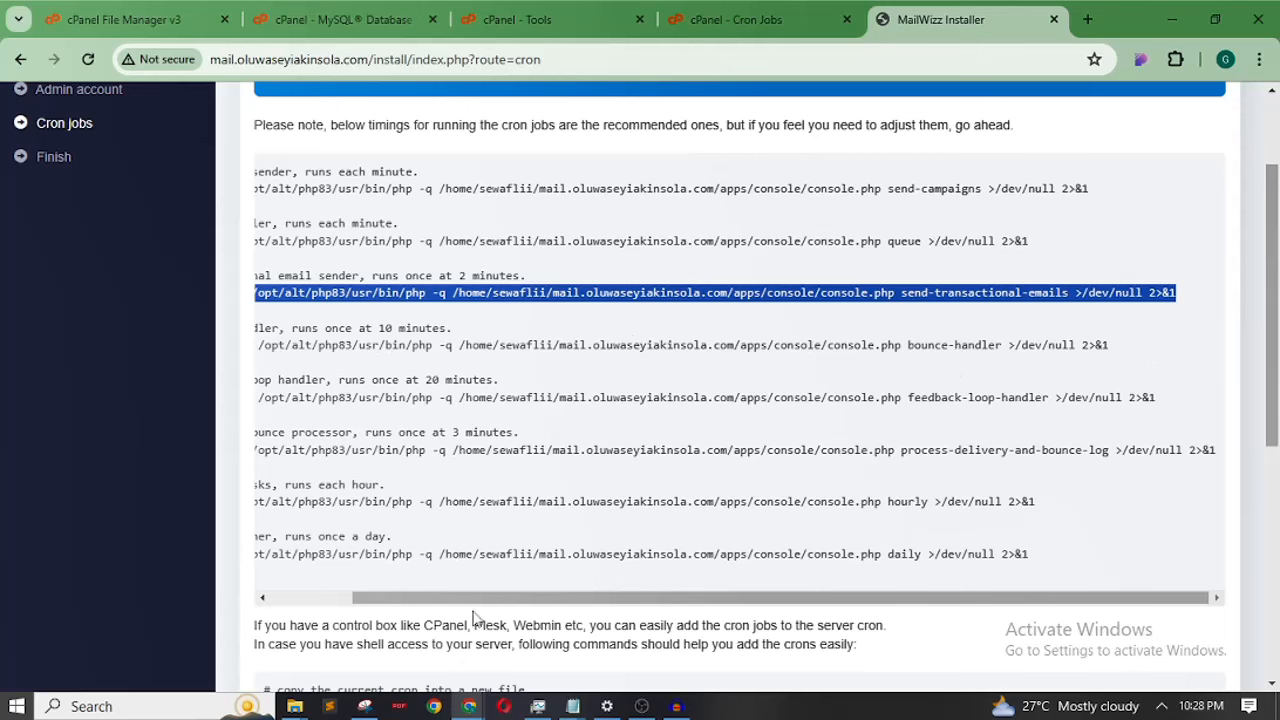
pyautogui.moveTo(482, 598); pyautogui.dragTo(325, 598)
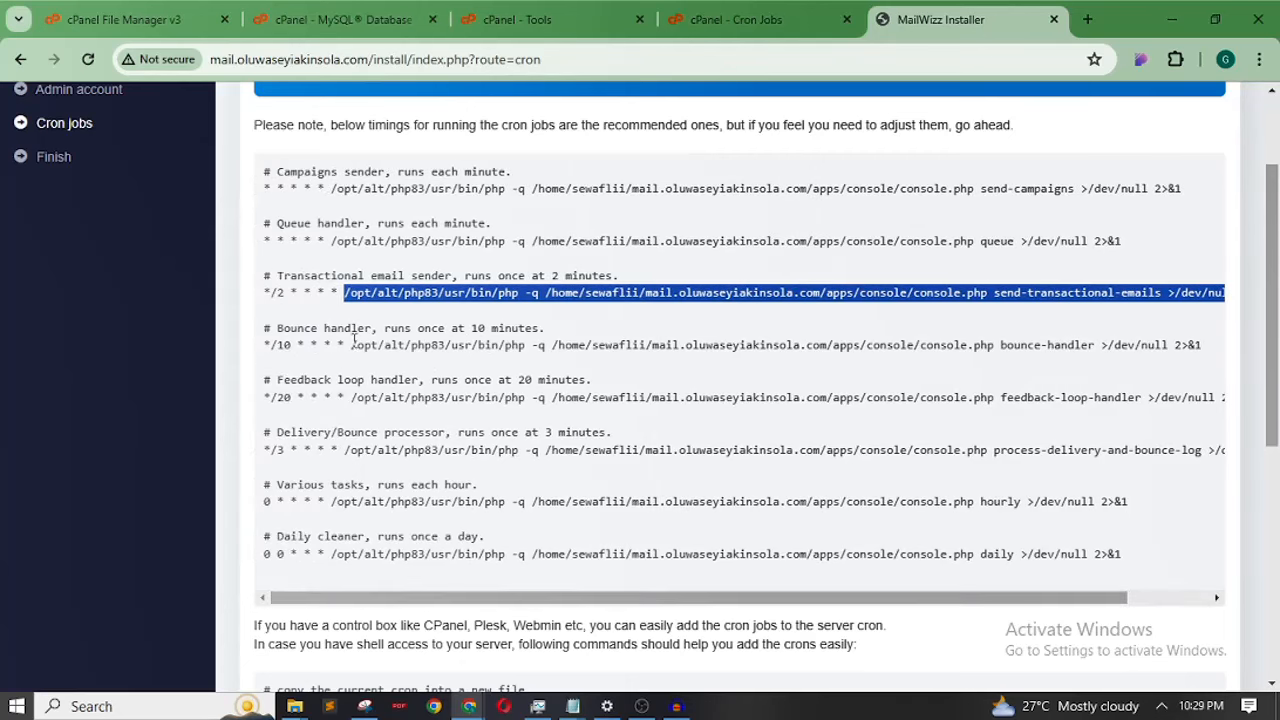
pyautogui.moveTo(352, 345); pyautogui.dragTo(1055, 362)
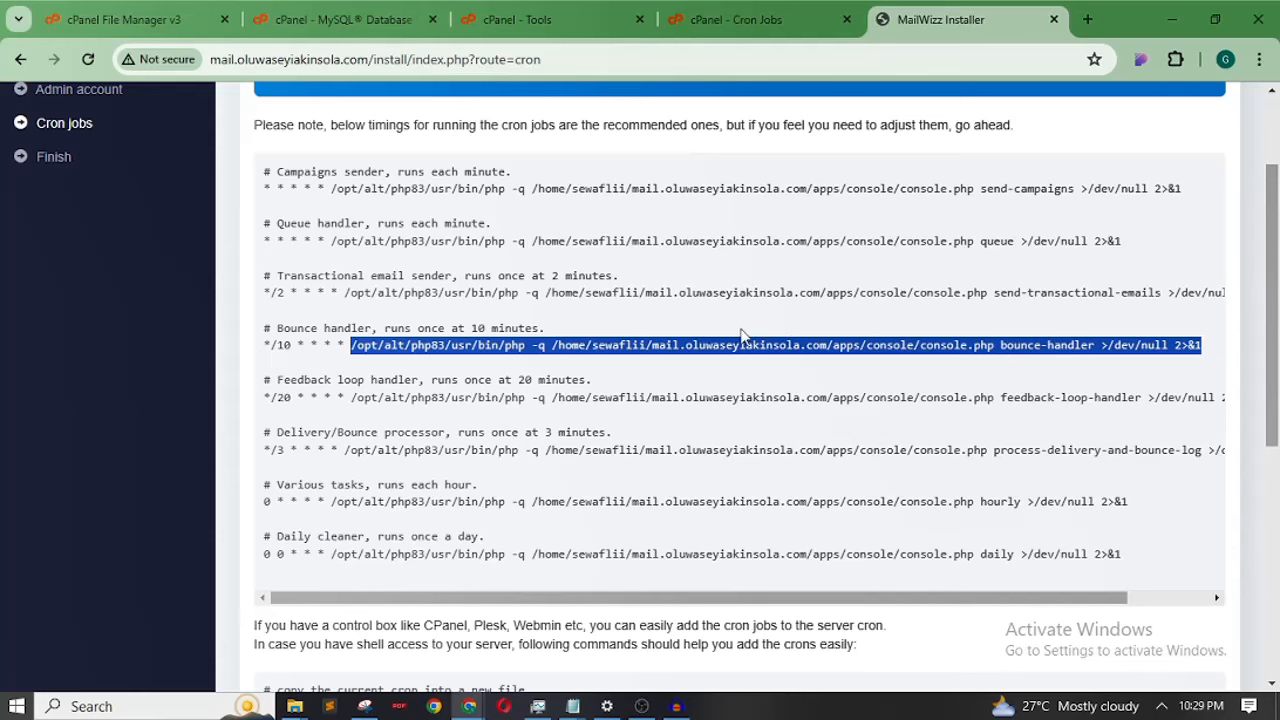
pyautogui.rightClick(527, 348)
pyautogui.click(588, 364)
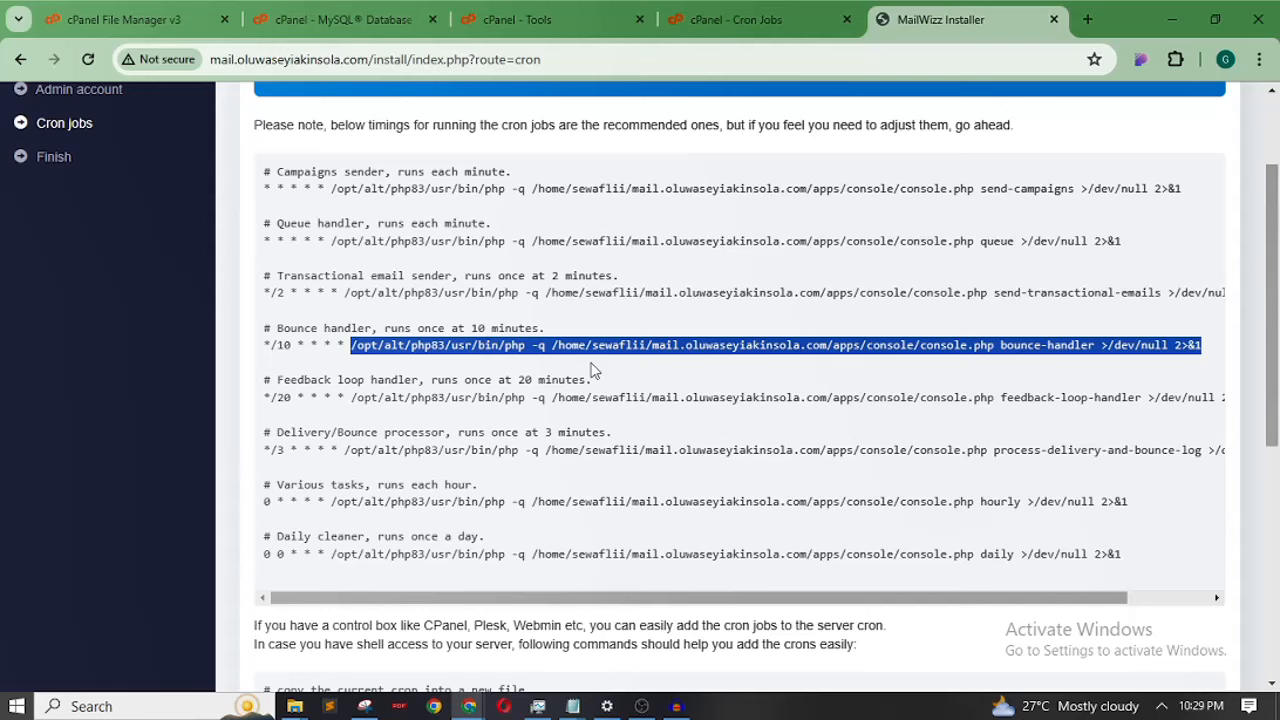
# Add a Once Per Five Minutes cron job with the pasted bounce-handler command
pyautogui.click(774, 22)
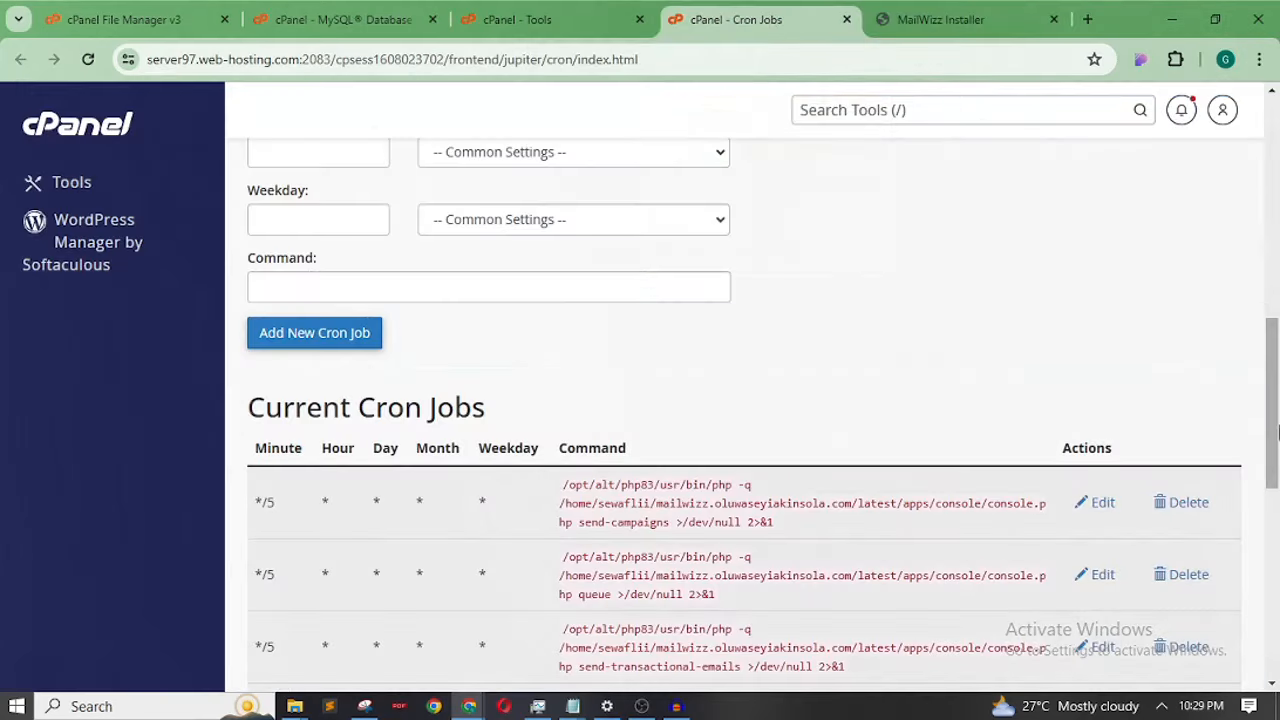
pyautogui.moveTo(1274, 433); pyautogui.dragTo(1275, 337)
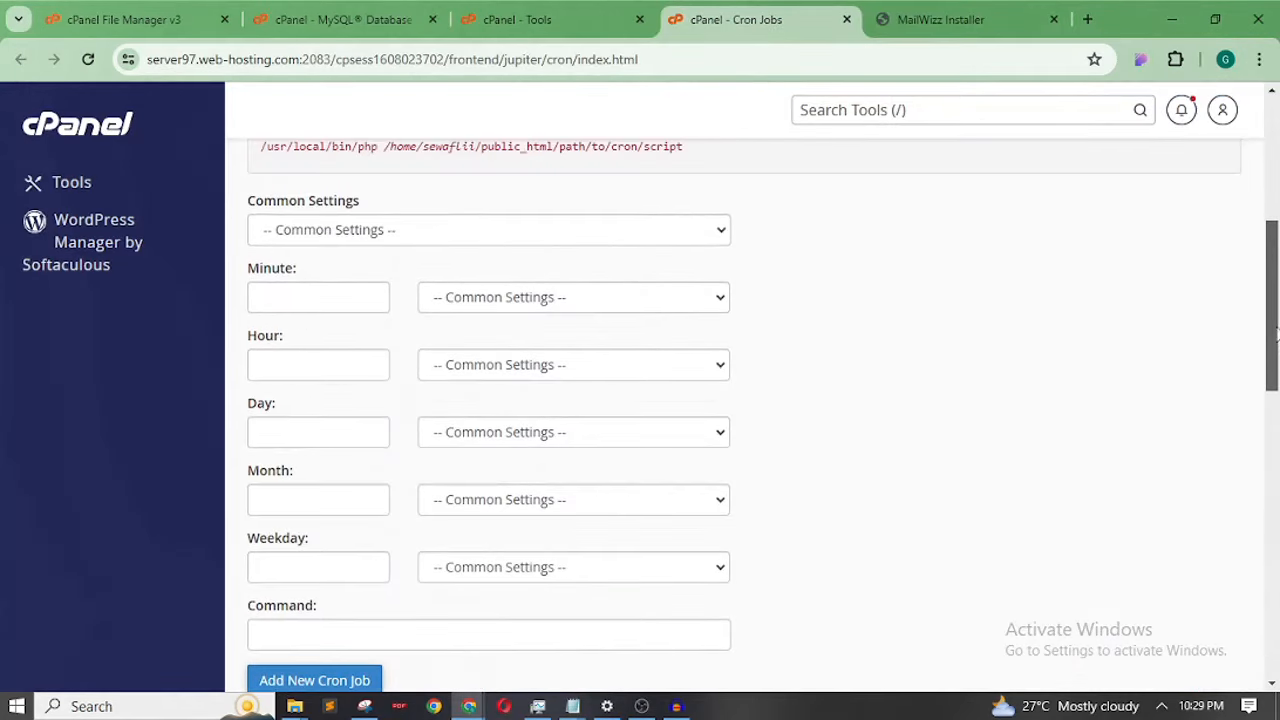
pyautogui.click(601, 230)
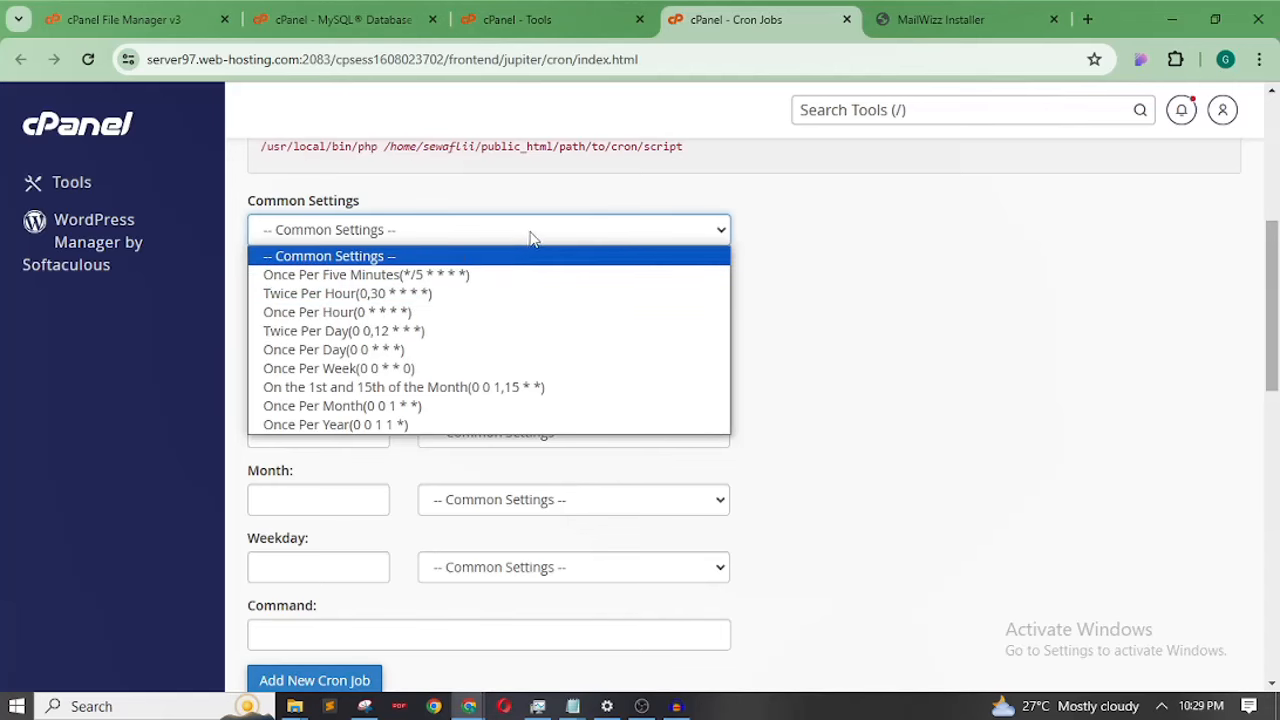
pyautogui.click(958, 14)
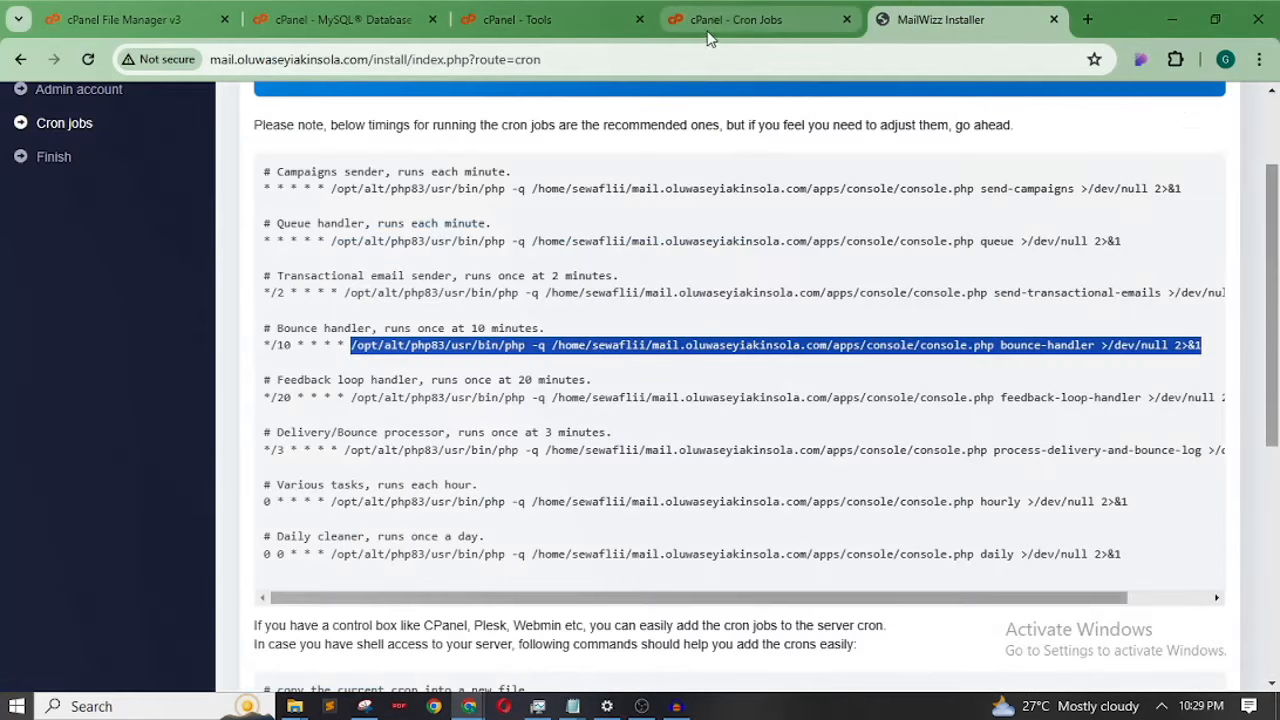
pyautogui.click(732, 20)
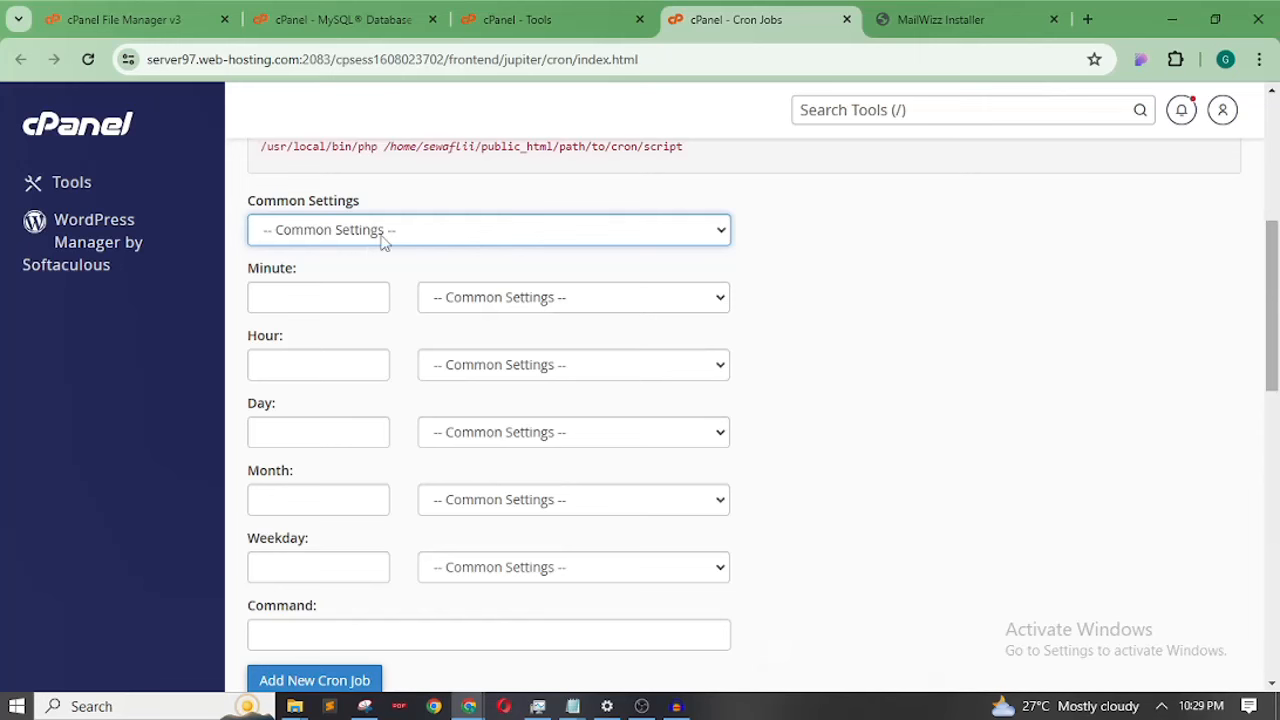
pyautogui.click(383, 240)
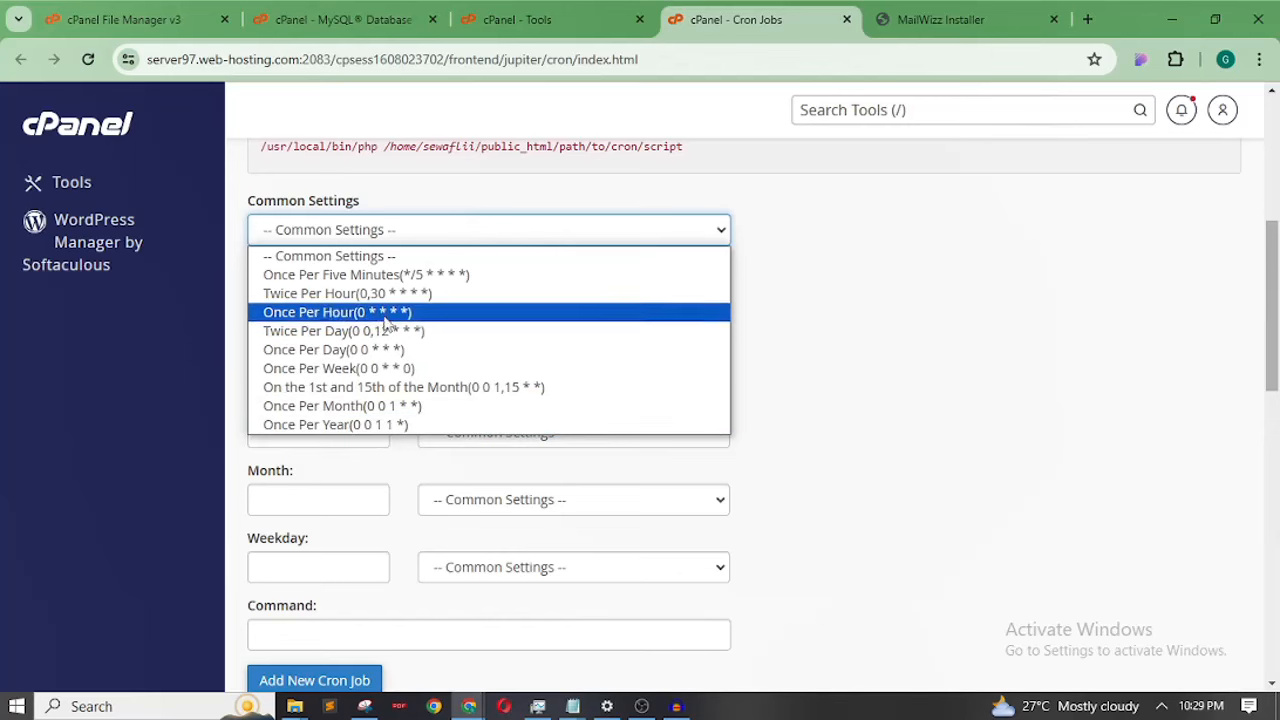
pyautogui.click(395, 275)
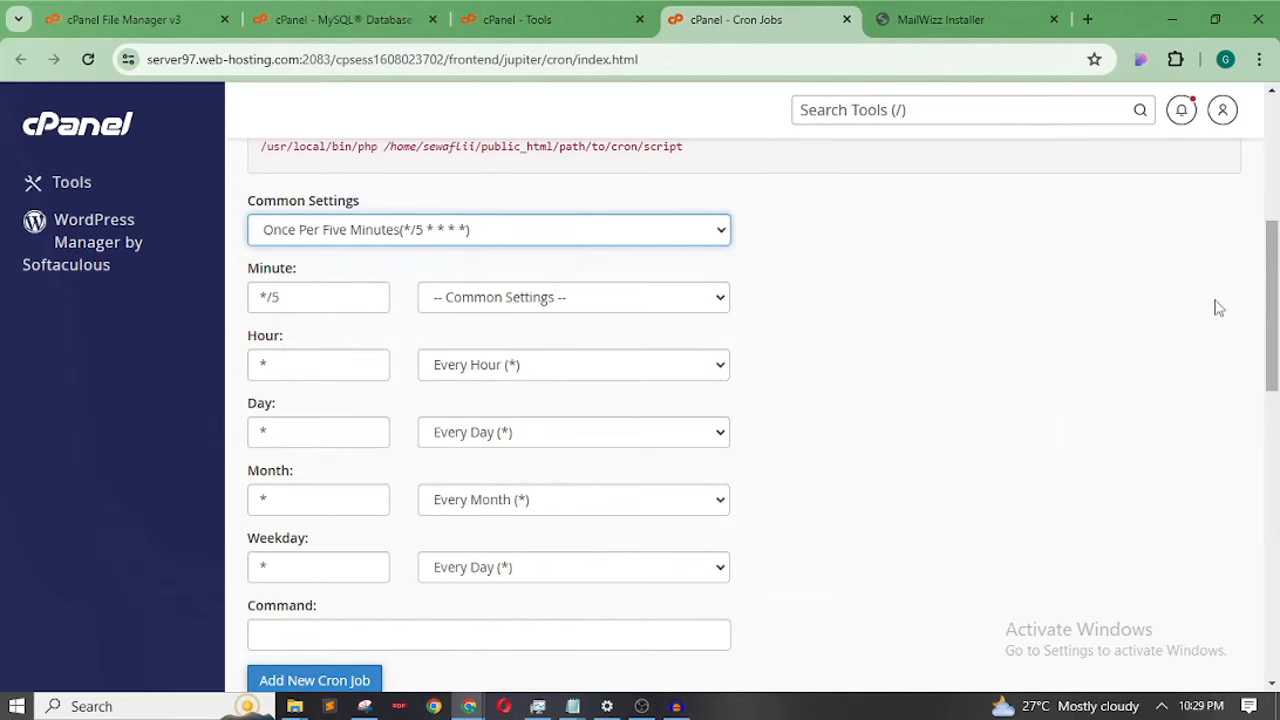
pyautogui.moveTo(1275, 292); pyautogui.dragTo(1275, 356)
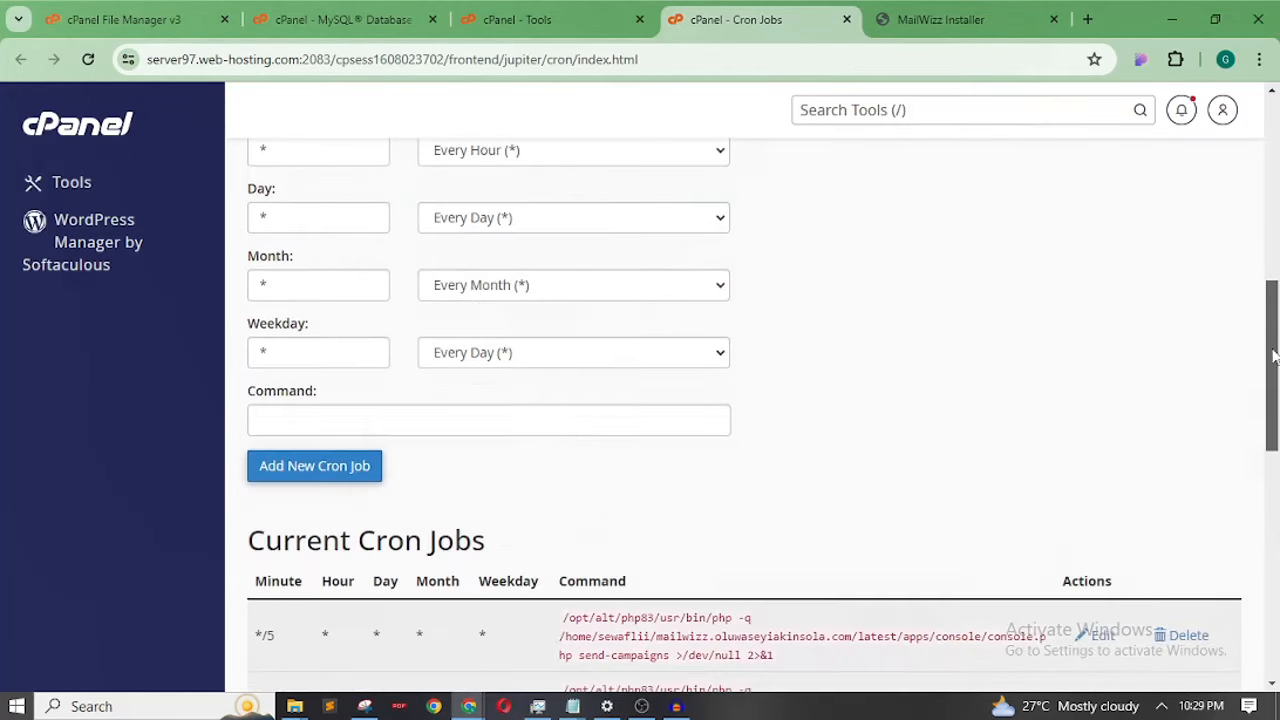
pyautogui.click(610, 419)
pyautogui.hotkey('ctrl', 'v')
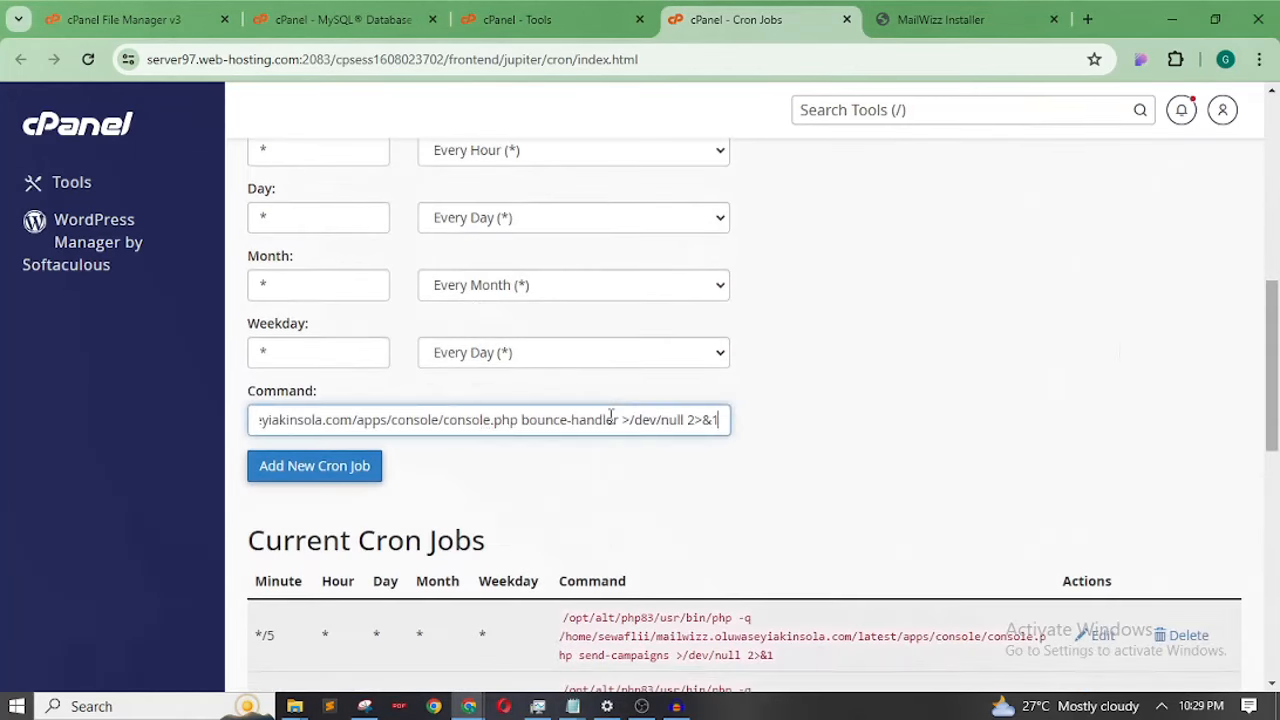
pyautogui.click(343, 474)
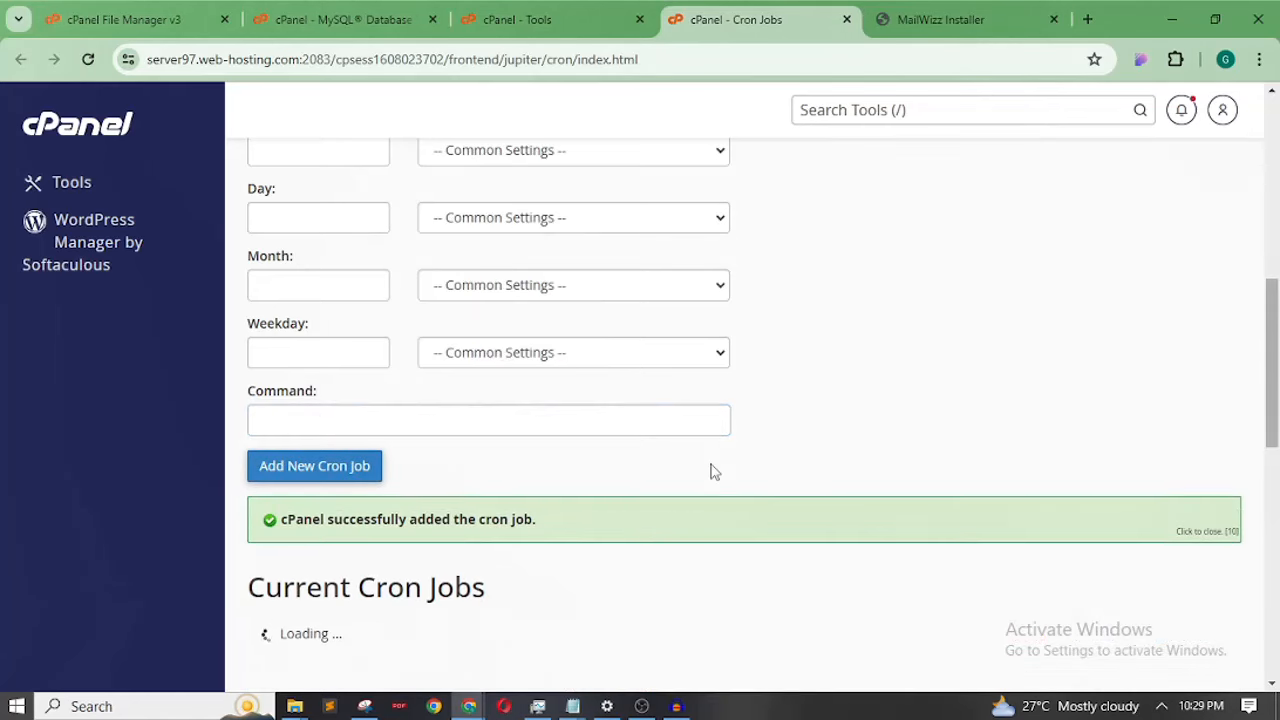
# Copy the feedback-loop-handler command from the installer
pyautogui.click(930, 19)
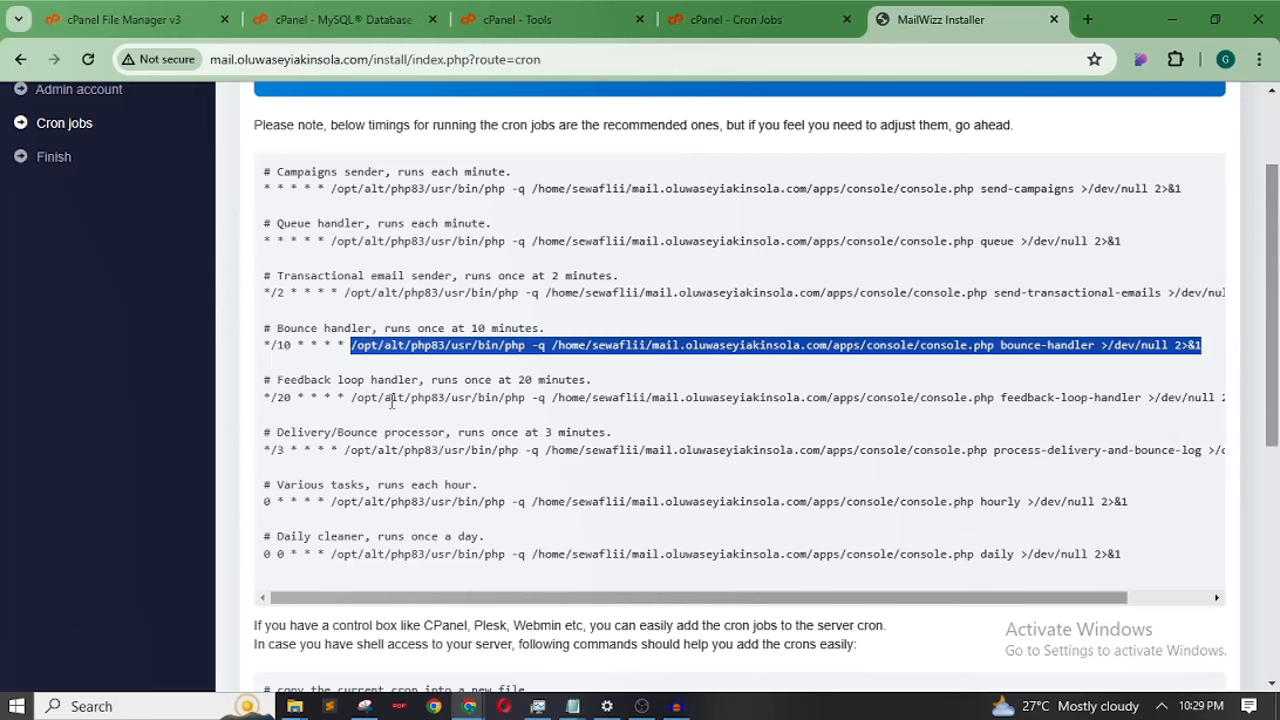
pyautogui.moveTo(352, 400); pyautogui.dragTo(1178, 406)
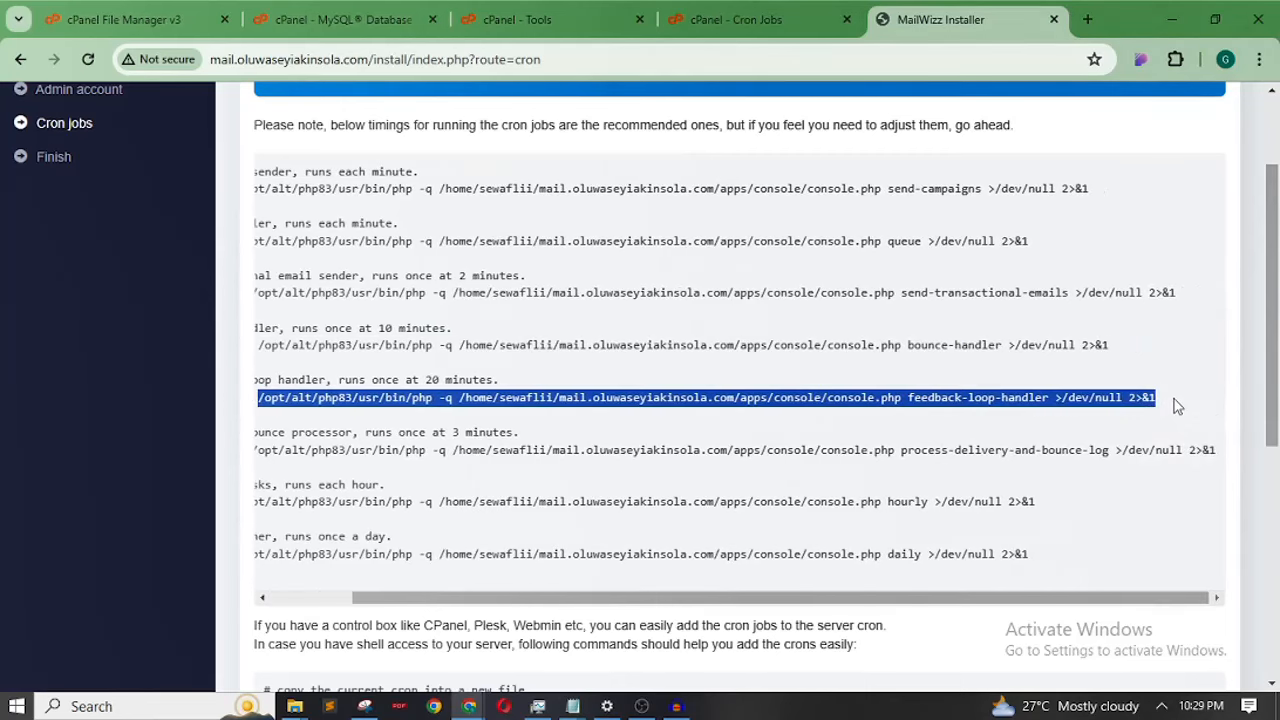
pyautogui.rightClick(1123, 395)
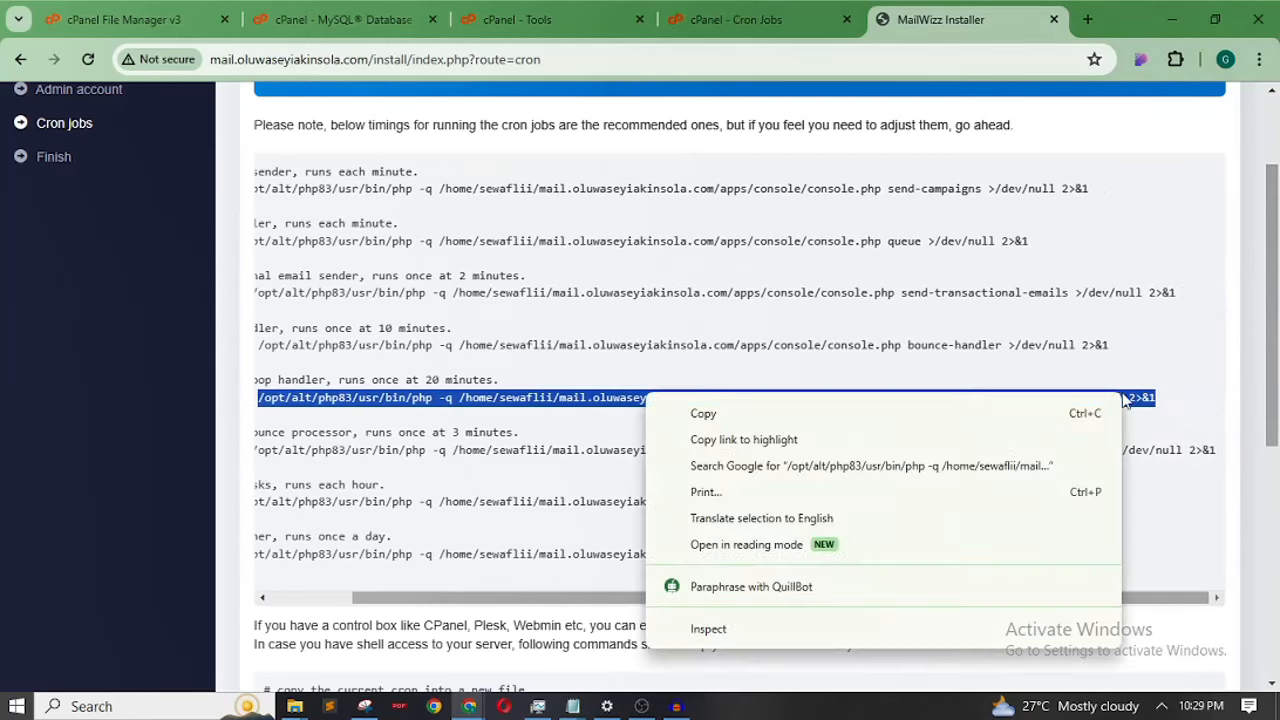
pyautogui.click(951, 411)
pyautogui.hscroll(-2, 680, 610)
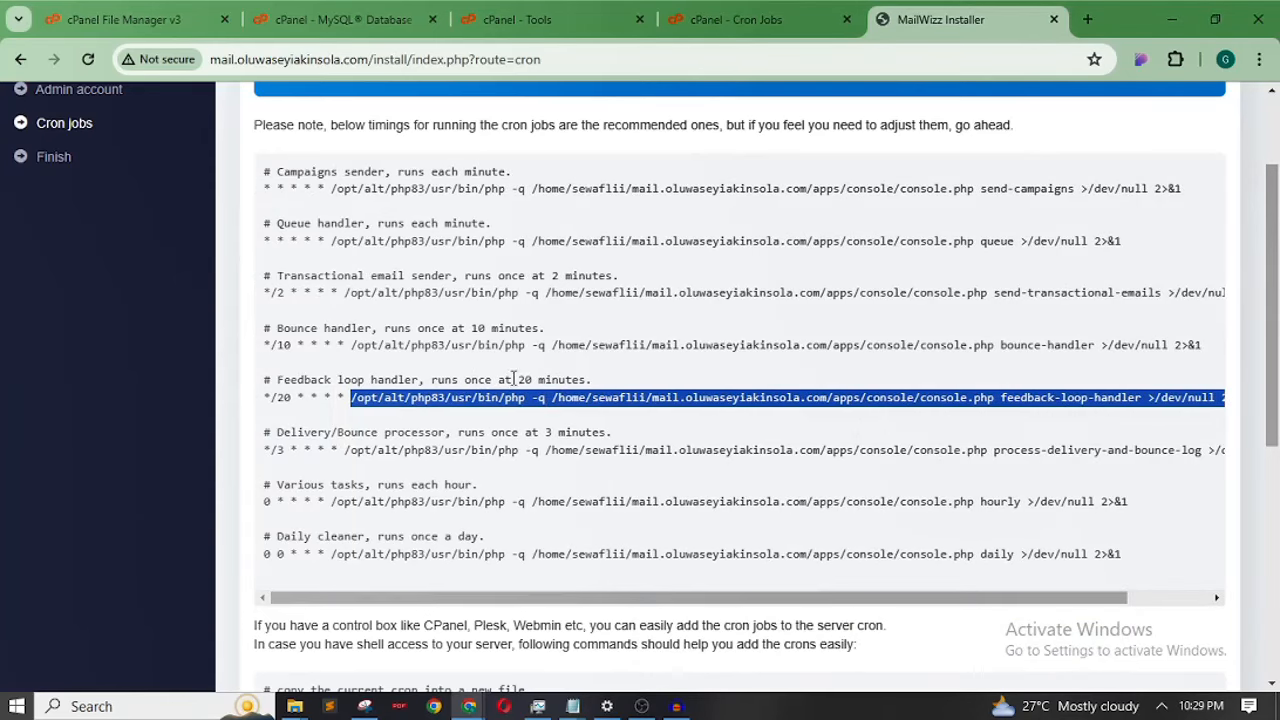
# Add a Twice Per Hour (0,30 * * * *) cron job with the pasted feedback-loop command
pyautogui.click(758, 25)
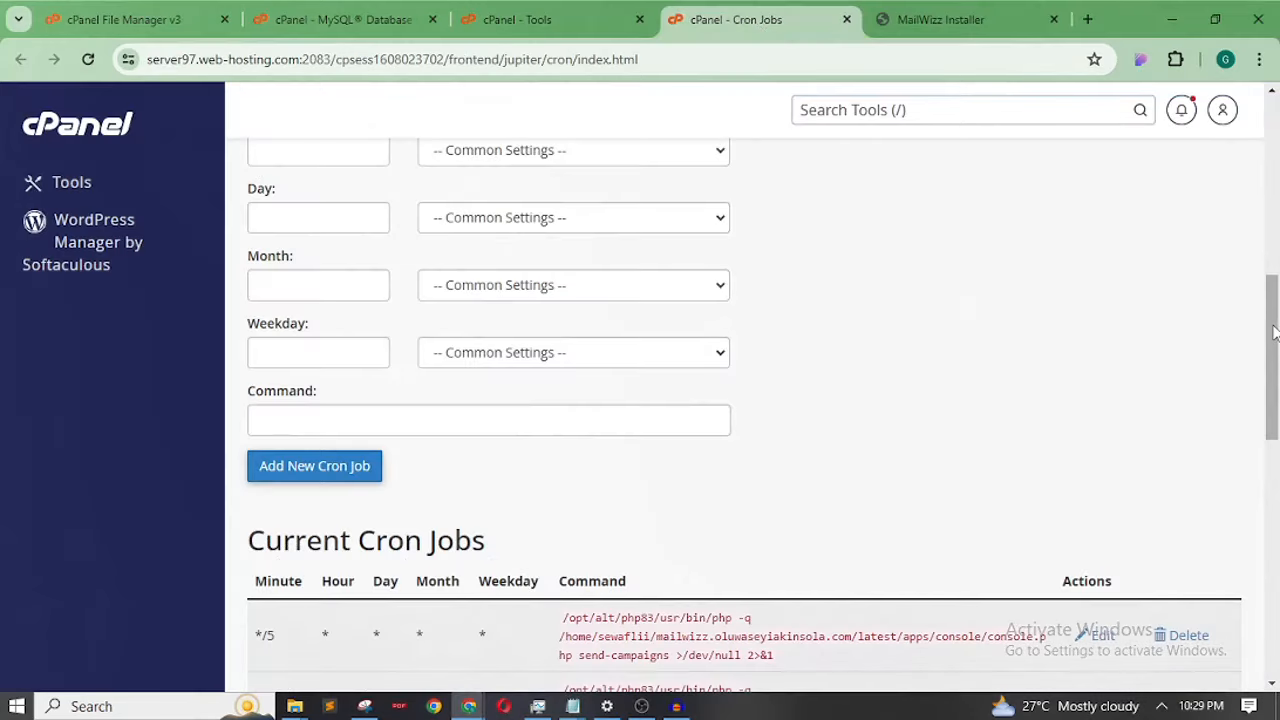
pyautogui.moveTo(1275, 332); pyautogui.dragTo(926, 270)
pyautogui.click(674, 245)
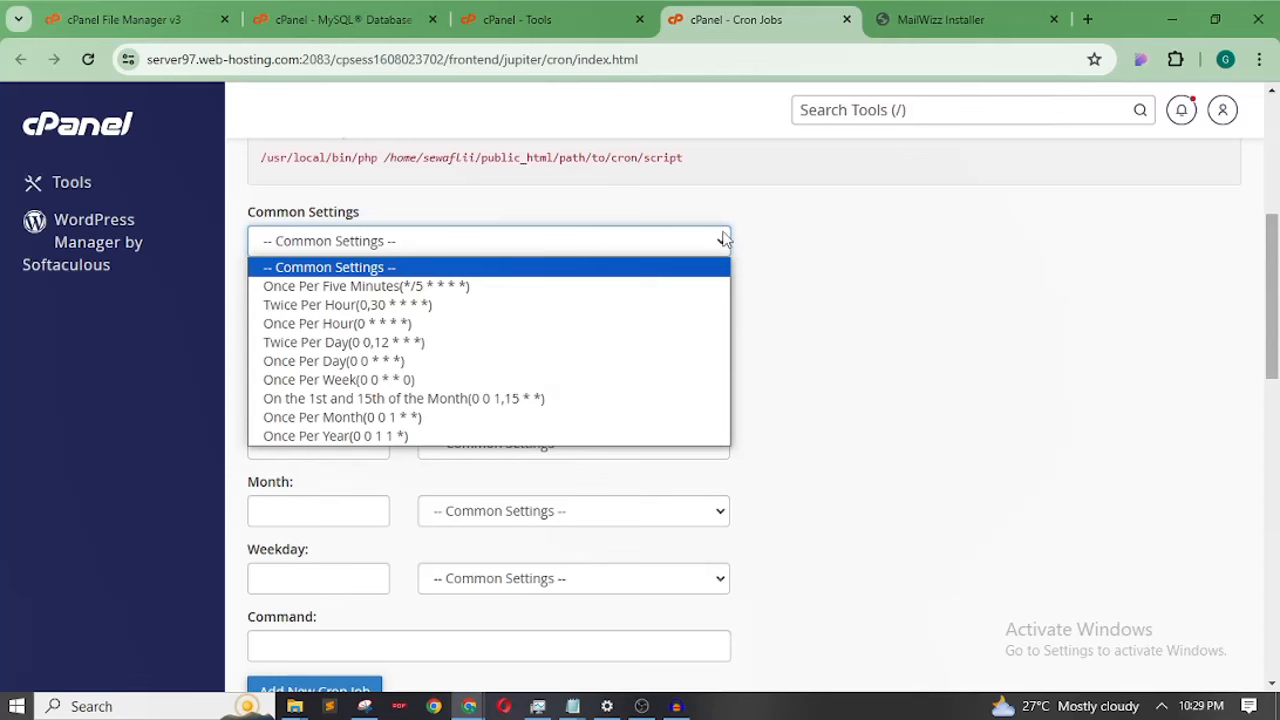
pyautogui.click(404, 310)
pyautogui.click(936, 18)
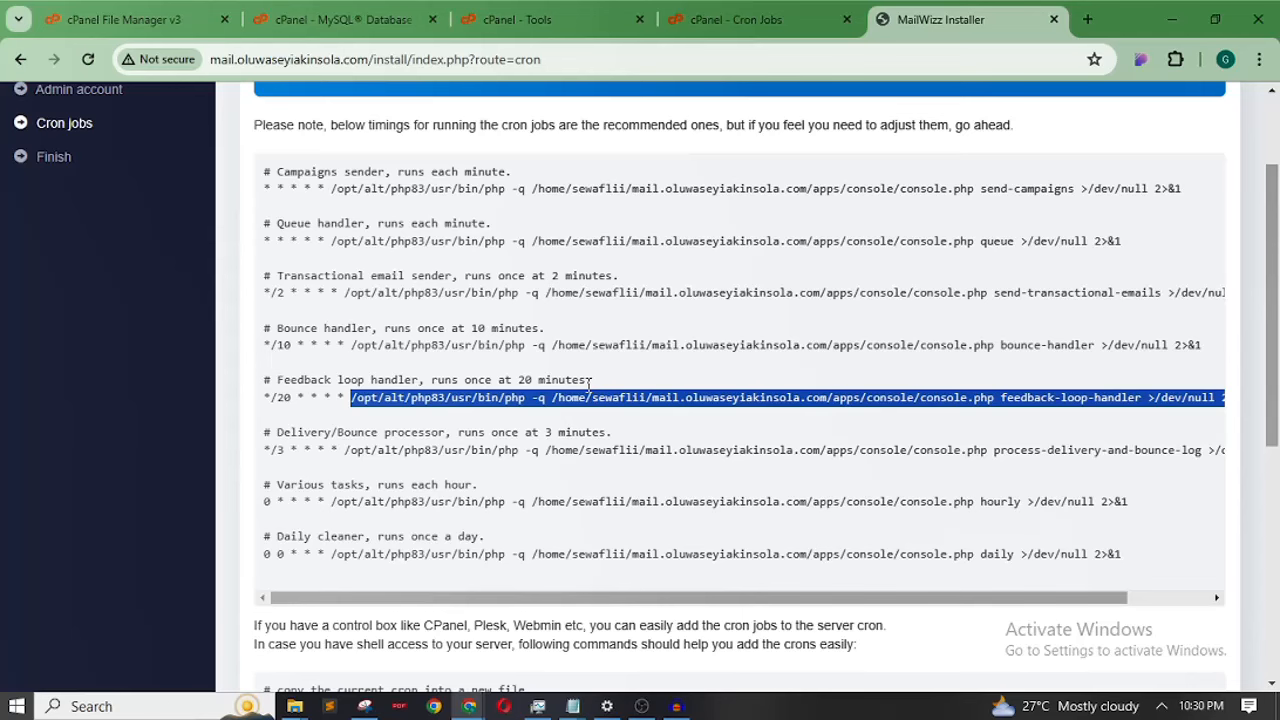
pyautogui.click(740, 20)
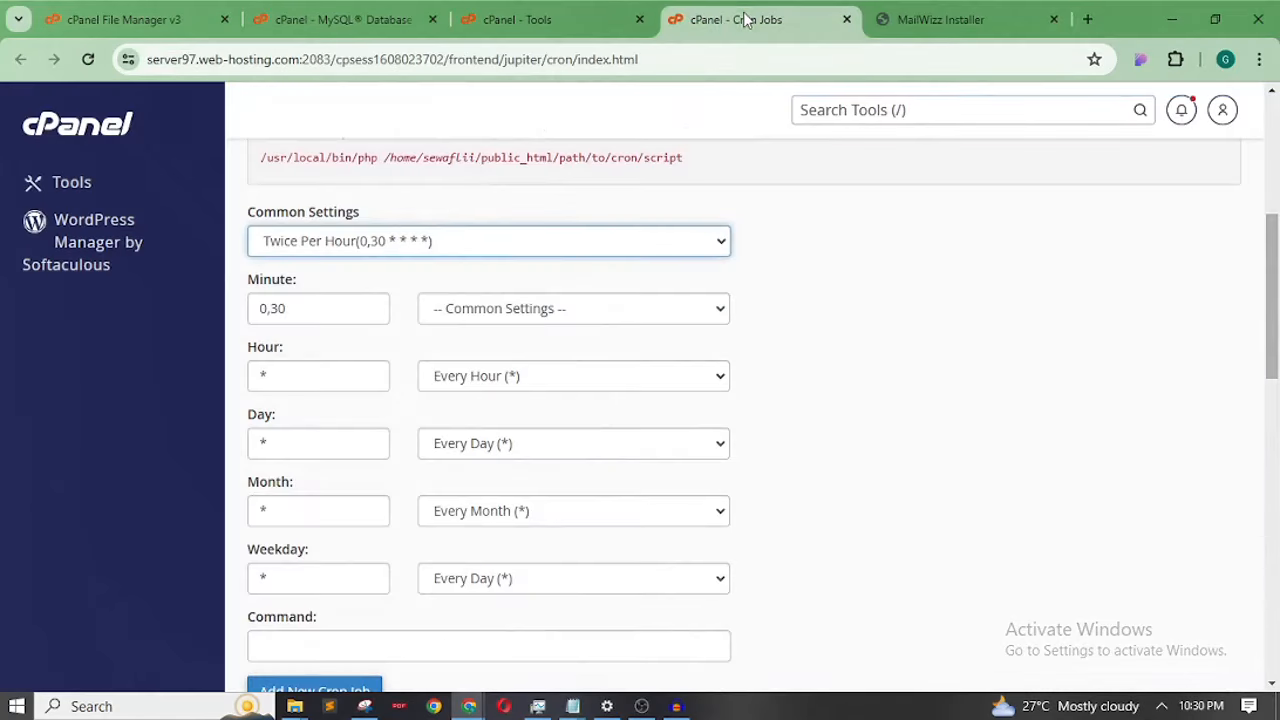
pyautogui.click(433, 245)
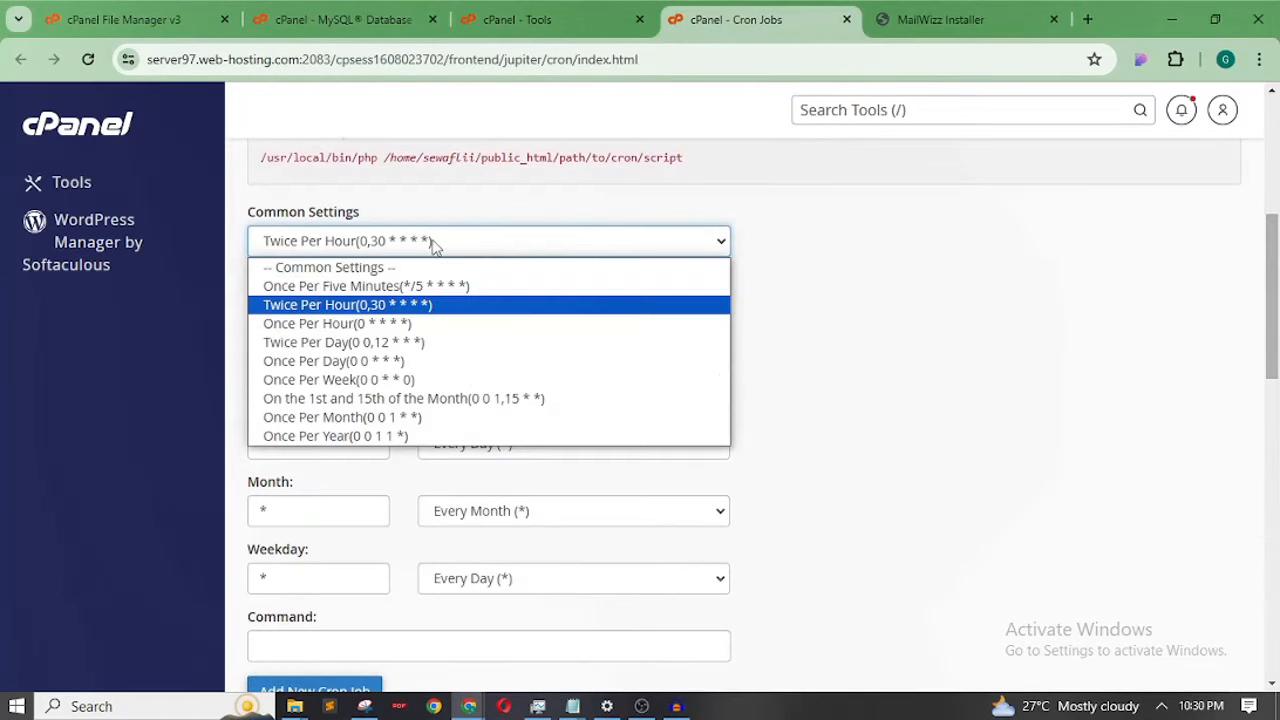
pyautogui.click(352, 312)
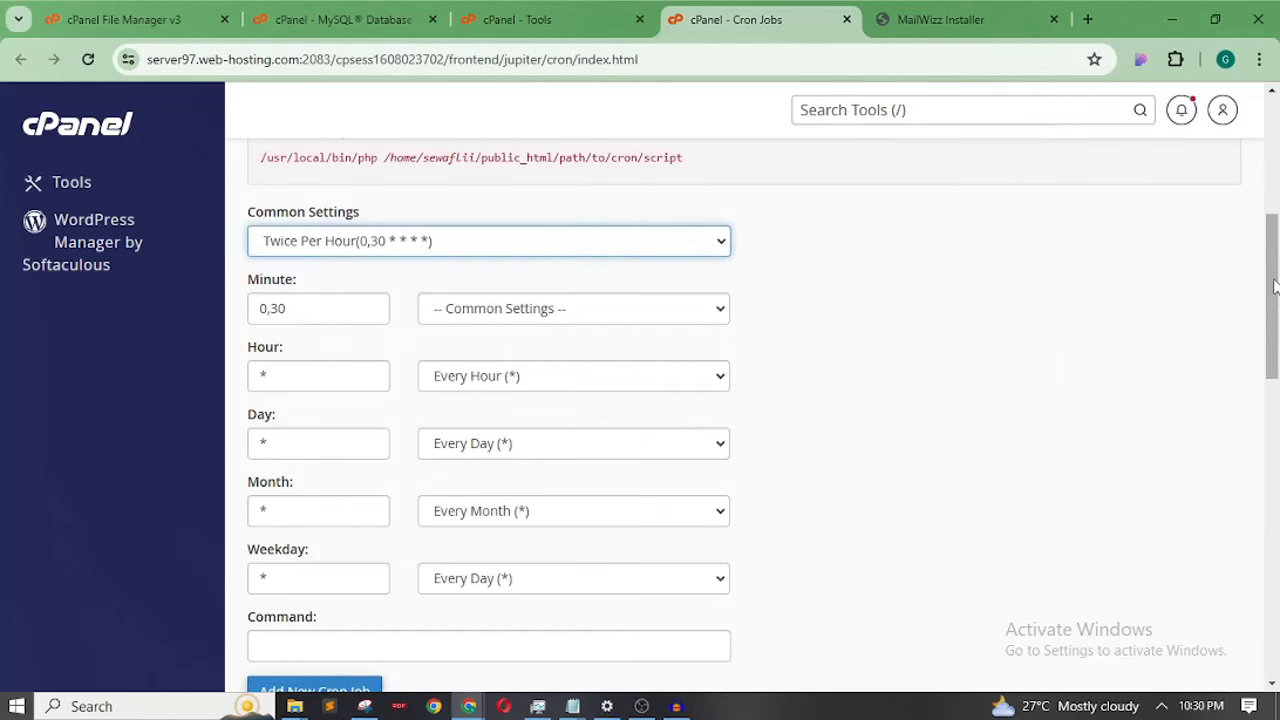
pyautogui.scroll(-2, 1273, 287)
pyautogui.click(505, 424)
pyautogui.hotkey('ctrl', 'v')
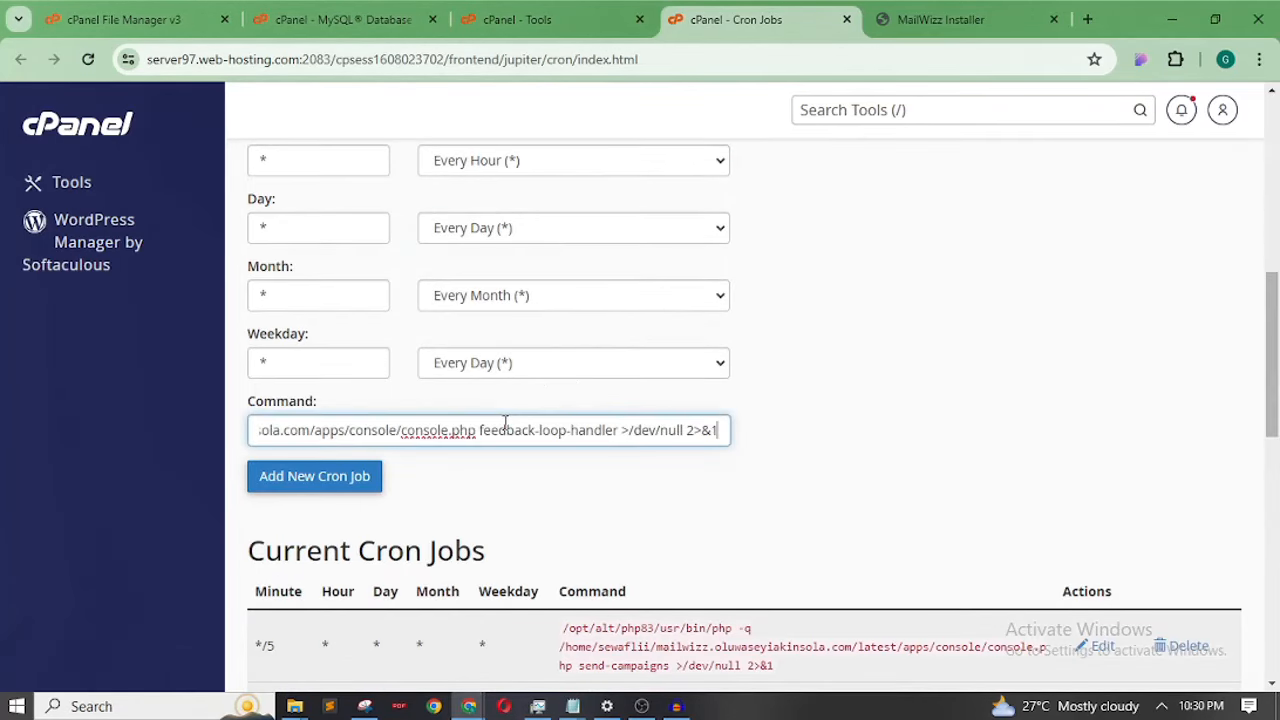
pyautogui.click(358, 475)
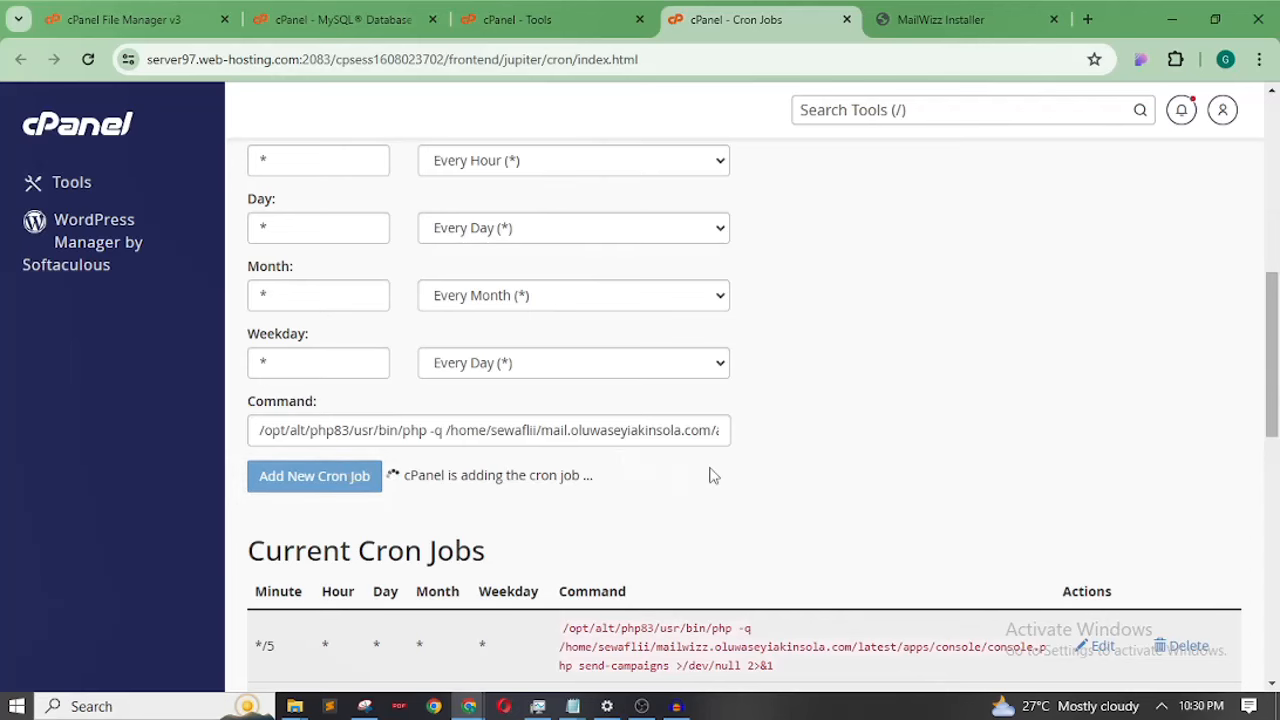
# Copy the process-delivery-and-bounce-log command from the installer
pyautogui.click(962, 17)
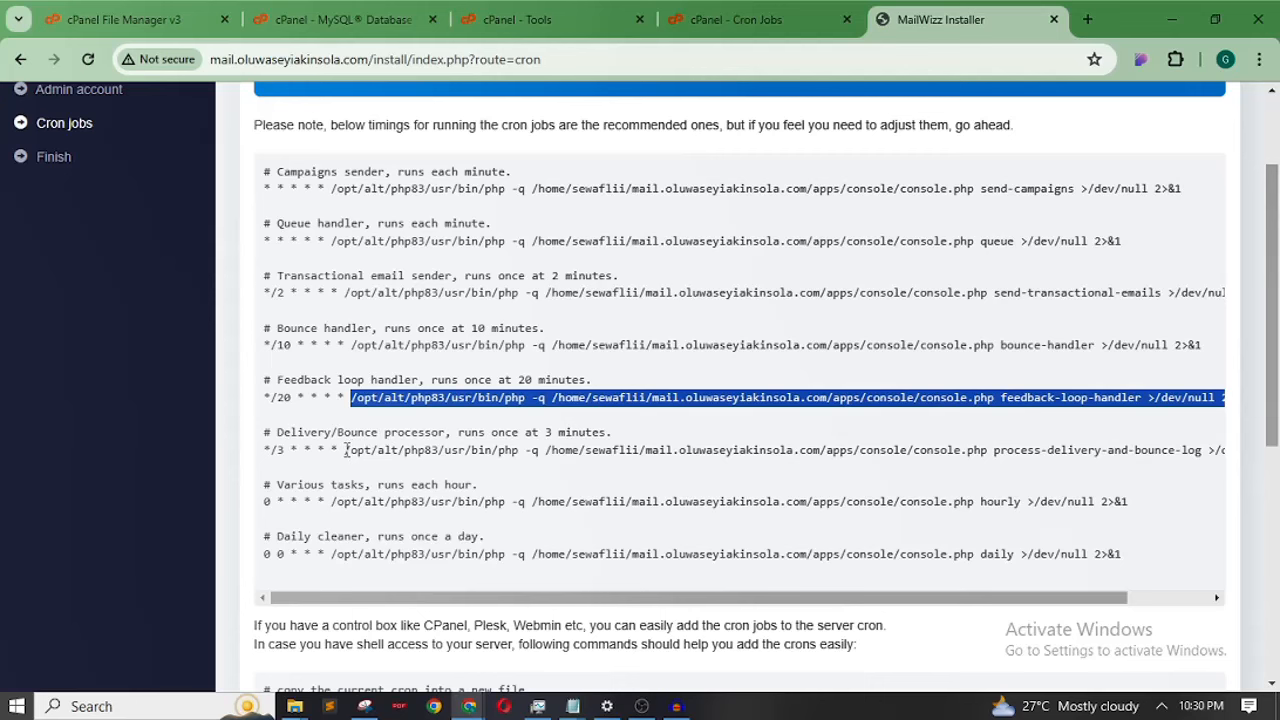
pyautogui.moveTo(346, 450); pyautogui.dragTo(1220, 460)
pyautogui.rightClick(1198, 449)
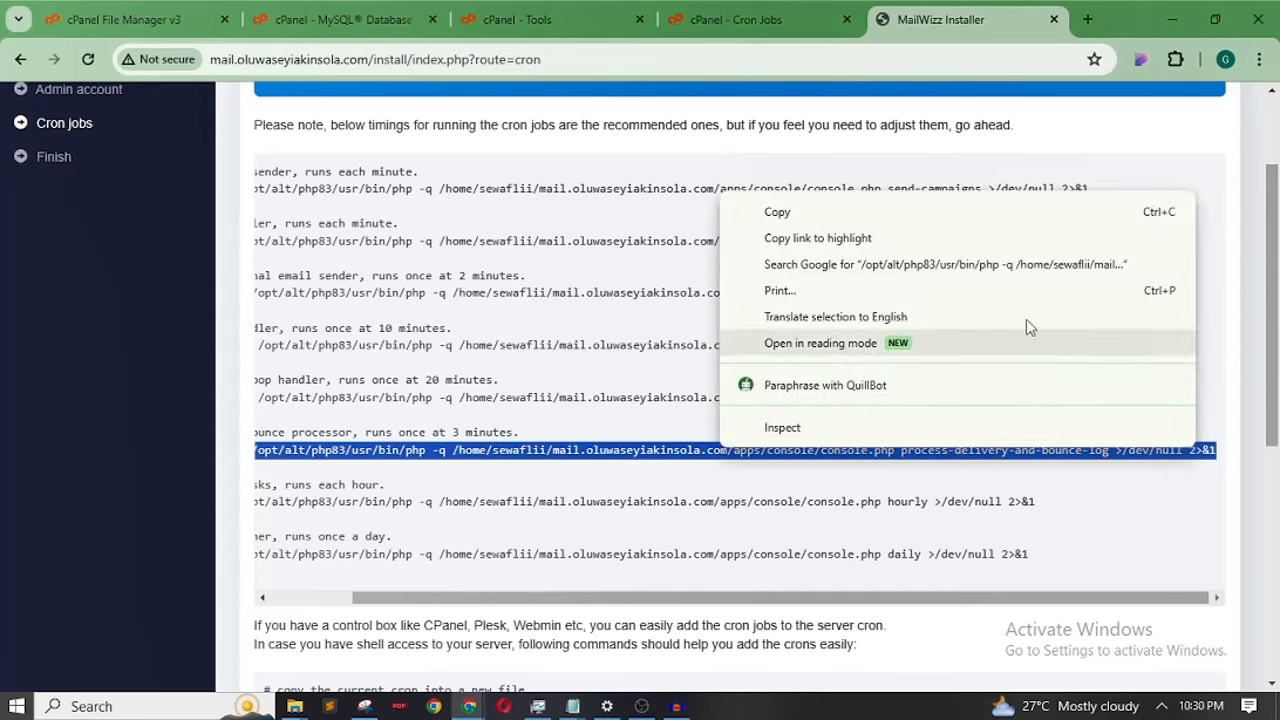
pyautogui.click(988, 209)
# Add a Once Per Five Minutes cron job with the pasted delivery-and-bounce command
pyautogui.click(752, 14)
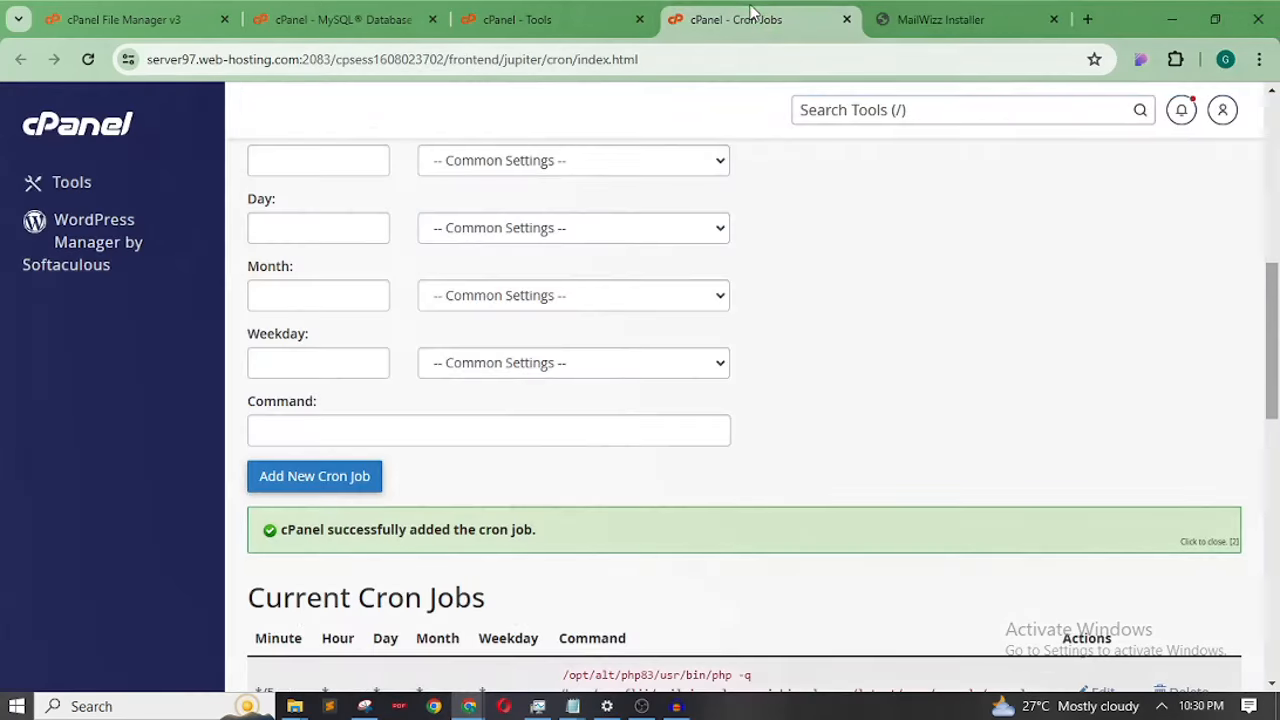
pyautogui.moveTo(1275, 287); pyautogui.dragTo(1229, 234)
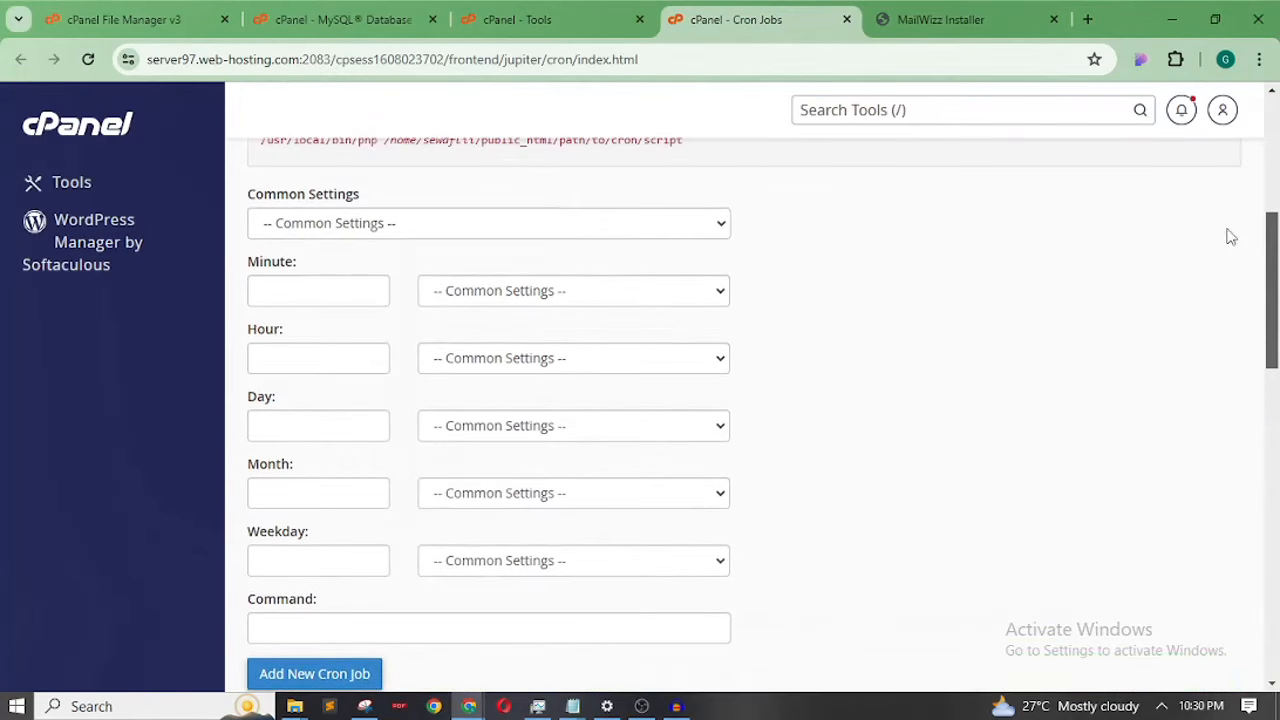
pyautogui.click(643, 229)
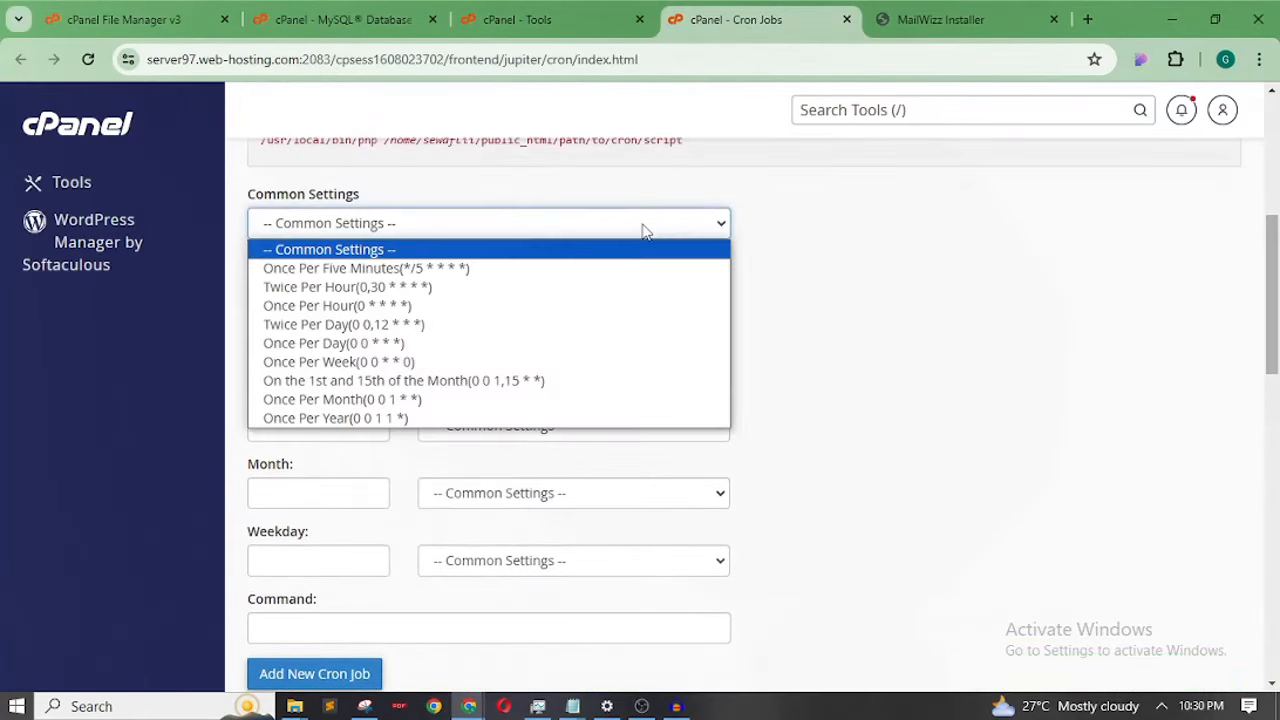
pyautogui.click(553, 270)
pyautogui.click(347, 630)
pyautogui.hotkey('ctrl', 'v')
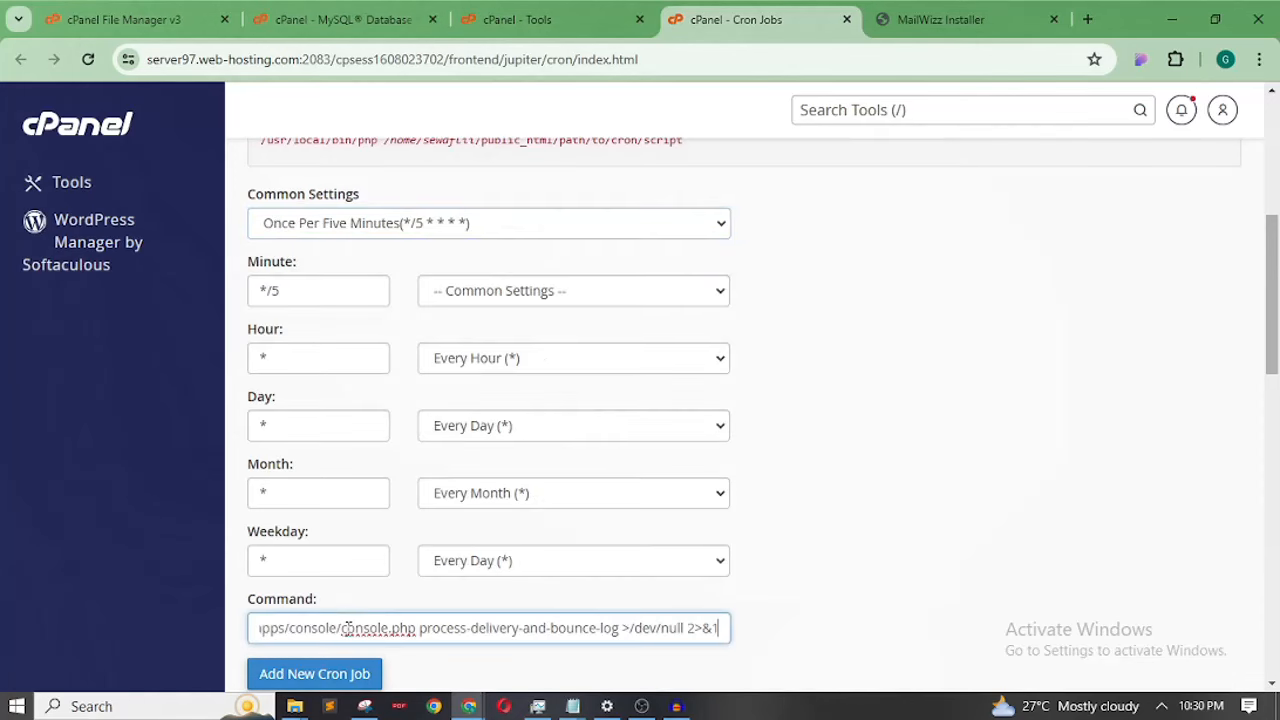
pyautogui.scroll(-2, 783, 446)
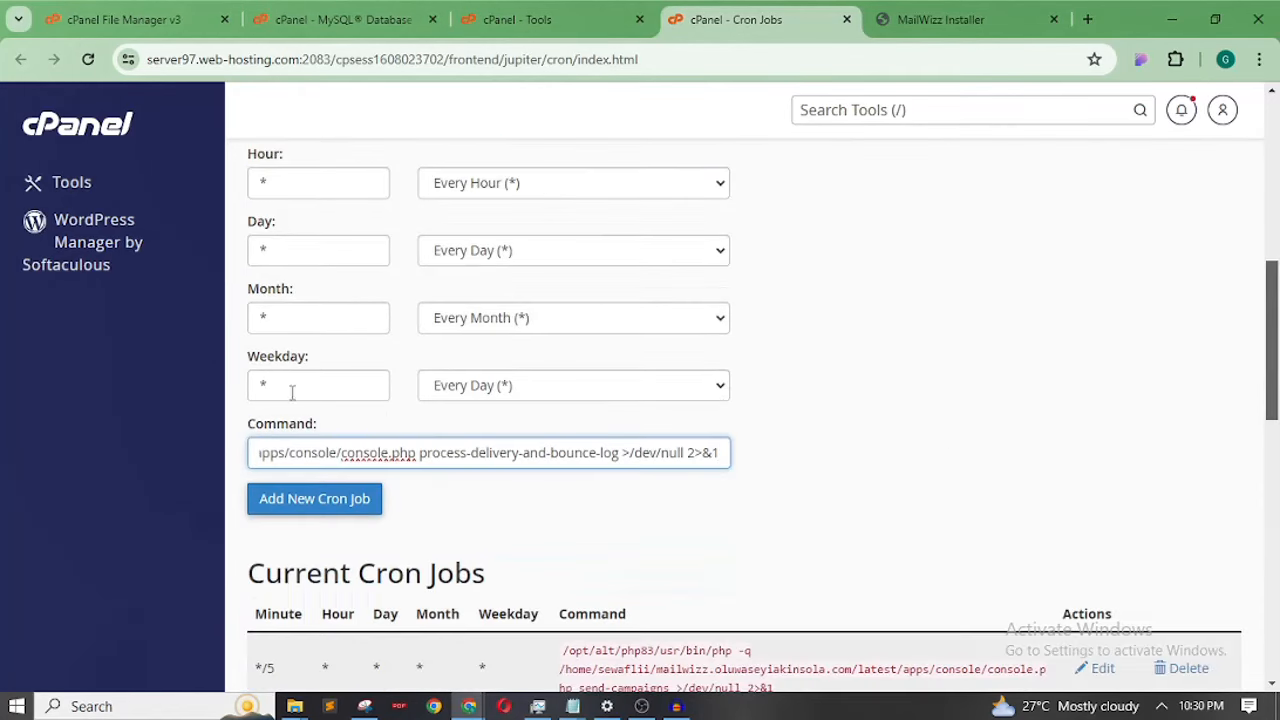
pyautogui.click(305, 505)
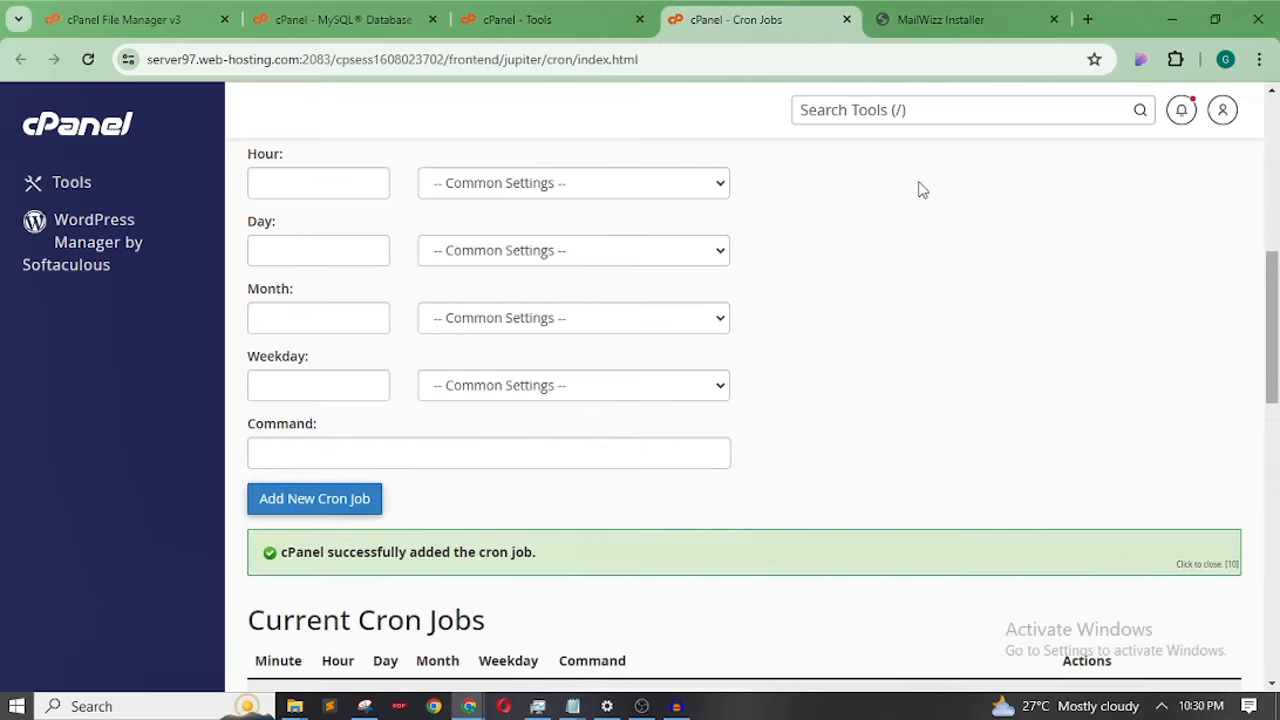
# Copy the hourly tasks command from the installer's cron list
pyautogui.click(940, 20)
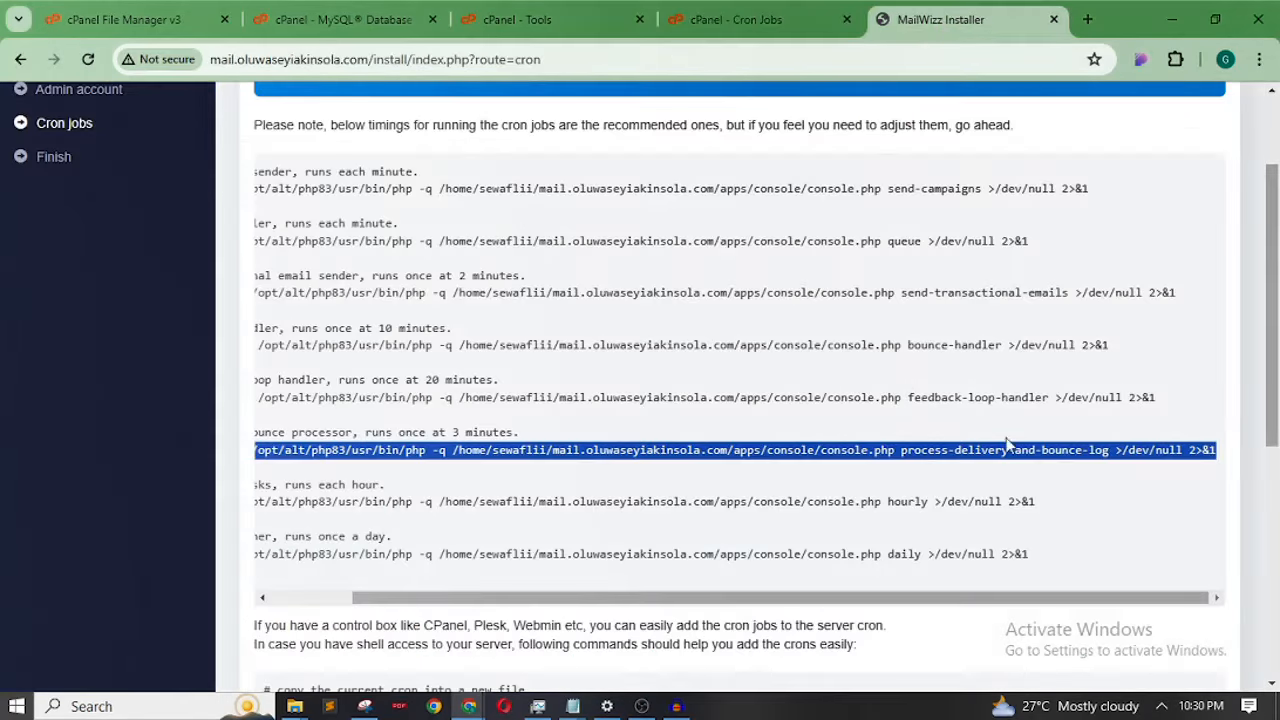
pyautogui.moveTo(1277, 340); pyautogui.dragTo(1277, 405)
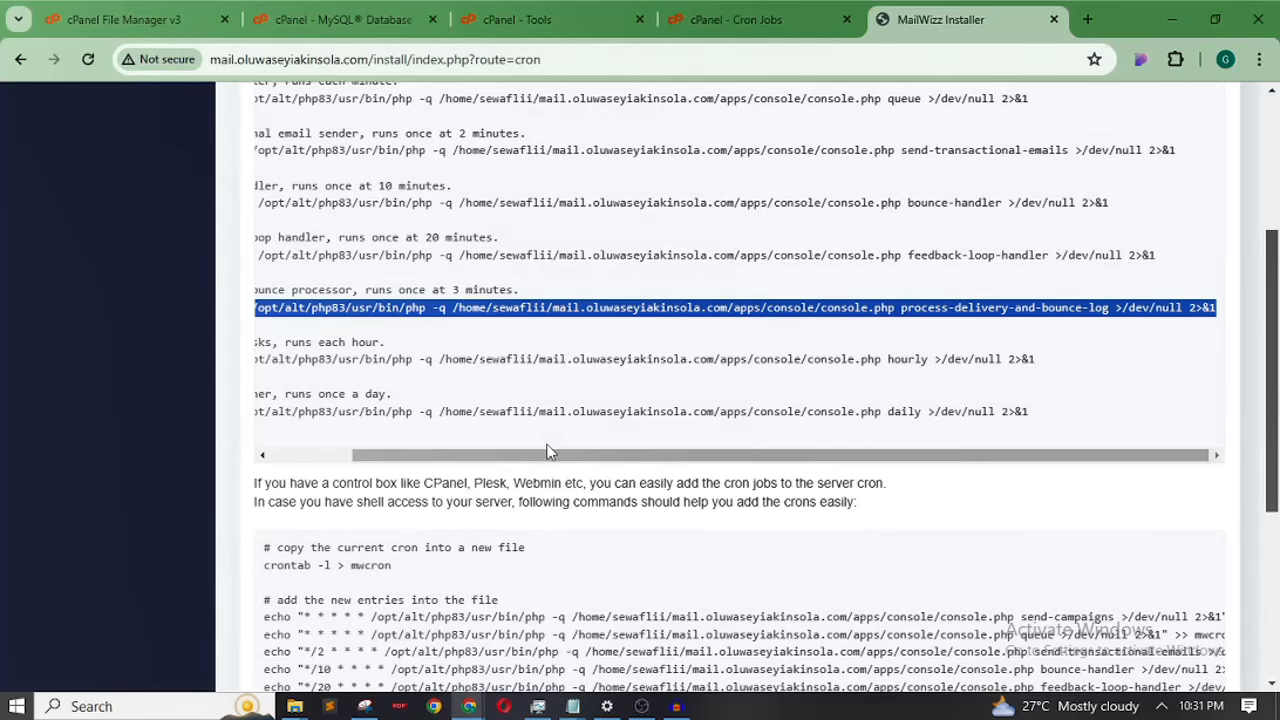
pyautogui.moveTo(527, 463); pyautogui.dragTo(358, 434)
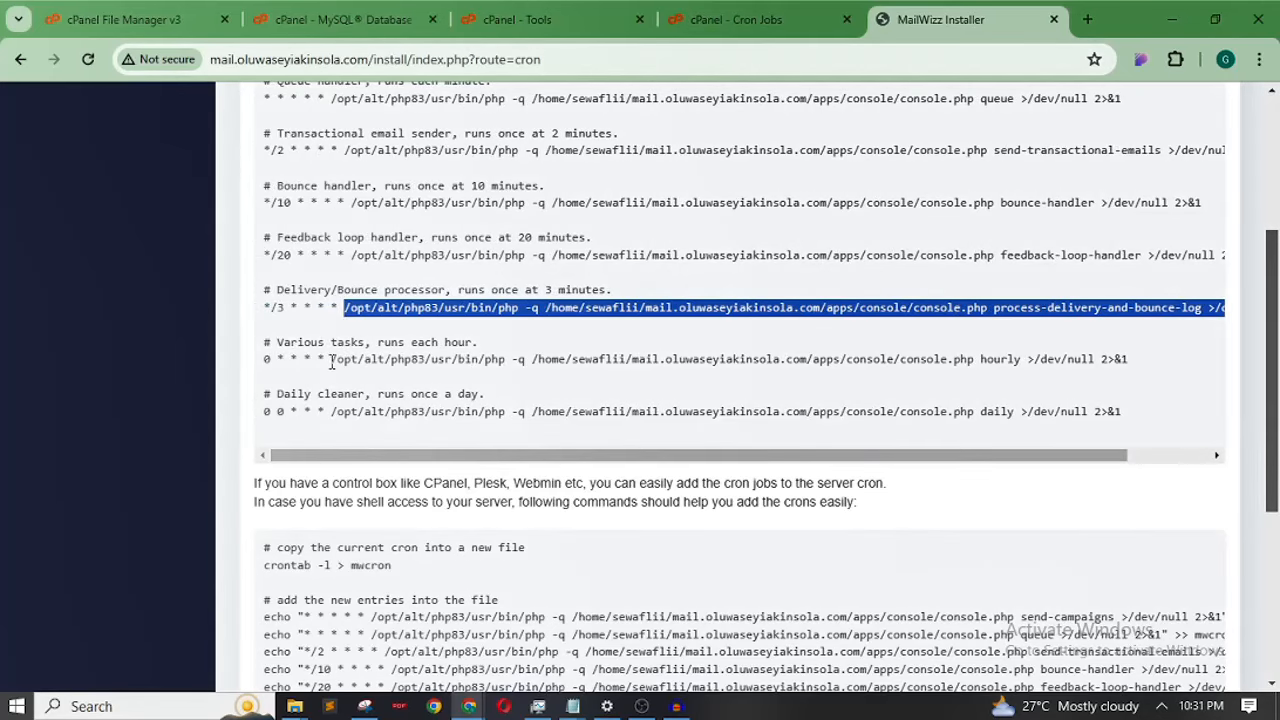
pyautogui.moveTo(334, 362); pyautogui.dragTo(1108, 377)
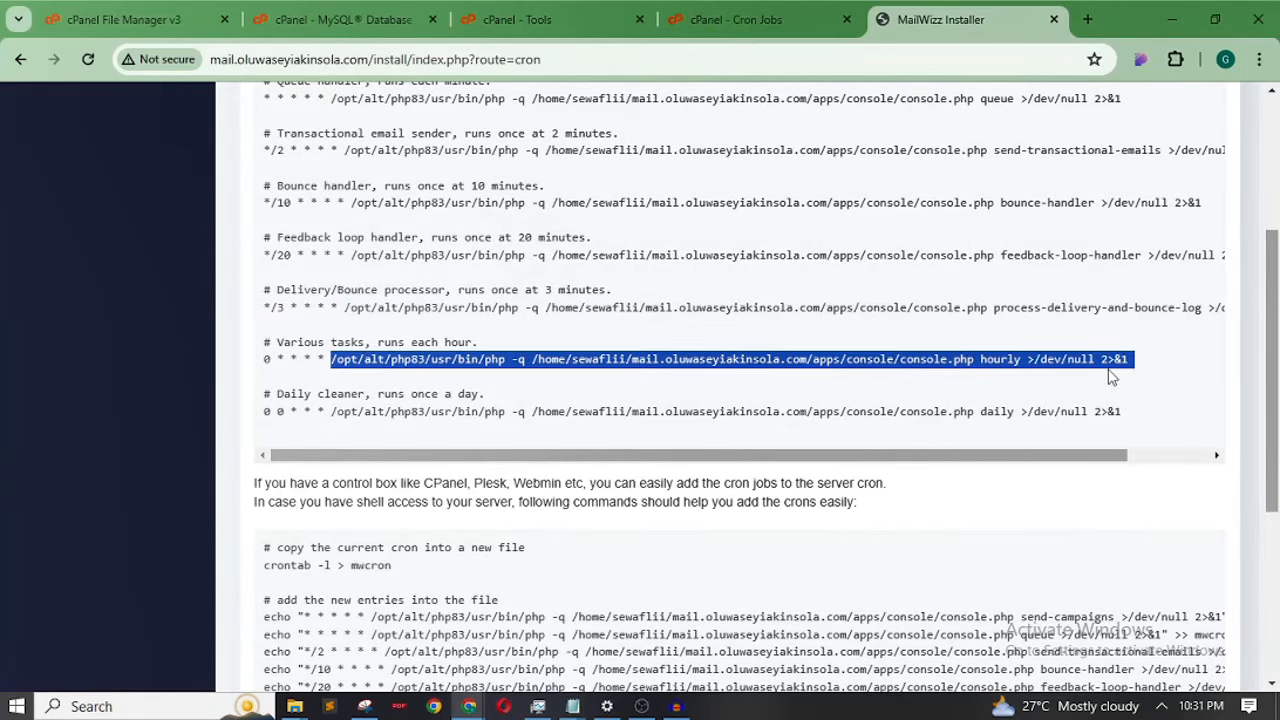
pyautogui.rightClick(896, 366)
pyautogui.click(743, 381)
# Add a Once Per Hour (0 * * * *) cron job with the pasted hourly command
pyautogui.click(730, 19)
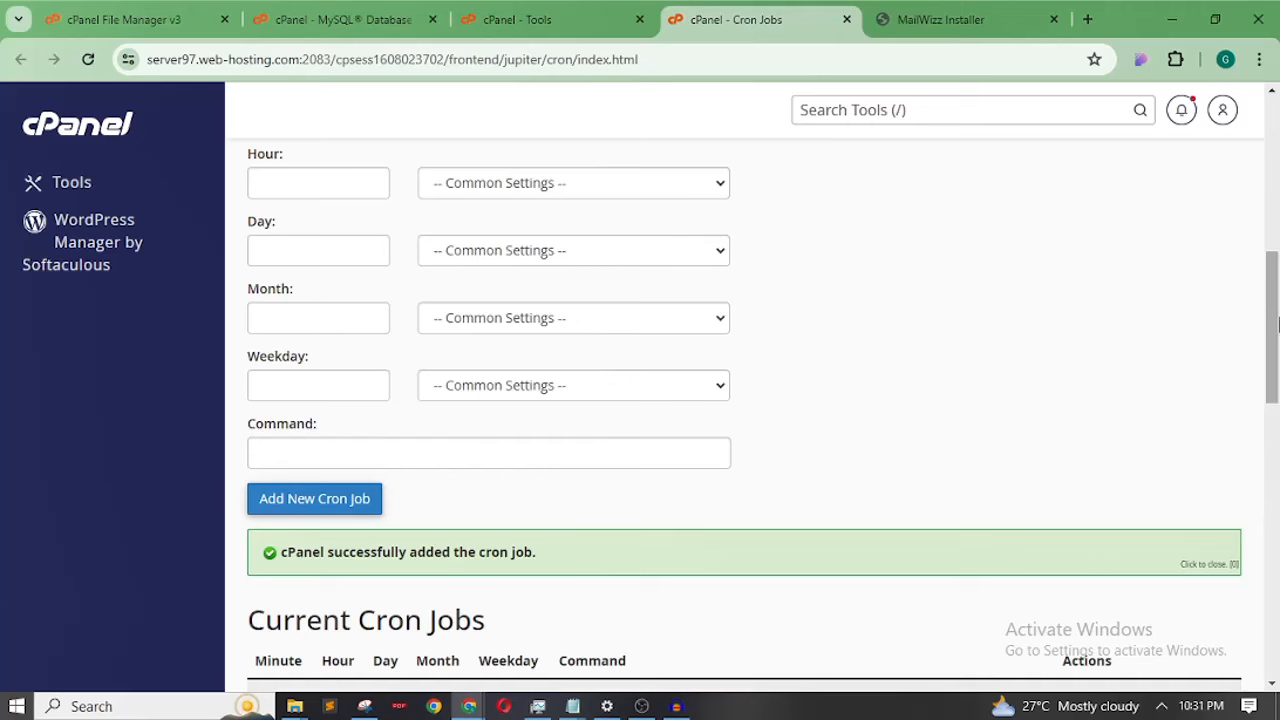
pyautogui.moveTo(1272, 338); pyautogui.dragTo(1272, 292)
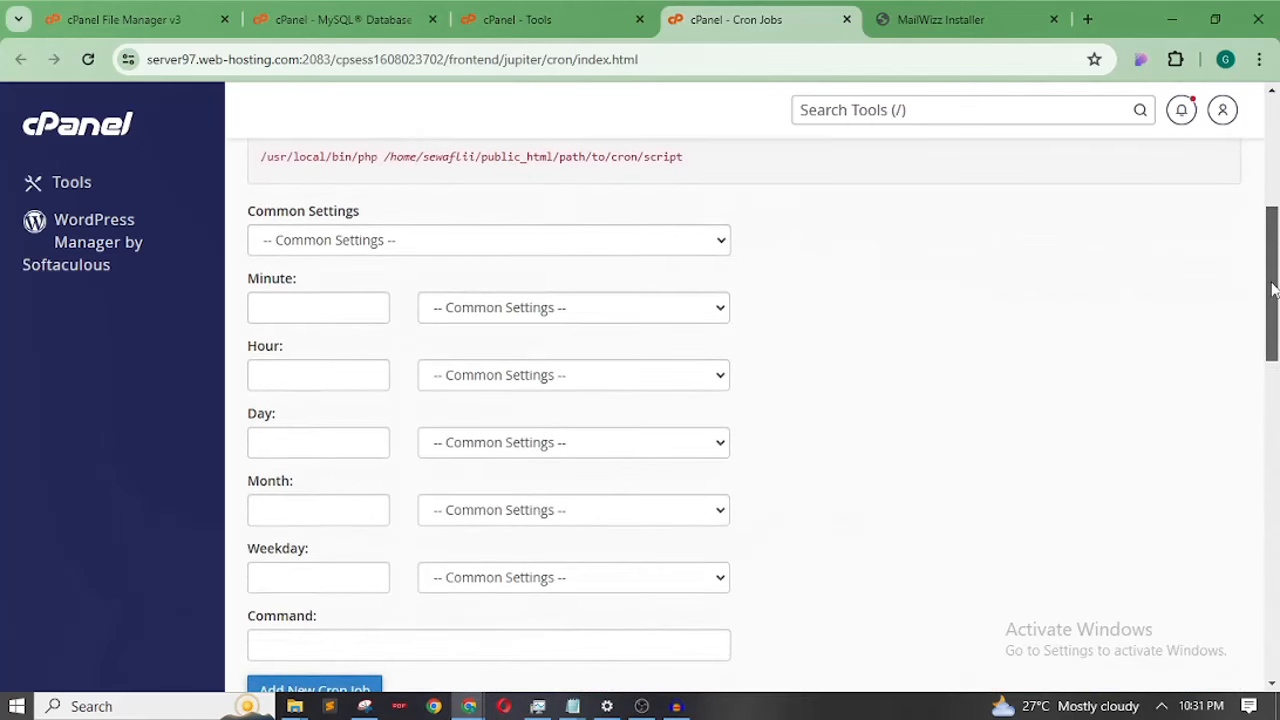
pyautogui.click(583, 243)
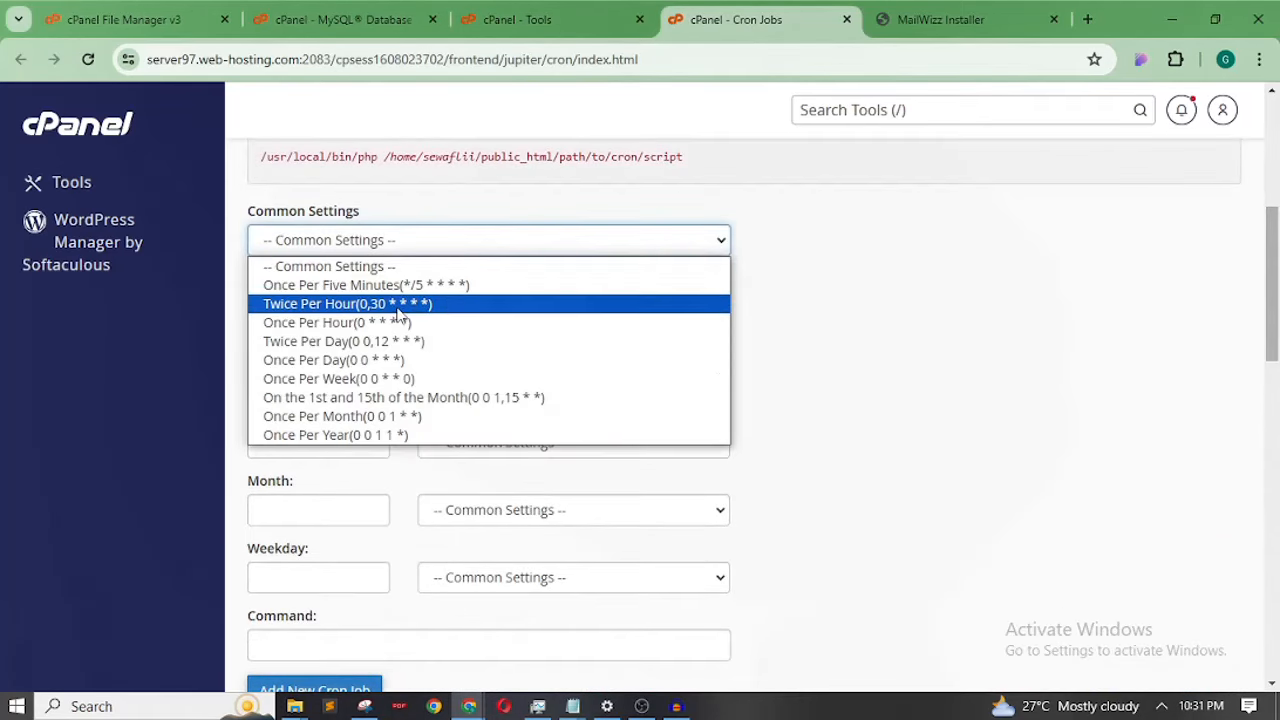
pyautogui.click(363, 322)
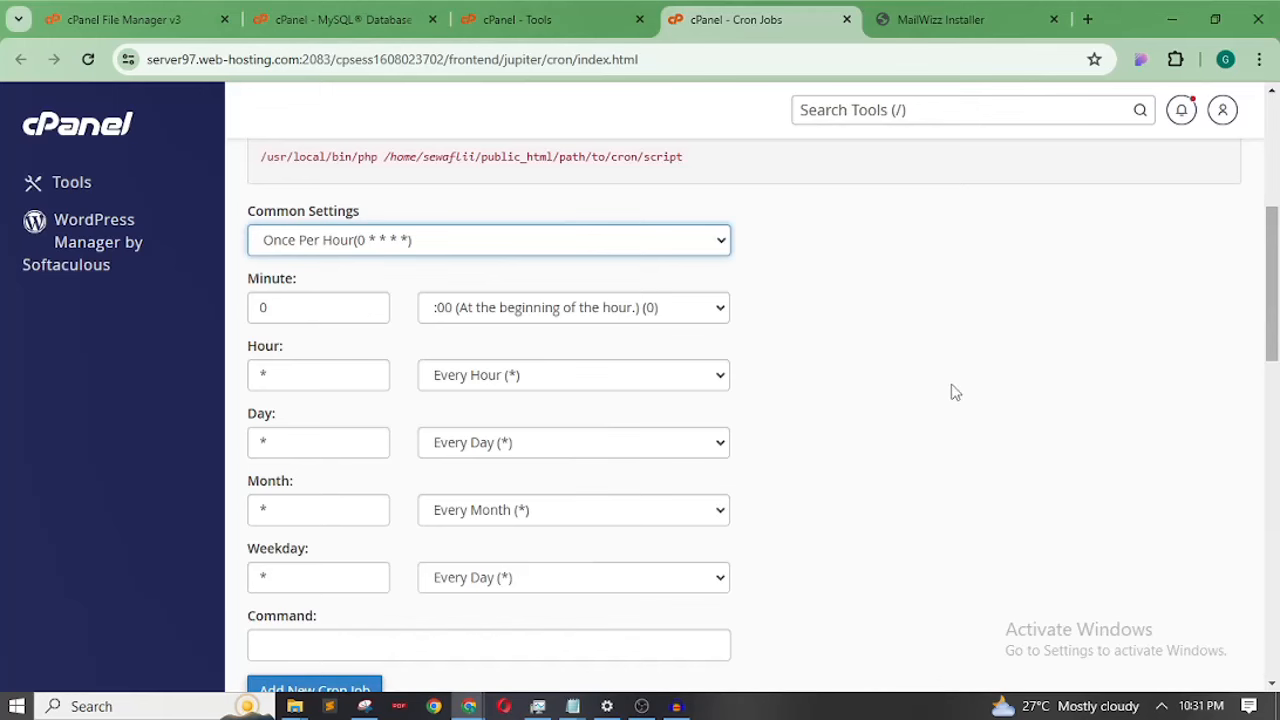
pyautogui.moveTo(1272, 253); pyautogui.dragTo(1272, 313)
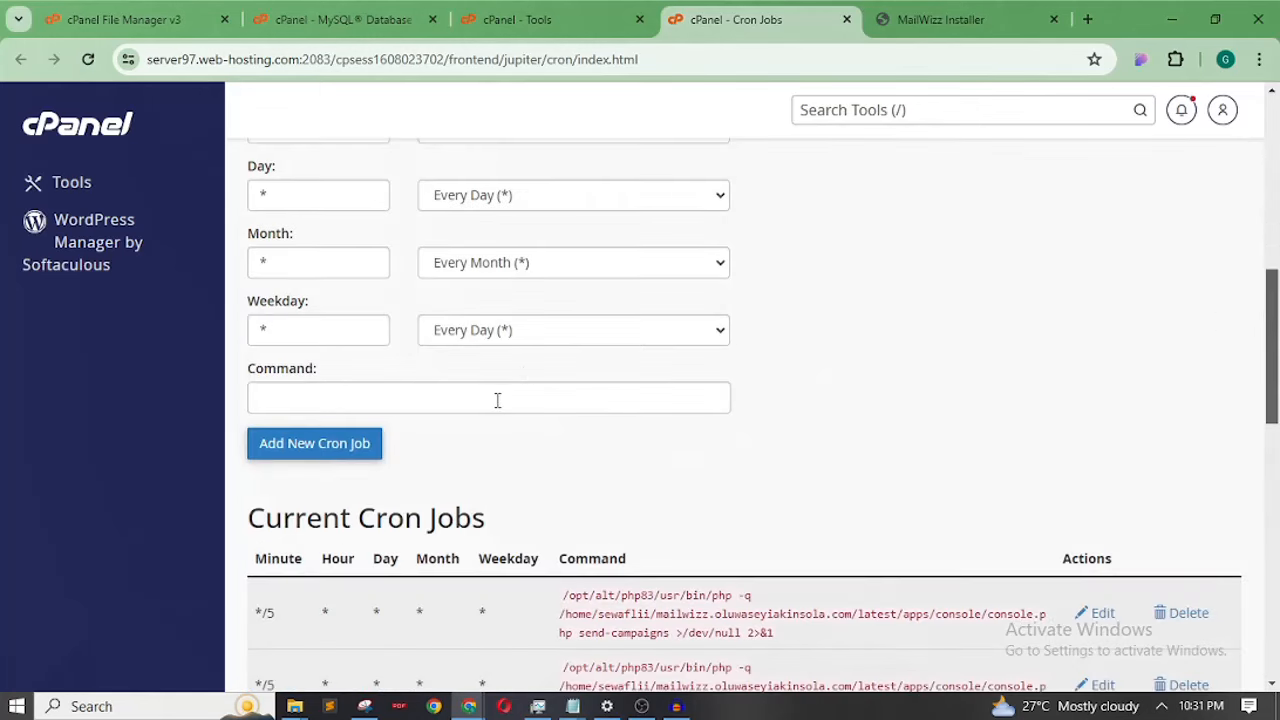
pyautogui.click(497, 400)
pyautogui.hotkey('ctrl', 'v')
pyautogui.click(309, 443)
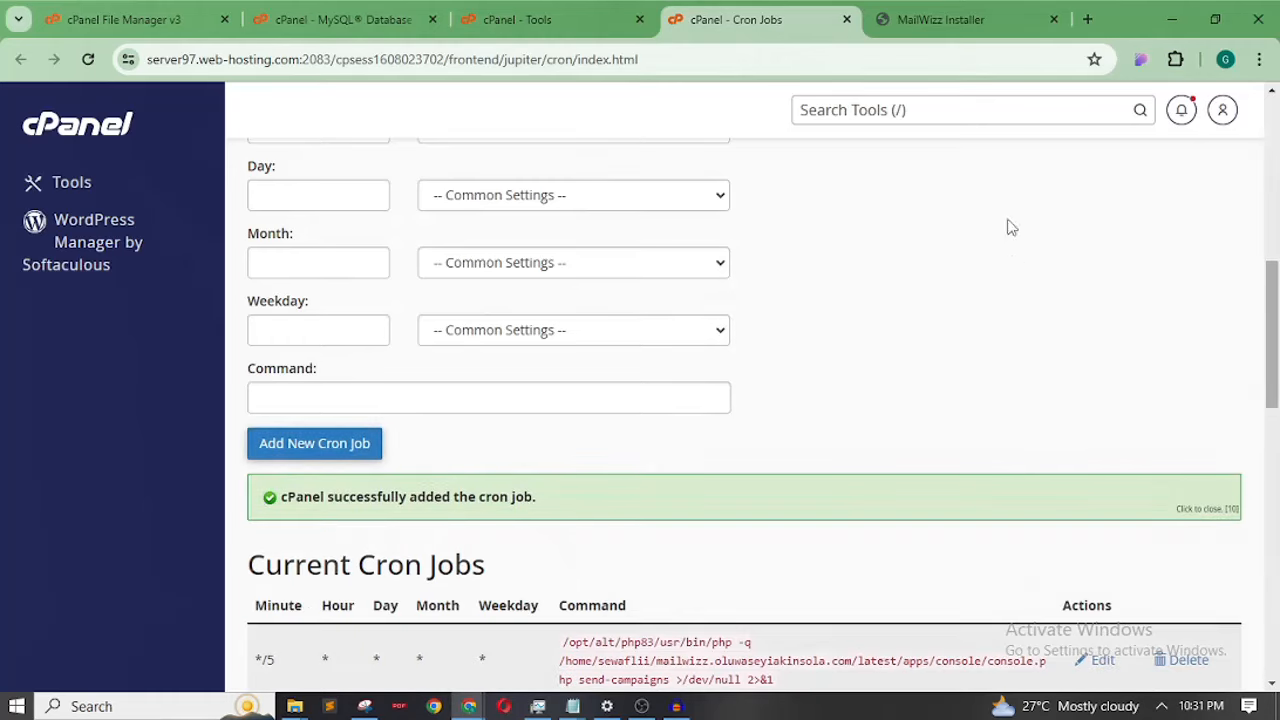
pyautogui.click(968, 22)
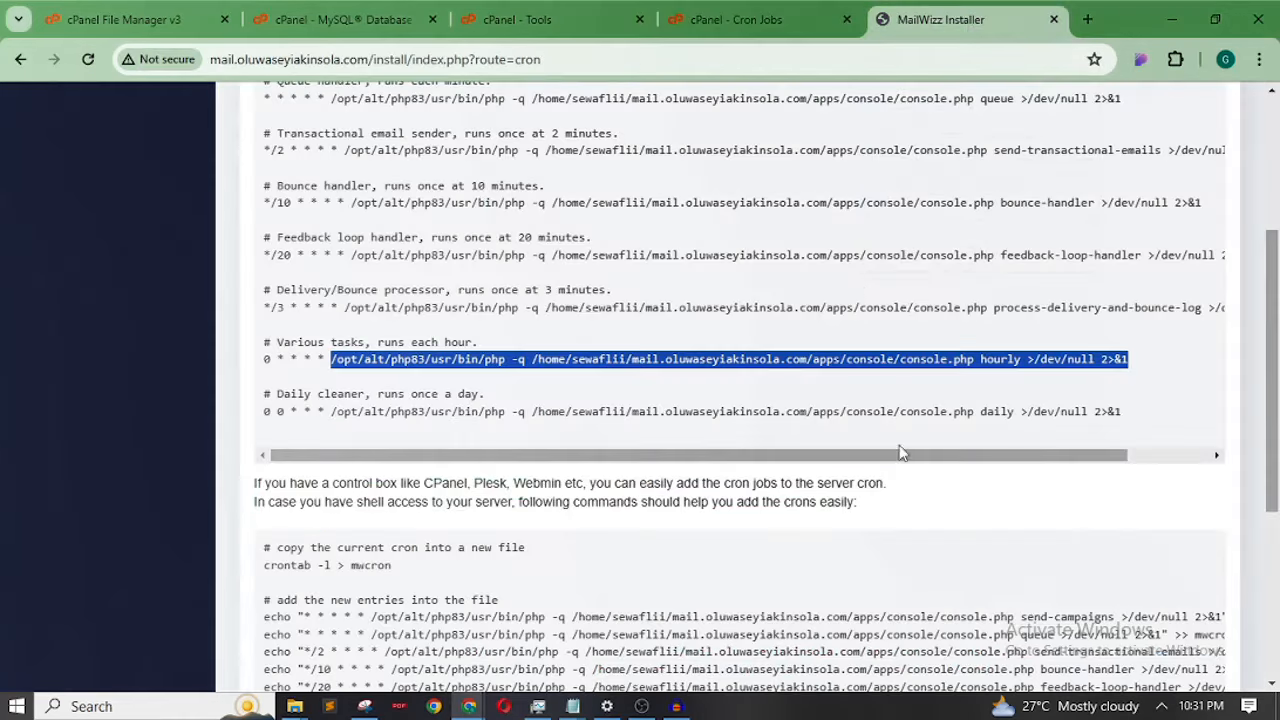
# Copy the MailWizz daily cron command from the installer page
pyautogui.moveTo(335, 411); pyautogui.dragTo(585, 452)
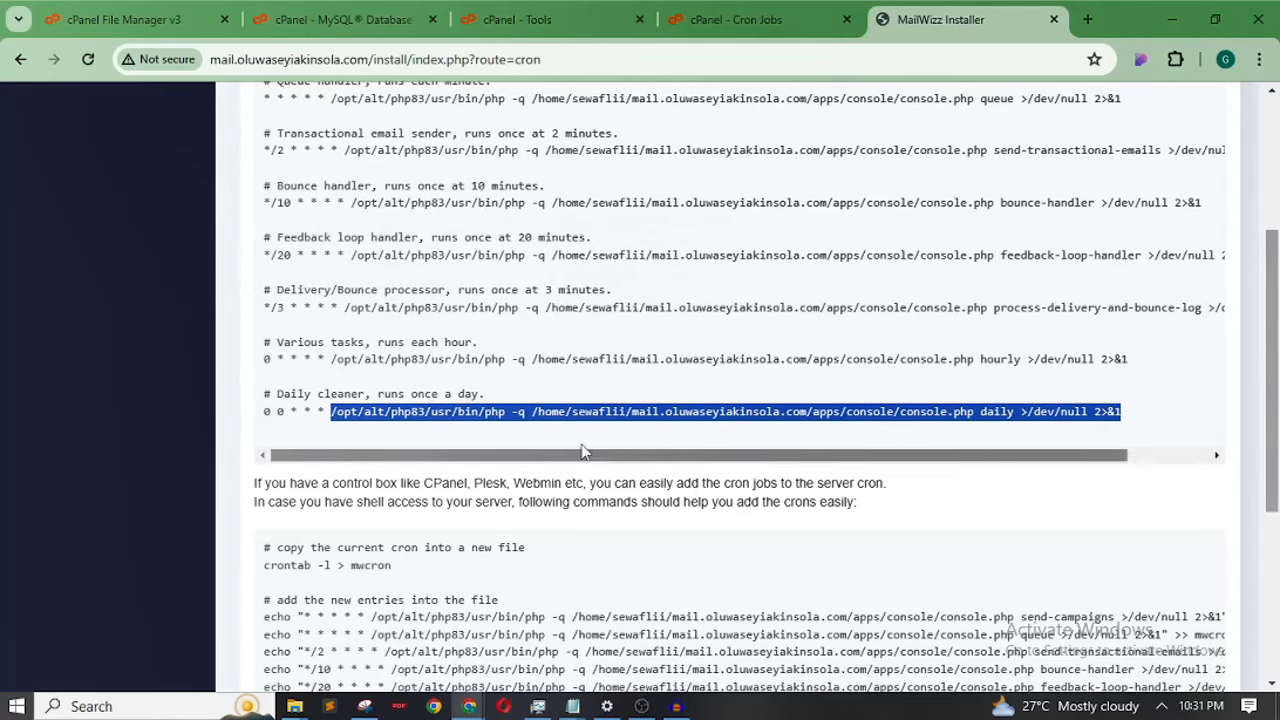
pyautogui.rightClick(542, 410)
pyautogui.click(668, 170)
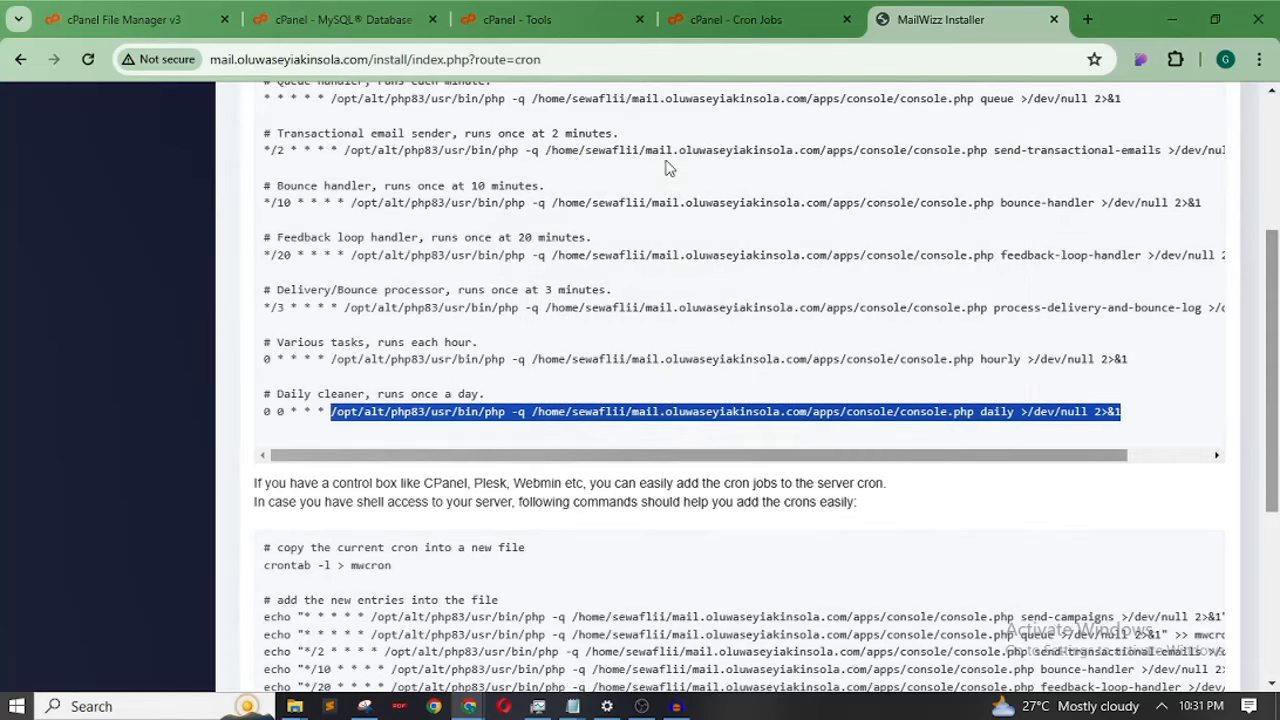
pyautogui.click(777, 30)
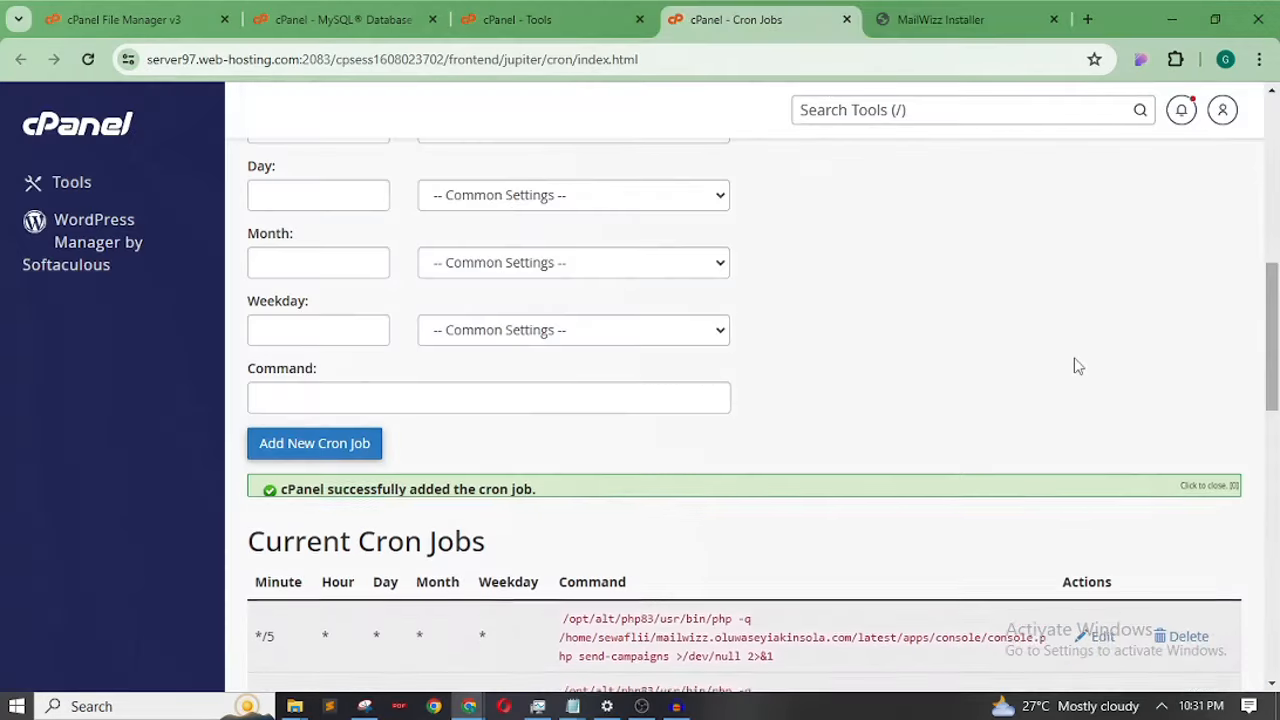
# Add a Once Per Day (0 0 * * *) cron job running the pasted daily command
pyautogui.scroll(3, 1158, 286)
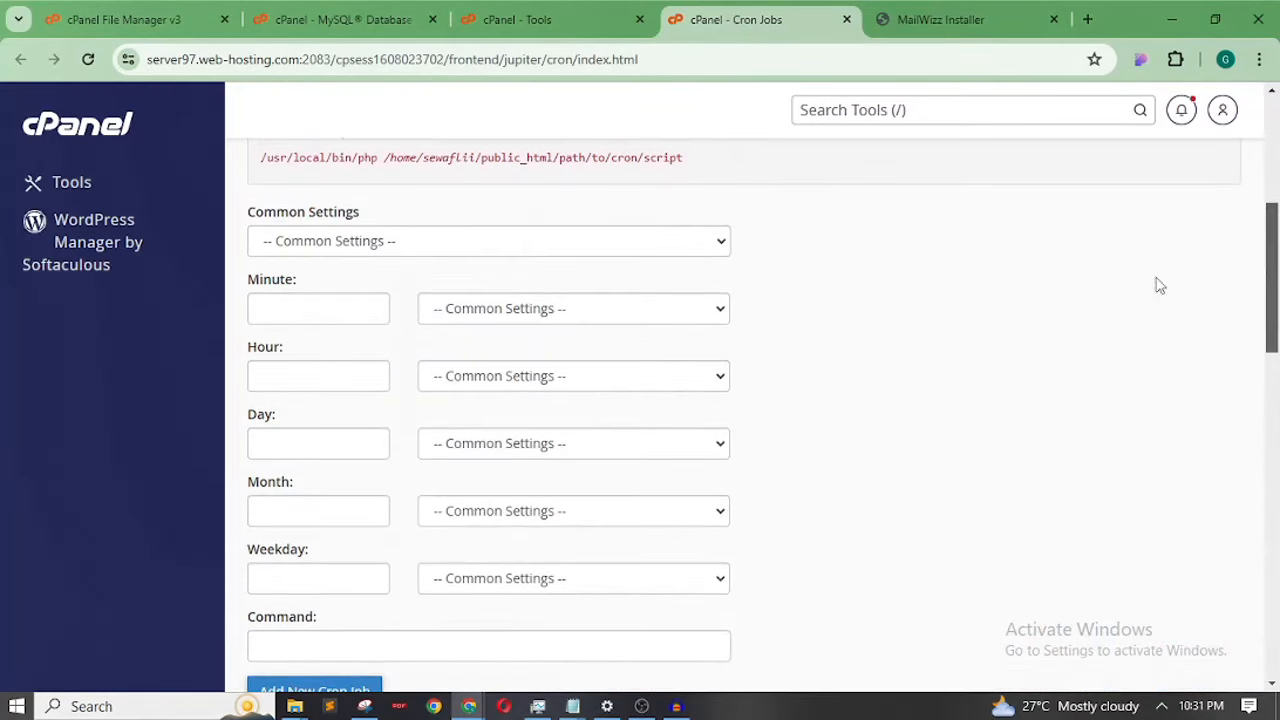
pyautogui.click(660, 238)
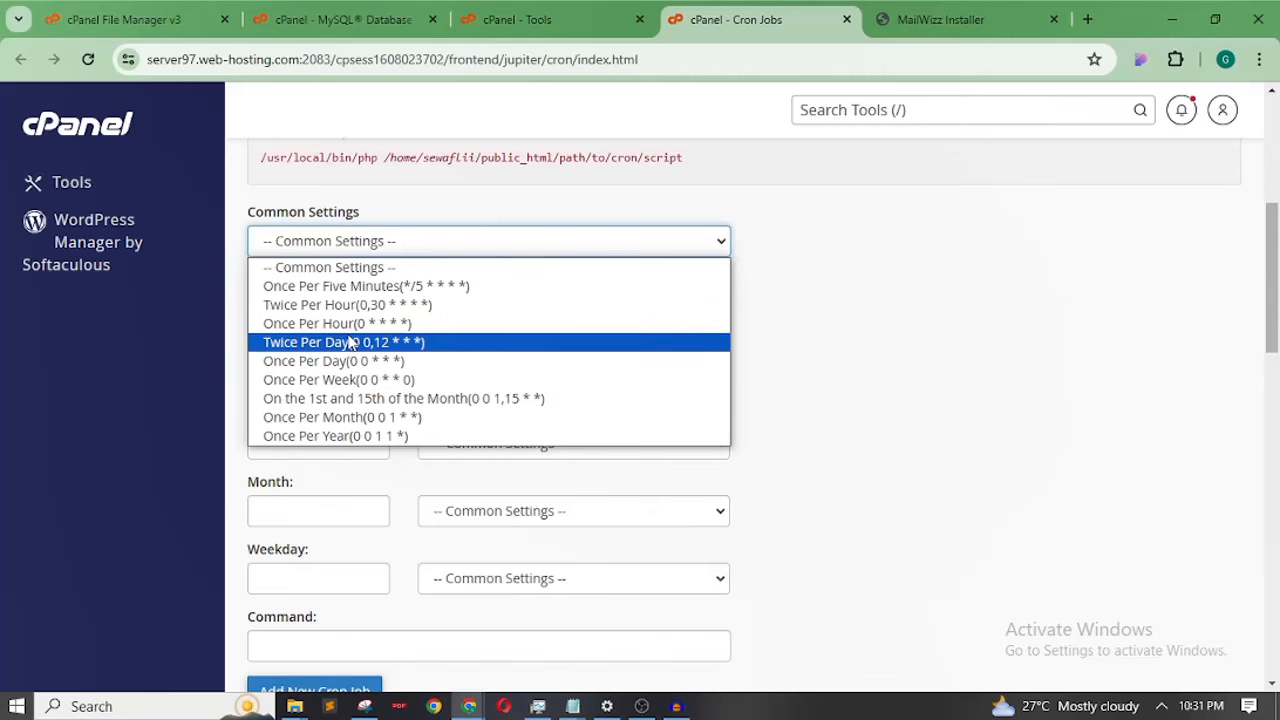
pyautogui.click(329, 361)
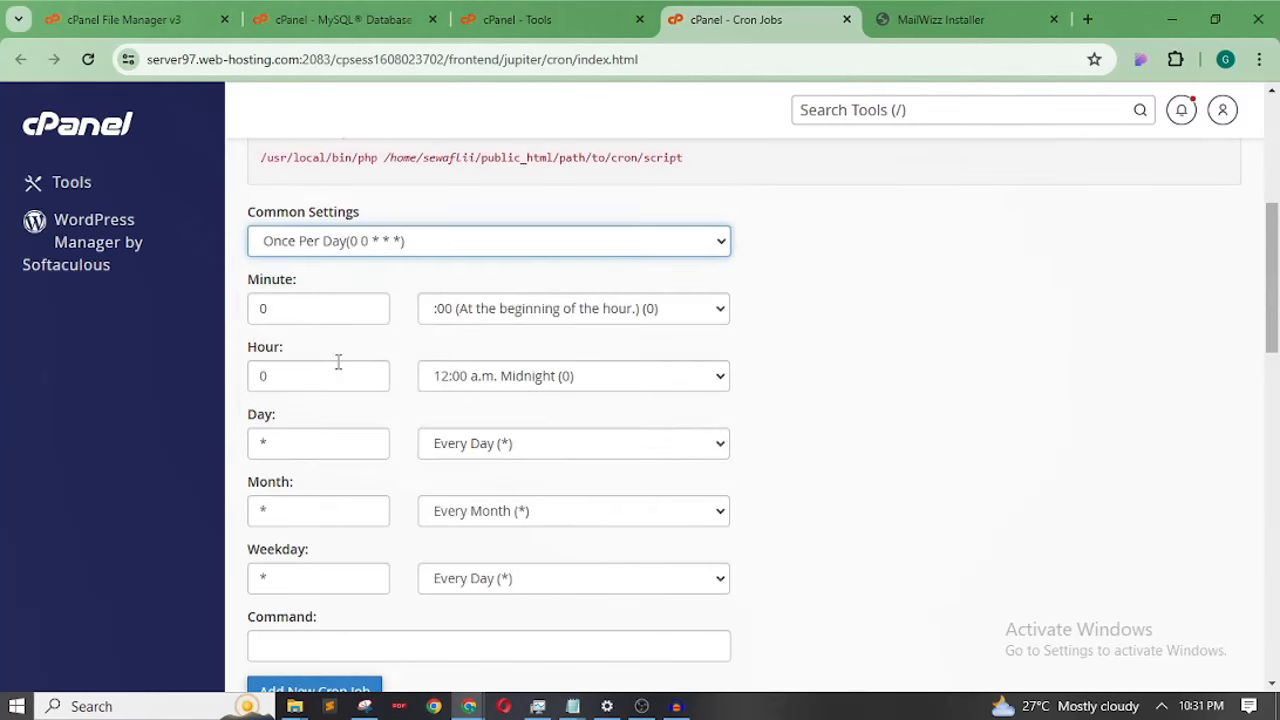
pyautogui.click(390, 641)
pyautogui.hotkey('ctrl', 'v')
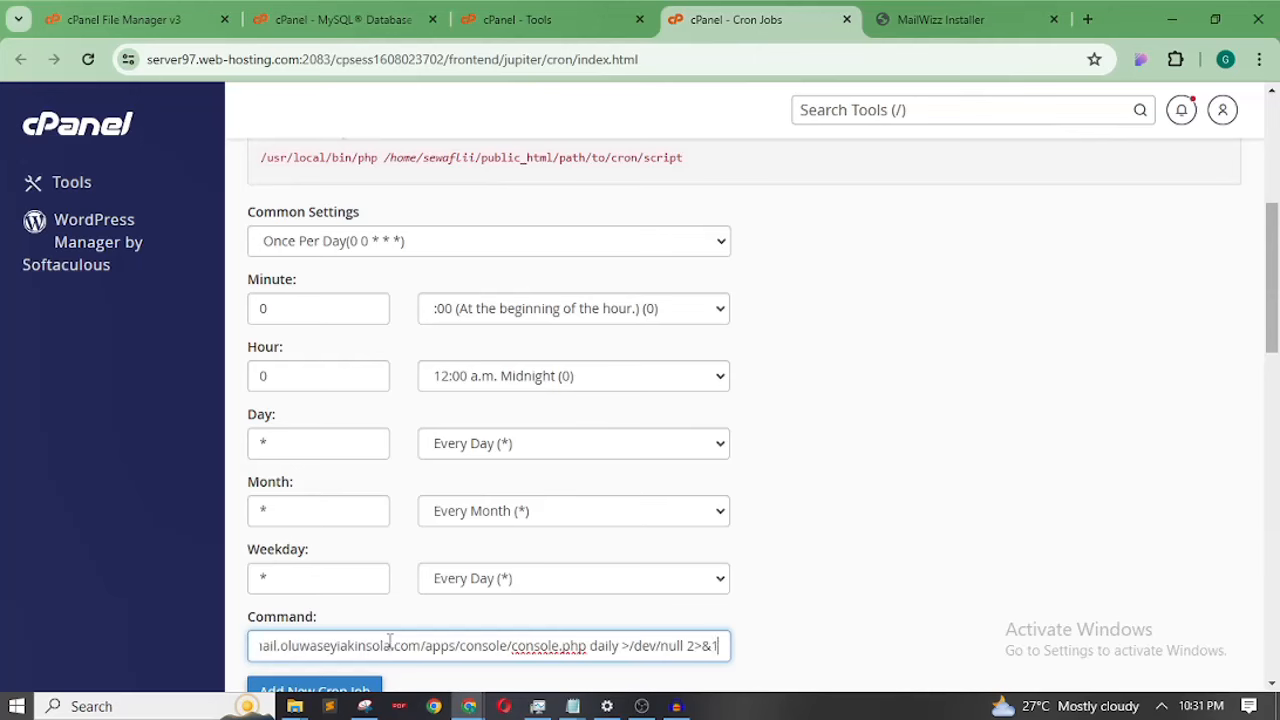
pyautogui.moveTo(1274, 294); pyautogui.dragTo(1265, 352)
pyautogui.scroll(-5, 1265, 352)
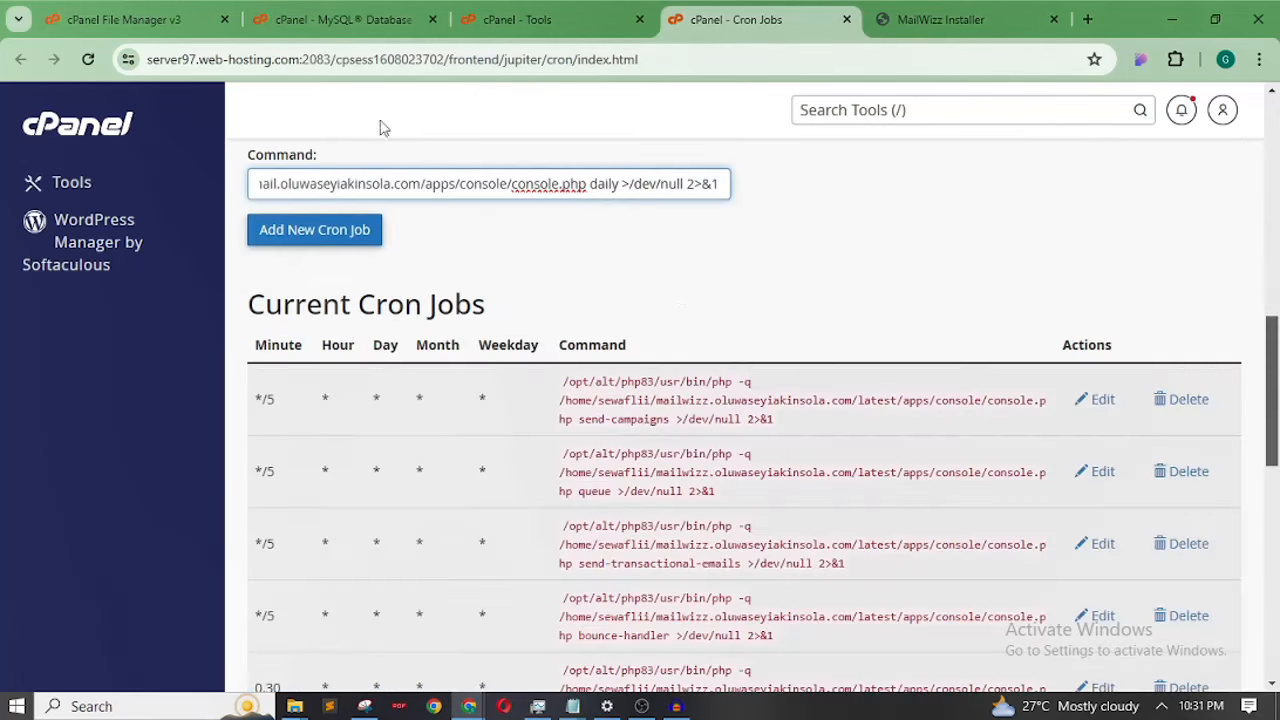
pyautogui.click(334, 229)
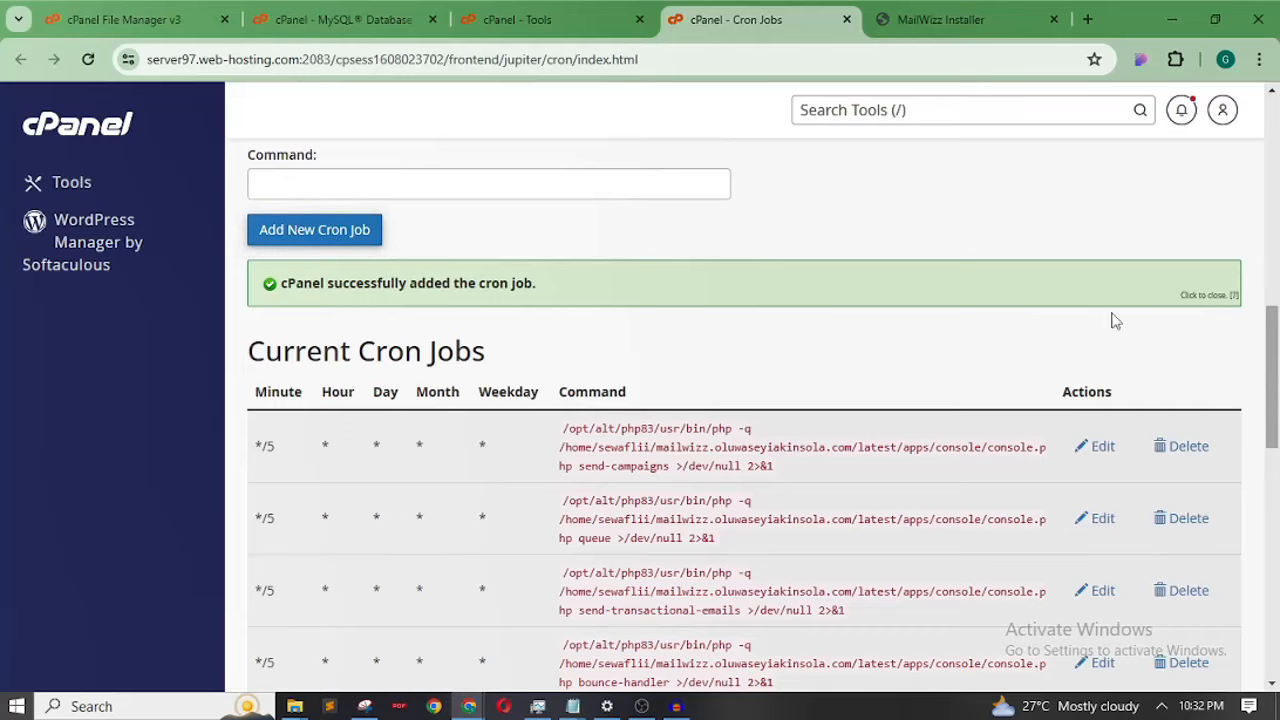
# In the MailWizz installer, confirm 'Cron jobs are installed, continue' to reach the Finish step
pyautogui.moveTo(1273, 370); pyautogui.dragTo(1275, 580)
pyautogui.moveTo(1278, 588); pyautogui.dragTo(1278, 203)
pyautogui.click(953, 18)
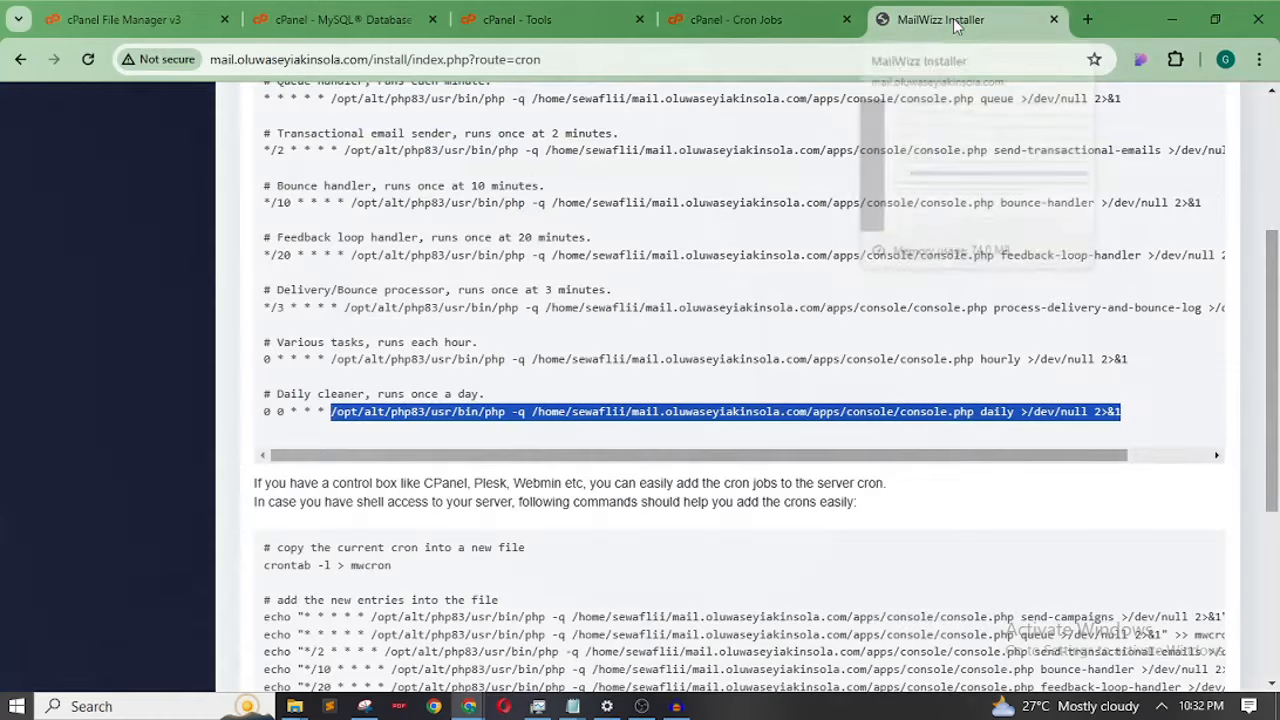
pyautogui.moveTo(1276, 312); pyautogui.dragTo(1276, 472)
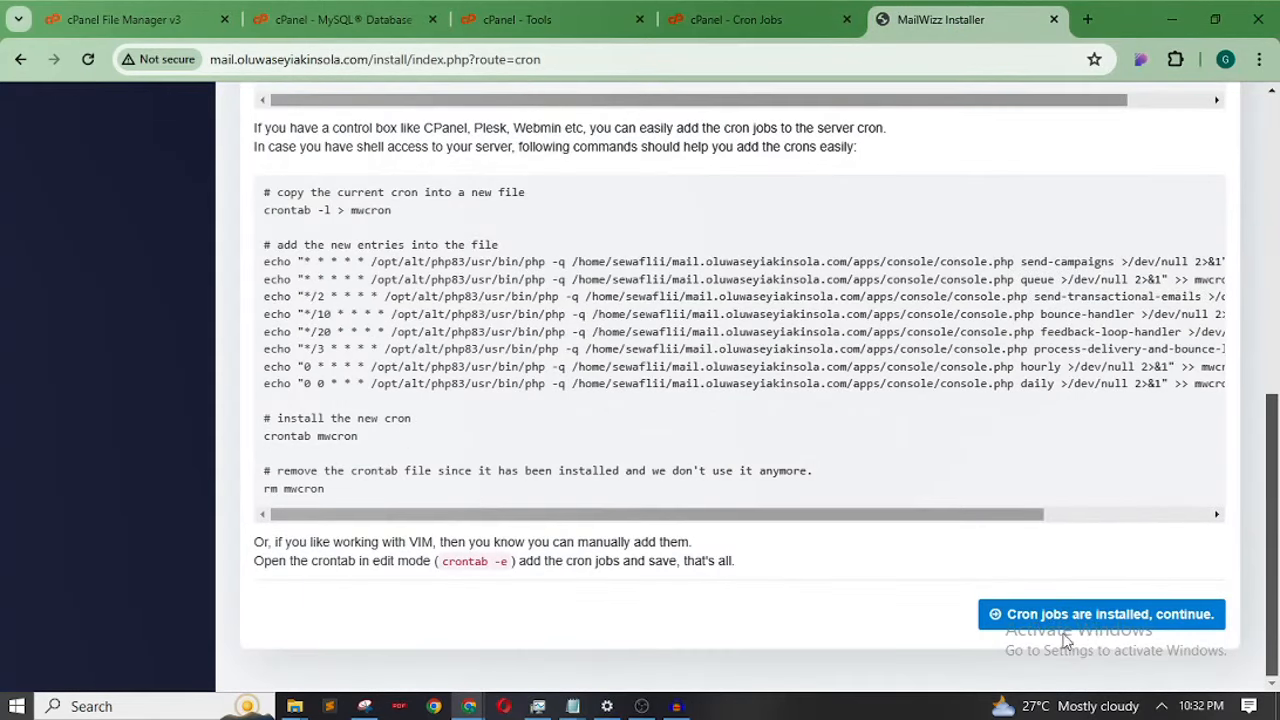
pyautogui.click(1141, 622)
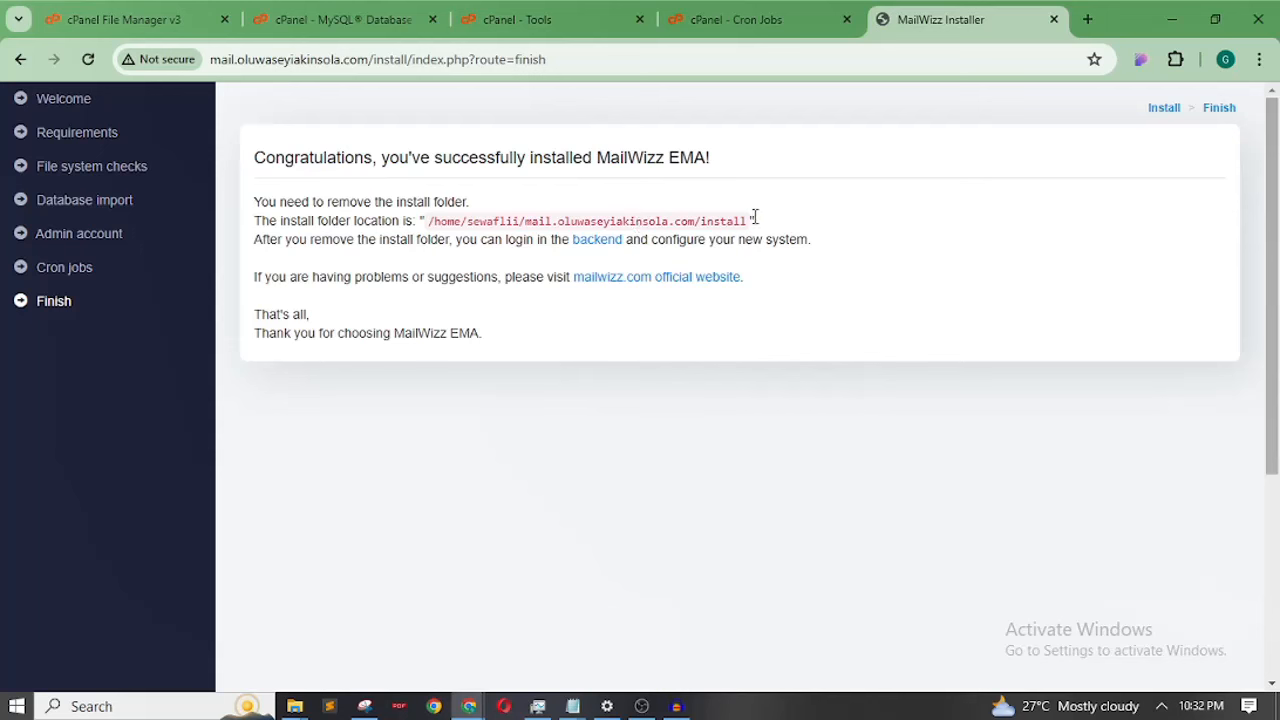
# Open the admin backend sign-in page from the installer's backend link
pyautogui.moveTo(757, 225); pyautogui.dragTo(680, 220)
pyautogui.click(680, 220)
pyautogui.click(606, 246)
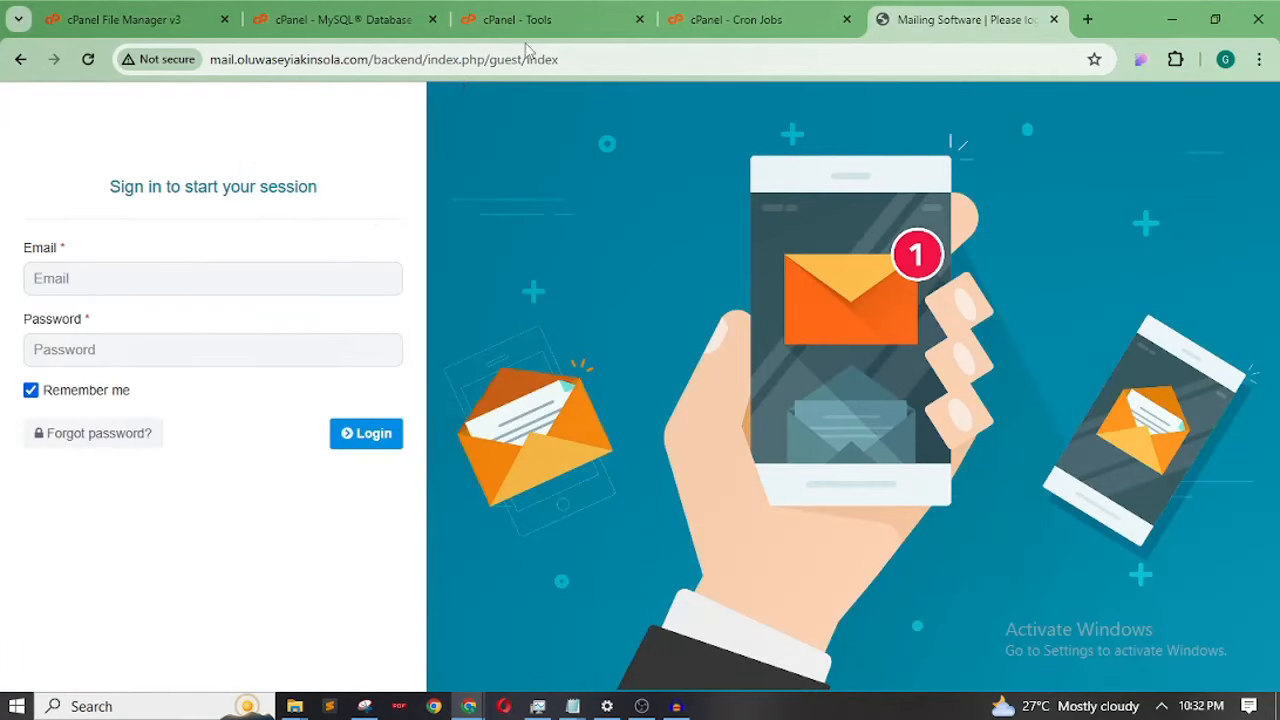
# Trim the address to the site root, load the home page and open its customer Login page
pyautogui.click(584, 62)
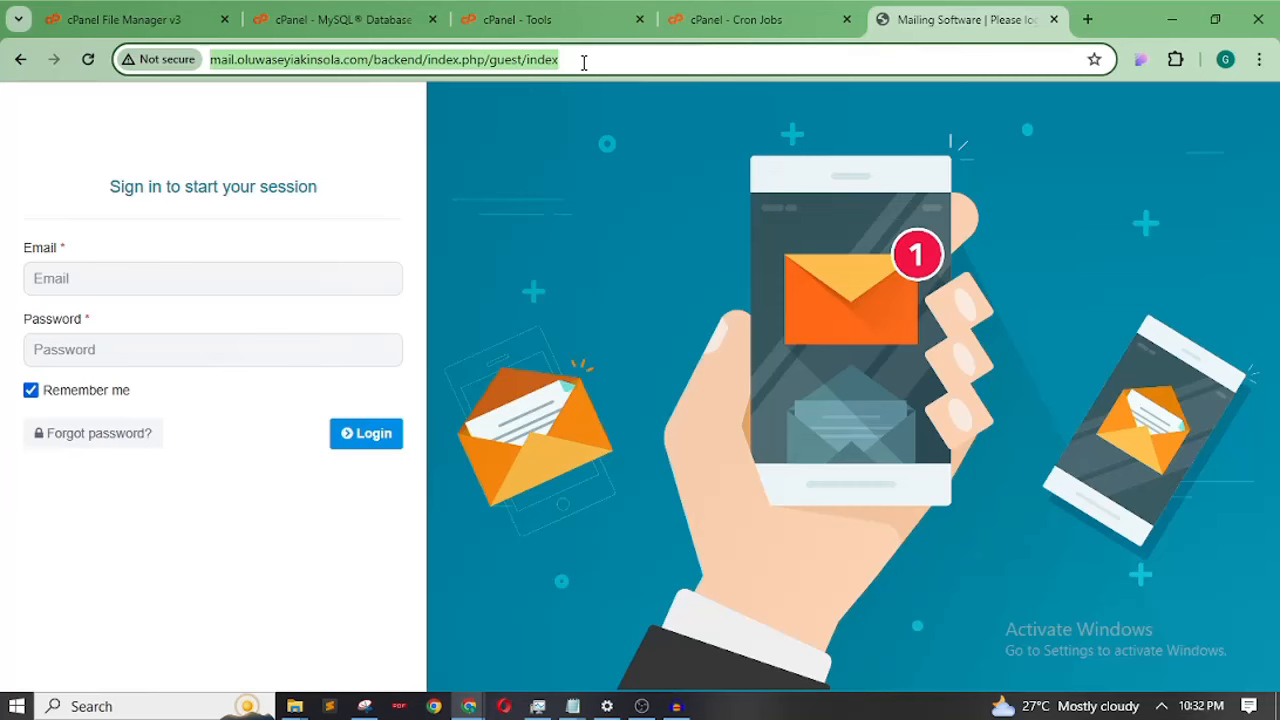
pyautogui.click(584, 62)
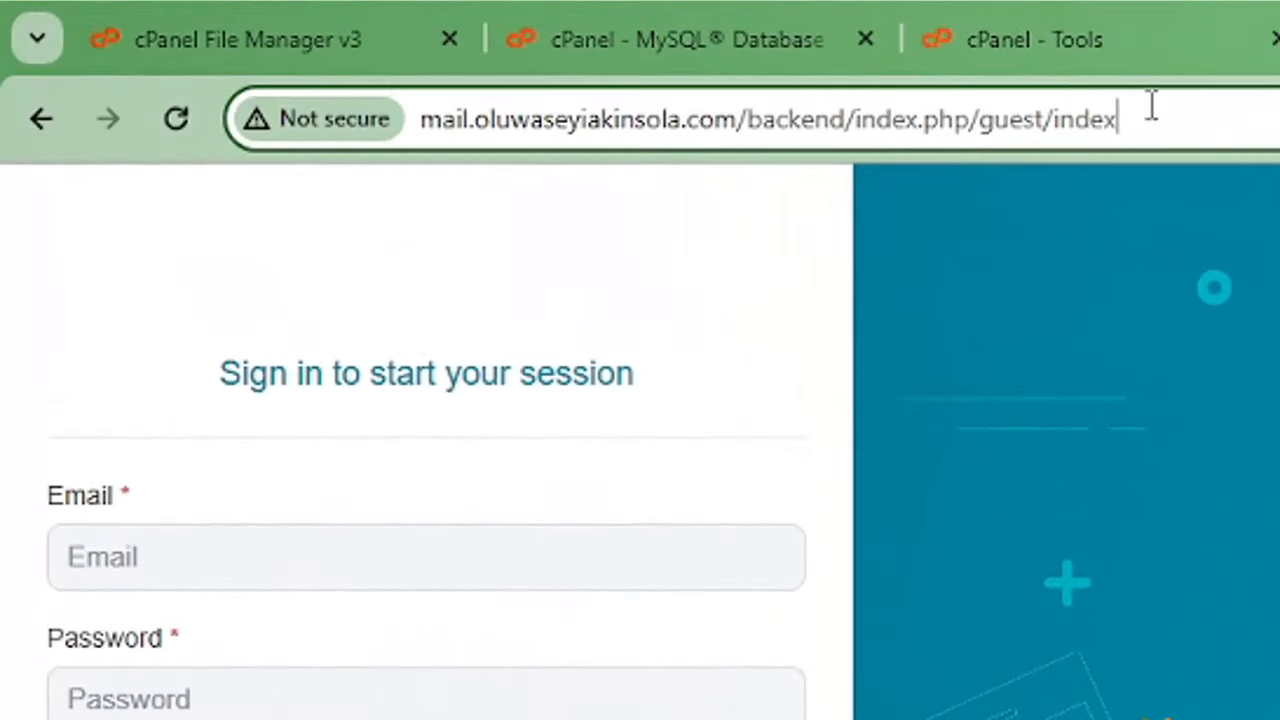
pyautogui.moveTo(576, 53); pyautogui.dragTo(436, 51)
pyautogui.moveTo(872, 100); pyautogui.dragTo(757, 150)
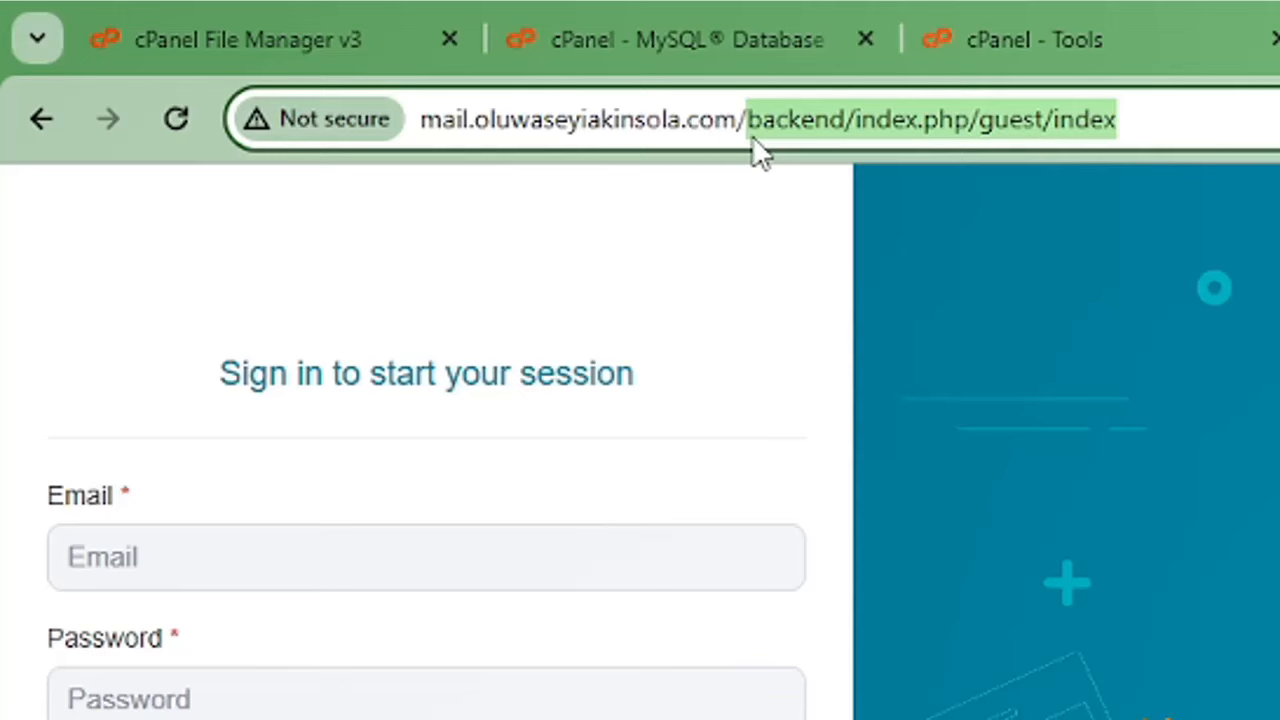
pyautogui.press('BackSpace')
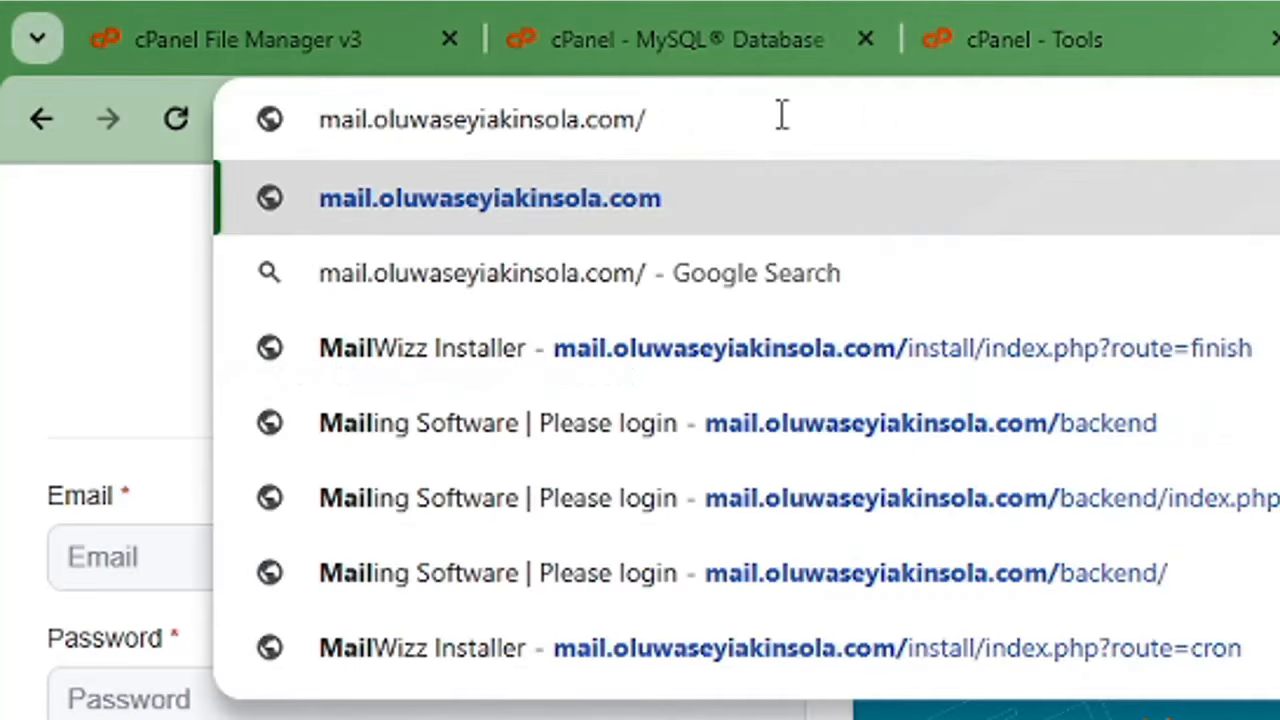
pyautogui.moveTo(782, 116); pyautogui.dragTo(322, 116)
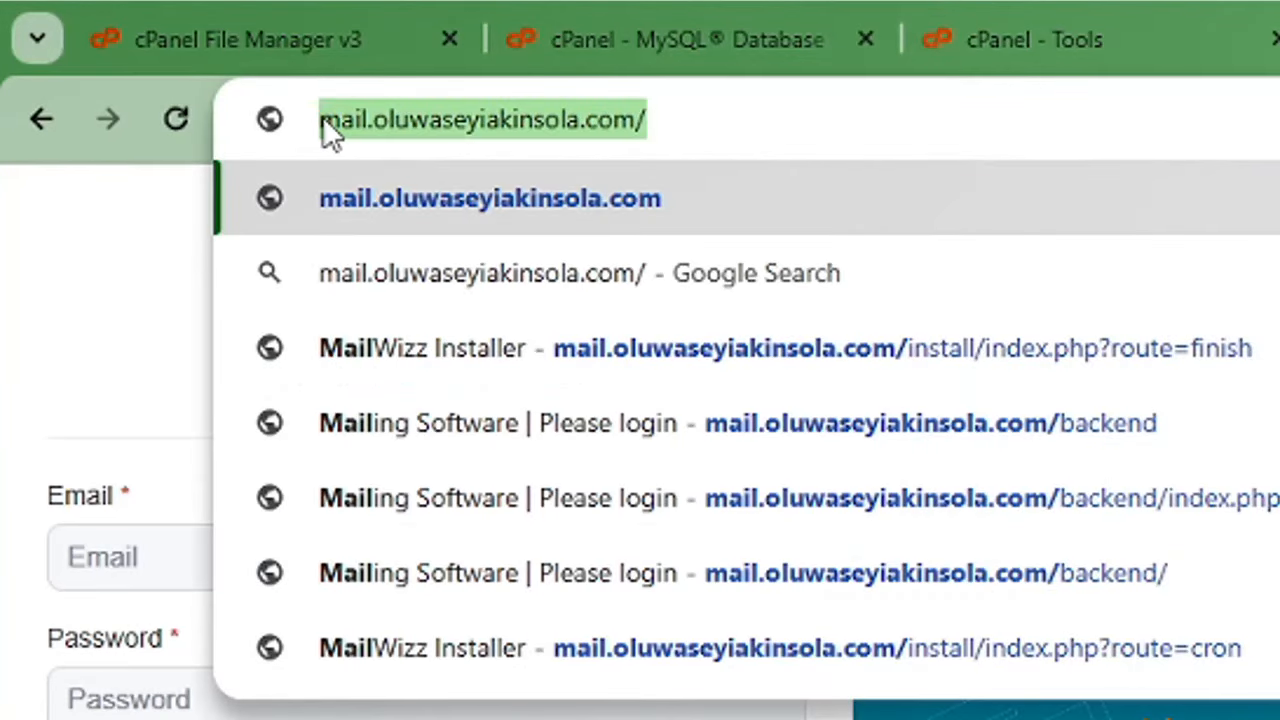
pyautogui.click(57, 277)
pyautogui.click(697, 118)
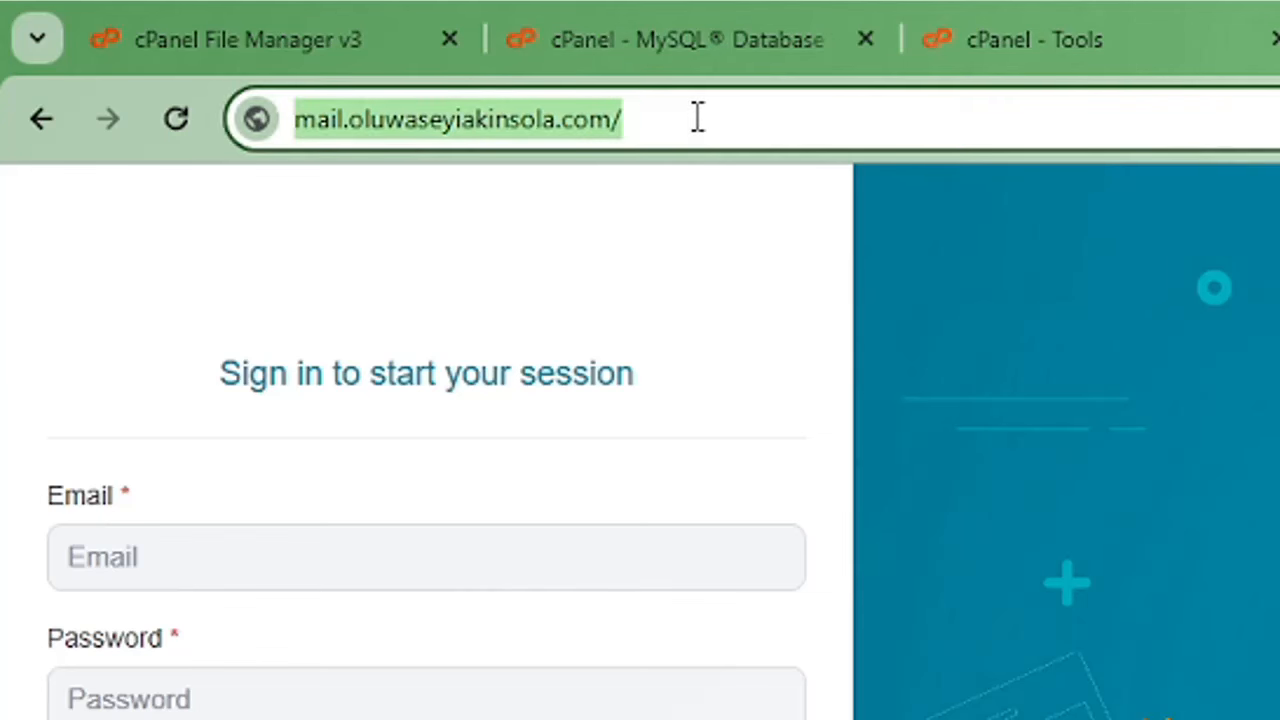
pyautogui.press('Return')
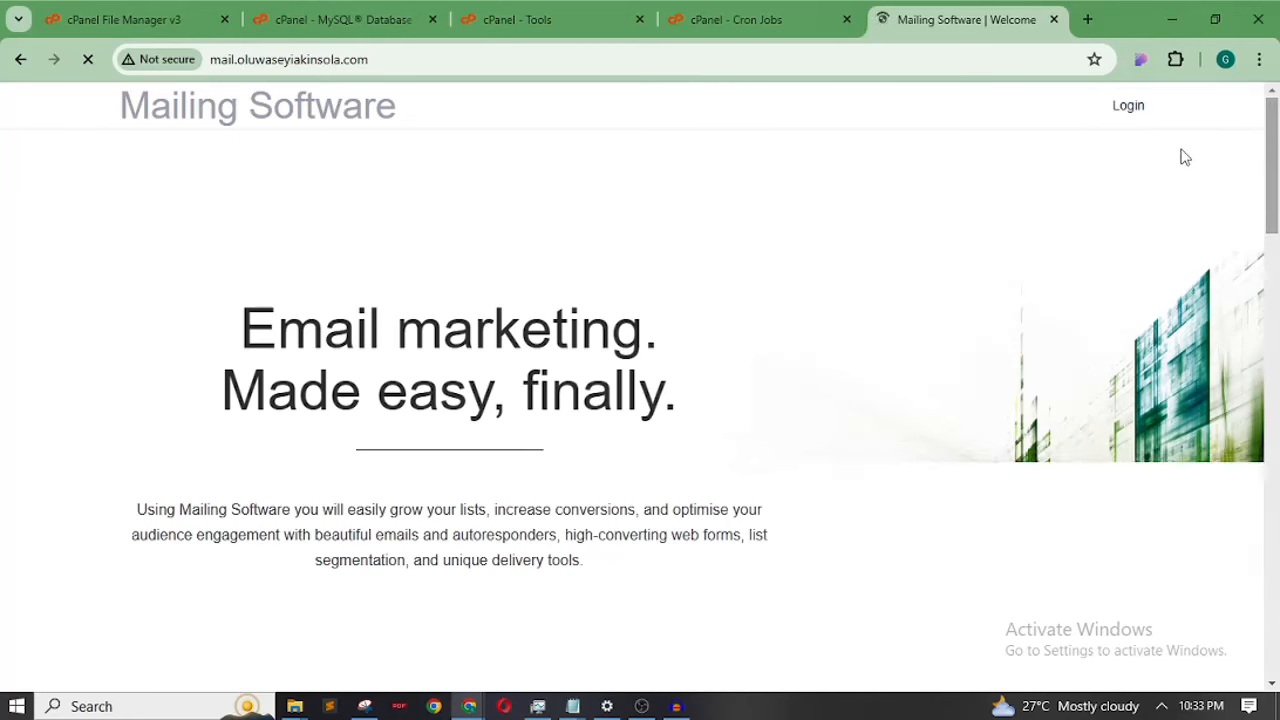
pyautogui.click(1131, 107)
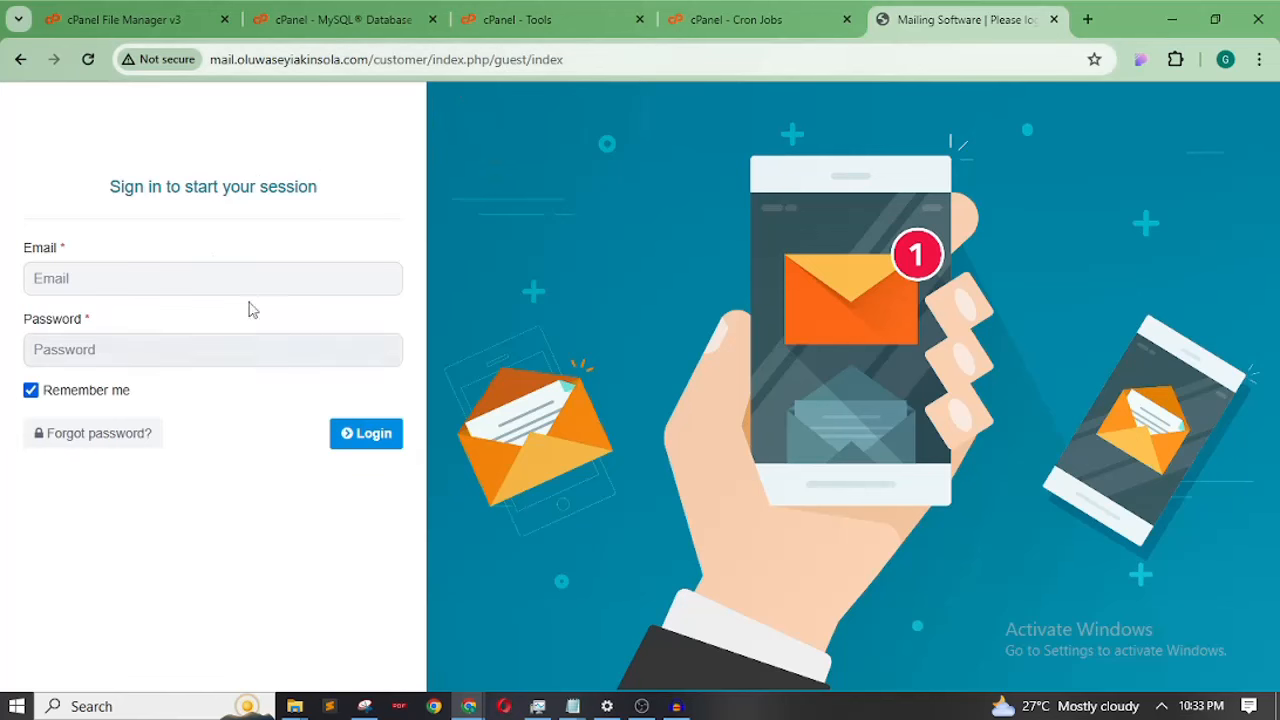
# Untick Remember me on the customer sign-in page
pyautogui.click(31, 392)
pyautogui.click(400, 60)
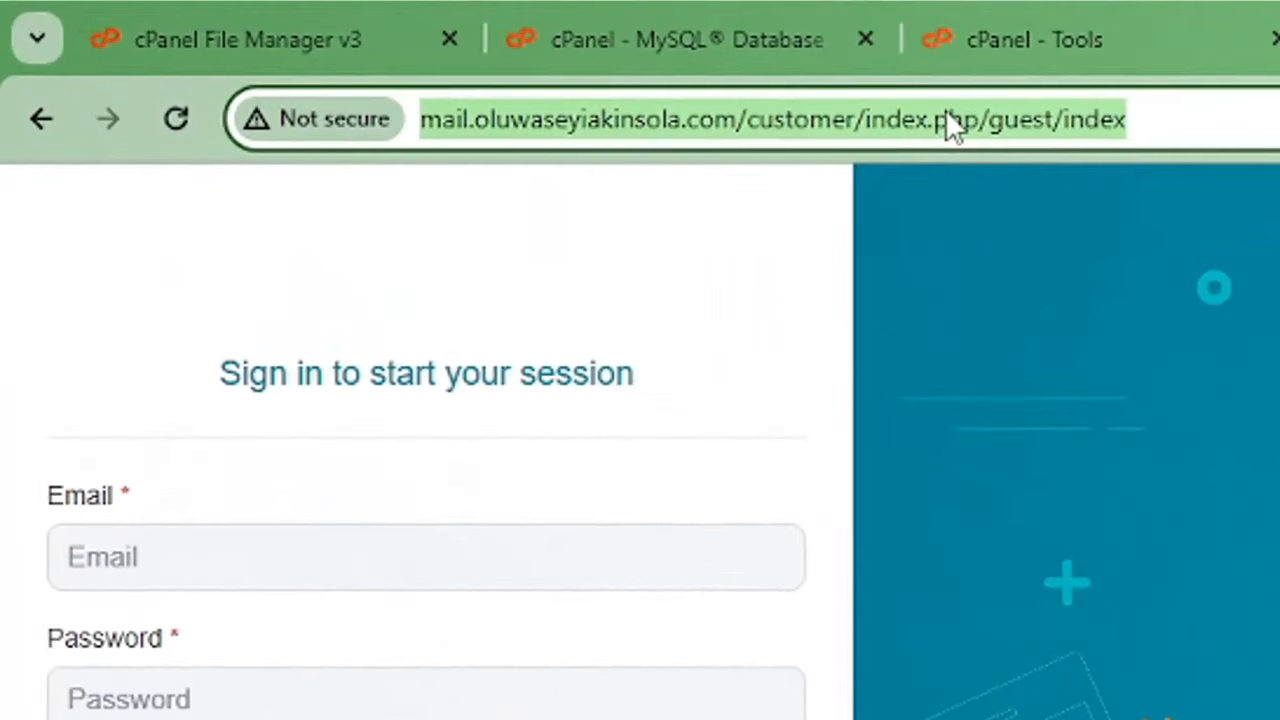
pyautogui.click(948, 121)
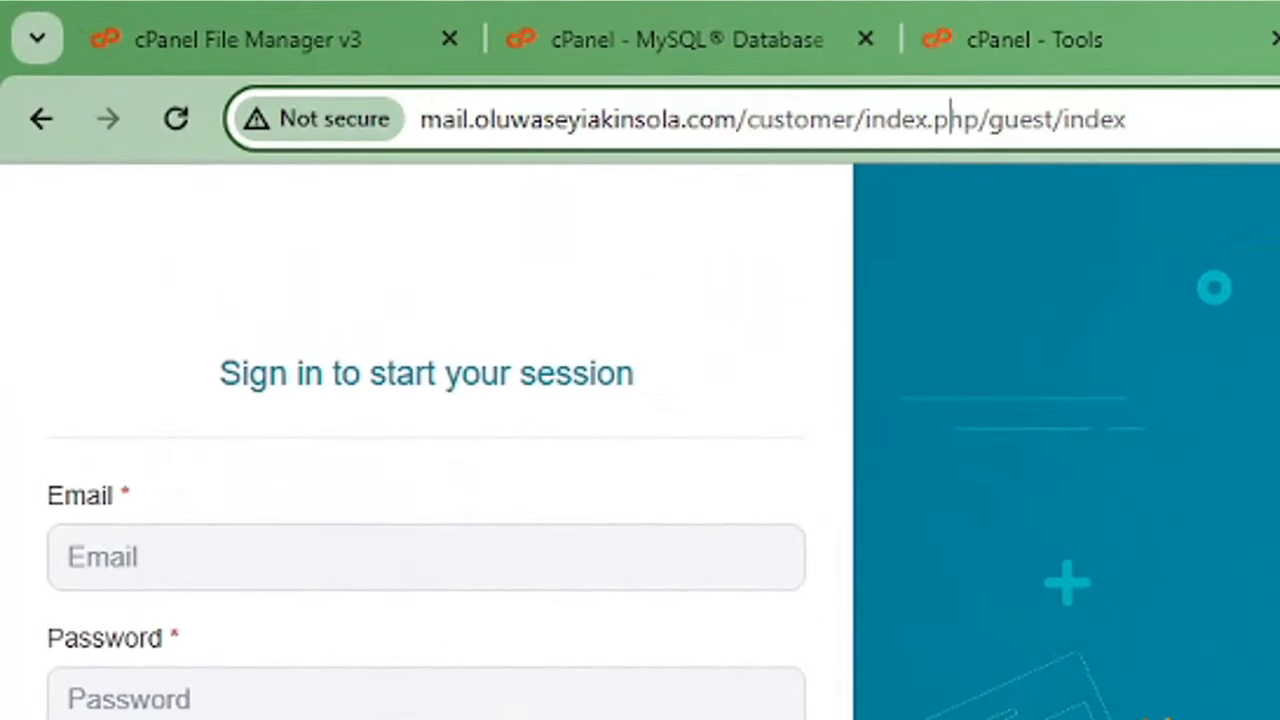
pyautogui.hotkey('ctrl', 't')
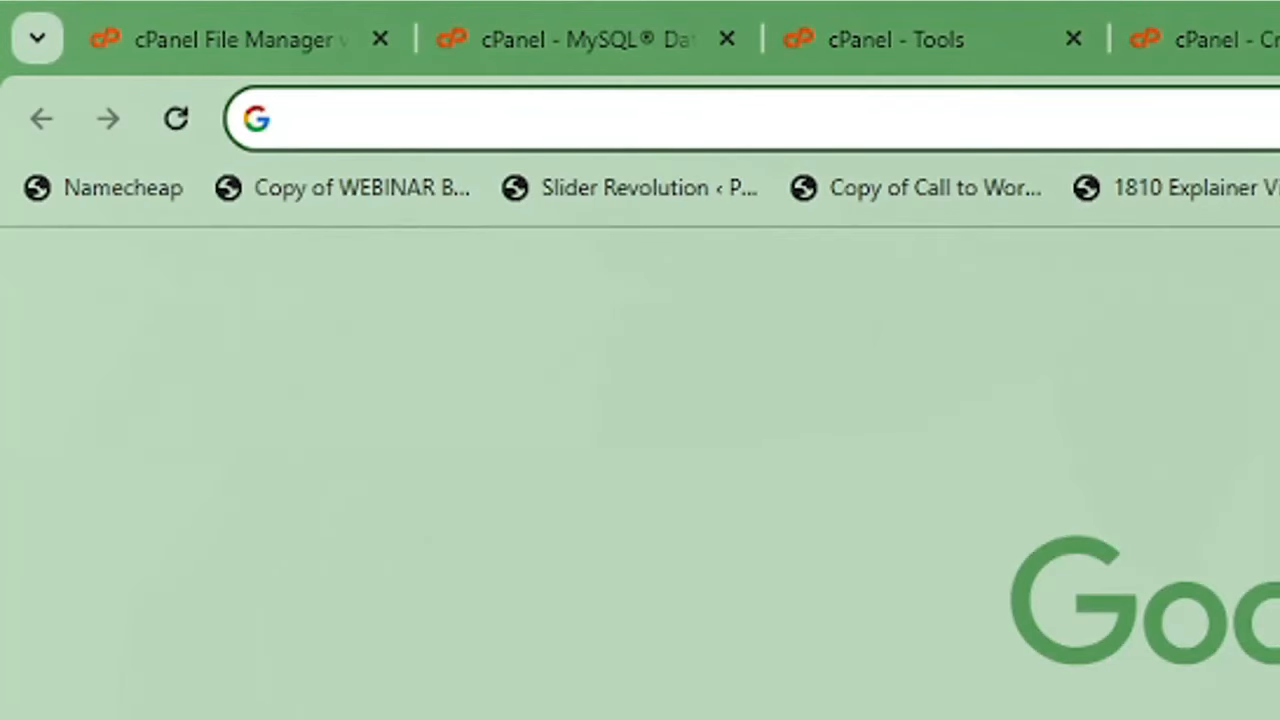
pyautogui.hotkey('ctrl', 'w')
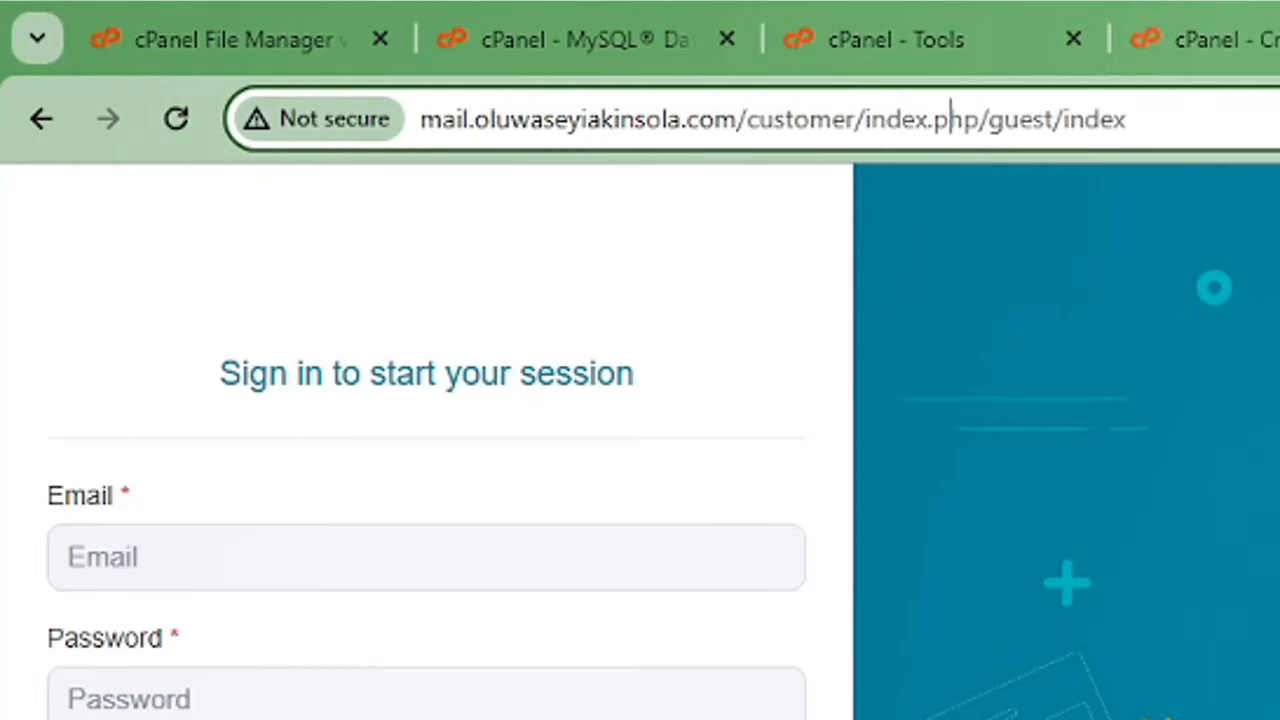
pyautogui.hotkey('ctrl', 't')
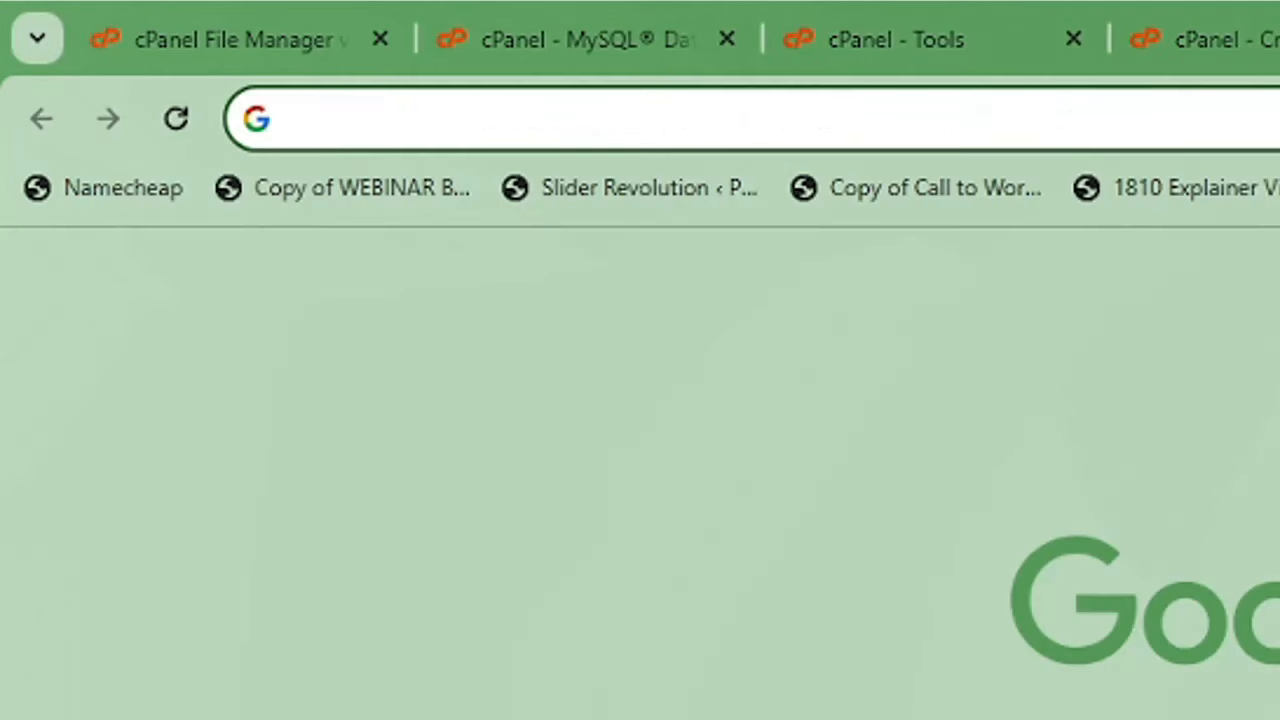
pyautogui.hotkey('ctrl', 'w')
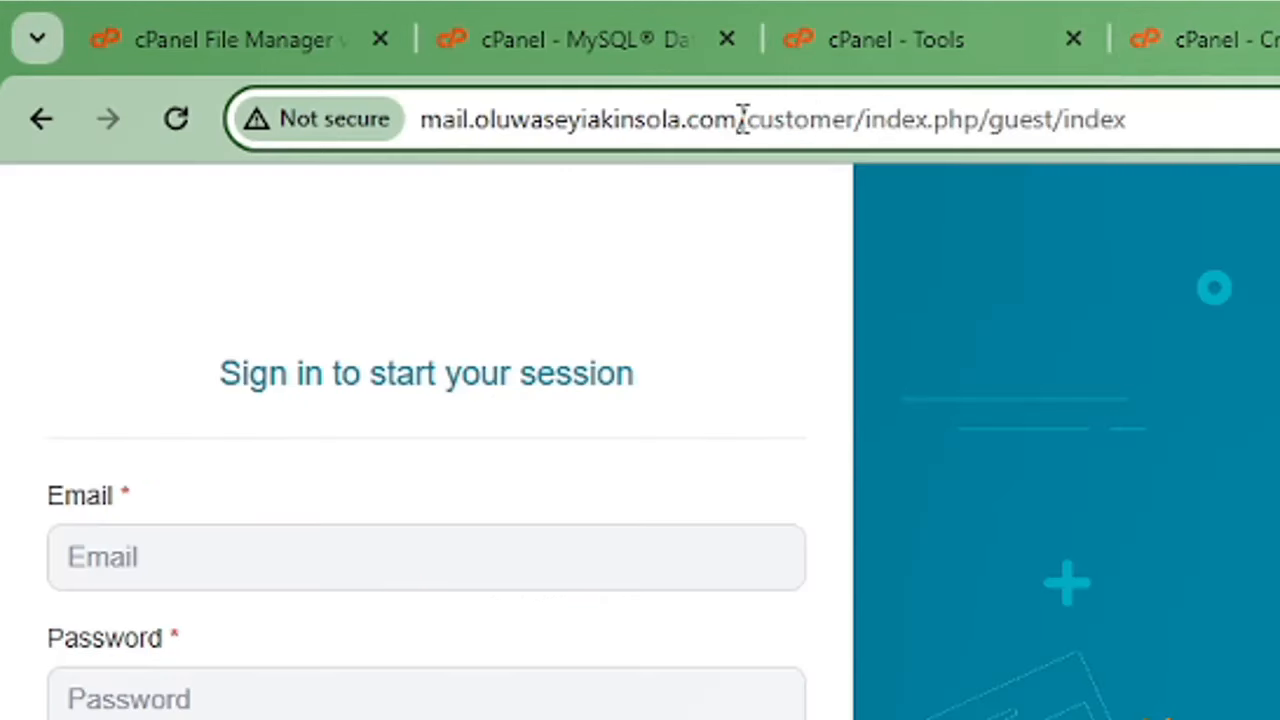
# Copy the site domain and load it with 'backend' appended in a new tab
pyautogui.moveTo(738, 119); pyautogui.dragTo(432, 132)
pyautogui.rightClick(473, 125)
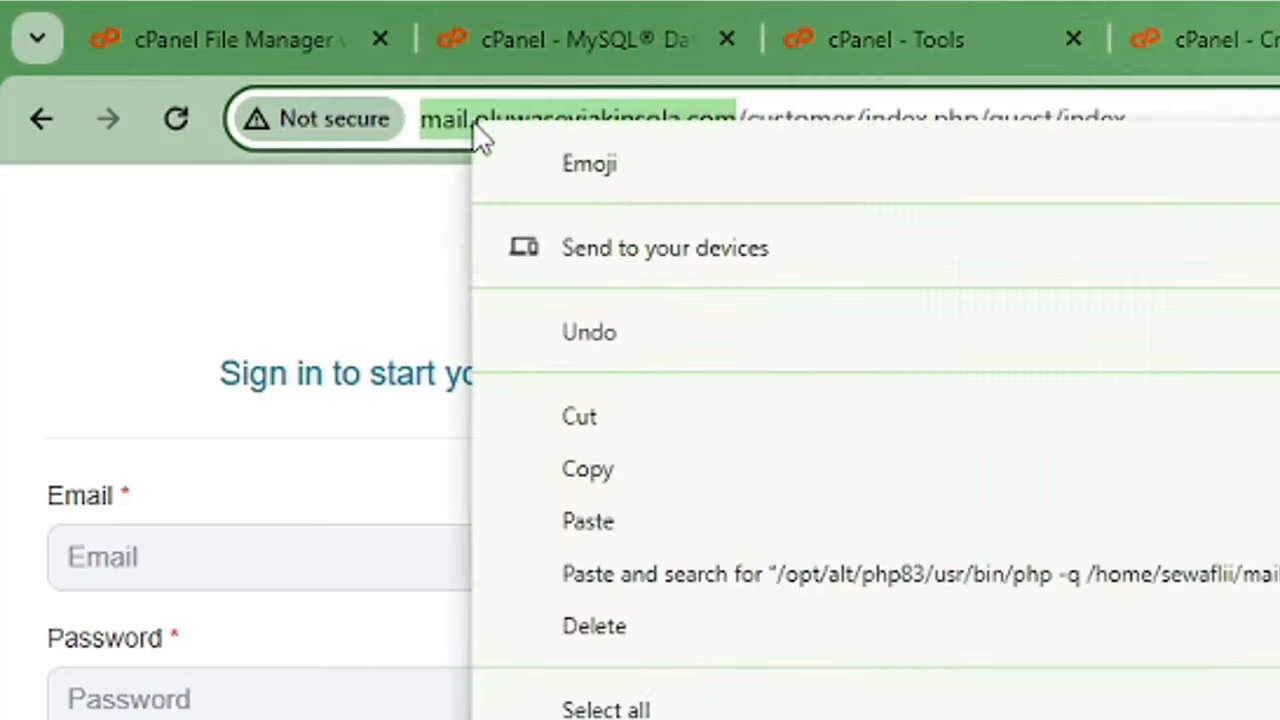
pyautogui.click(650, 472)
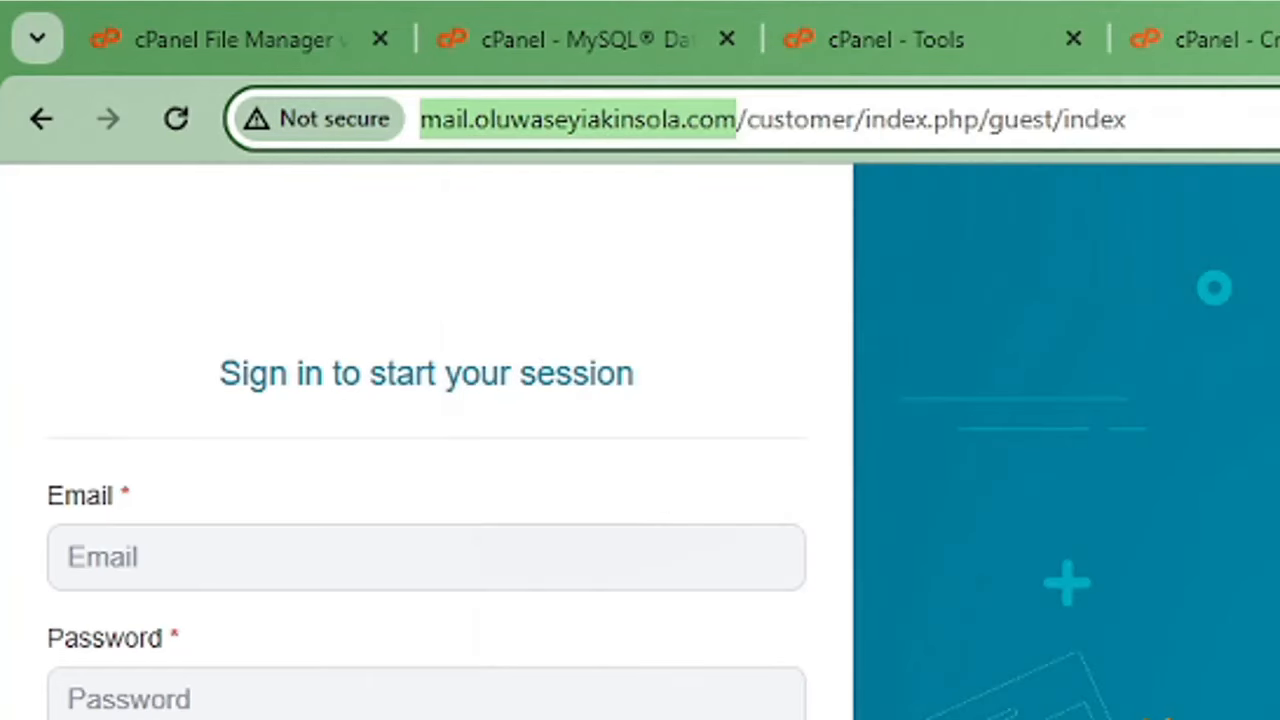
pyautogui.hotkey('ctrl', 't')
pyautogui.hotkey('ctrl', 'v')
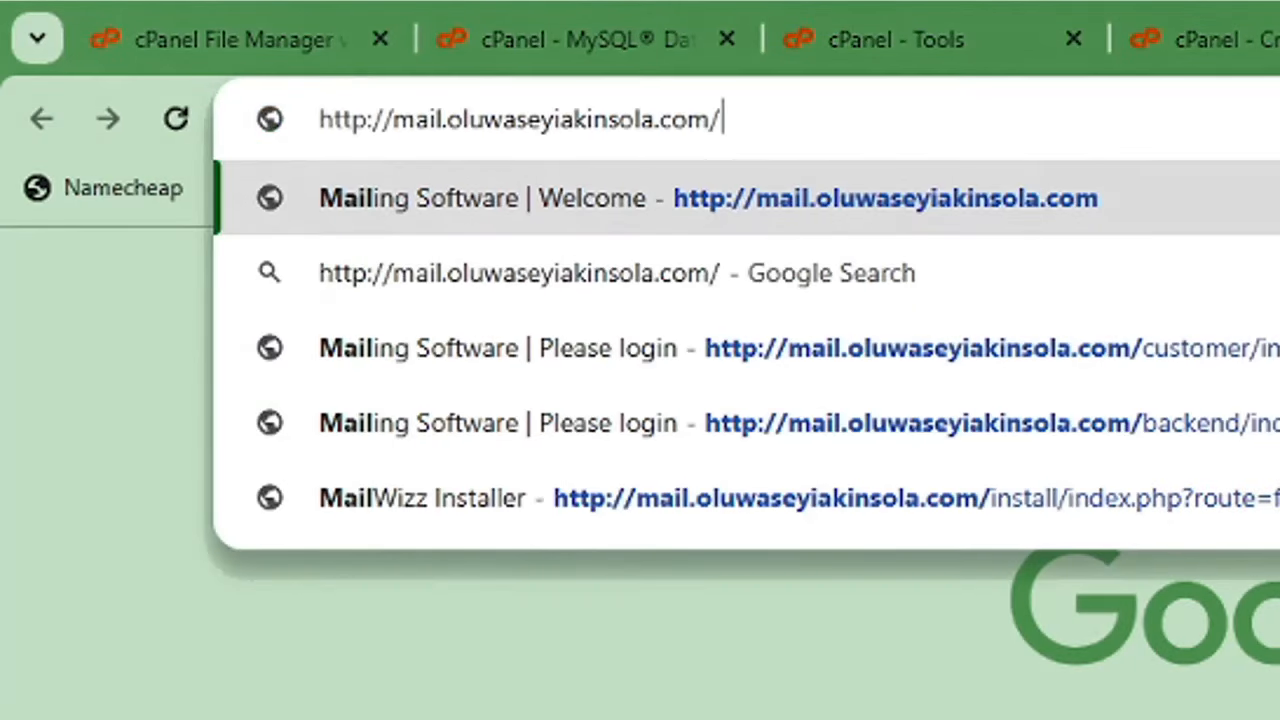
pyautogui.write('bac')
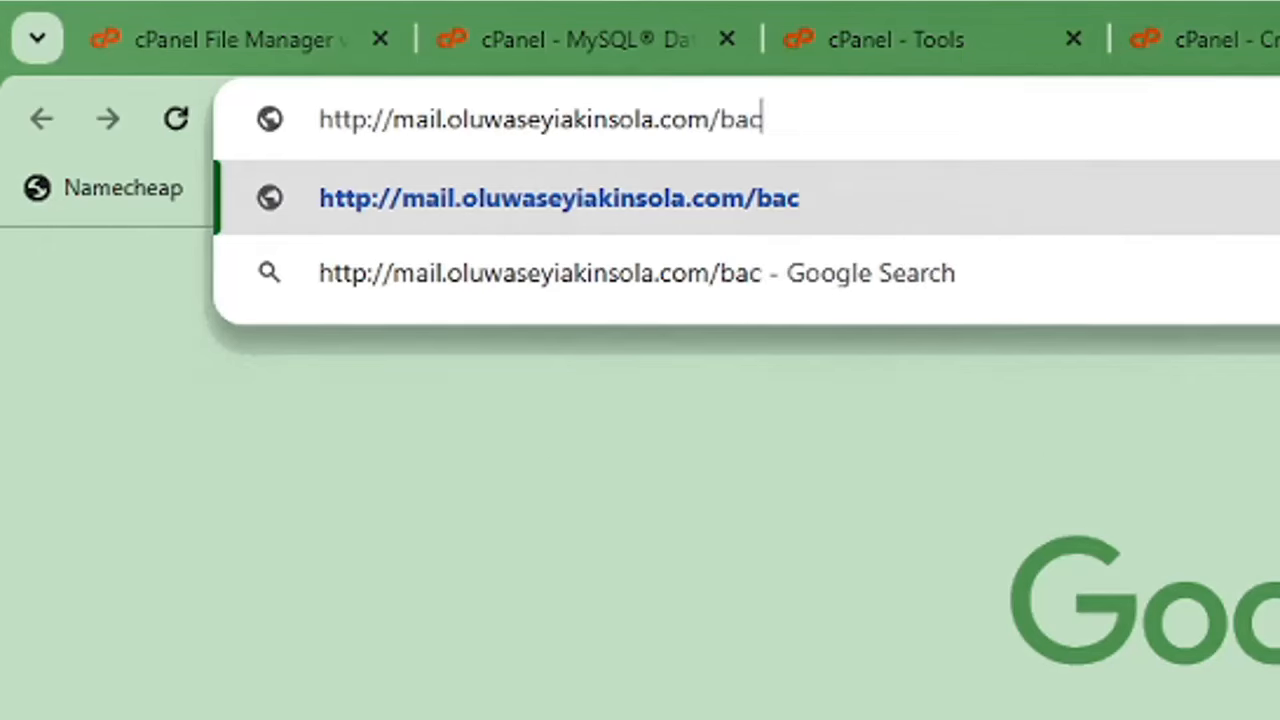
pyautogui.write('kend')
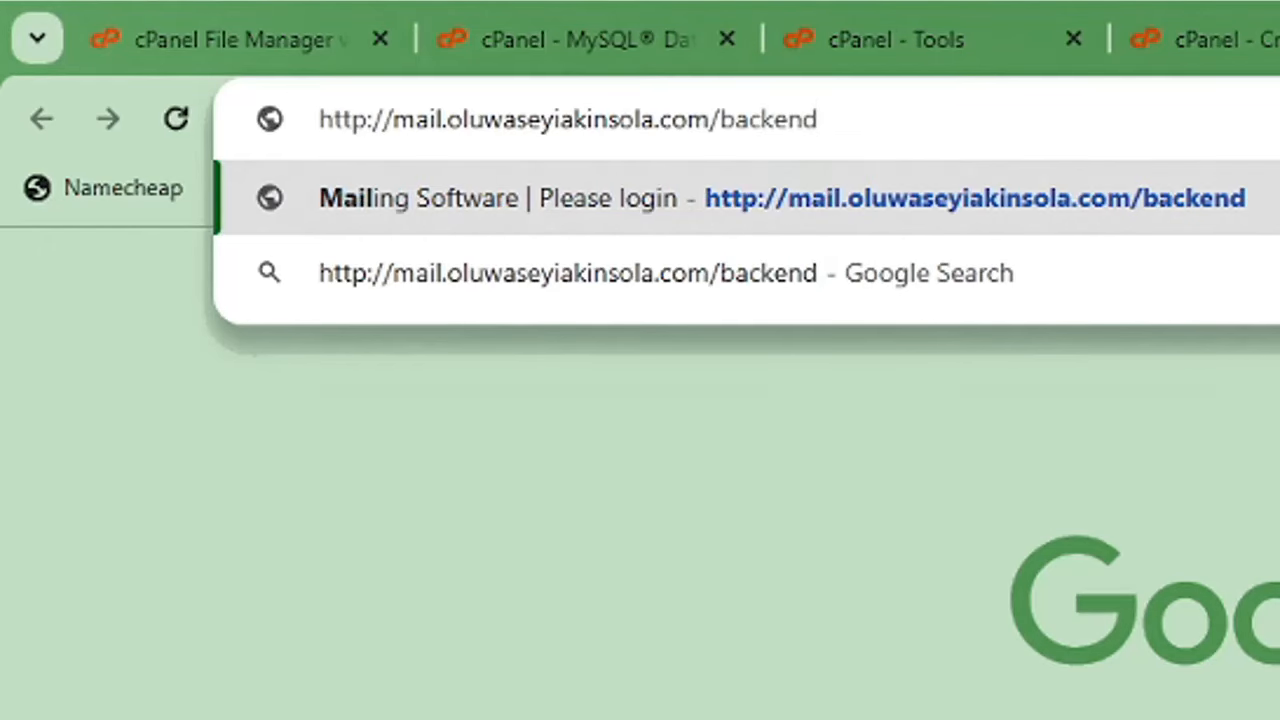
pyautogui.press('Return')
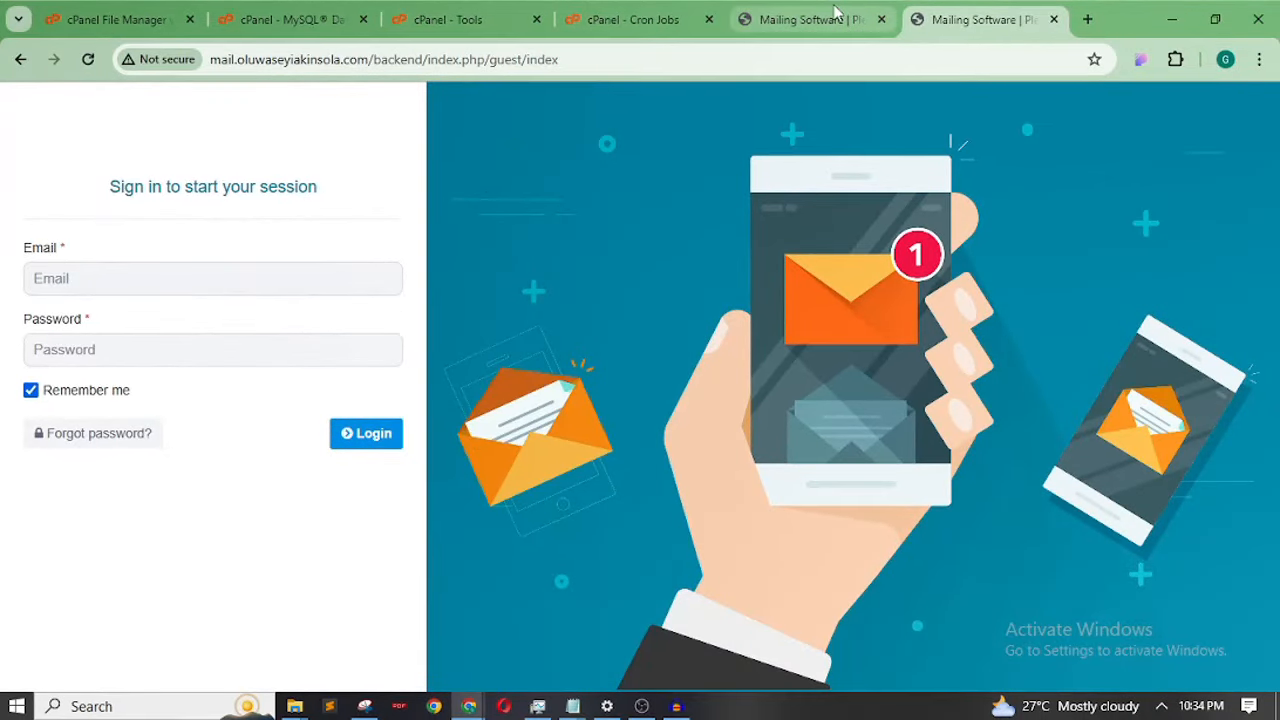
# Log in to the admin backend with the saved admin email and password, declining to save it
pyautogui.click(830, 19)
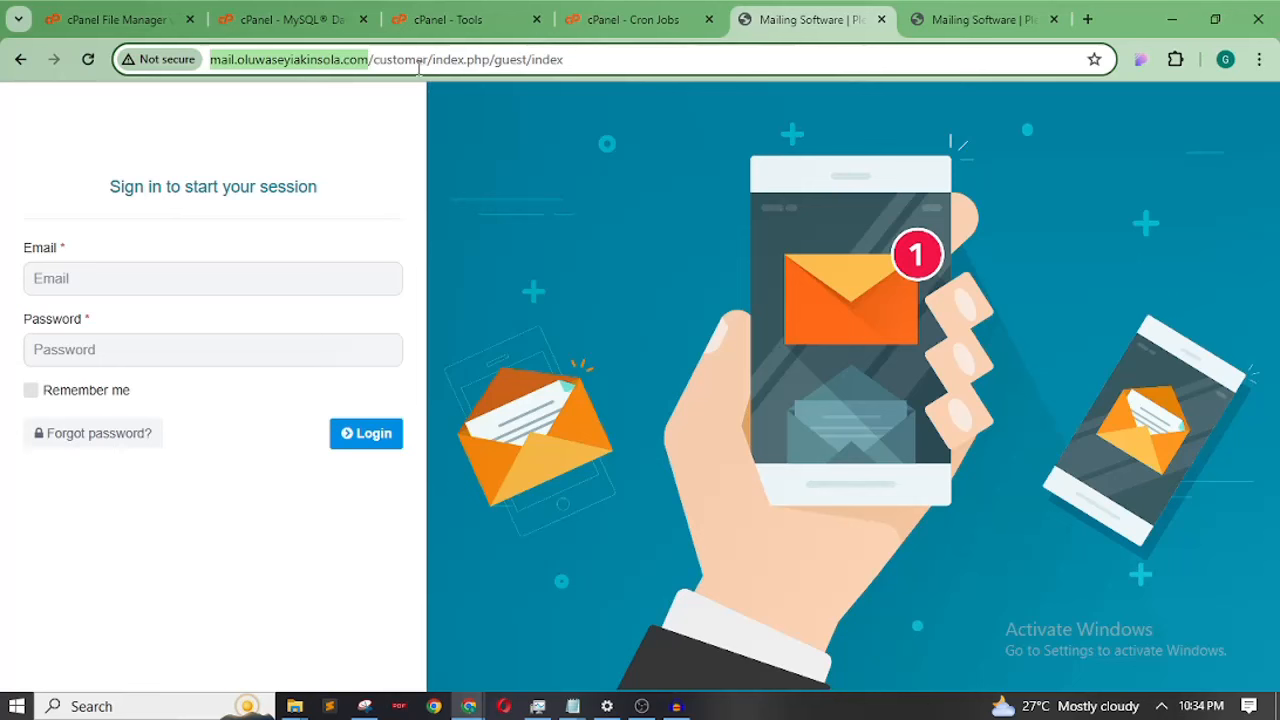
pyautogui.click(991, 20)
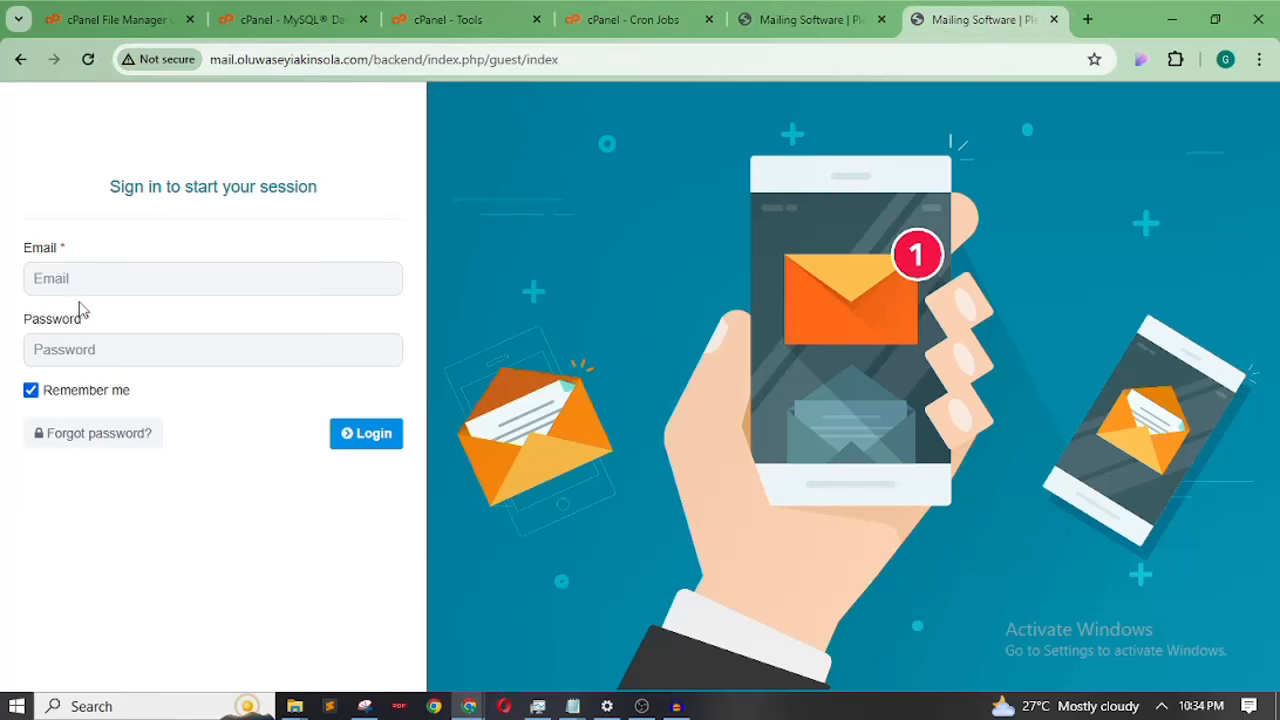
pyautogui.click(109, 283)
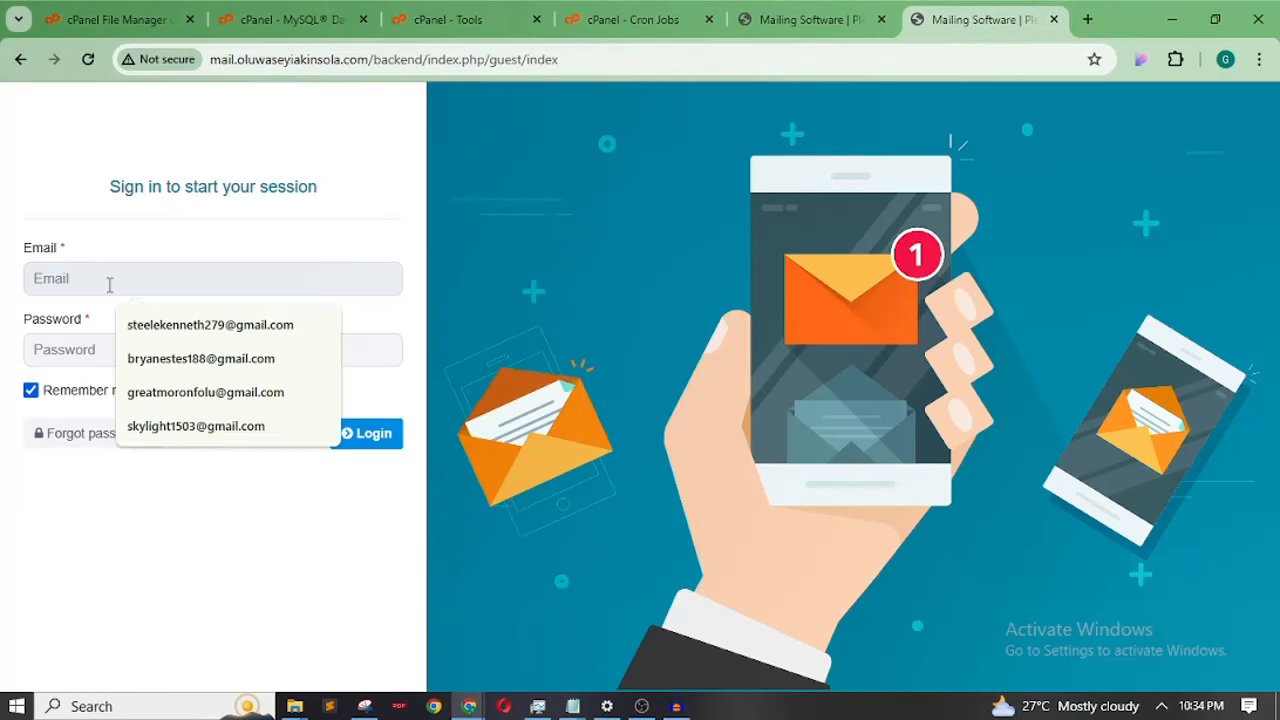
pyautogui.click(145, 358)
pyautogui.click(143, 355)
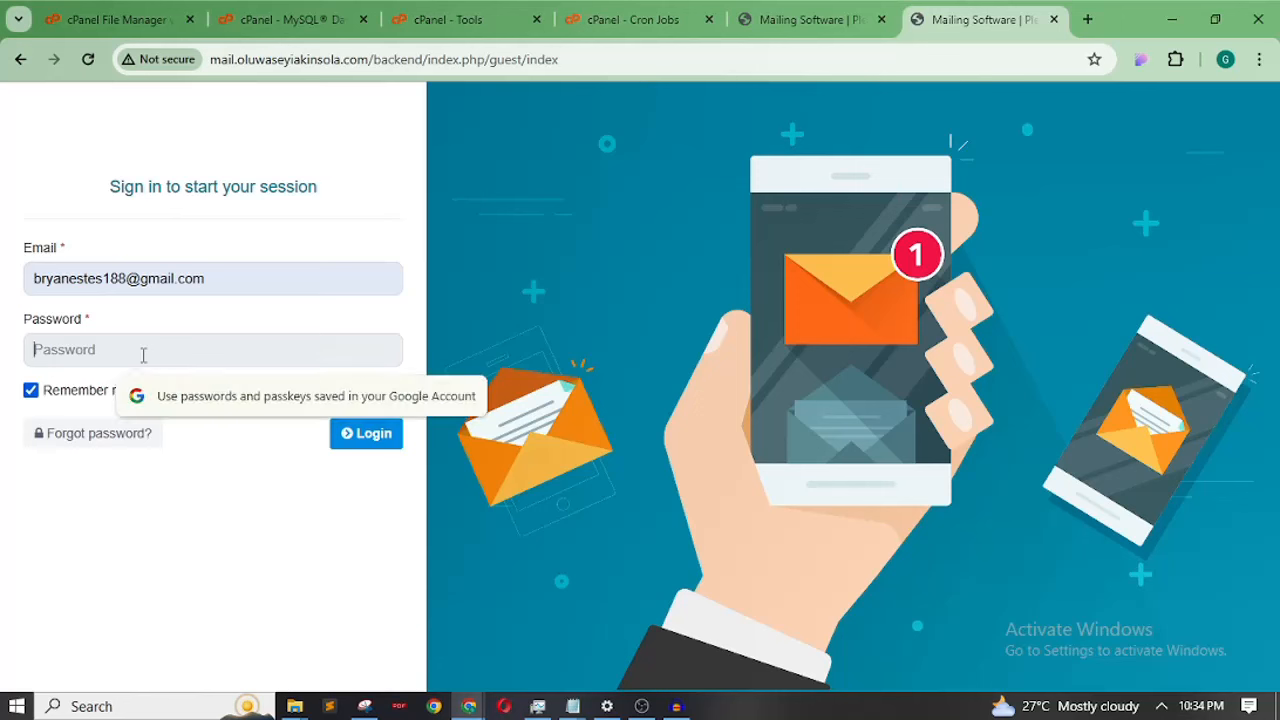
pyautogui.write('p')
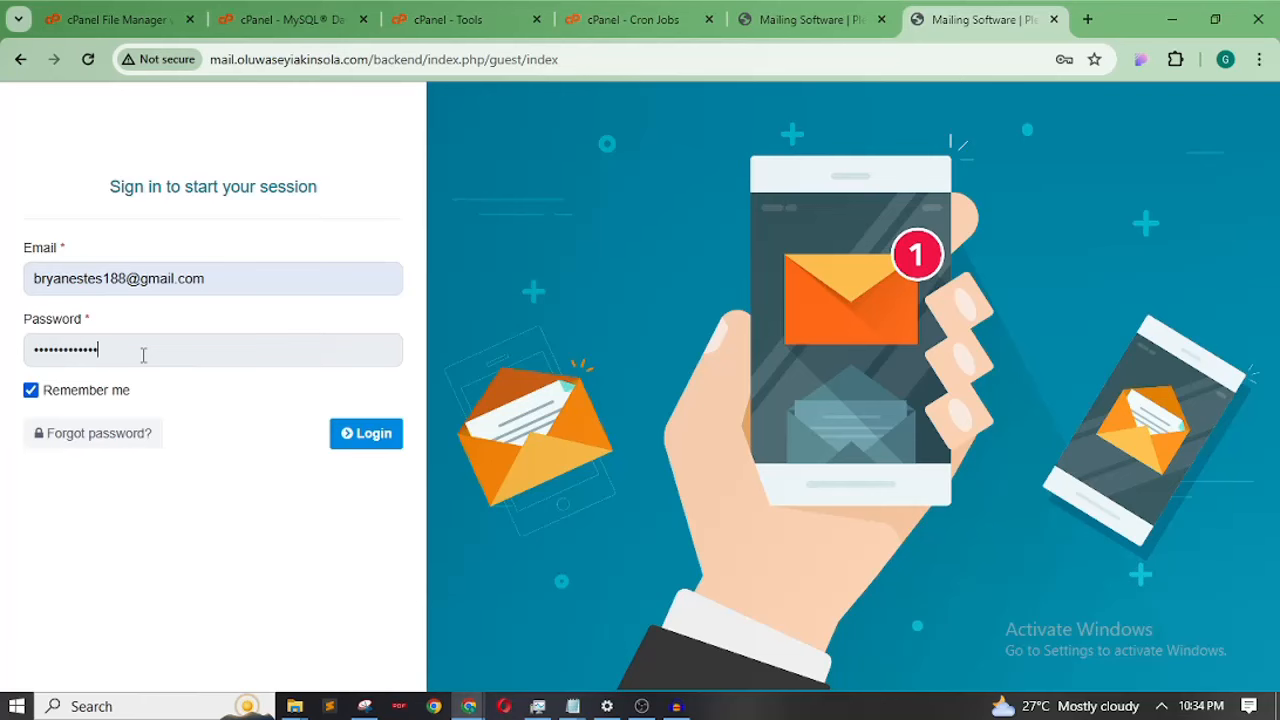
pyautogui.click(348, 434)
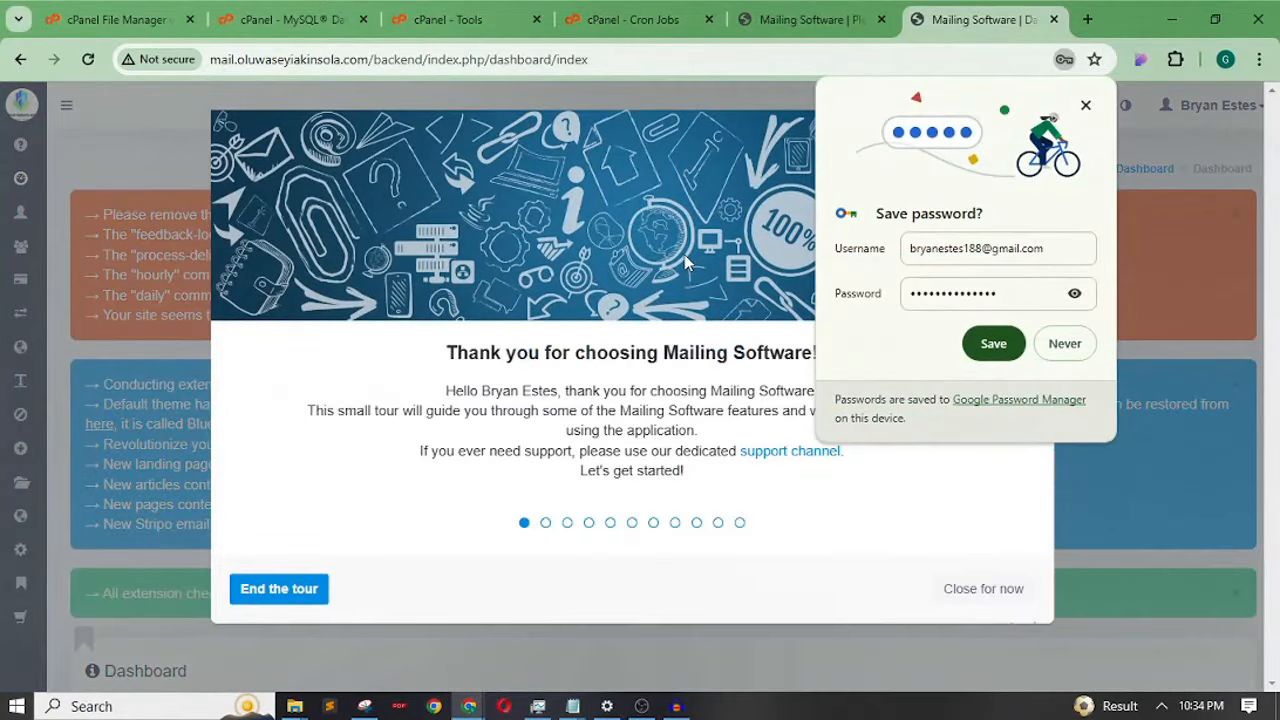
pyautogui.click(1068, 343)
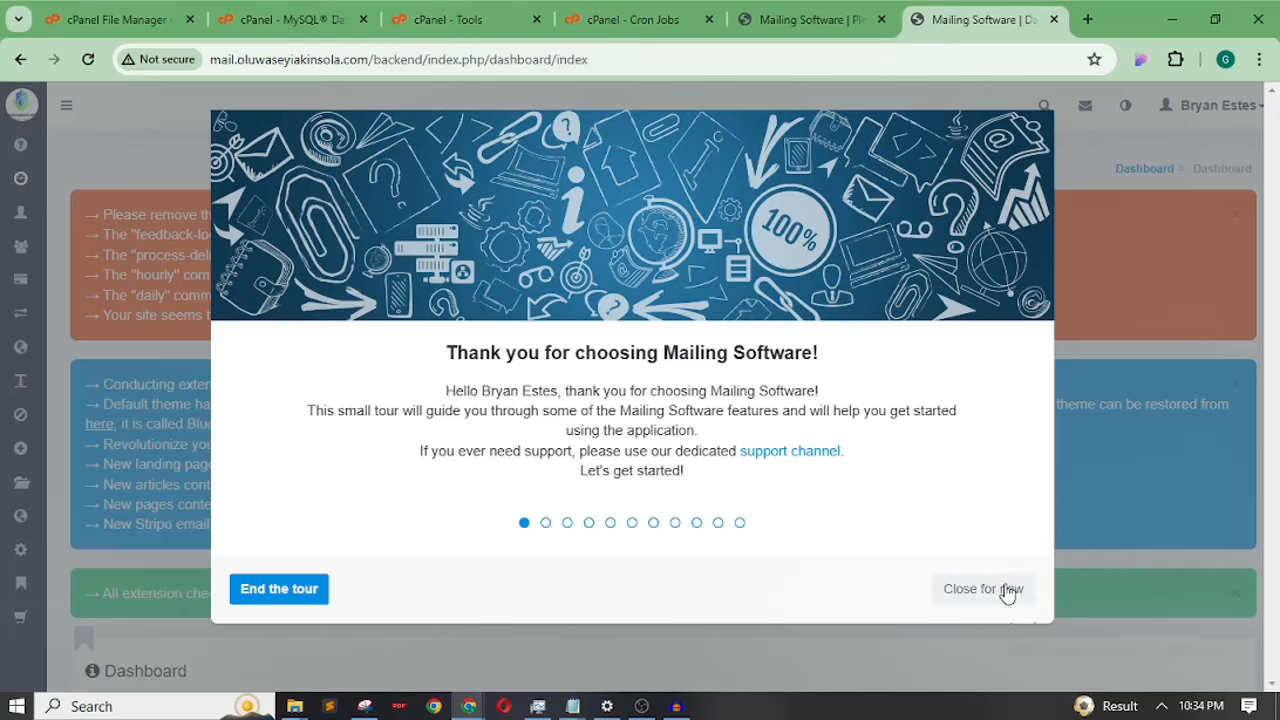
# Advance the welcome tour past Cron jobs, Delivery, Bounce and Feedback loop servers to Delivery settings
pyautogui.moveTo(962, 431)
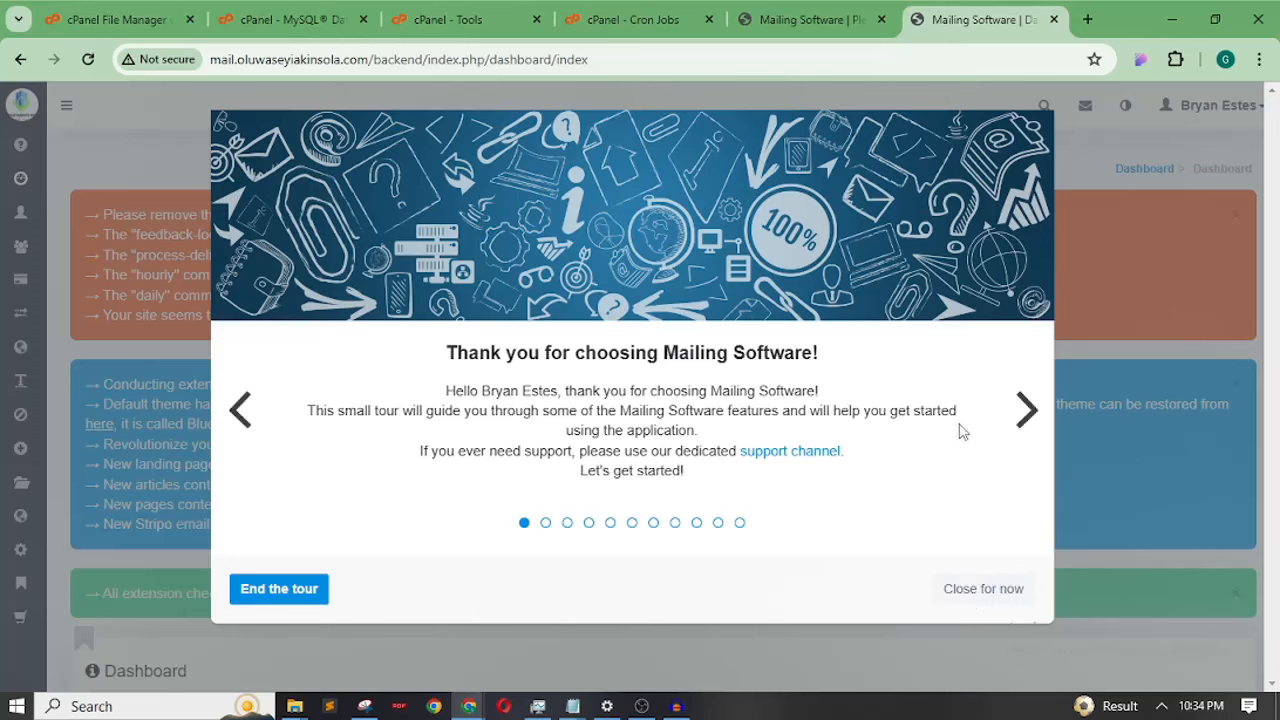
pyautogui.click(1032, 415)
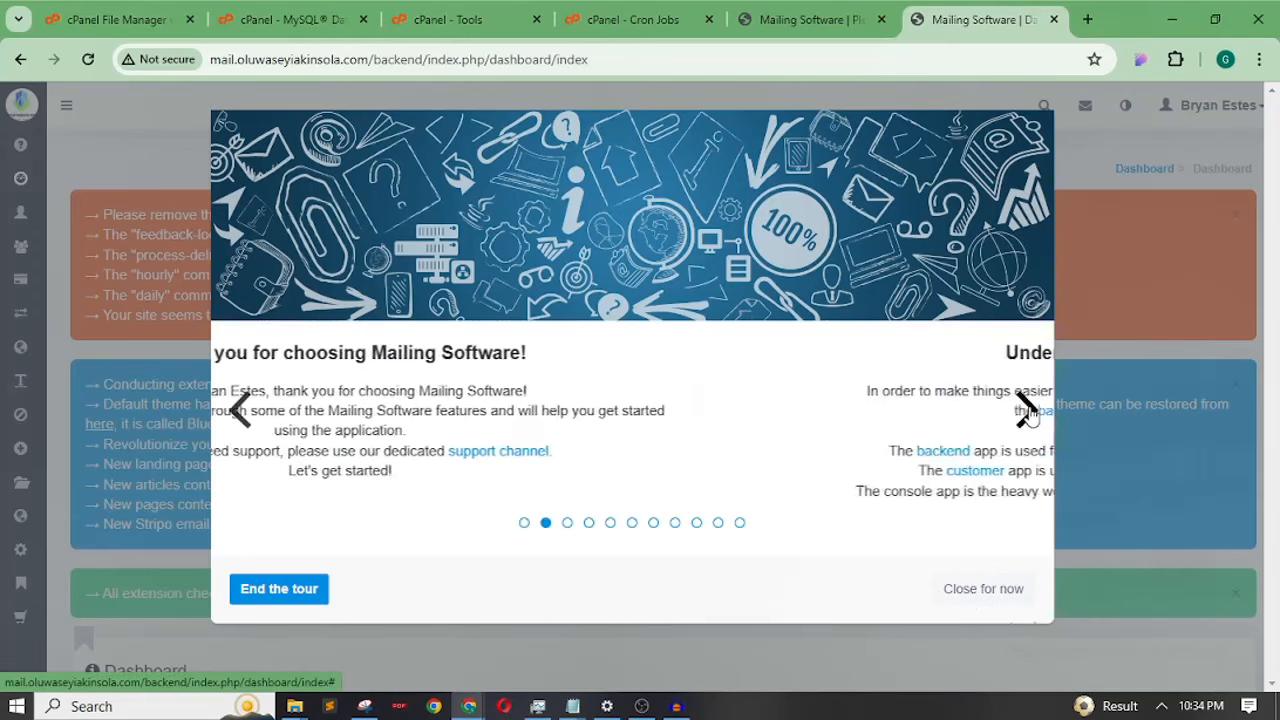
pyautogui.moveTo(1031, 415); pyautogui.dragTo(1030, 458)
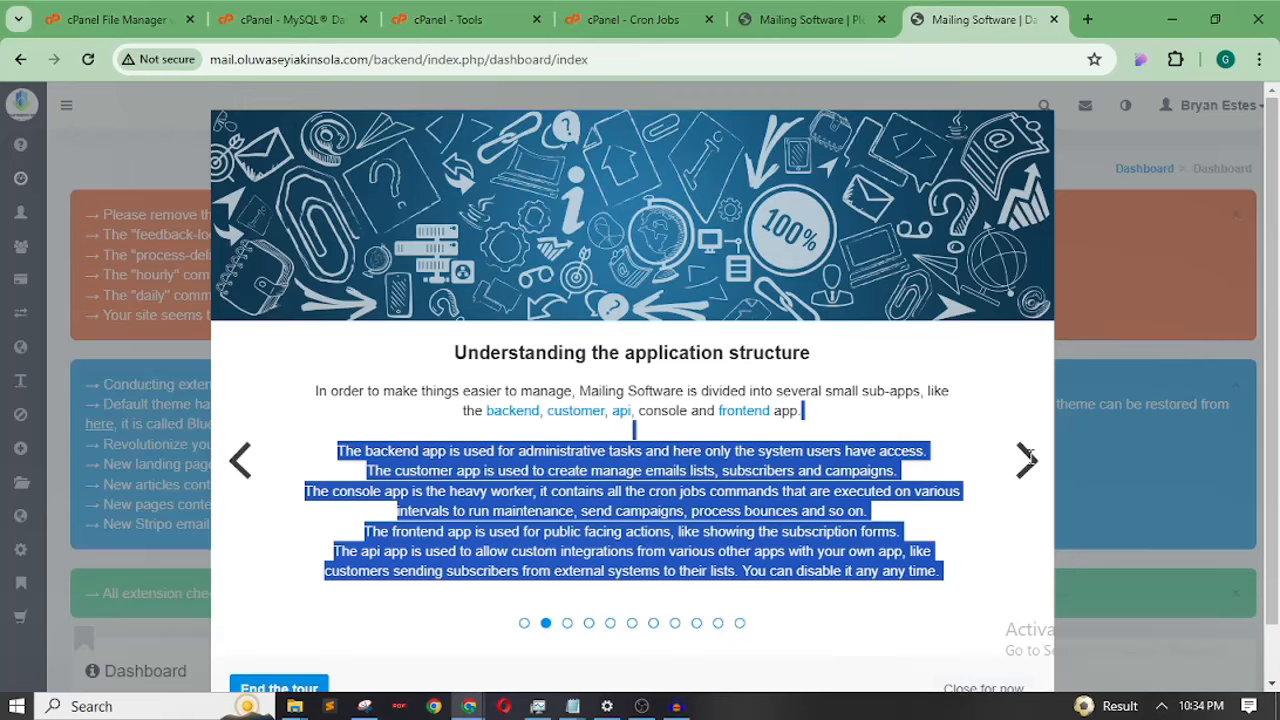
pyautogui.click(1023, 457)
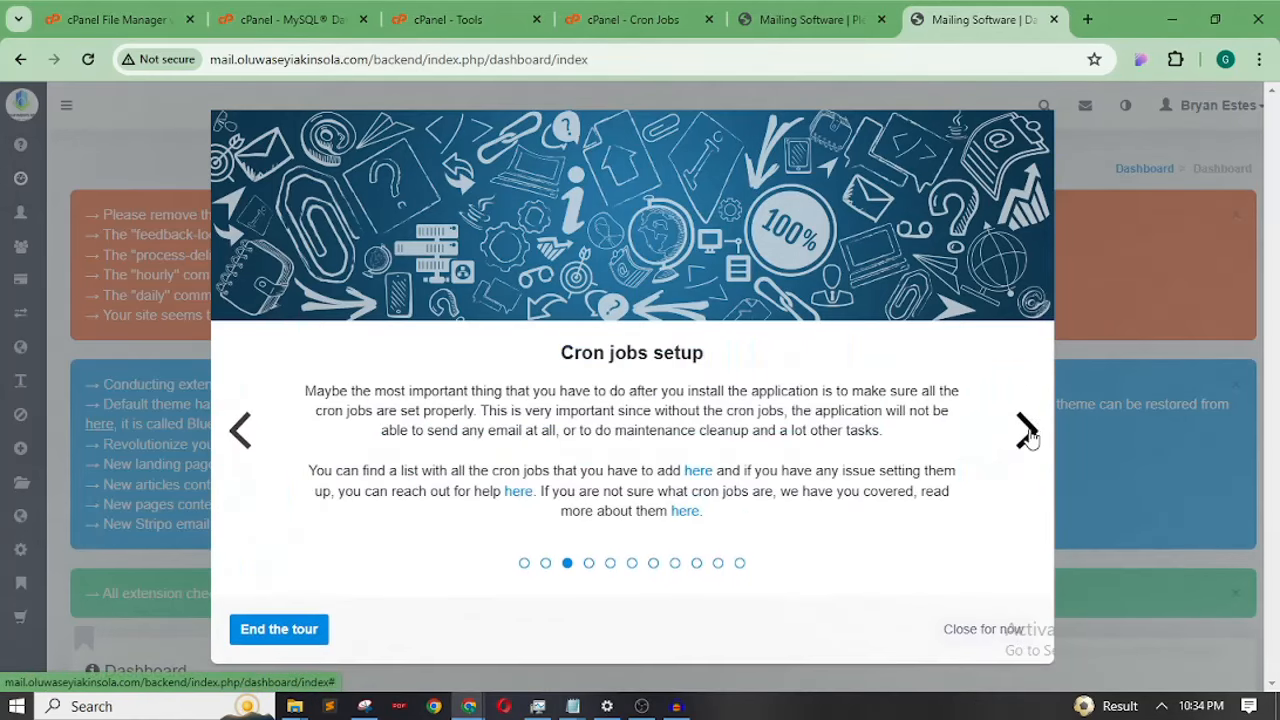
pyautogui.click(1027, 434)
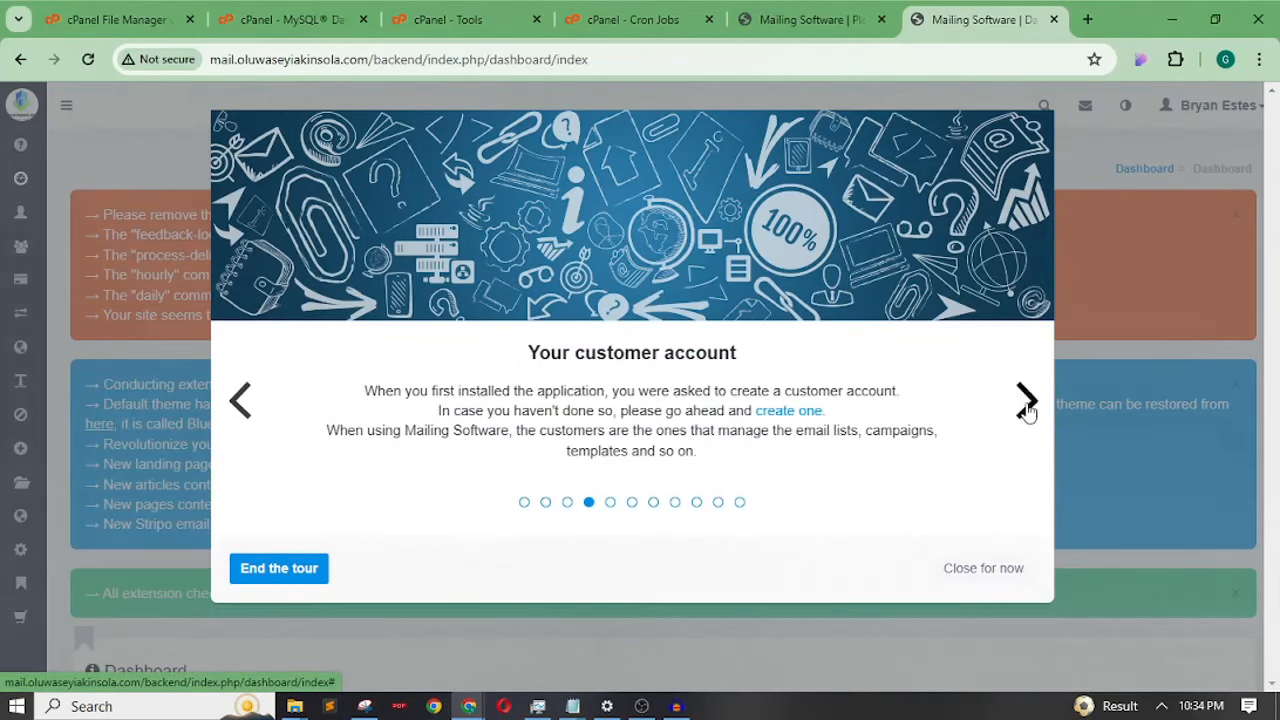
pyautogui.click(1026, 405)
pyautogui.click(1026, 459)
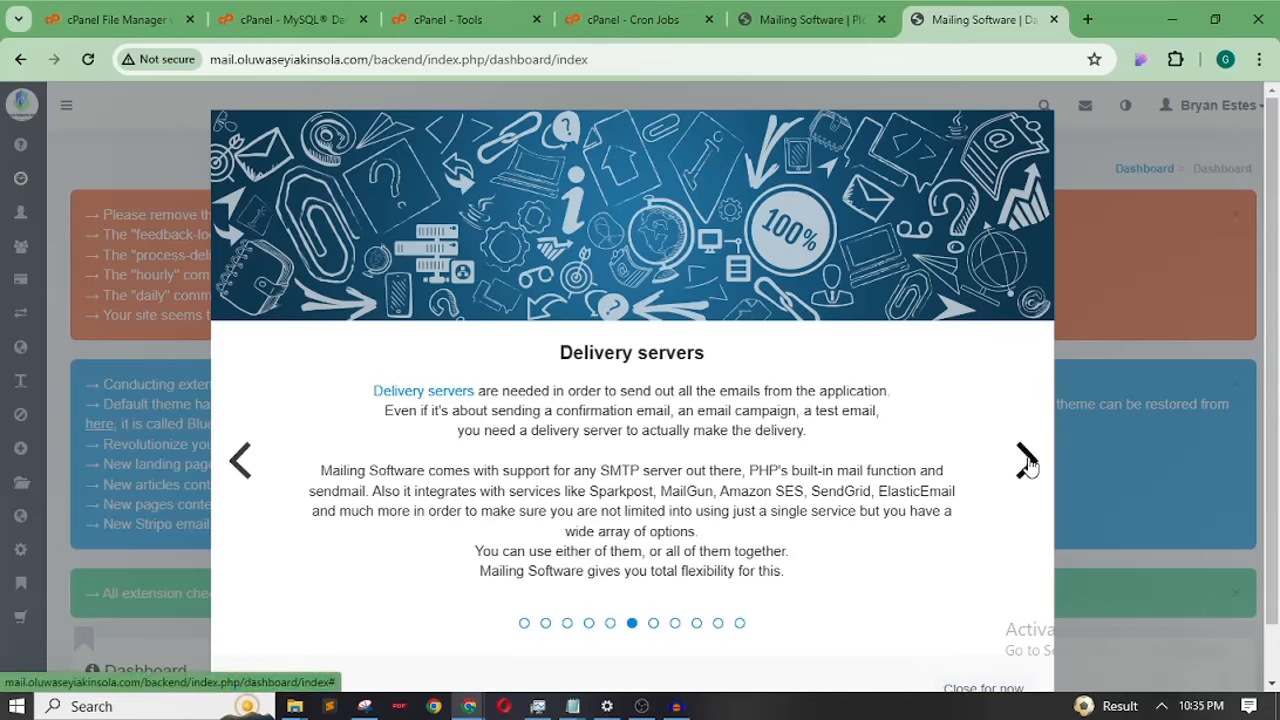
pyautogui.click(1026, 468)
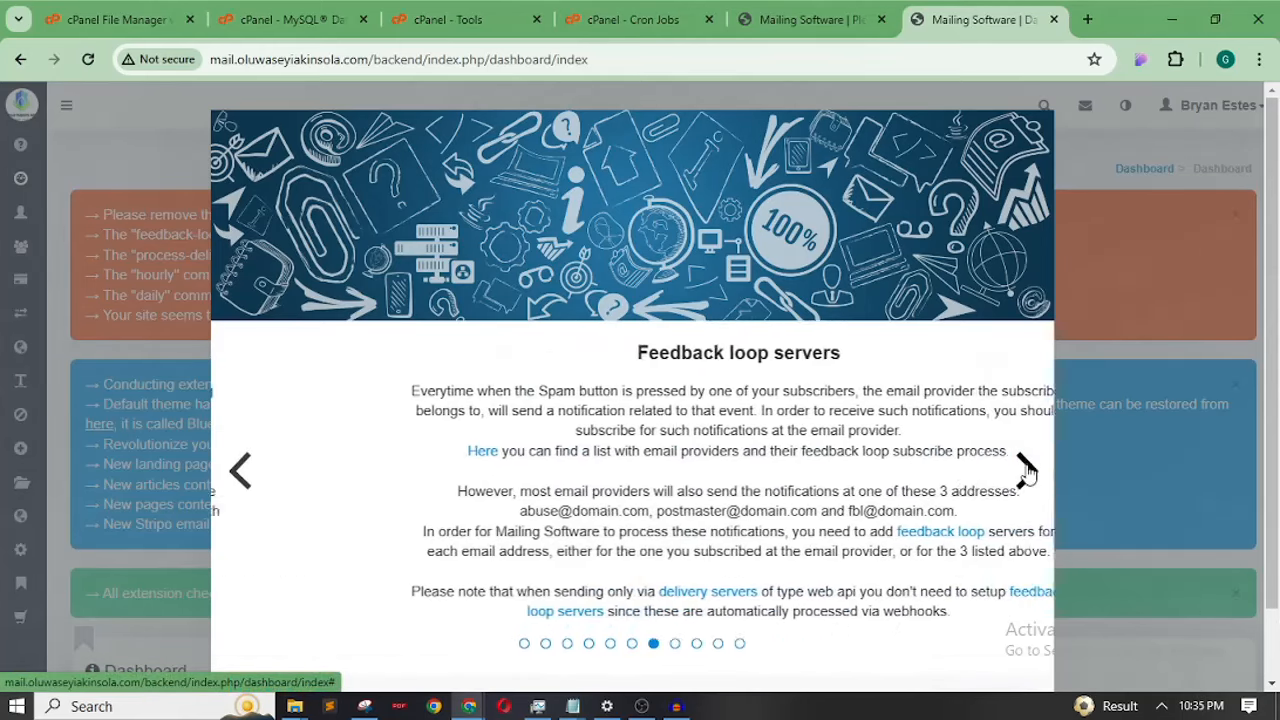
pyautogui.click(1026, 470)
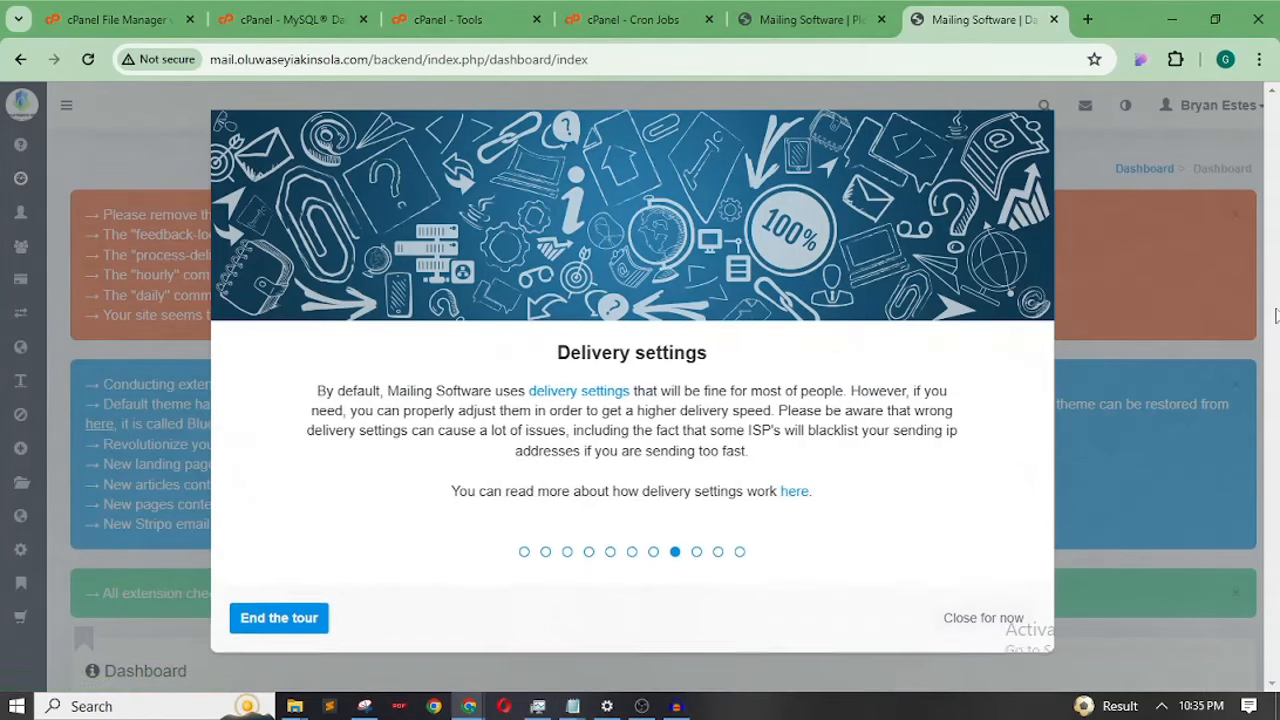
# Close the welcome tour and read the dashboard's red install-folder and cron warnings
pyautogui.click(983, 609)
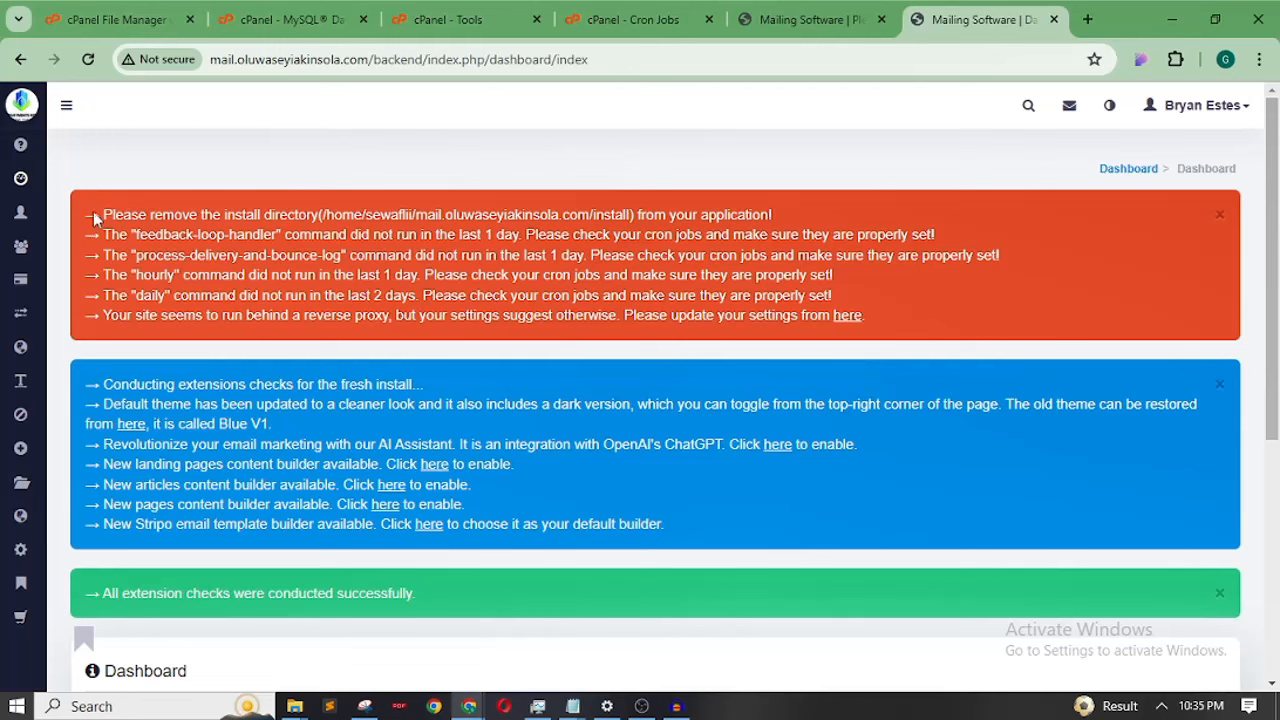
pyautogui.moveTo(95, 214); pyautogui.dragTo(187, 234)
pyautogui.click(187, 234)
pyautogui.moveTo(626, 210); pyautogui.dragTo(599, 210)
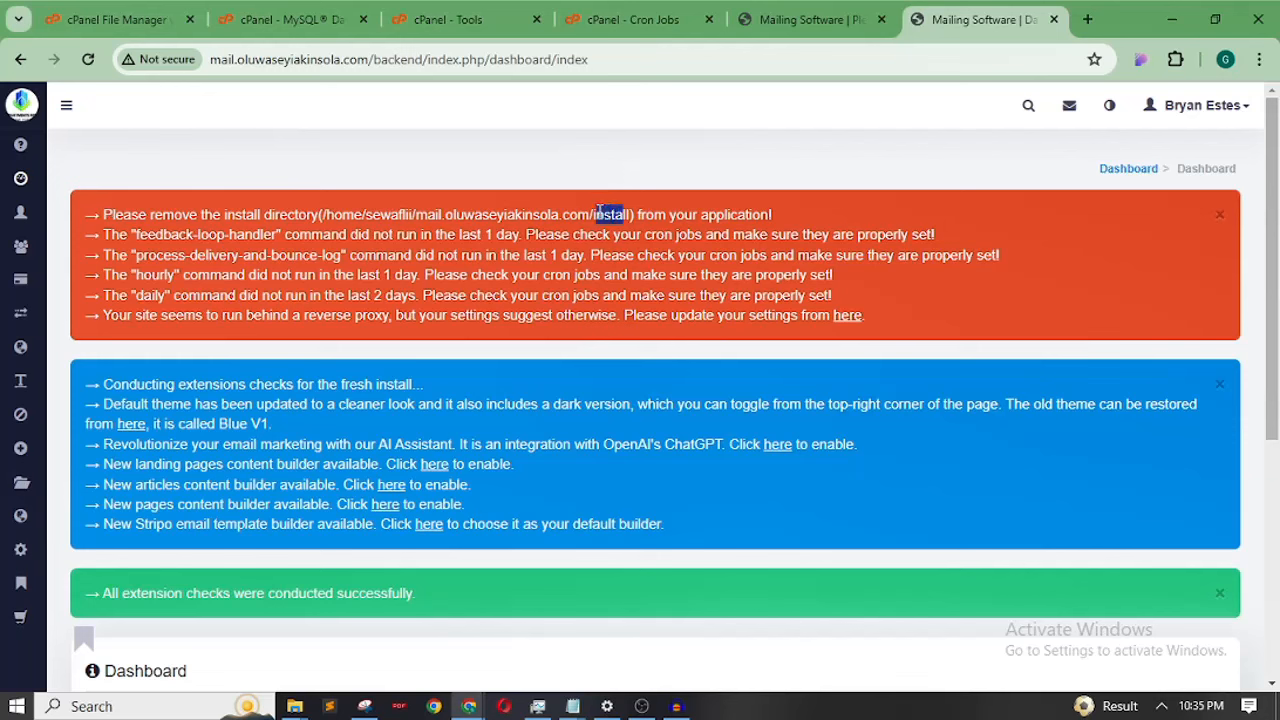
pyautogui.click(358, 237)
pyautogui.moveTo(105, 234); pyautogui.dragTo(422, 276)
pyautogui.click(424, 273)
# Check the cPanel cron job list against the dashboard's 'in the last 1 day' and install-path warnings
pyautogui.click(620, 20)
pyautogui.moveTo(1276, 190); pyautogui.dragTo(1275, 357)
pyautogui.click(957, 20)
pyautogui.moveTo(580, 257); pyautogui.dragTo(492, 257)
pyautogui.click(492, 257)
pyautogui.moveTo(717, 205); pyautogui.dragTo(571, 201)
# In File Manager, delete the install folder permanently with Skip the trash ticked
pyautogui.click(633, 19)
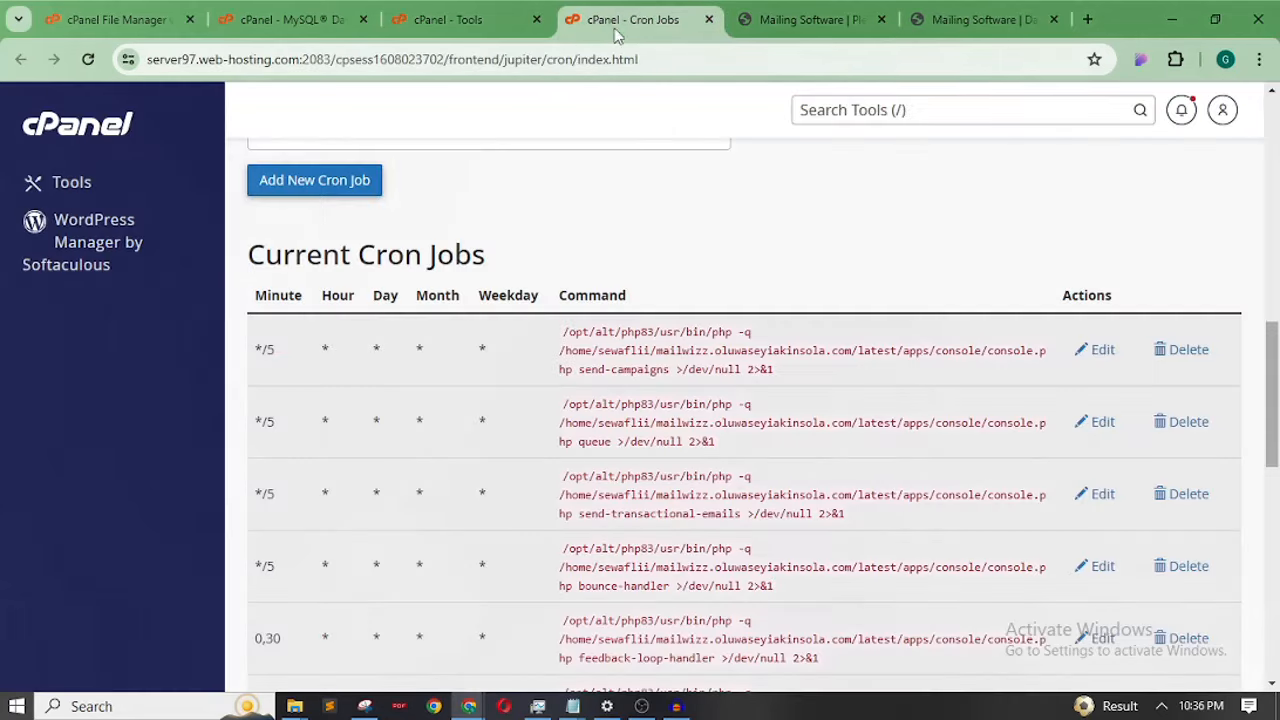
pyautogui.click(445, 14)
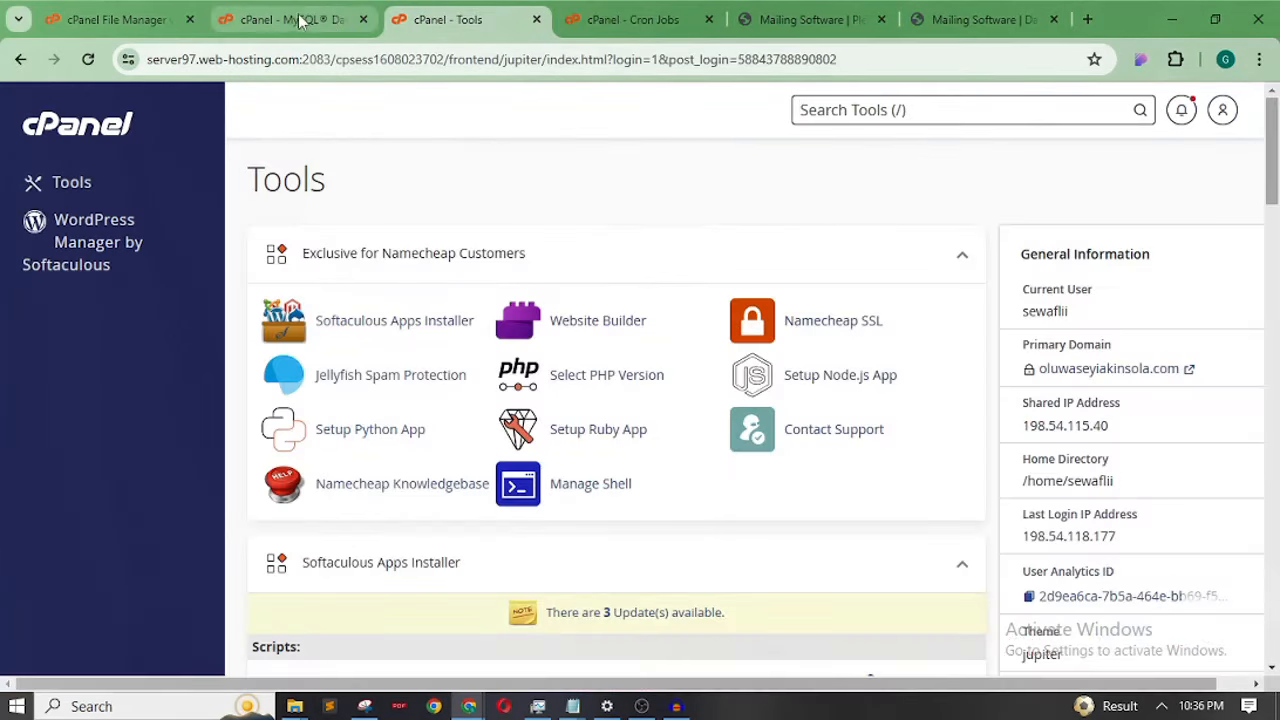
pyautogui.click(150, 19)
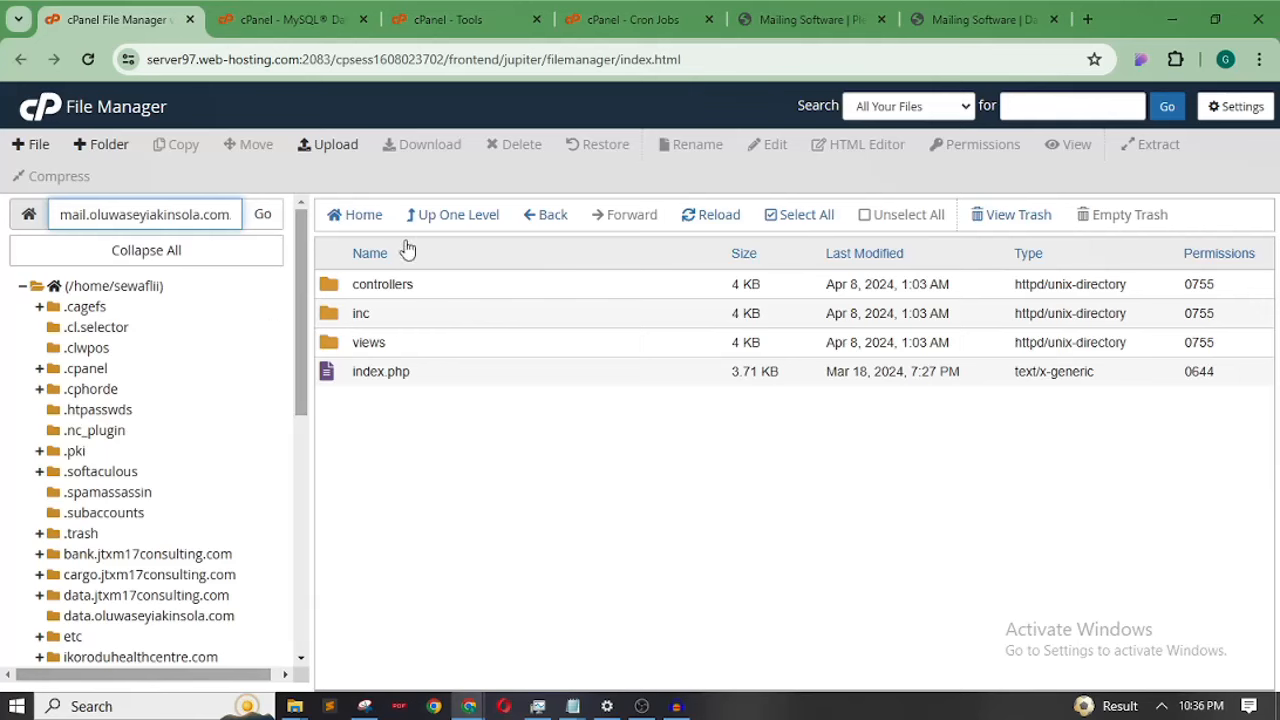
pyautogui.click(469, 220)
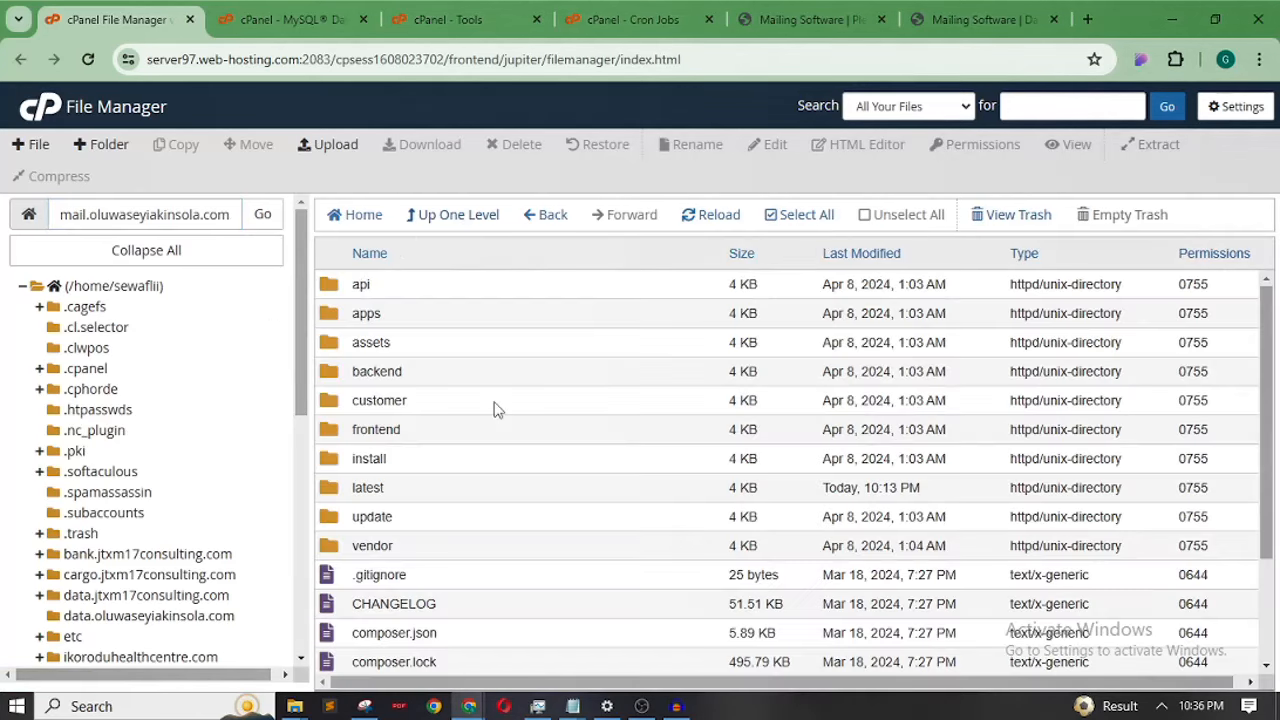
pyautogui.click(421, 462)
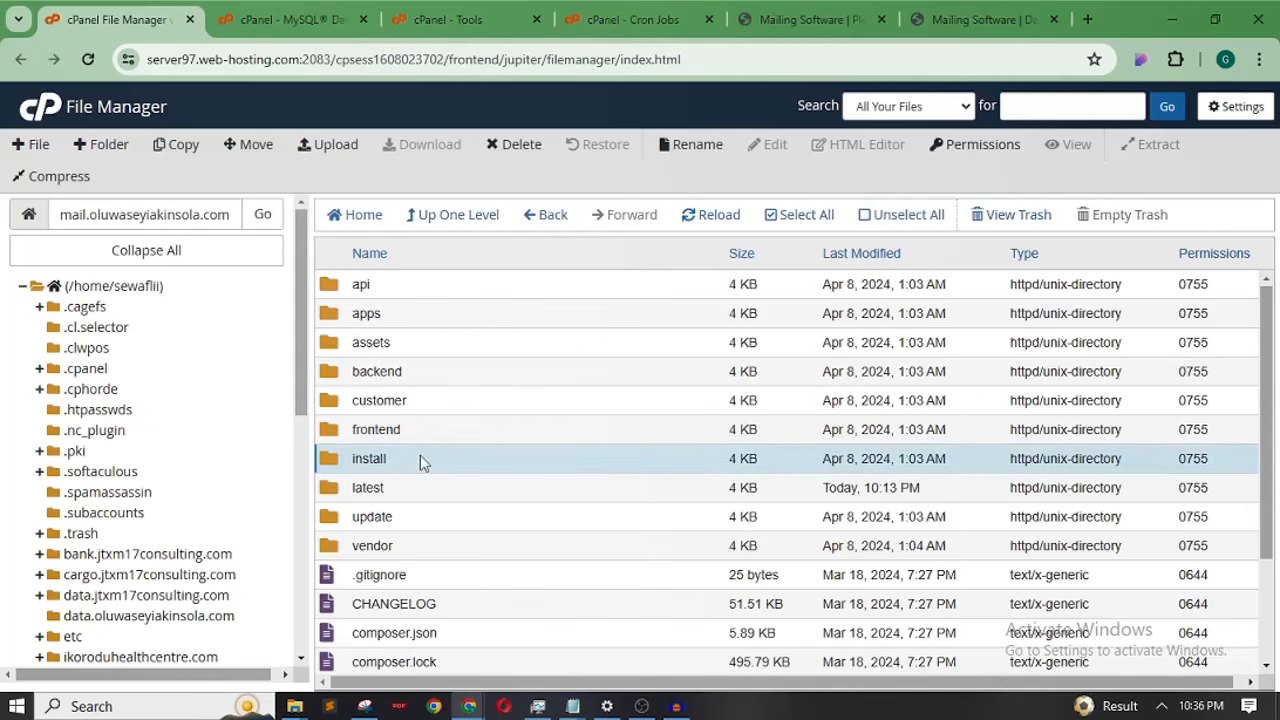
pyautogui.click(515, 146)
pyautogui.click(630, 395)
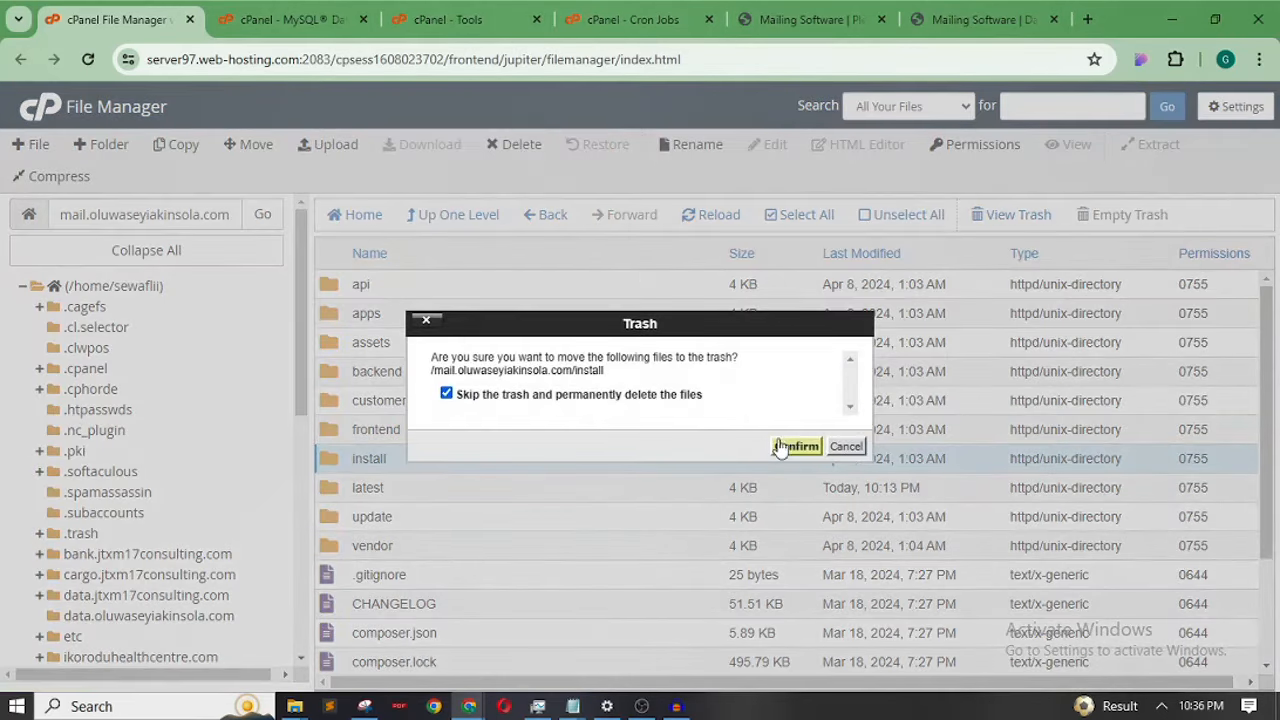
pyautogui.click(786, 446)
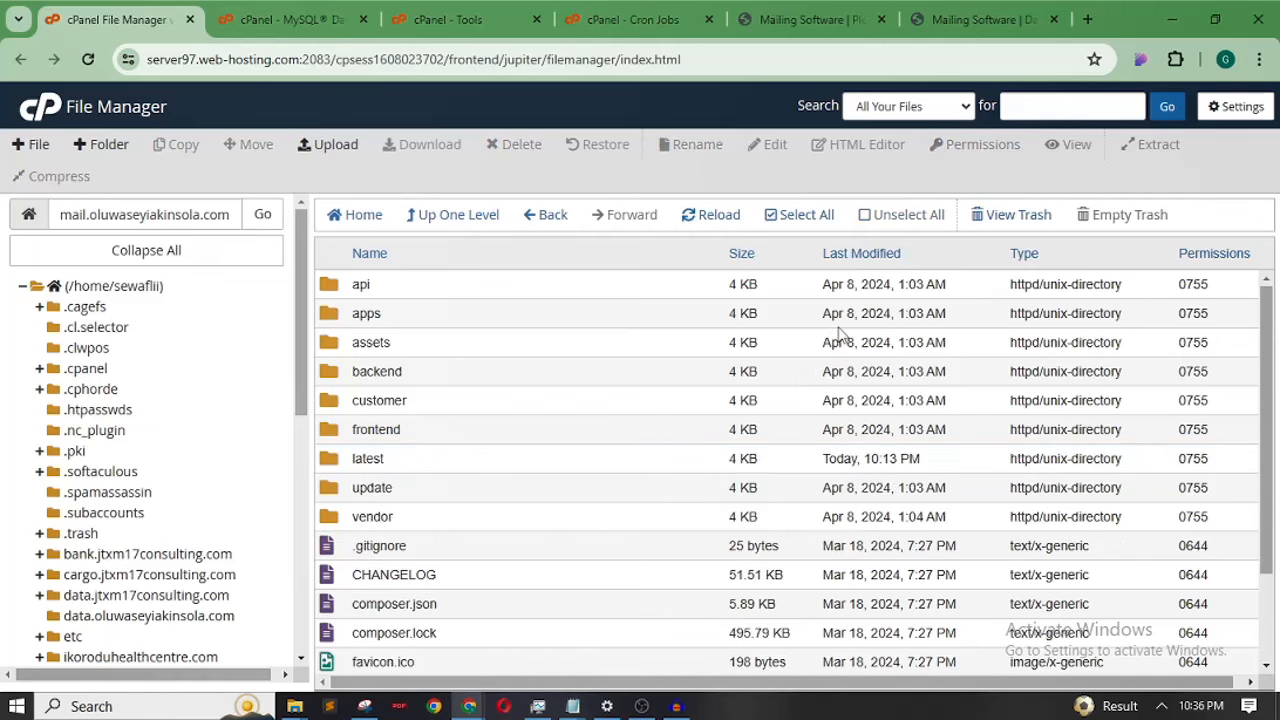
pyautogui.click(975, 19)
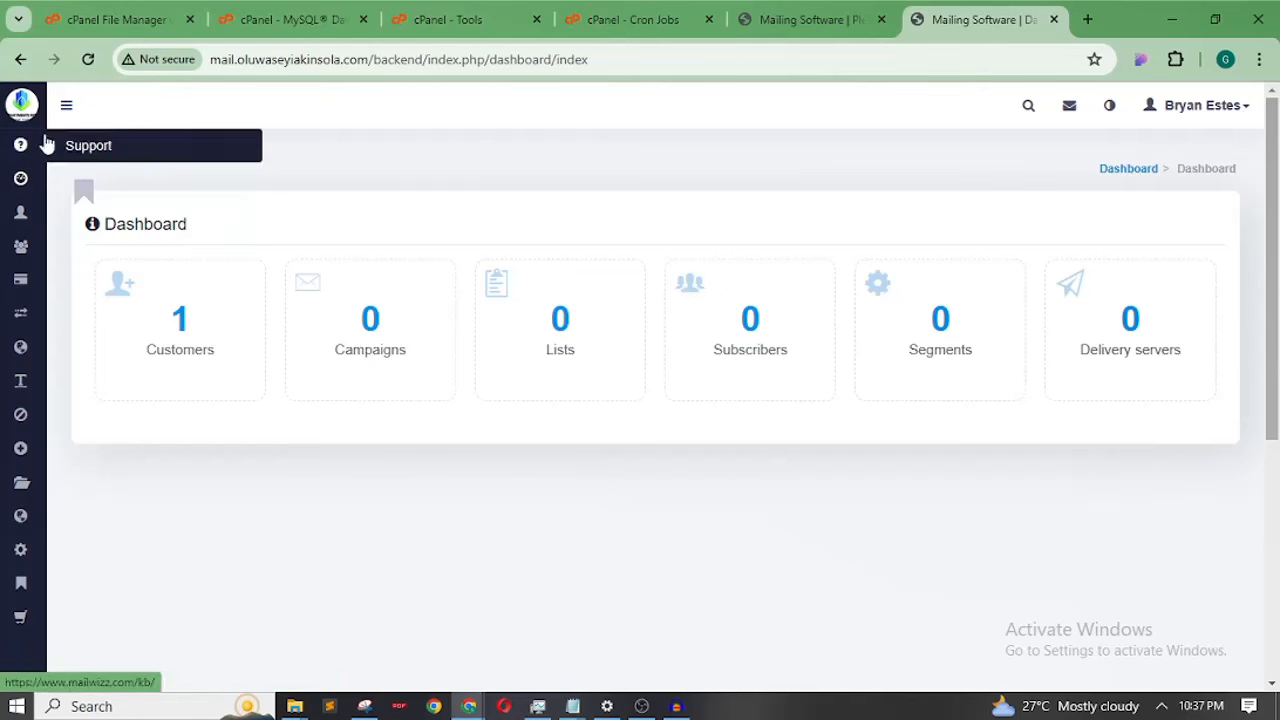
# Expand the backend sidebar with the hamburger button to show full section names
pyautogui.click(67, 108)
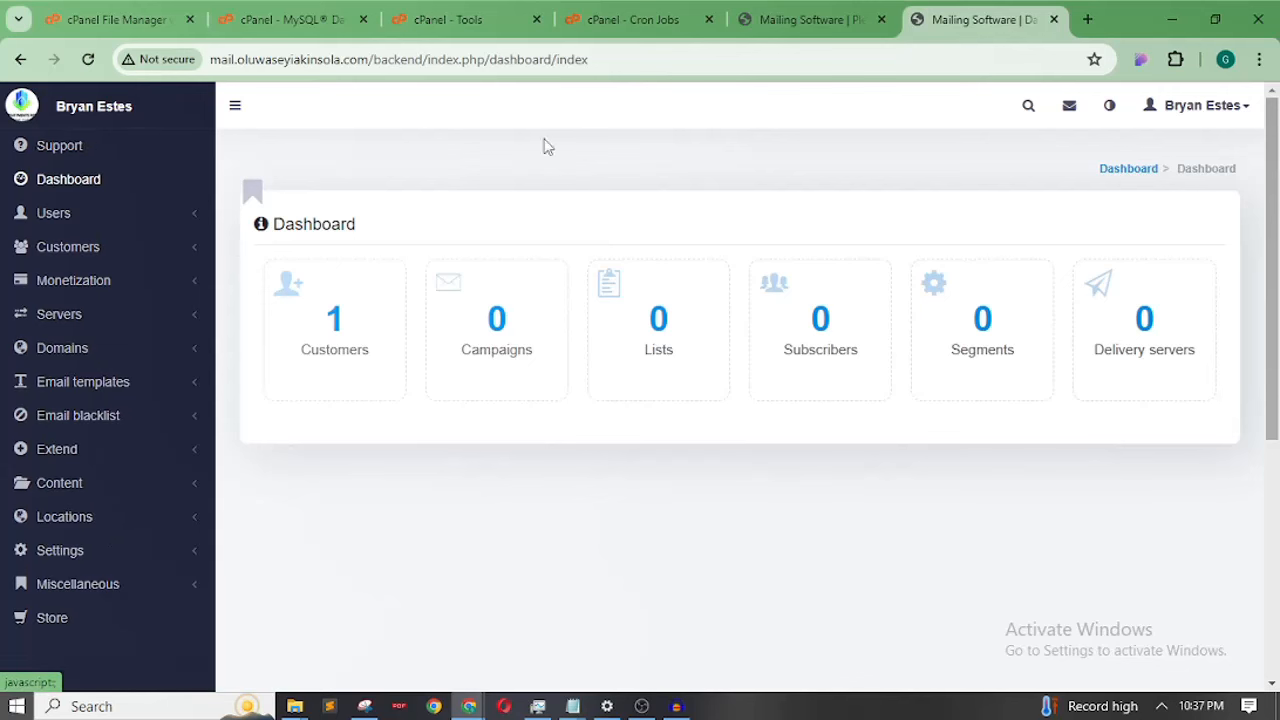
# Sign in to the customer area using the saved e-mail and the customer's password
pyautogui.click(826, 28)
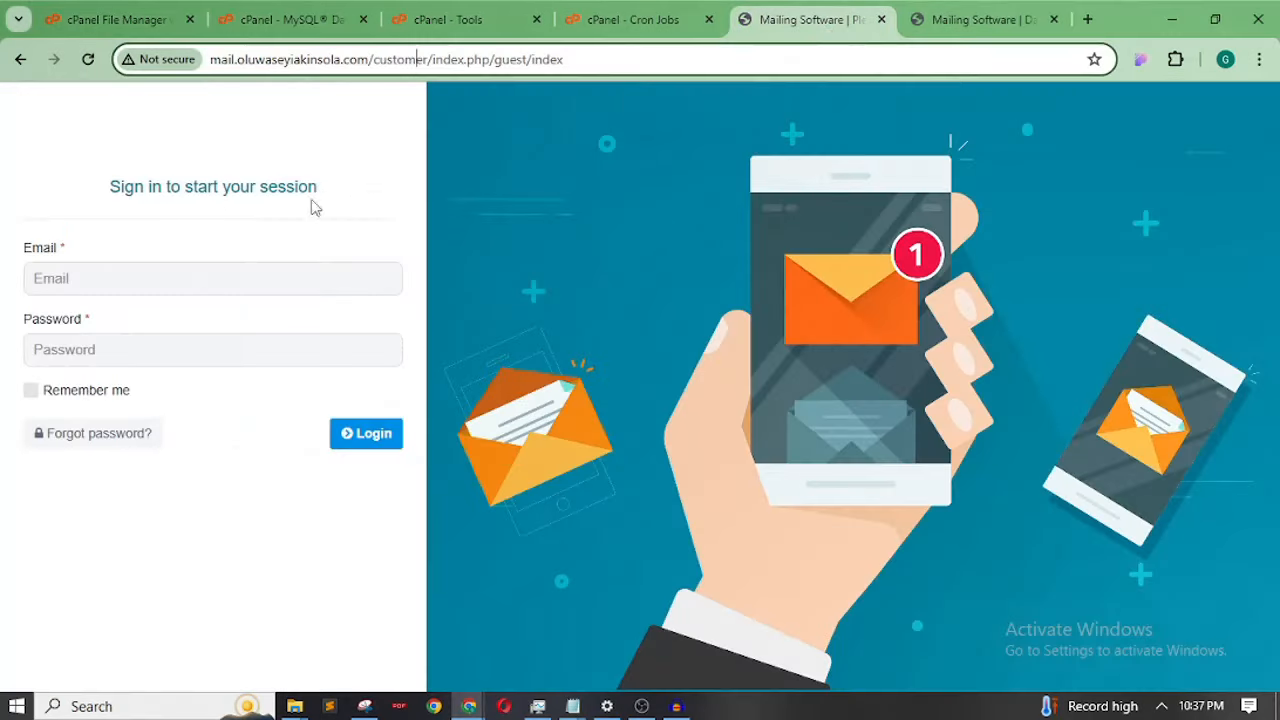
pyautogui.click(183, 284)
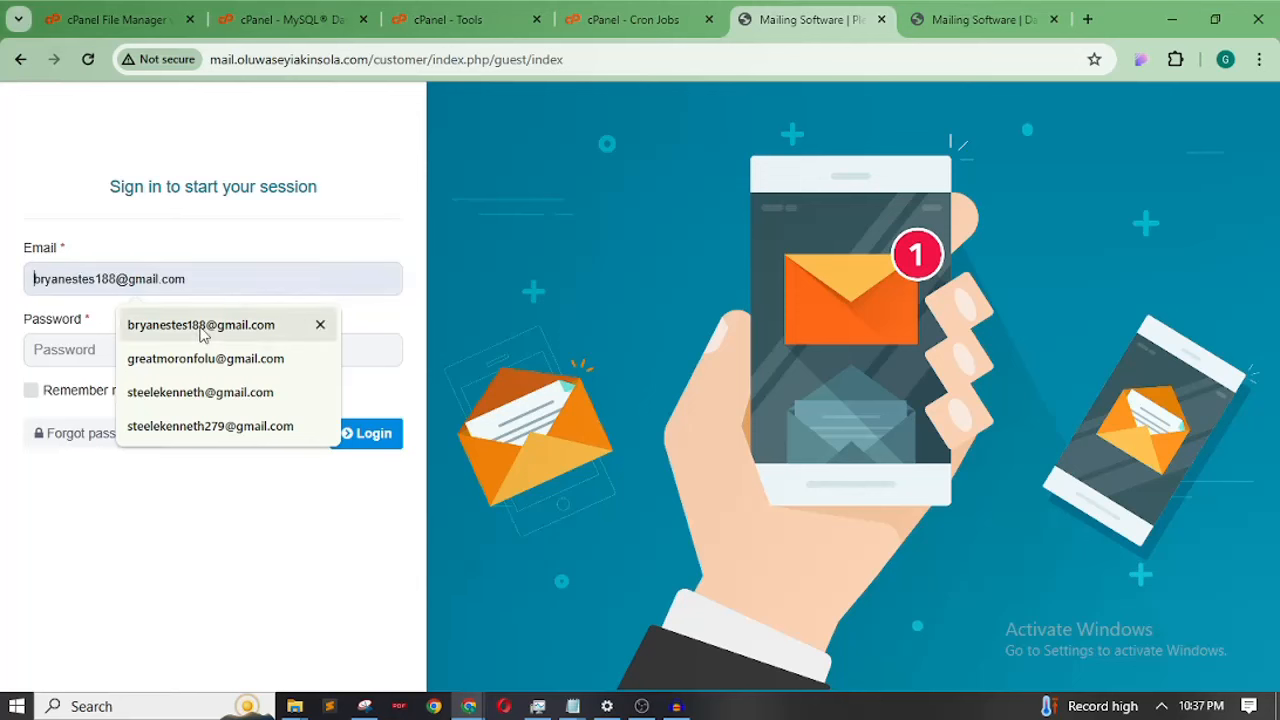
pyautogui.click(200, 325)
pyautogui.click(195, 354)
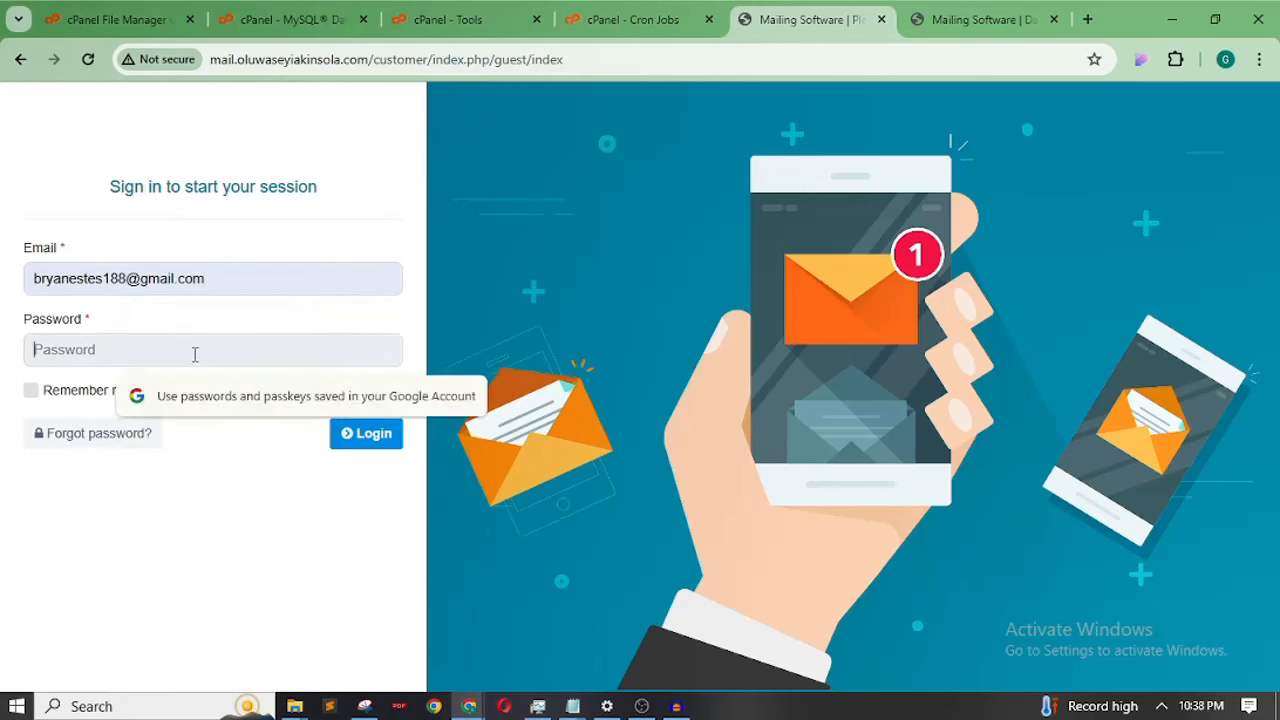
pyautogui.write('•')
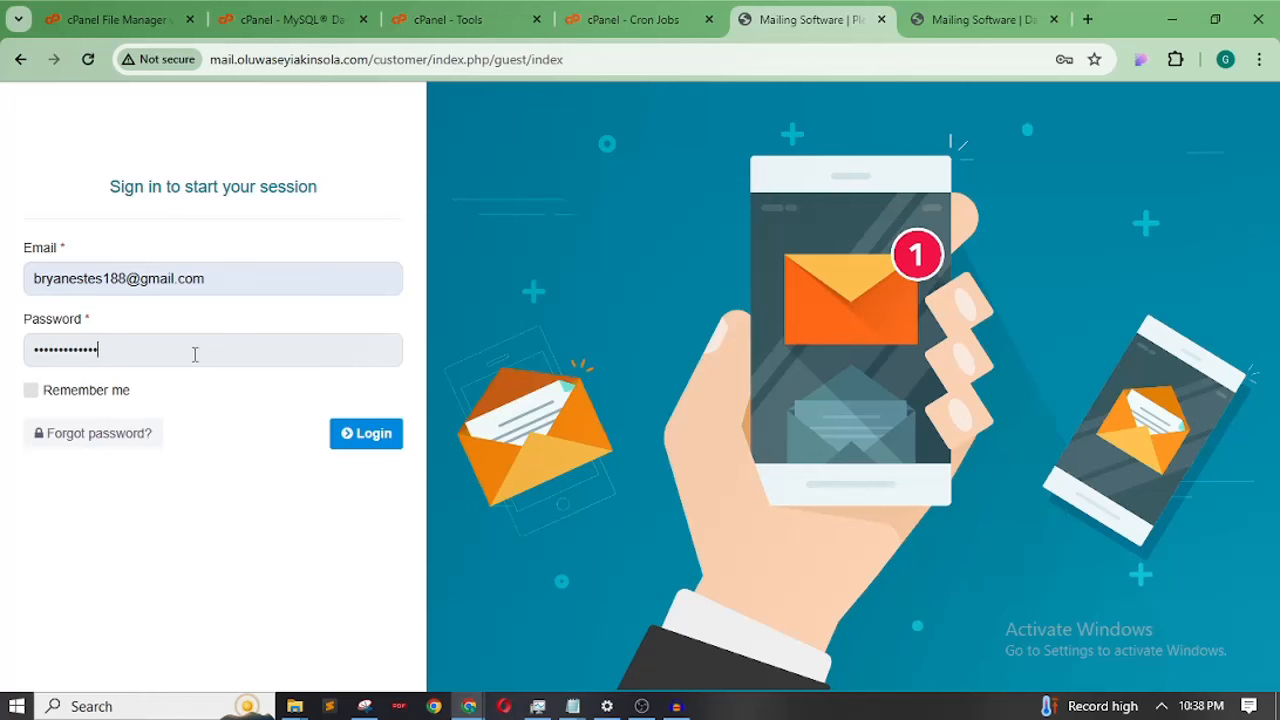
pyautogui.click(349, 437)
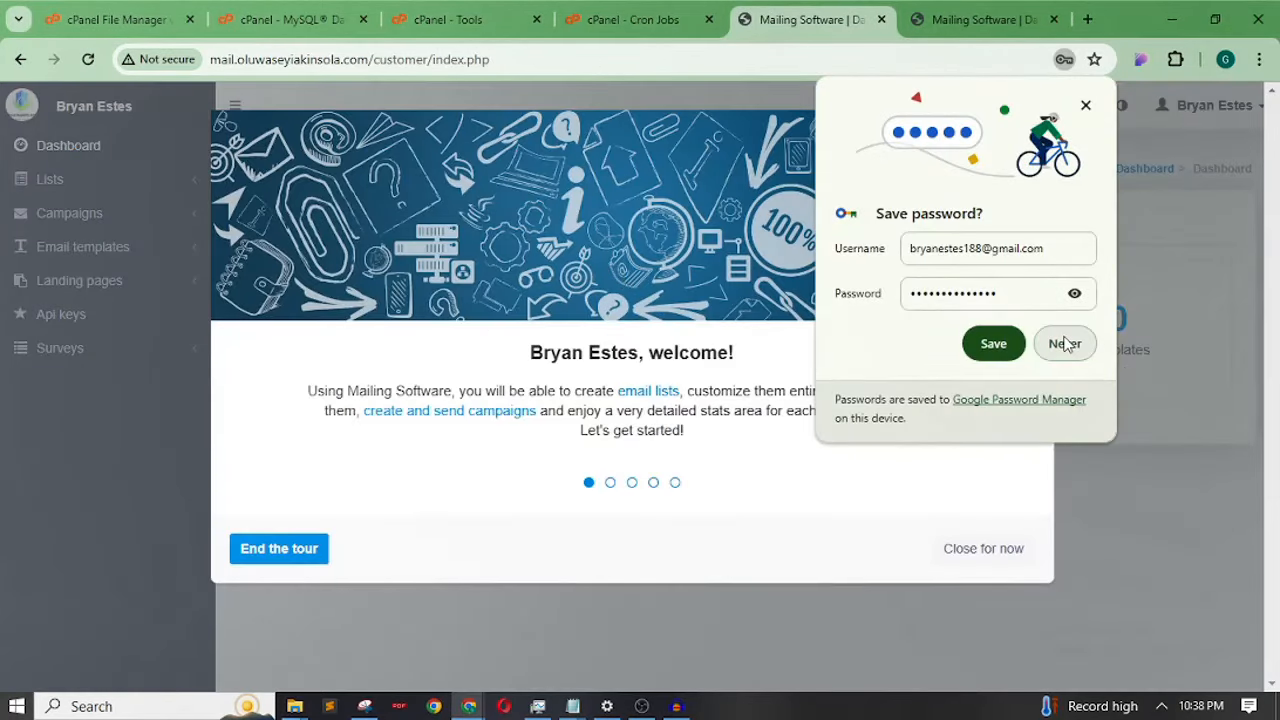
# Decline saving the password, close the customer tour, and compare customer and backend dashboards
pyautogui.click(1064, 343)
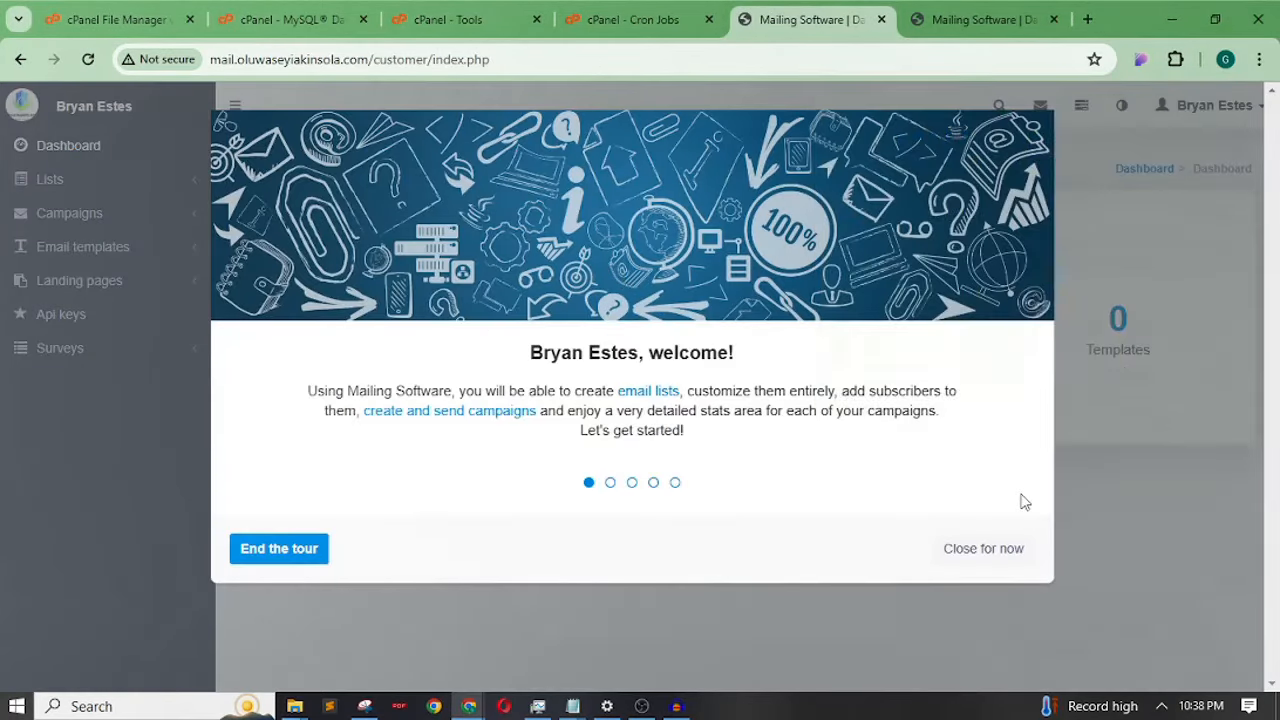
pyautogui.click(1008, 549)
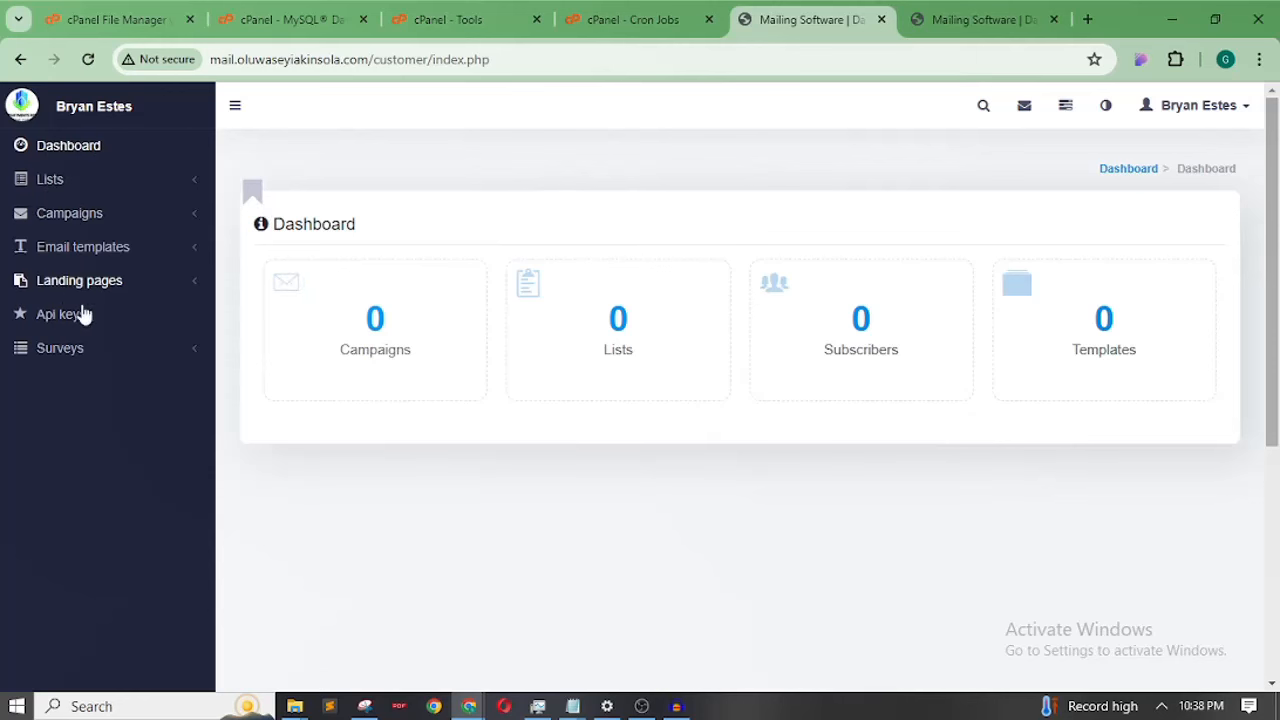
pyautogui.click(952, 27)
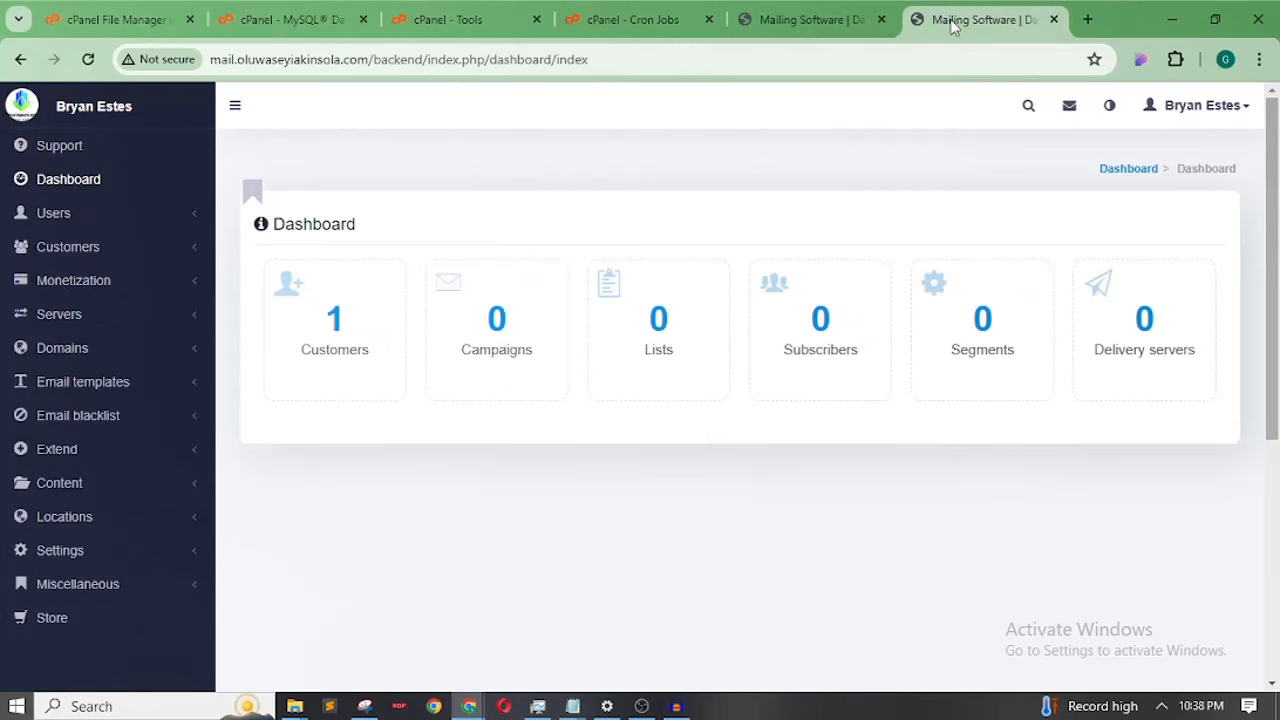
pyautogui.click(830, 22)
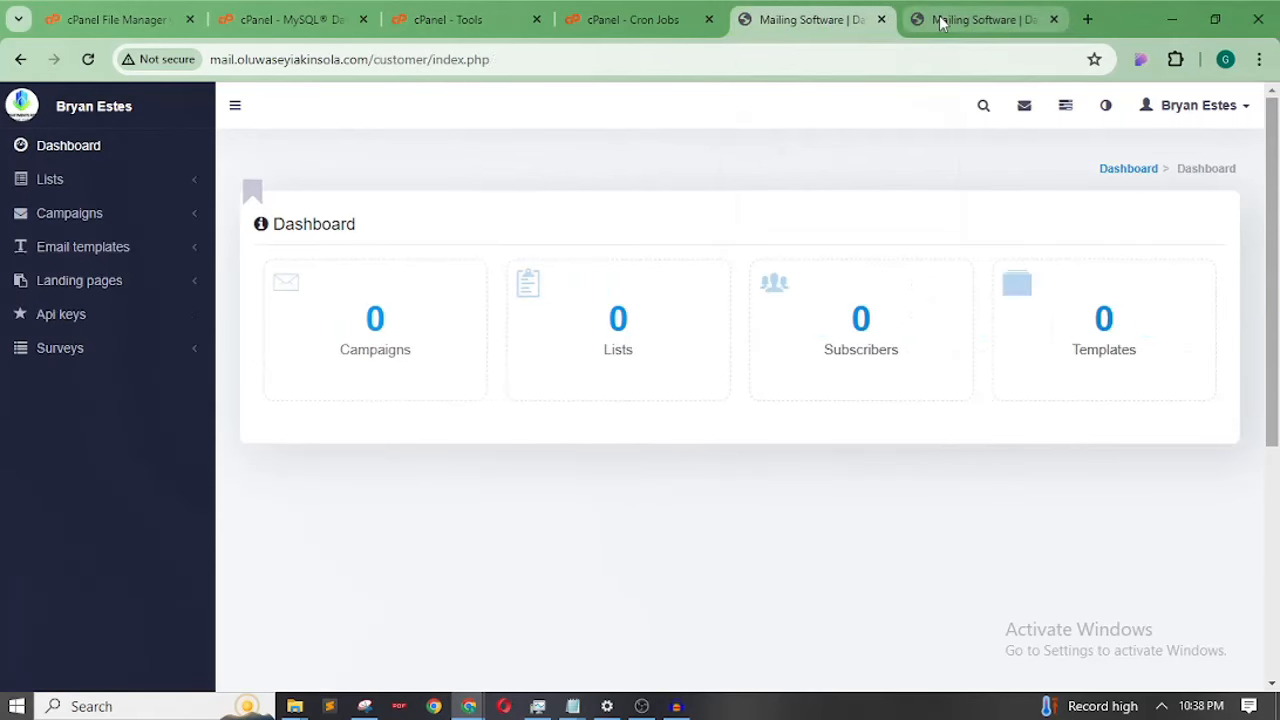
pyautogui.click(937, 21)
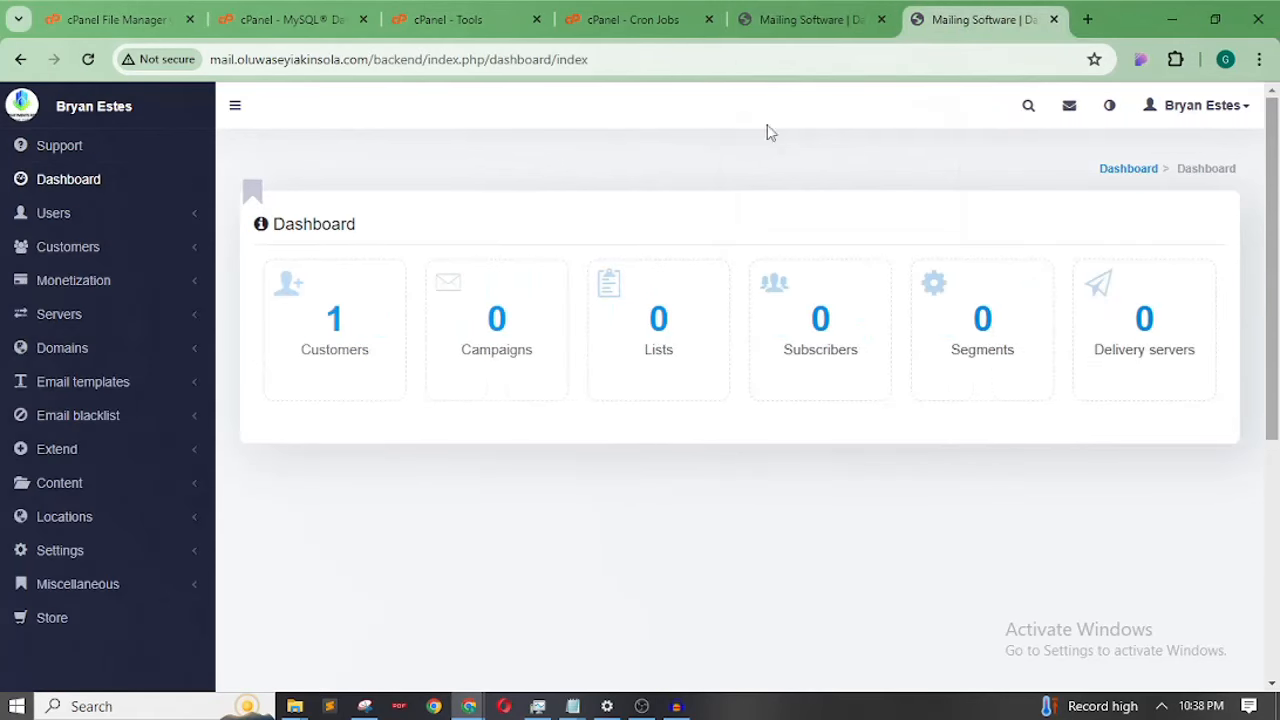
pyautogui.click(826, 16)
pyautogui.click(967, 24)
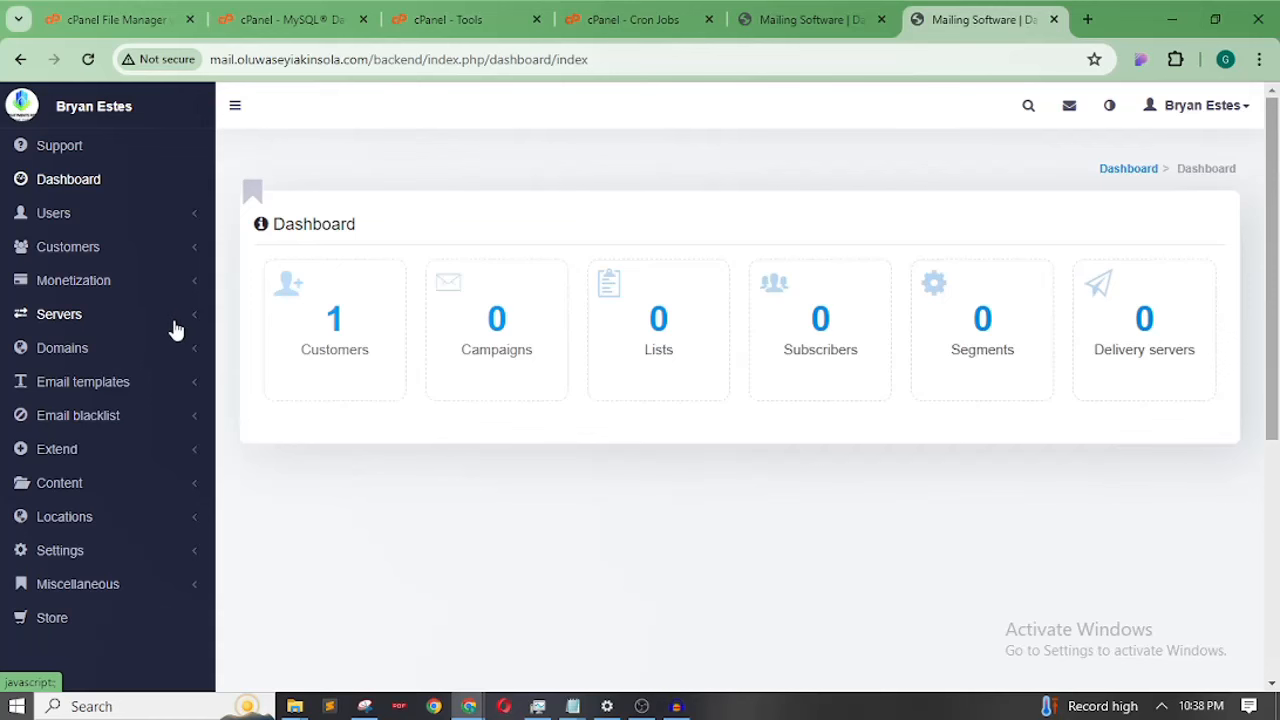
pyautogui.click(820, 22)
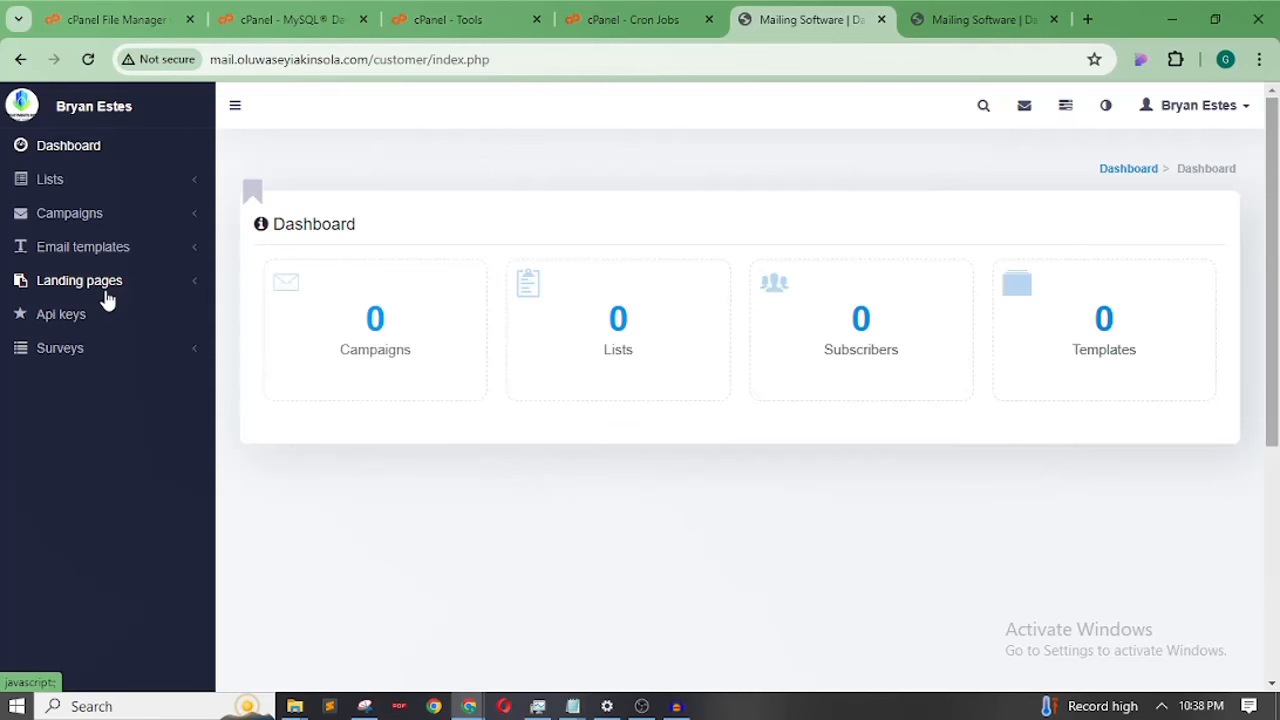
pyautogui.click(959, 24)
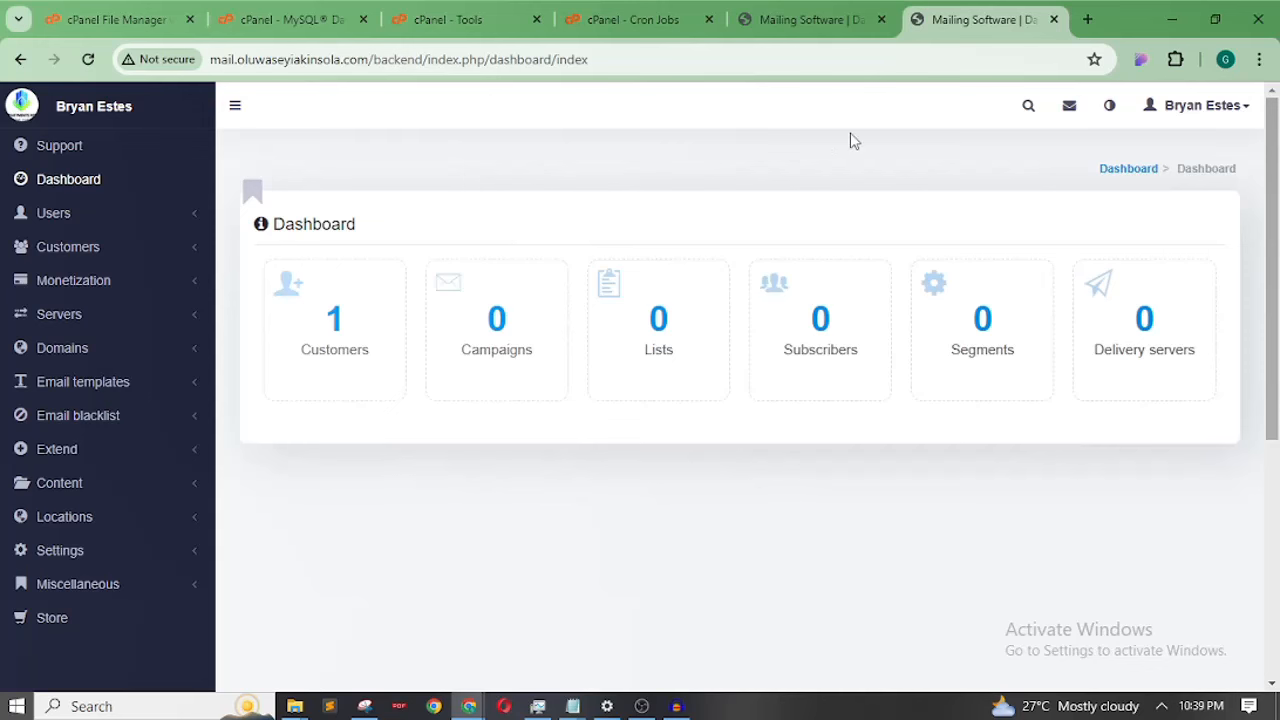
# Expand the Servers section in the admin backend sidebar to list the server types
pyautogui.click(800, 34)
pyautogui.click(941, 20)
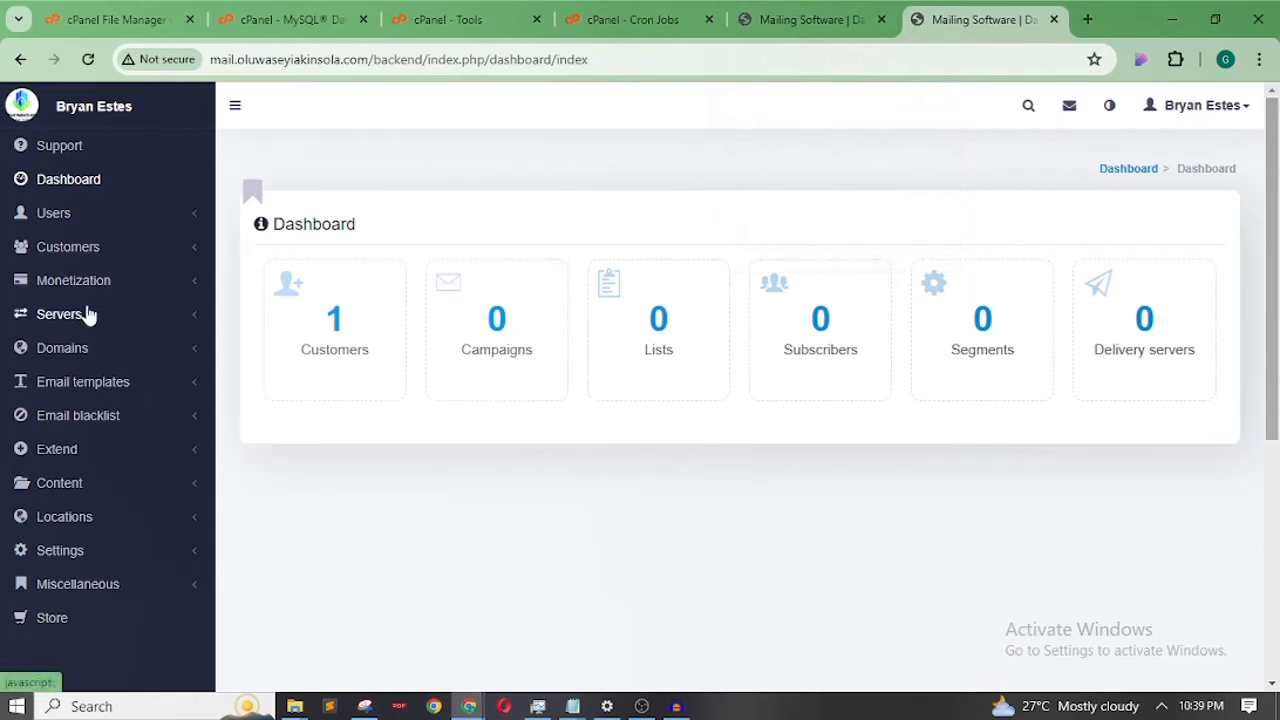
pyautogui.click(195, 323)
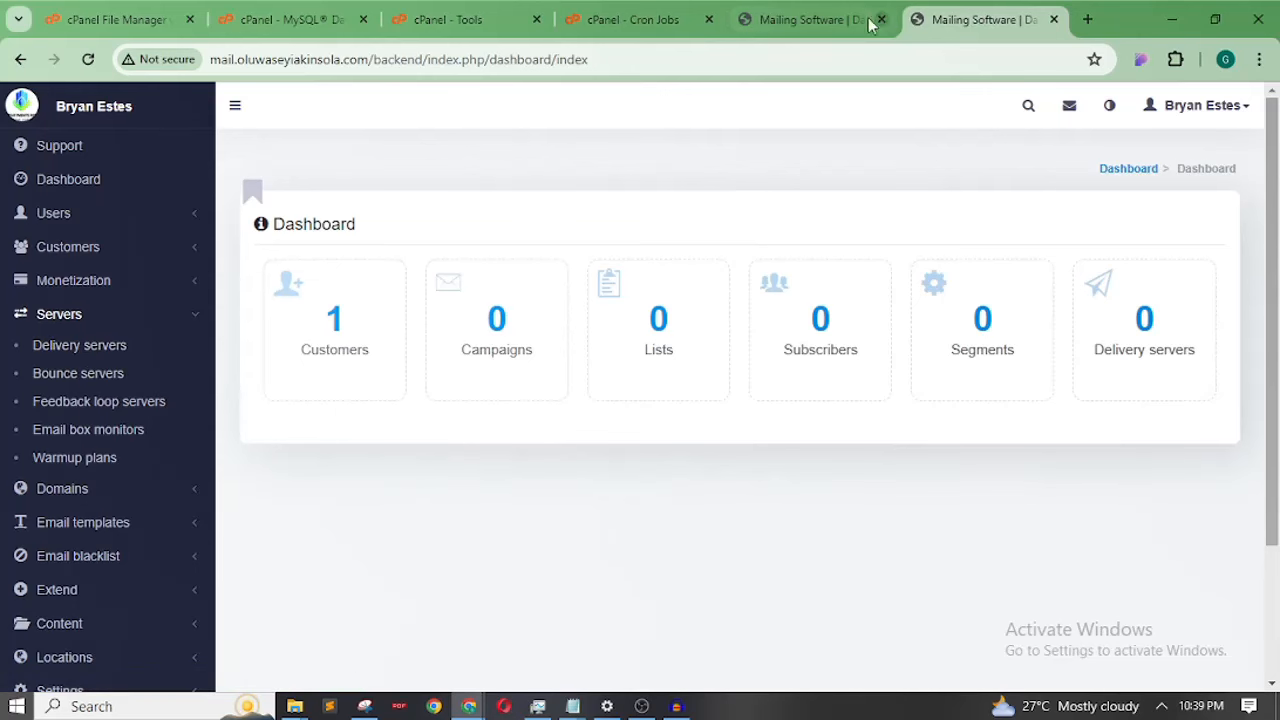
# In the customer dashboard, expand the Campaigns section to view its pages, then collapse it
pyautogui.click(821, 22)
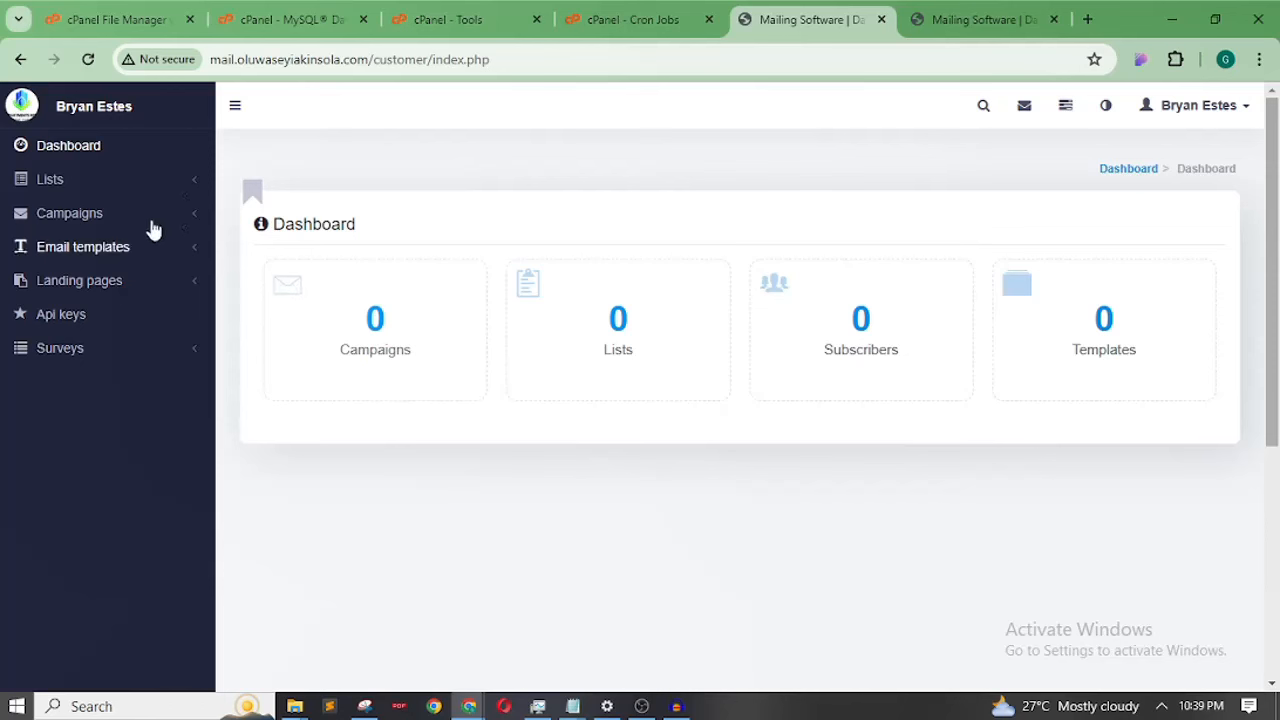
pyautogui.click(198, 224)
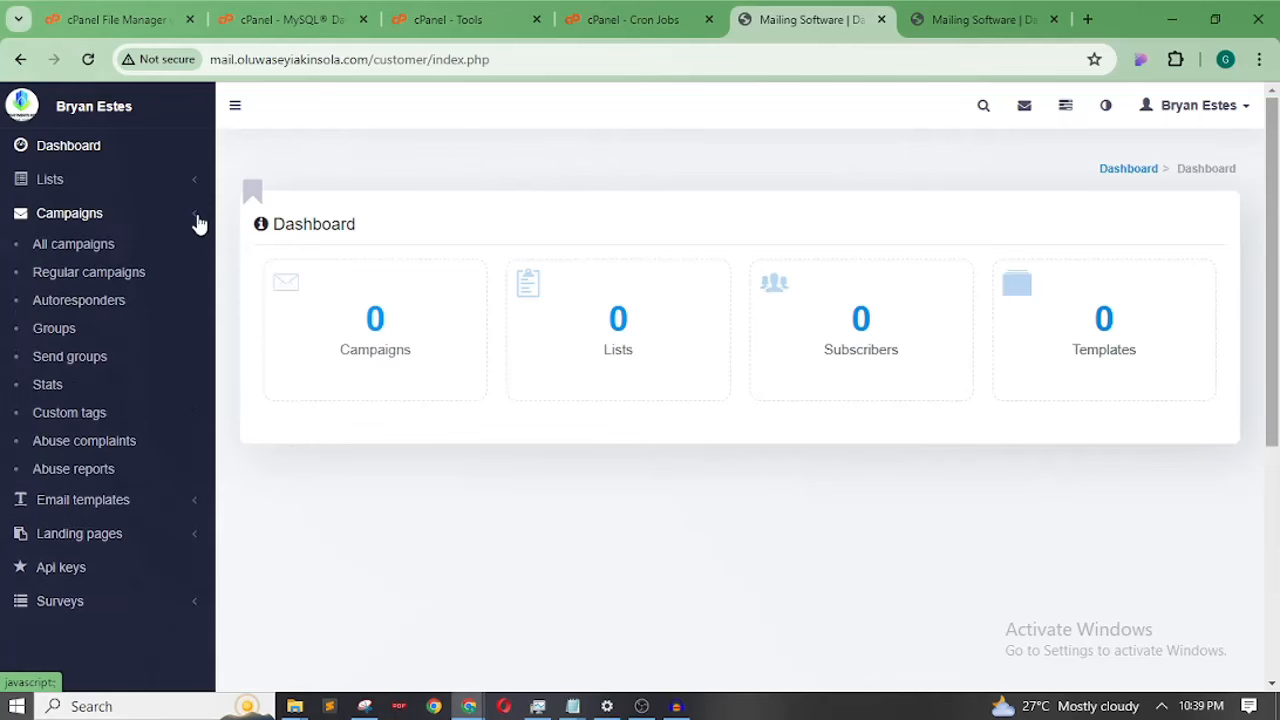
pyautogui.click(198, 224)
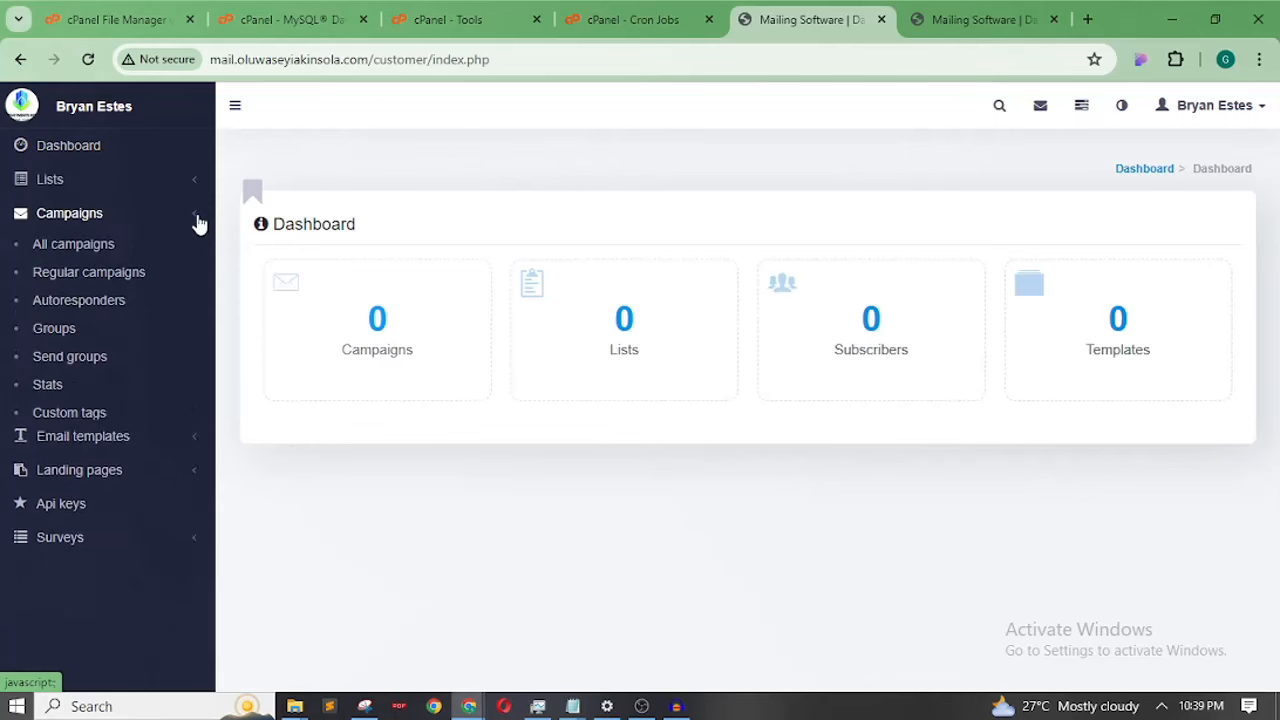
# Toggle between the admin backend and customer tabs, ending on the customer dashboard
pyautogui.click(979, 18)
pyautogui.click(793, 17)
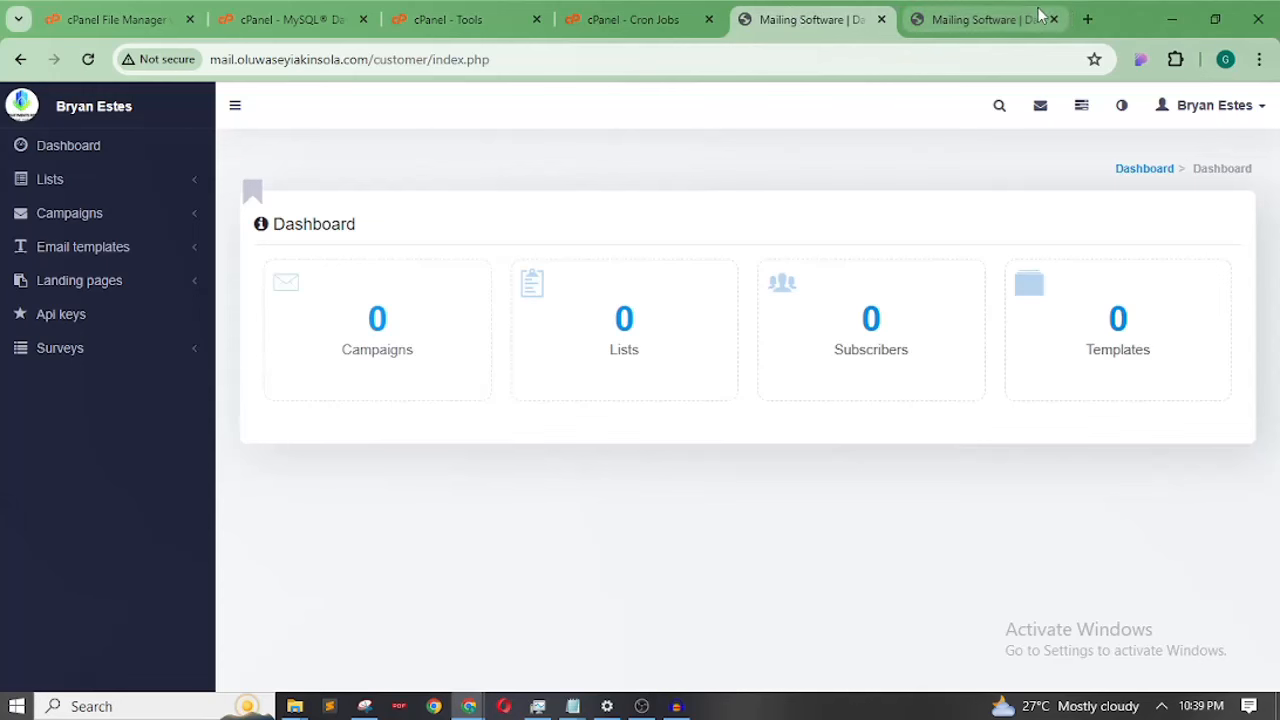
pyautogui.click(983, 20)
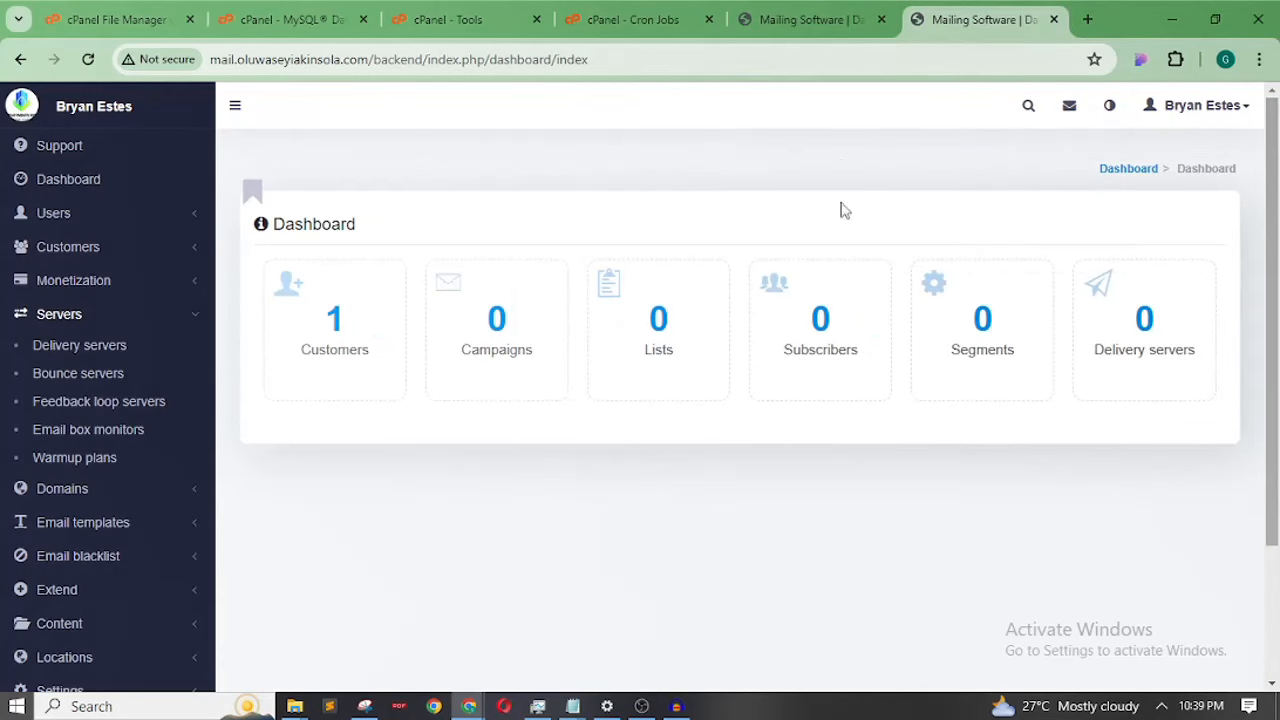
pyautogui.click(789, 22)
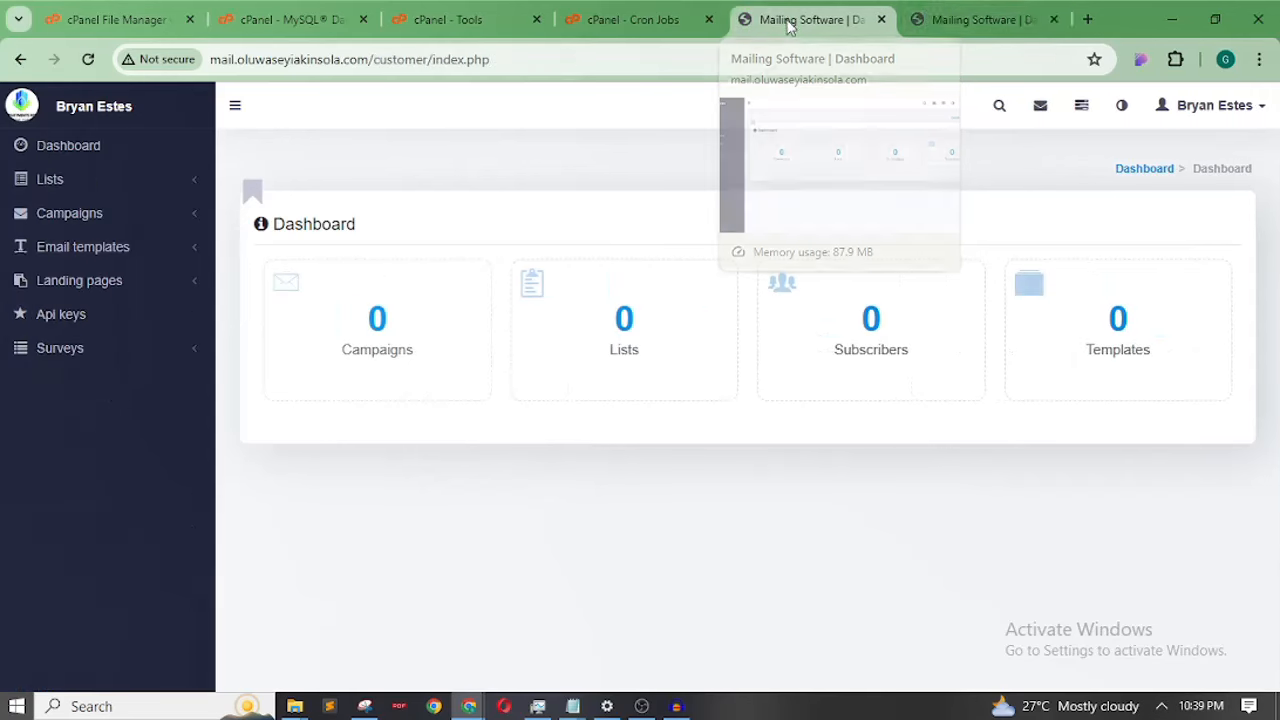
pyautogui.click(942, 21)
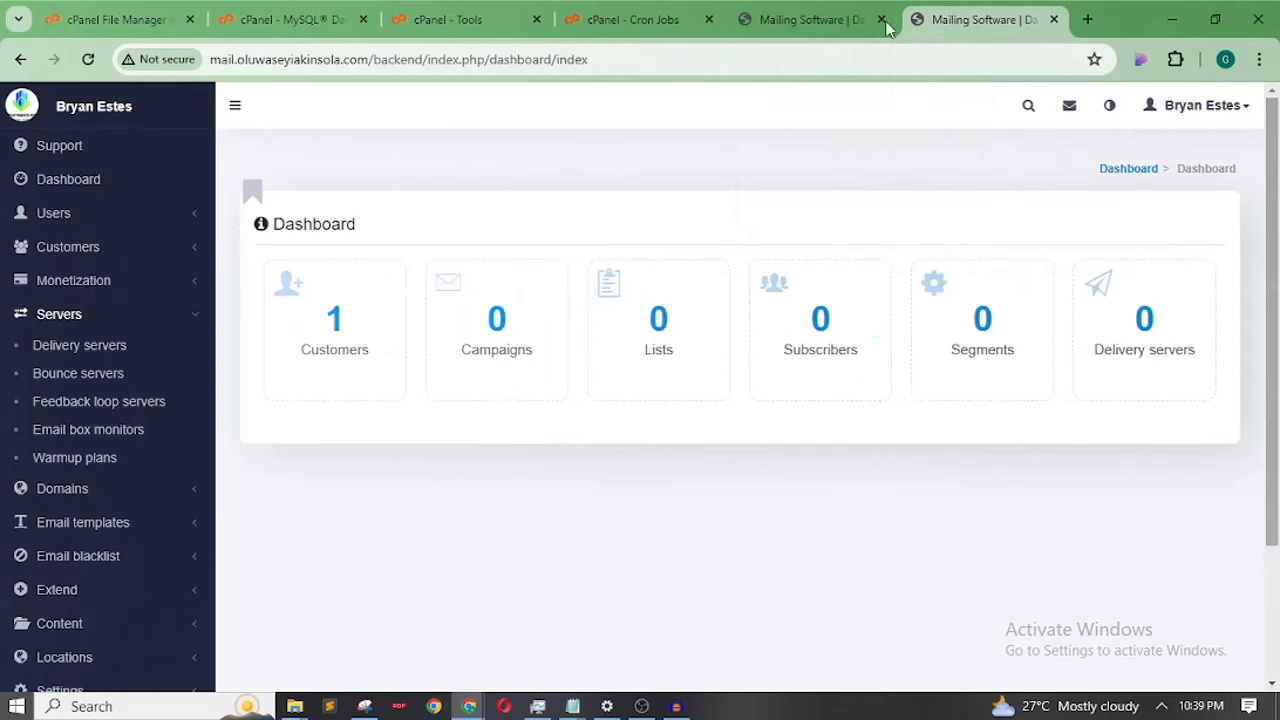
pyautogui.click(834, 19)
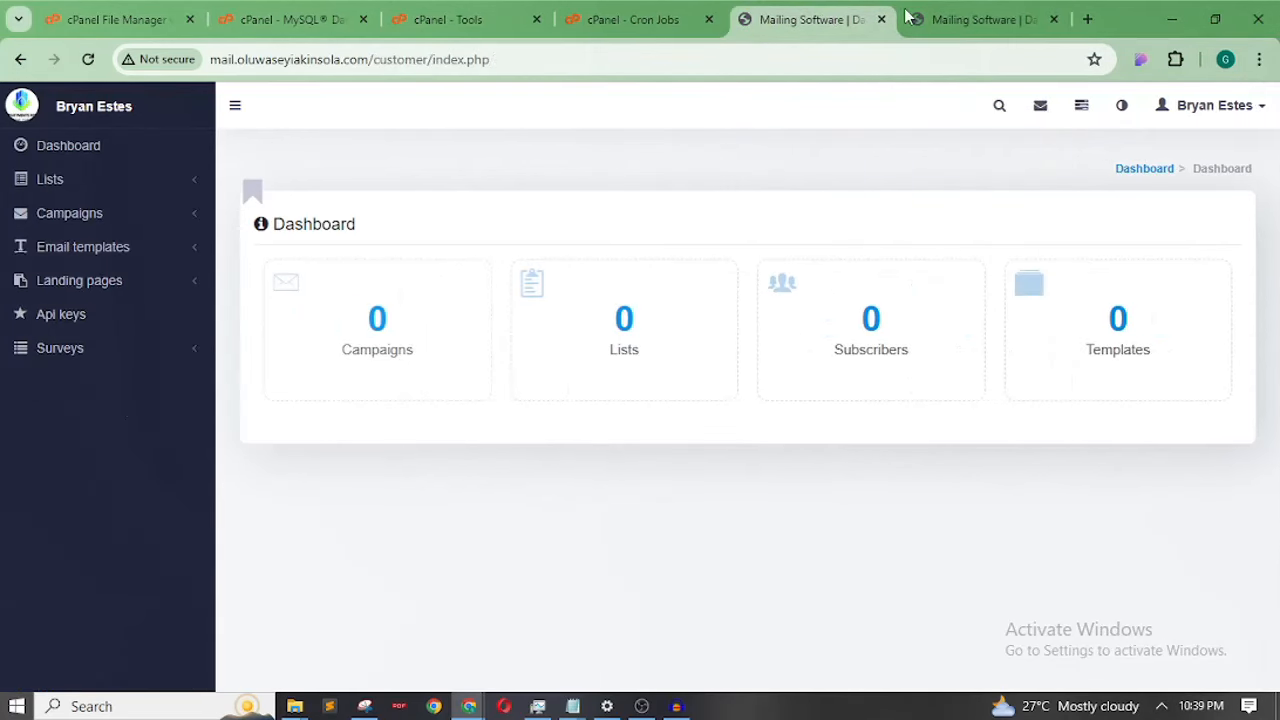